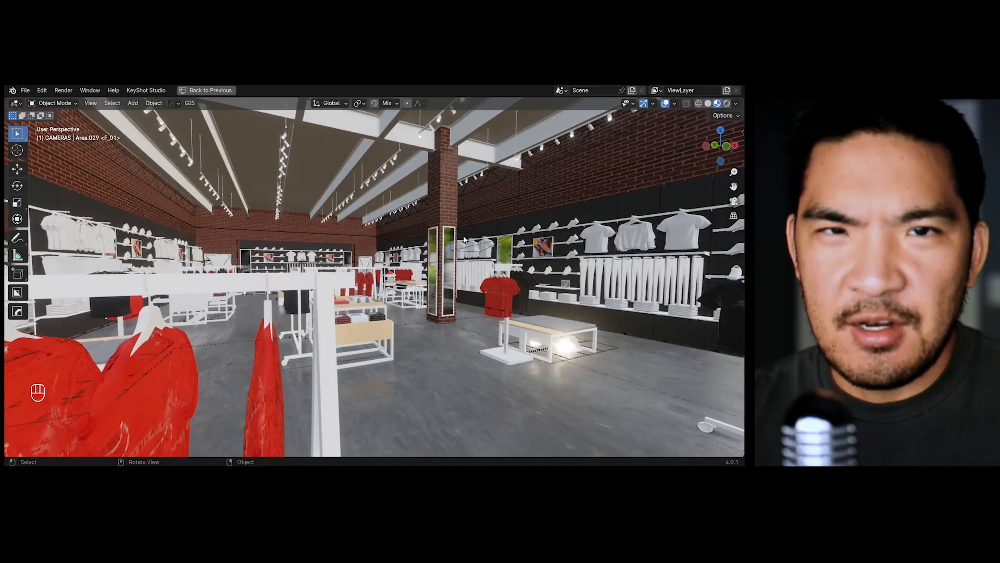
- Select the camera in the store together with its grouped objects and hide them
{"action": "left_click", "coordinate": [461, 231]}
{"action": "key", "text": "shift+g"}
{"action": "left_click", "coordinate": [461, 230]}
{"action": "key", "text": "h"}
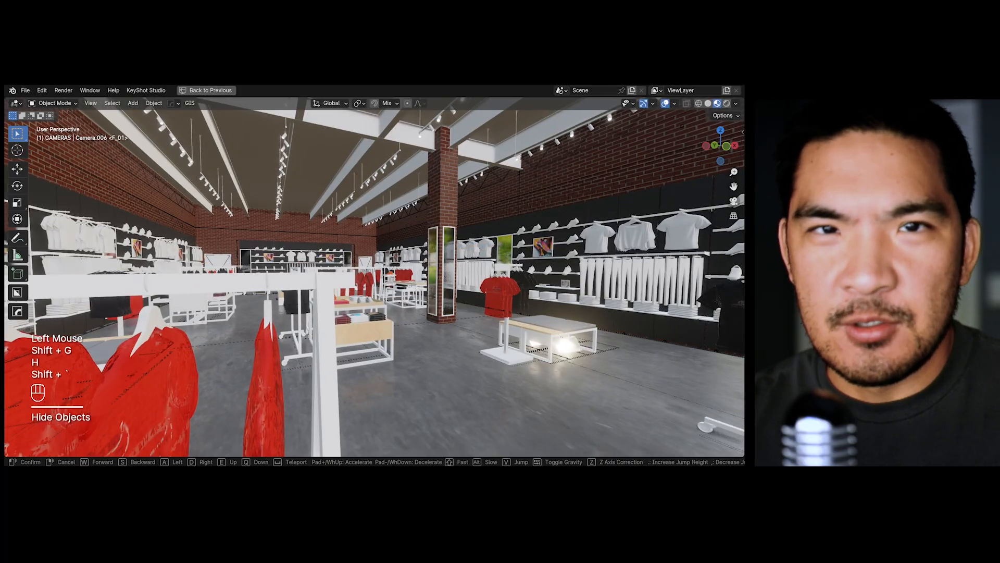
- Look around the store interior in walk navigation, from the display tables to the wall fixtures
{"action": "key", "text": "shift+grave"}
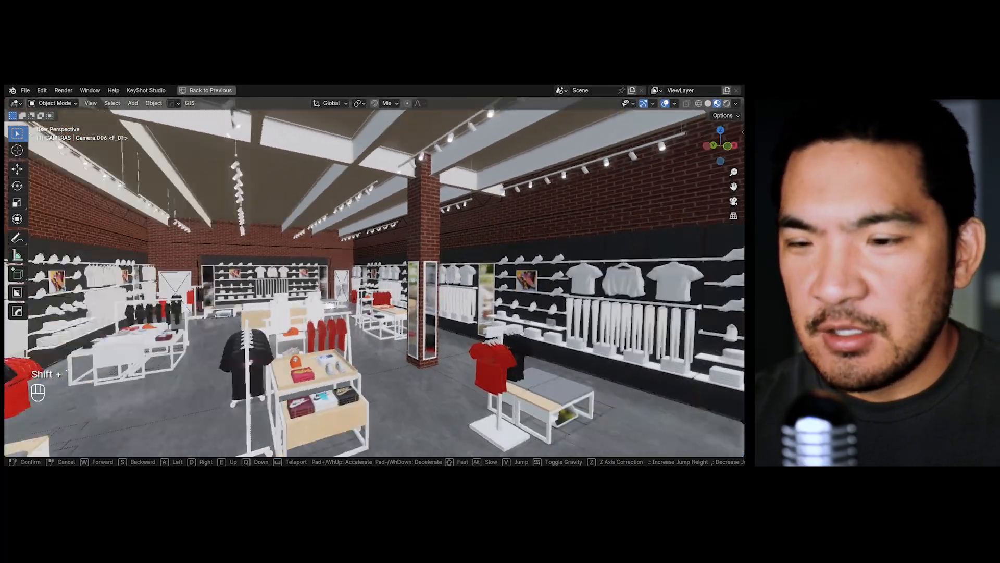
{"action": "key", "text": "w"}
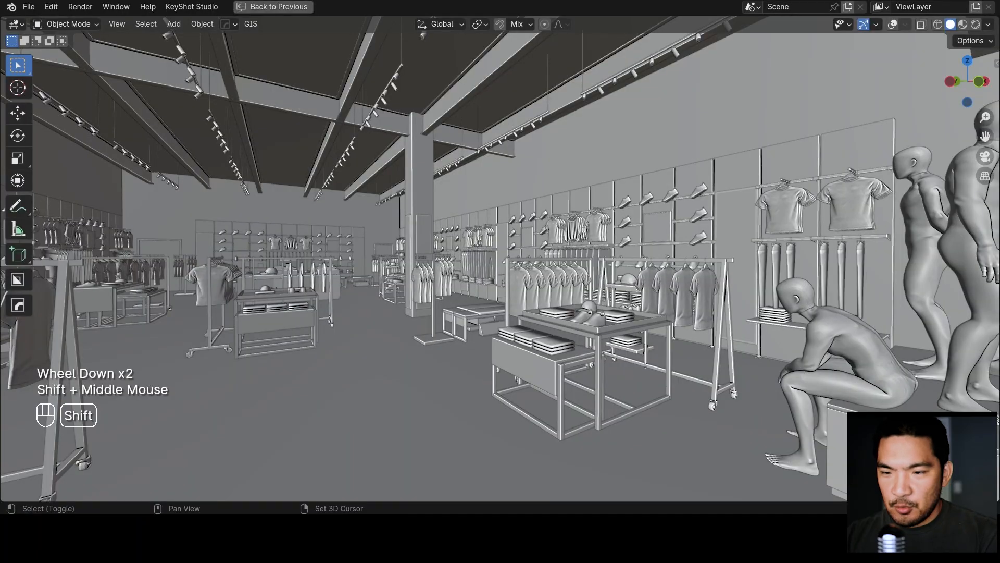
{"action": "key", "text": "shift+grave"}
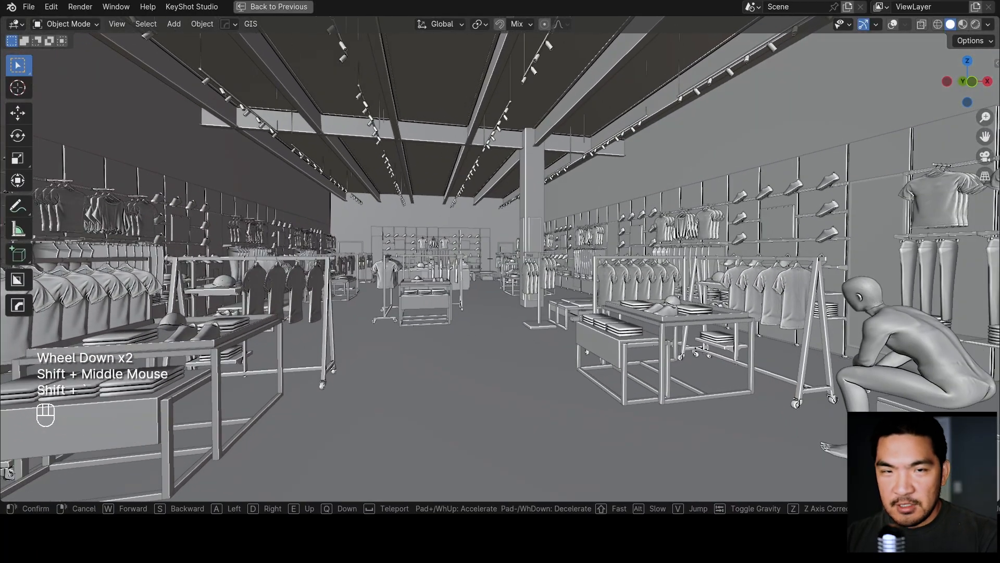
{"action": "left_click", "coordinate": [669, 256]}
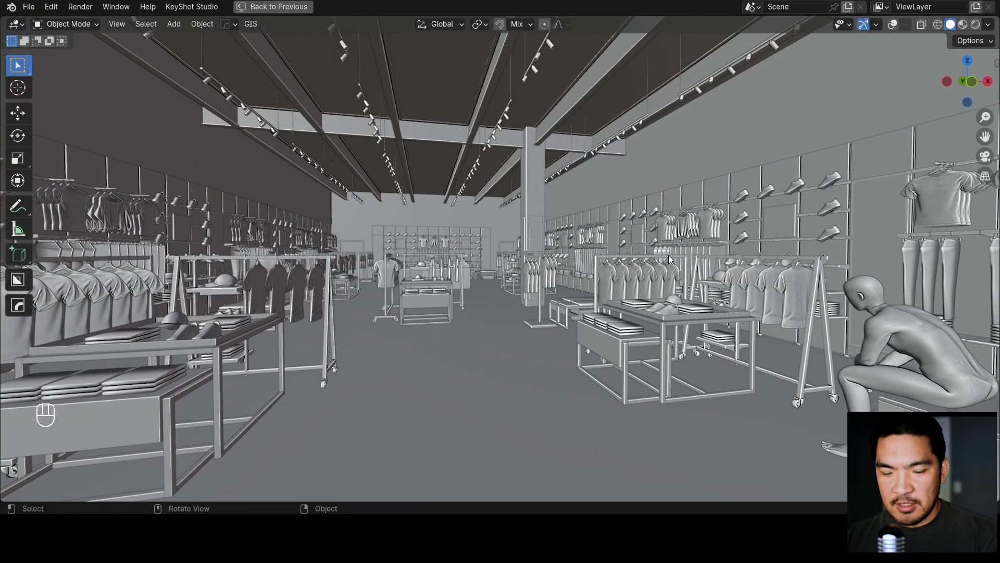
{"action": "middle_click_drag", "start_coordinate": [670, 257], "coordinate": [682, 259], "text": "shift"}
{"action": "middle_click_drag", "start_coordinate": [670, 257], "coordinate": [639, 250], "text": "shift"}
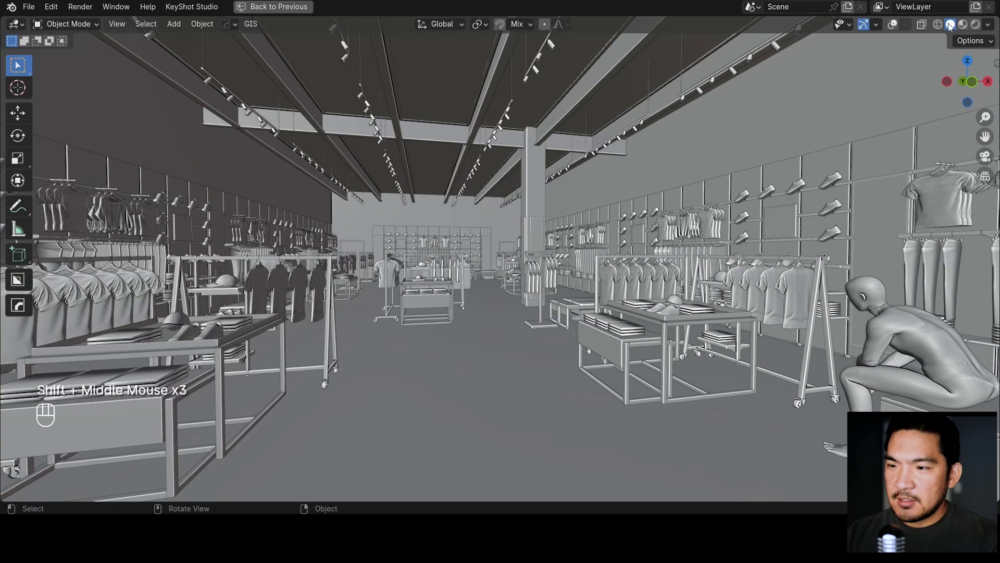
{"action": "middle_click_drag", "start_coordinate": [399, 134], "coordinate": [401, 136], "text": "shift"}
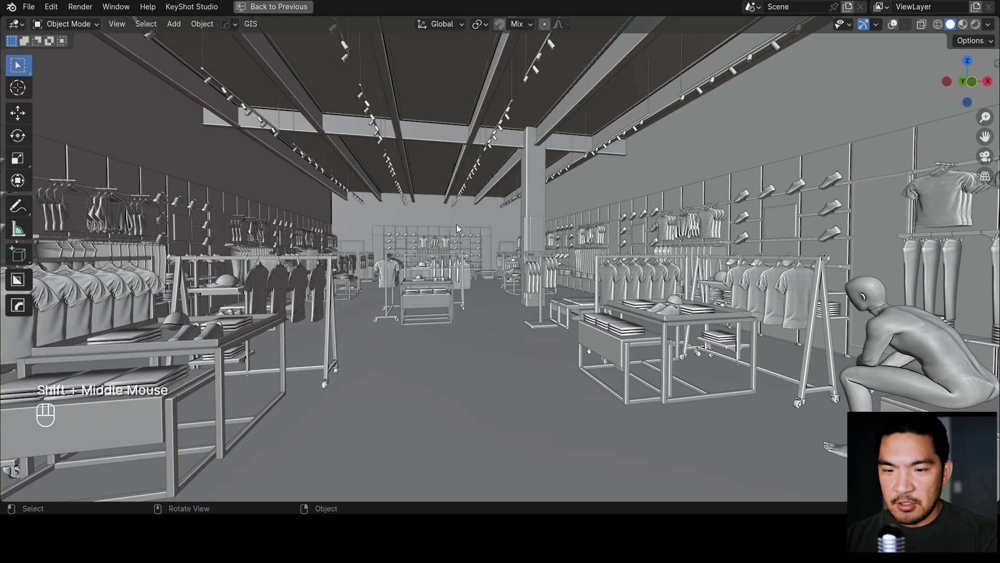
- Show the viewport overlays and hide them again
{"action": "left_click", "coordinate": [988, 24]}
{"action": "left_click", "coordinate": [877, 24]}
{"action": "left_click", "coordinate": [893, 25]}
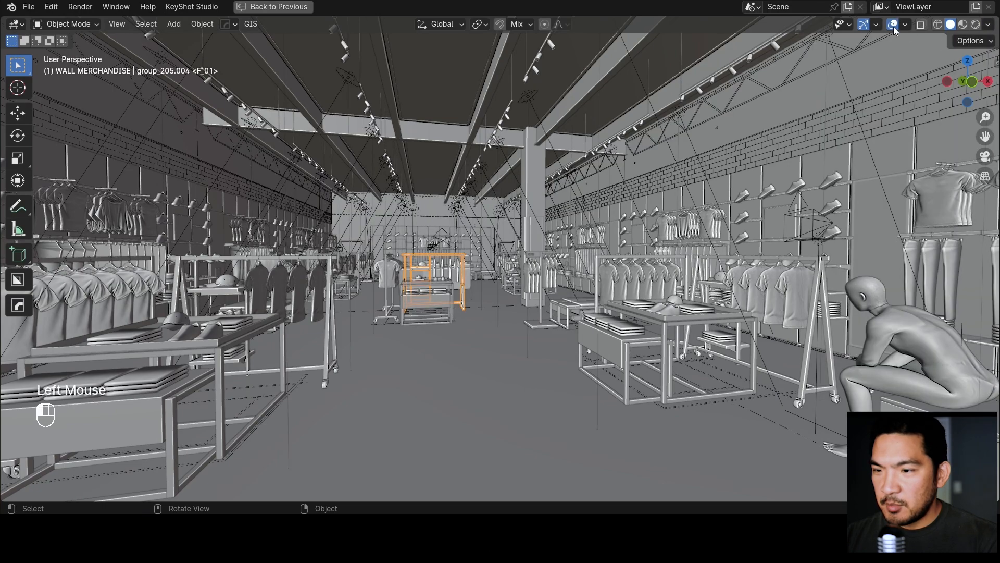
{"action": "left_click", "coordinate": [893, 25]}
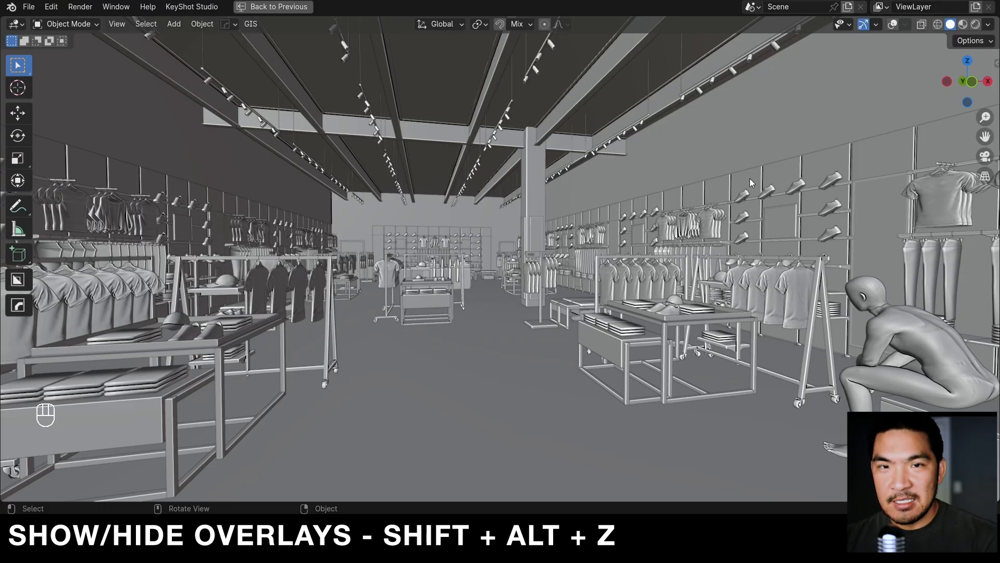
- Turn the viewport overlays on, and toggle them off and back on once to compare the view
{"action": "middle_click", "coordinate": [739, 198], "text": "shift"}
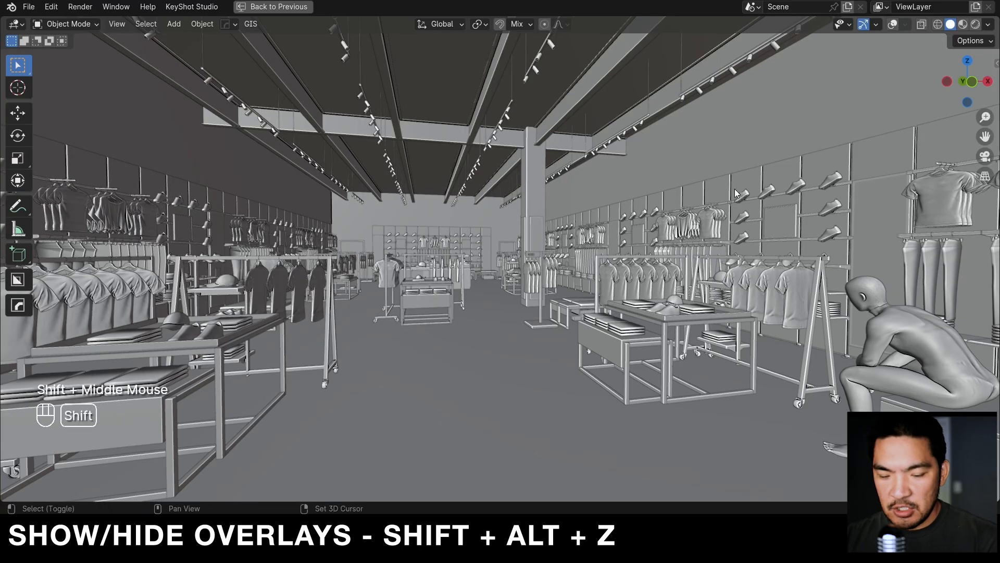
{"action": "key", "text": "shift+alt+z"}
{"action": "scroll", "coordinate": [536, 254], "scroll_direction": "up", "scroll_amount": 1}
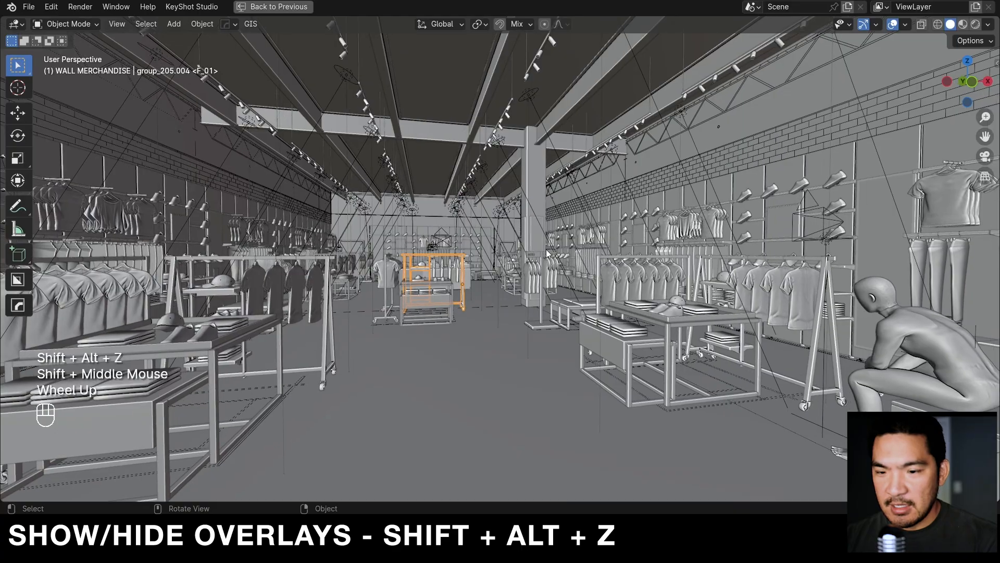
{"action": "scroll", "coordinate": [546, 249], "scroll_direction": "down", "scroll_amount": 2}
{"action": "middle_click", "coordinate": [546, 249], "text": "shift"}
{"action": "key", "text": "shift+alt+z"}
{"action": "key", "text": "shift+alt+z"}
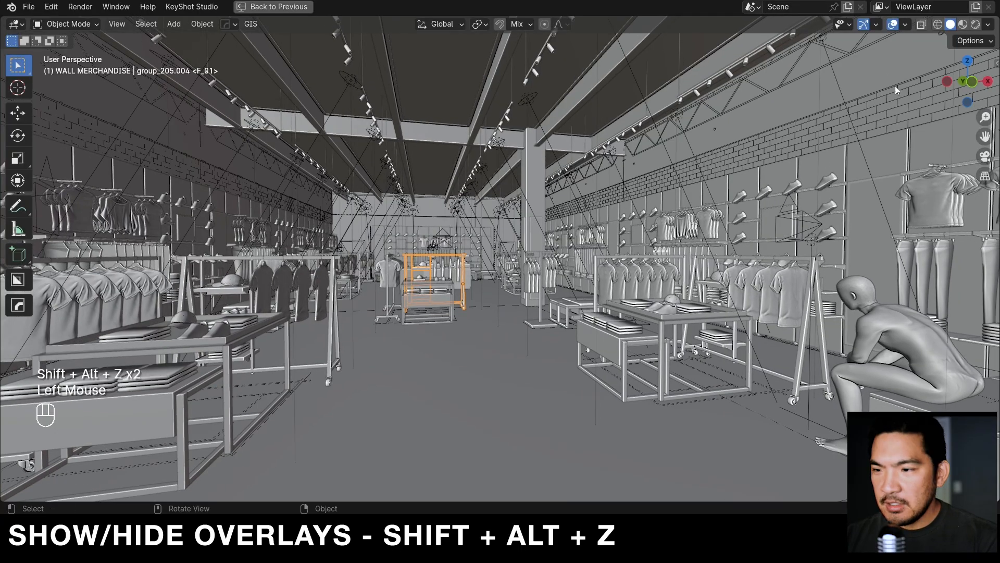
{"action": "middle_click", "coordinate": [542, 211], "text": "shift"}
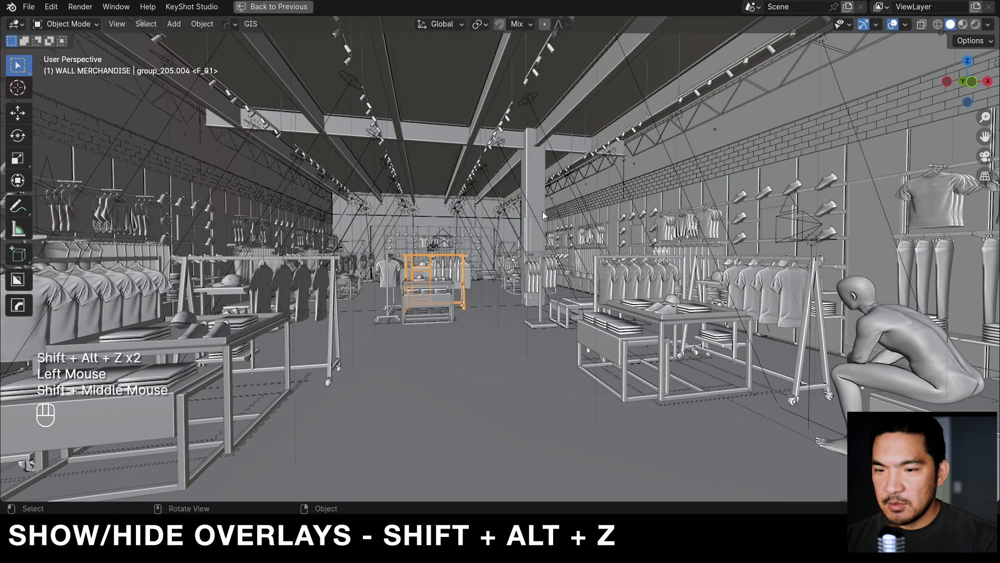
- Display the store in Material Preview, and select the left and right wall elevation linework in wireframe display
{"action": "left_click", "coordinate": [963, 25]}
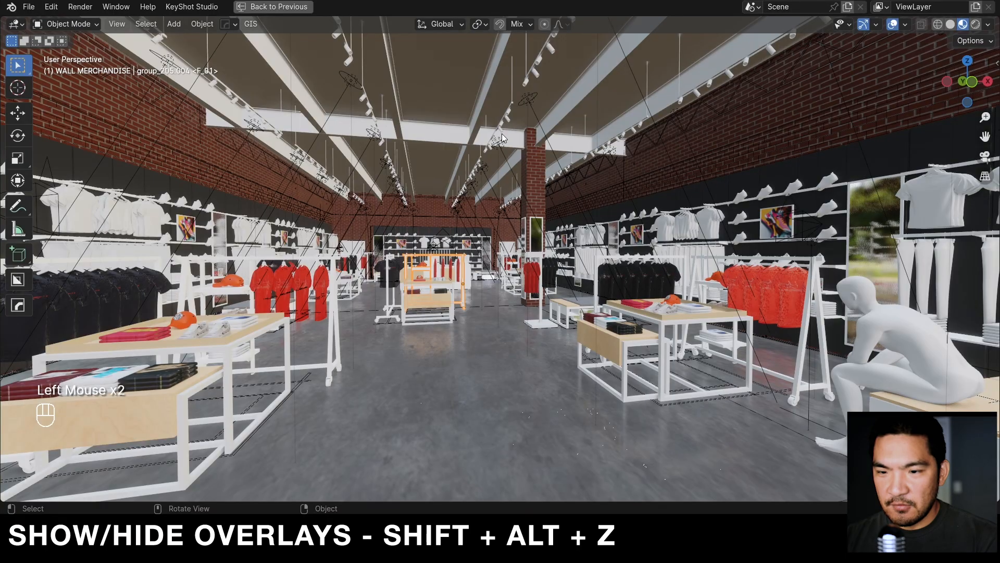
{"action": "left_click", "coordinate": [244, 152]}
{"action": "key", "text": "shift+z"}
{"action": "left_click", "coordinate": [171, 123]}
{"action": "left_click", "coordinate": [652, 145]}
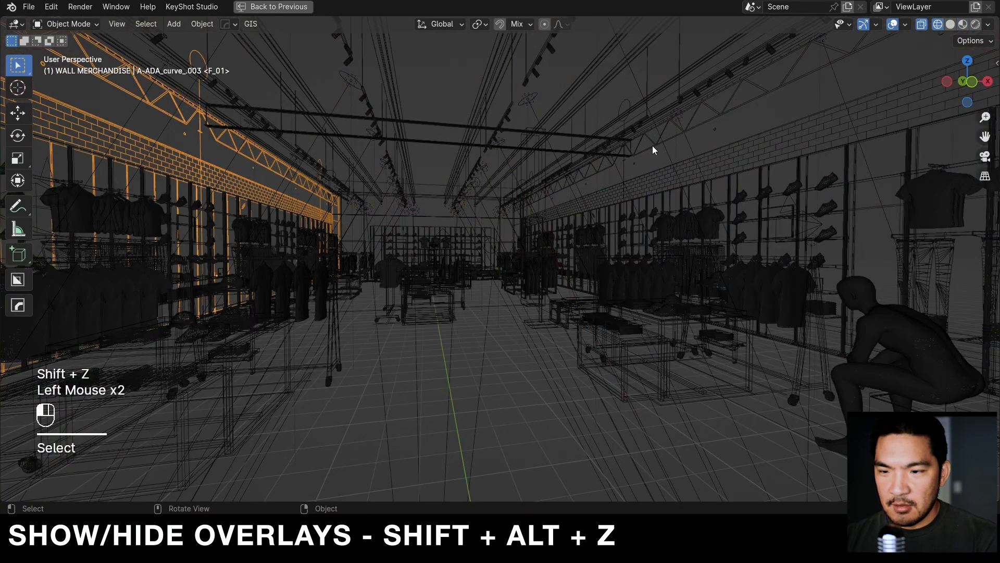
- Return the viewport to Material Preview without overlays and restore the multi-editor layout
{"action": "key", "text": "shift+alt+z"}
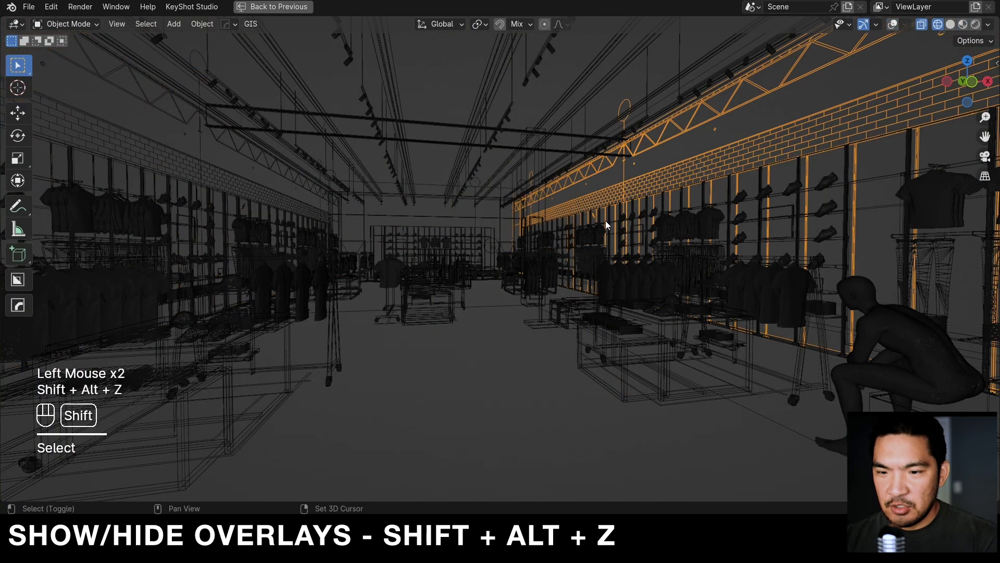
{"action": "key", "text": "shift+z"}
{"action": "key", "text": "ctrl+space"}
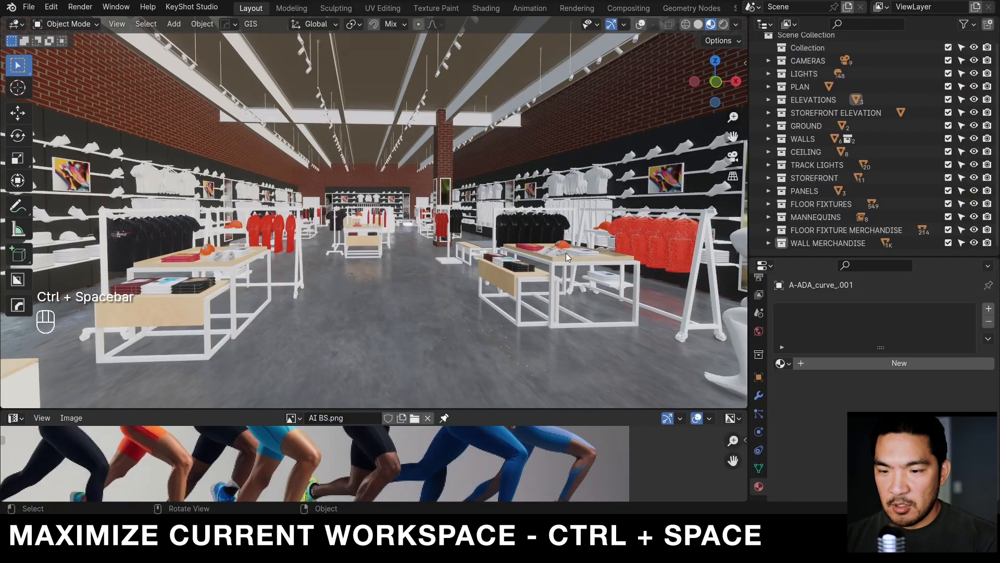
{"action": "middle_click_drag", "start_coordinate": [476, 236], "coordinate": [476, 257], "text": "shift"}
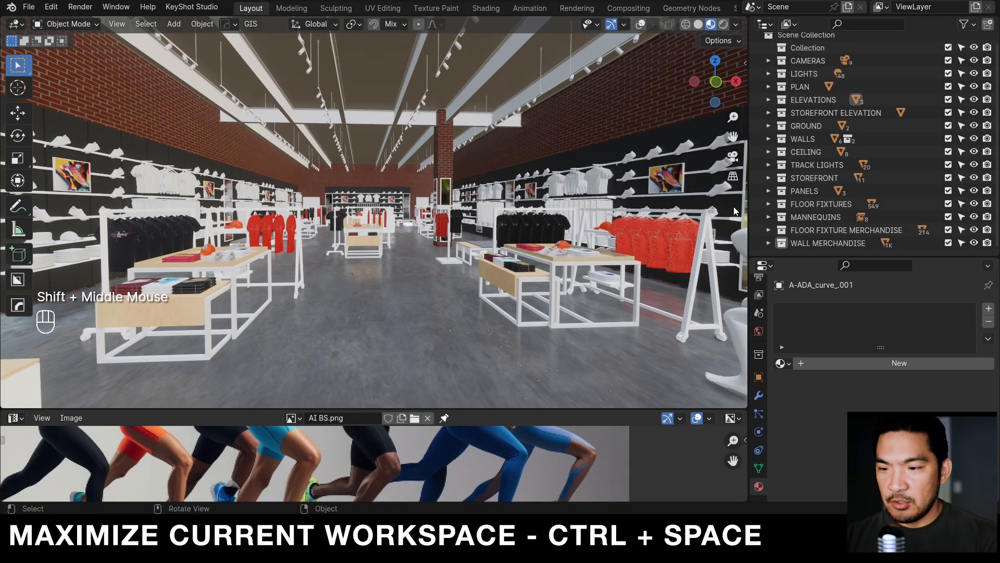
- Change the image editor to a Shader Editor with the Object shader type, and select the concrete floor
{"action": "left_click", "coordinate": [16, 418]}
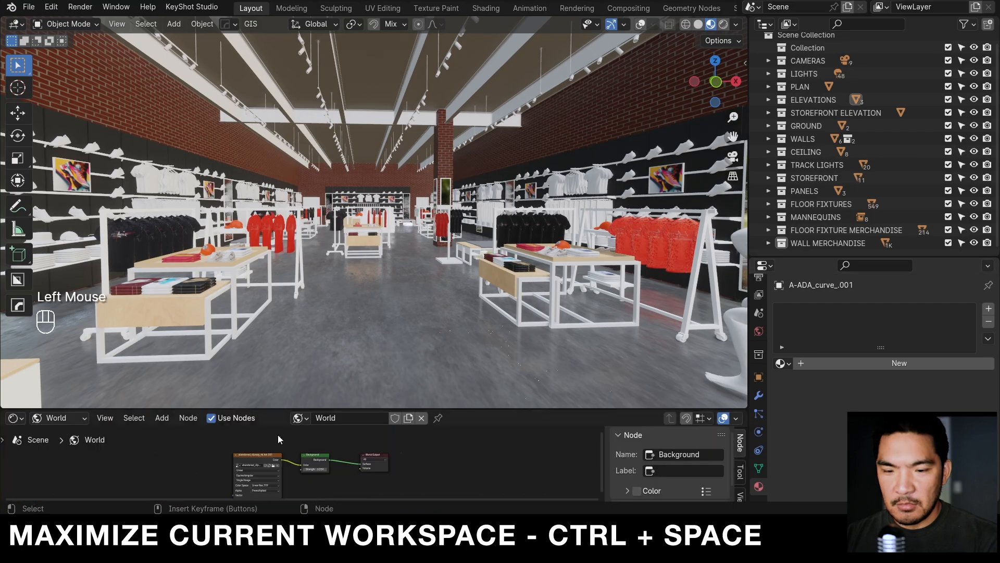
{"action": "middle_click_drag", "start_coordinate": [413, 457], "coordinate": [458, 448]}
{"action": "left_click", "coordinate": [64, 417]}
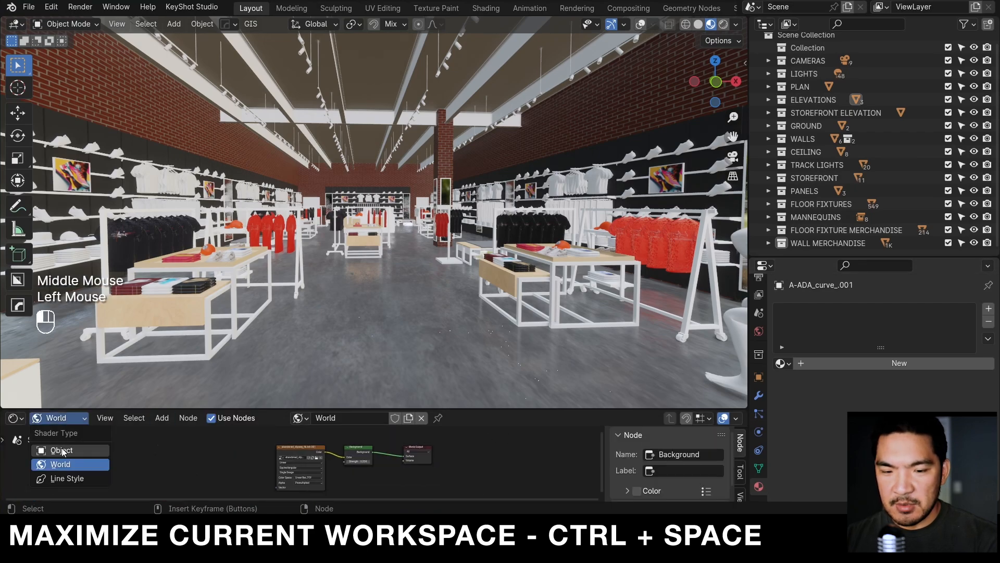
{"action": "left_click", "coordinate": [62, 451]}
{"action": "left_click", "coordinate": [289, 371]}
- Maximize the Shader Editor to examine the Concrete Floor node tree, and restore the layout
{"action": "key", "text": "ctrl+space"}
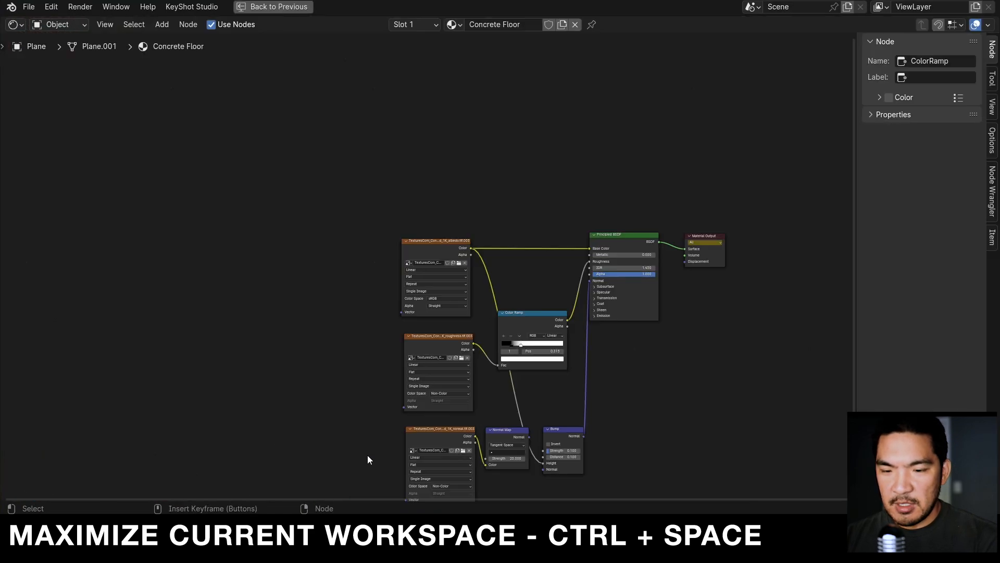
{"action": "middle_click_drag", "start_coordinate": [681, 393], "coordinate": [589, 291]}
{"action": "scroll", "coordinate": [618, 293], "scroll_direction": "up", "scroll_amount": 3}
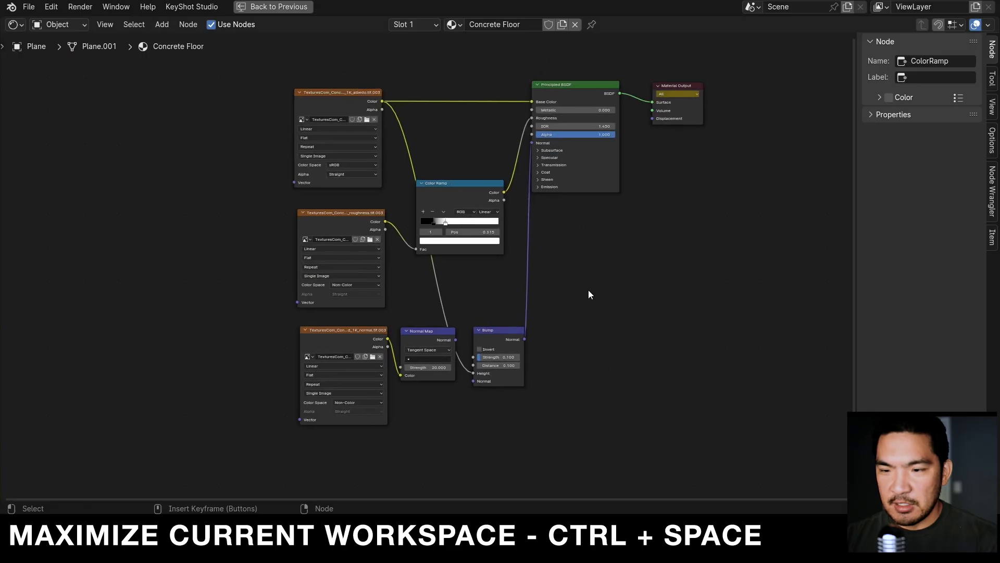
{"action": "key", "text": "ctrl+space"}
- Hide every collection from CAMERAS to WALL MERCHANDISE and turn the viewport overlays on
{"action": "middle_click_drag", "start_coordinate": [517, 252], "coordinate": [548, 270], "text": "shift"}
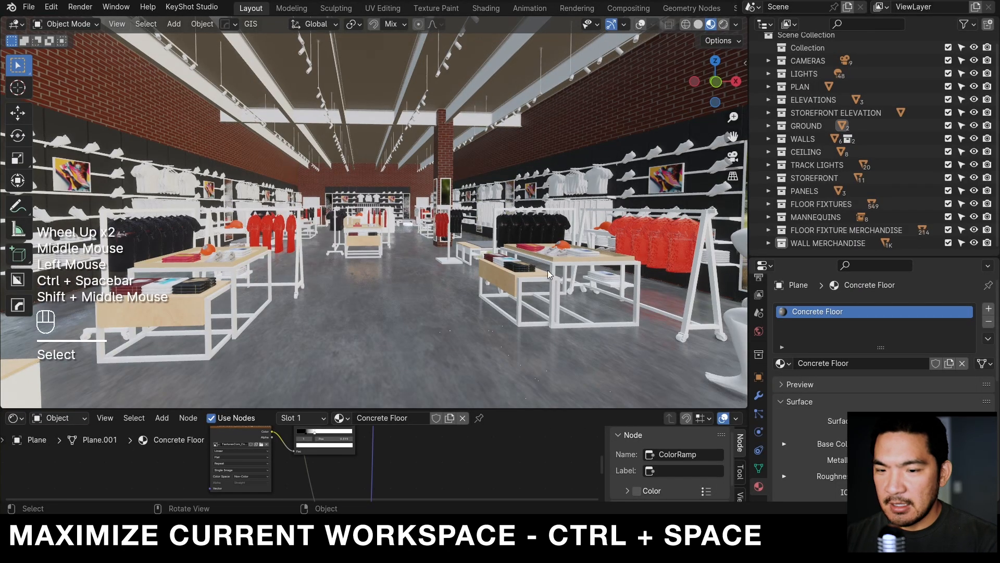
{"action": "scroll", "coordinate": [563, 224], "scroll_direction": "down", "scroll_amount": 5}
{"action": "scroll", "coordinate": [578, 177], "scroll_direction": "up", "scroll_amount": 1}
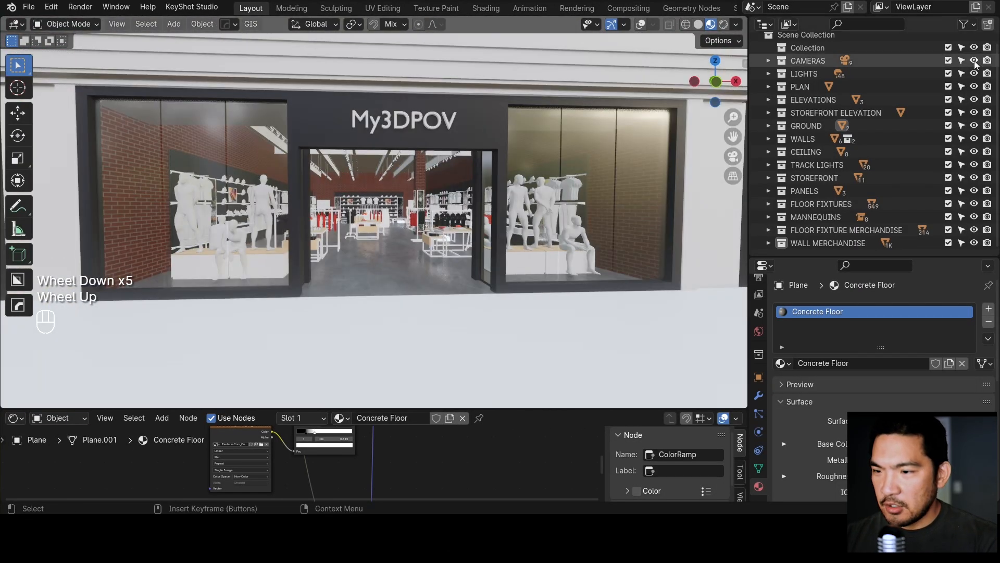
{"action": "left_click_drag", "start_coordinate": [974, 60], "coordinate": [974, 243]}
{"action": "key", "text": "shift+alt+z"}
{"action": "middle_click_drag", "start_coordinate": [593, 263], "coordinate": [599, 261], "text": "shift"}
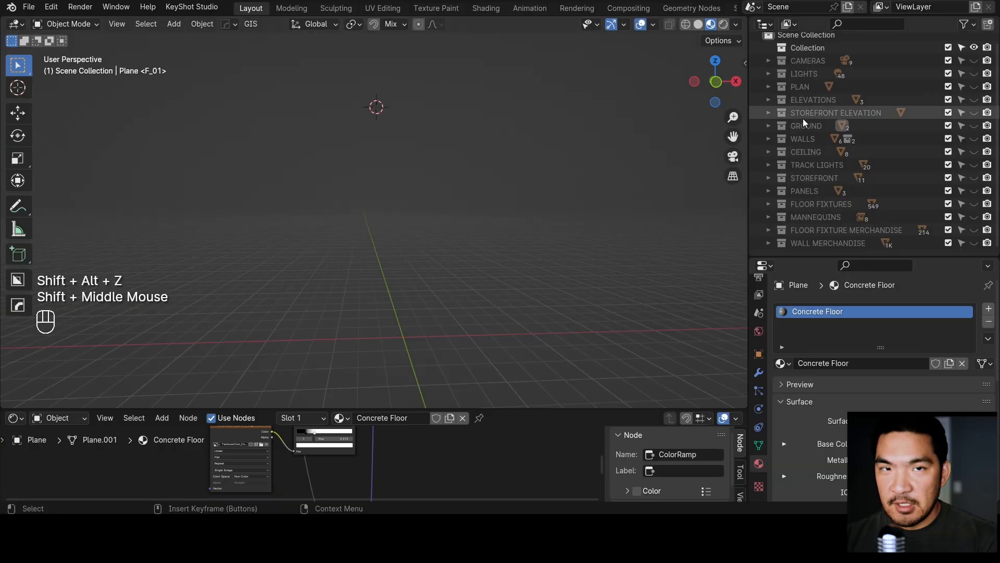
- Show the PLAN, ELEVATIONS and STOREFRONT ELEVATION collections and select the storefront elevation linework
{"action": "left_click", "coordinate": [973, 87]}
{"action": "middle_click_drag", "start_coordinate": [682, 141], "coordinate": [693, 141], "text": "shift"}
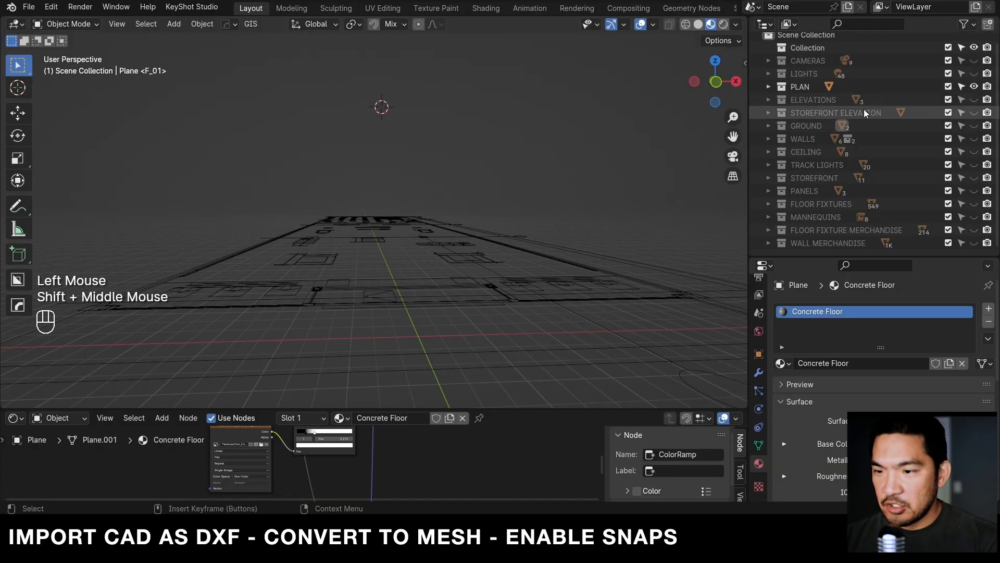
{"action": "middle_click_drag", "start_coordinate": [449, 195], "coordinate": [482, 215]}
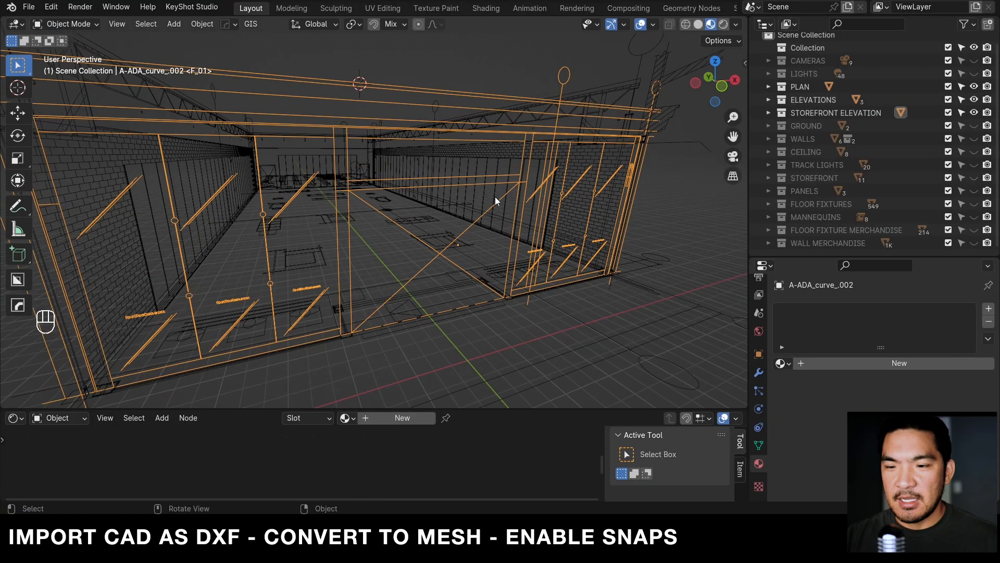
- Enter Edit Mode on the storefront elevation linework and box-select the vertices around its left window bays and door frame
{"action": "scroll", "coordinate": [496, 195], "scroll_direction": "down", "scroll_amount": 2}
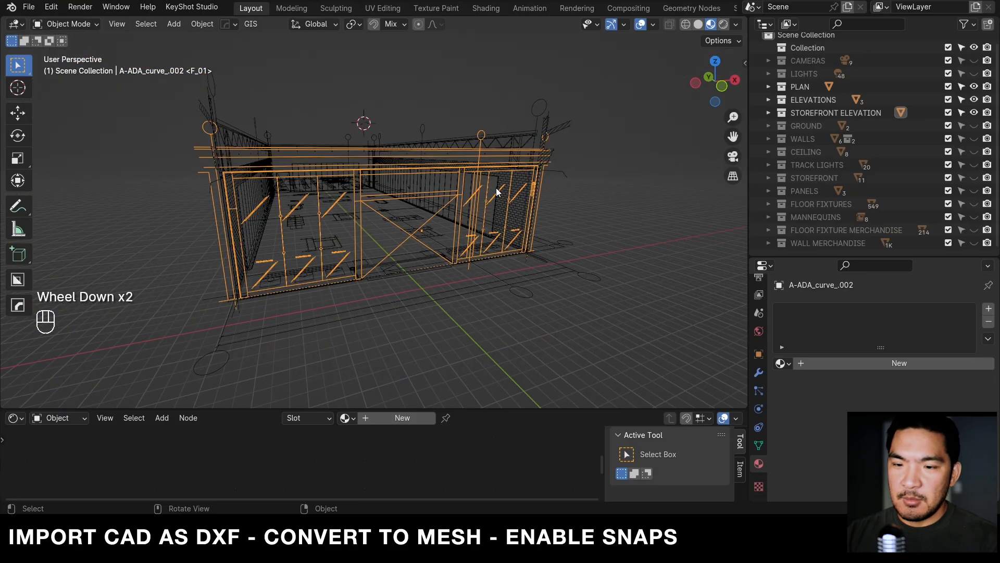
{"action": "middle_click_drag", "start_coordinate": [480, 177], "coordinate": [413, 174], "text": "shift"}
{"action": "scroll", "coordinate": [465, 186], "scroll_direction": "down", "scroll_amount": 1, "text": "shift"}
{"action": "scroll", "coordinate": [465, 186], "scroll_direction": "up", "scroll_amount": 1}
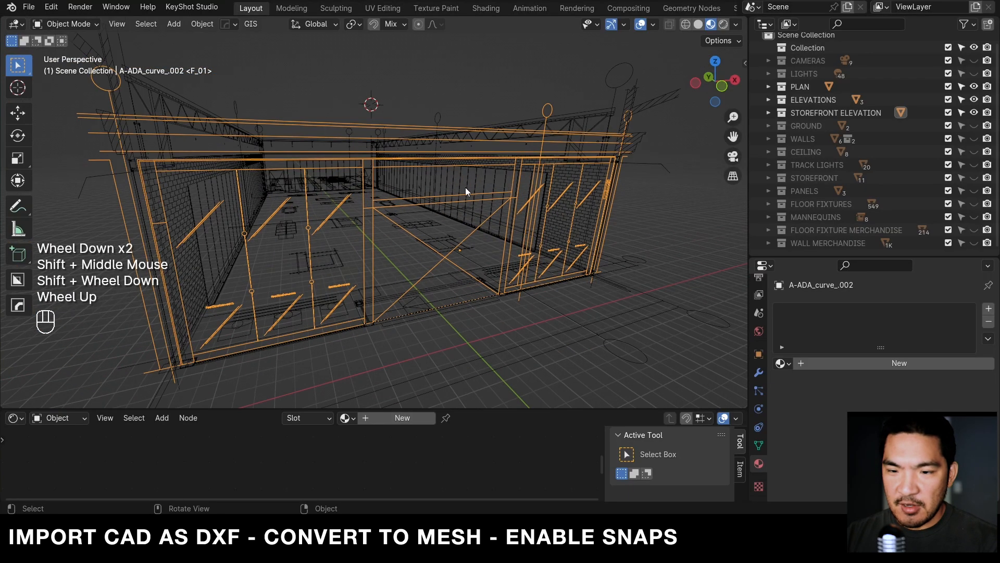
{"action": "key", "text": "Tab"}
{"action": "key", "text": "alt+KP_1"}
{"action": "key", "text": "a"}
{"action": "left_click_drag", "start_coordinate": [233, 90], "coordinate": [453, 302]}
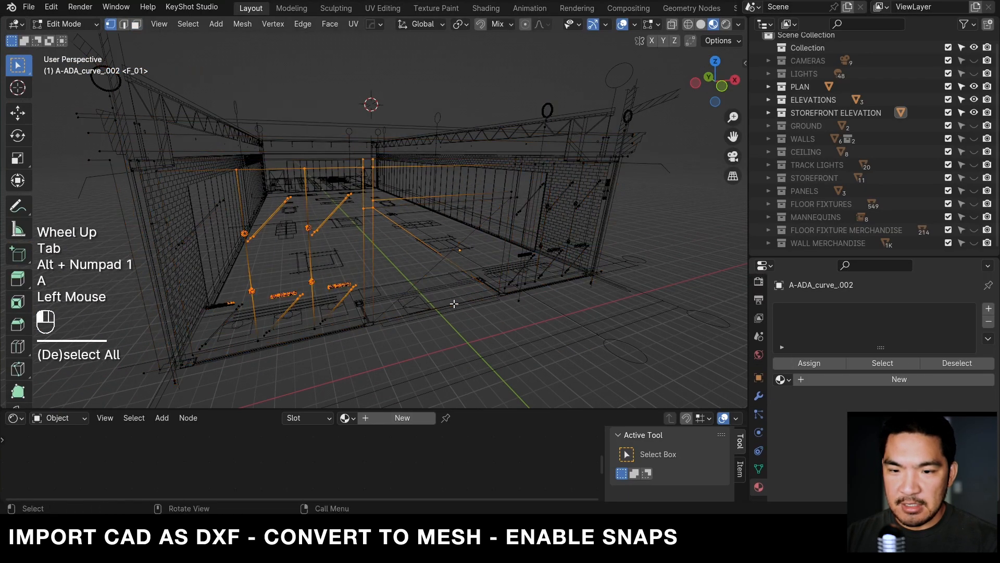
- Clear the vertex selection on the storefront elevation and return to Object Mode
{"action": "scroll", "coordinate": [272, 186], "scroll_direction": "up", "scroll_amount": 2}
{"action": "key", "text": "z"}
{"action": "scroll", "coordinate": [347, 197], "scroll_direction": "up", "scroll_amount": 1}
{"action": "scroll", "coordinate": [347, 197], "scroll_direction": "down", "scroll_amount": 2}
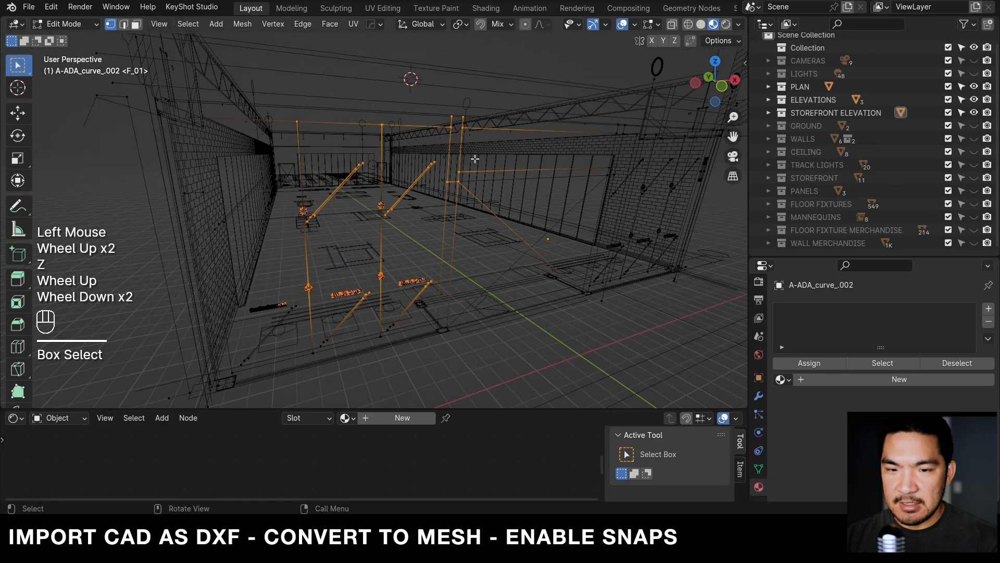
{"action": "key", "text": "alt+KP_2"}
{"action": "left_click", "coordinate": [416, 204]}
{"action": "middle_click", "coordinate": [416, 205]}
{"action": "key", "text": "Tab"}
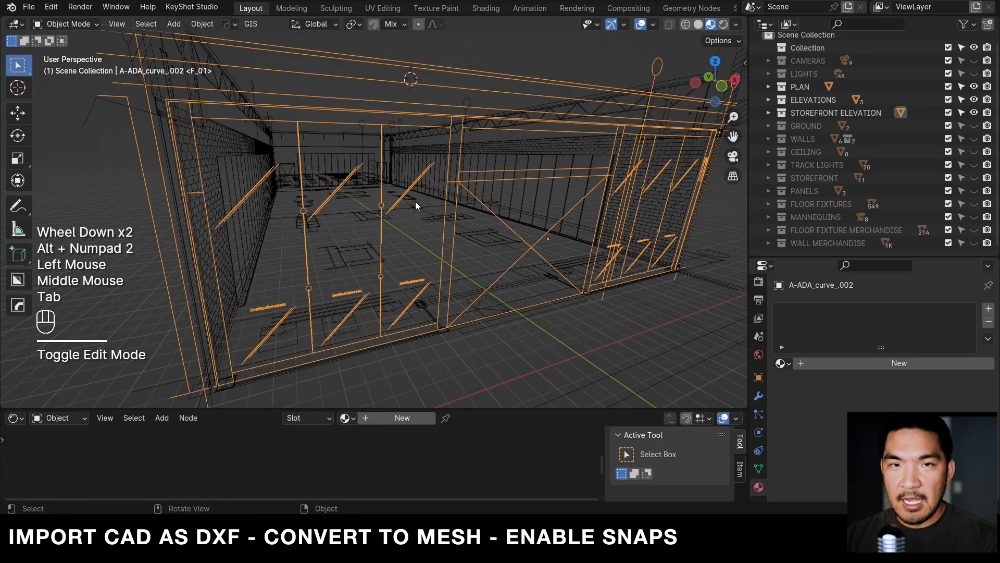
- Examine the snapping targets Vertex, Edge, Face and Edge Center, and view the CAD linework from above
{"action": "left_click", "coordinate": [402, 25]}
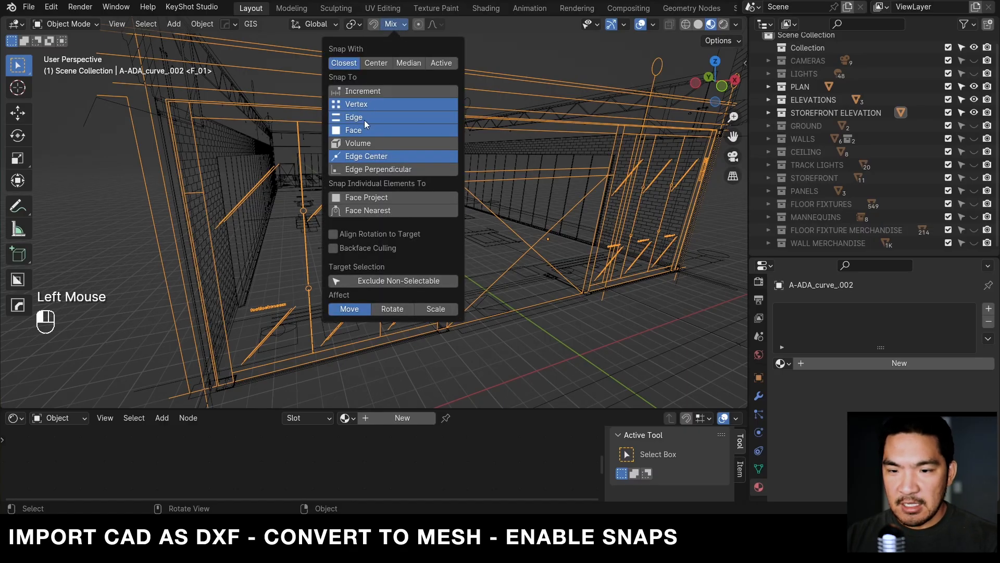
{"action": "middle_click_drag", "start_coordinate": [396, 158], "coordinate": [459, 167], "text": "shift"}
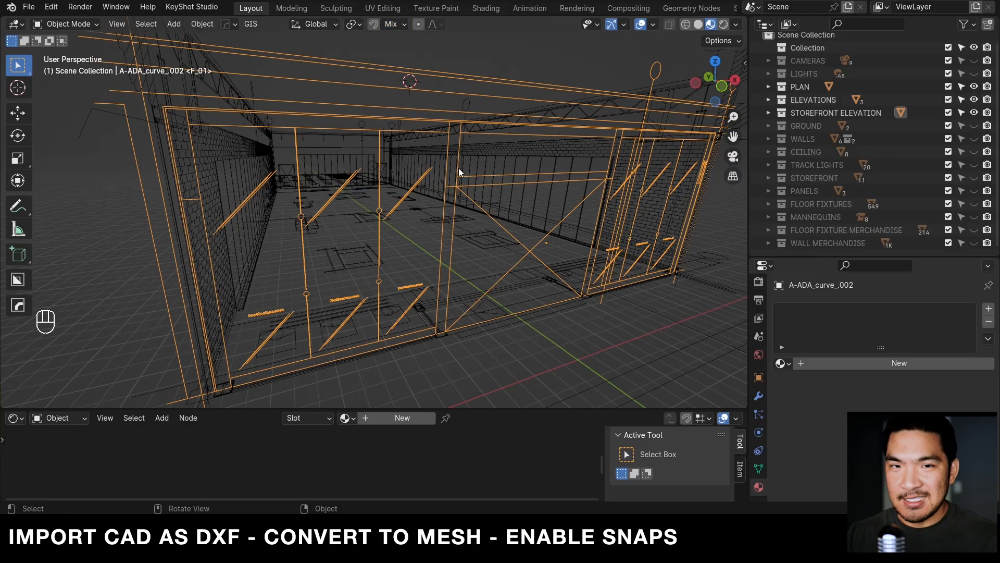
{"action": "scroll", "coordinate": [458, 168], "scroll_direction": "down", "scroll_amount": 2}
{"action": "middle_click_drag", "start_coordinate": [458, 168], "coordinate": [513, 220]}
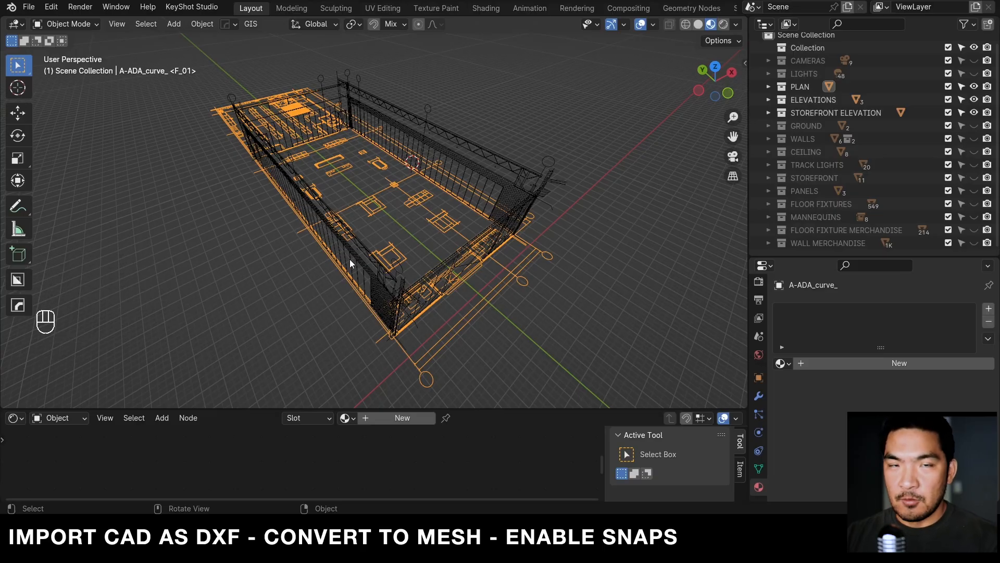
- Clear the current selection, then select all the CAD plan and elevation linework in the scene
{"action": "middle_click_drag", "start_coordinate": [445, 262], "coordinate": [590, 169]}
{"action": "left_click", "coordinate": [404, 213]}
{"action": "middle_click_drag", "start_coordinate": [405, 214], "coordinate": [452, 254]}
{"action": "middle_click_drag", "start_coordinate": [453, 254], "coordinate": [454, 261], "text": "shift"}
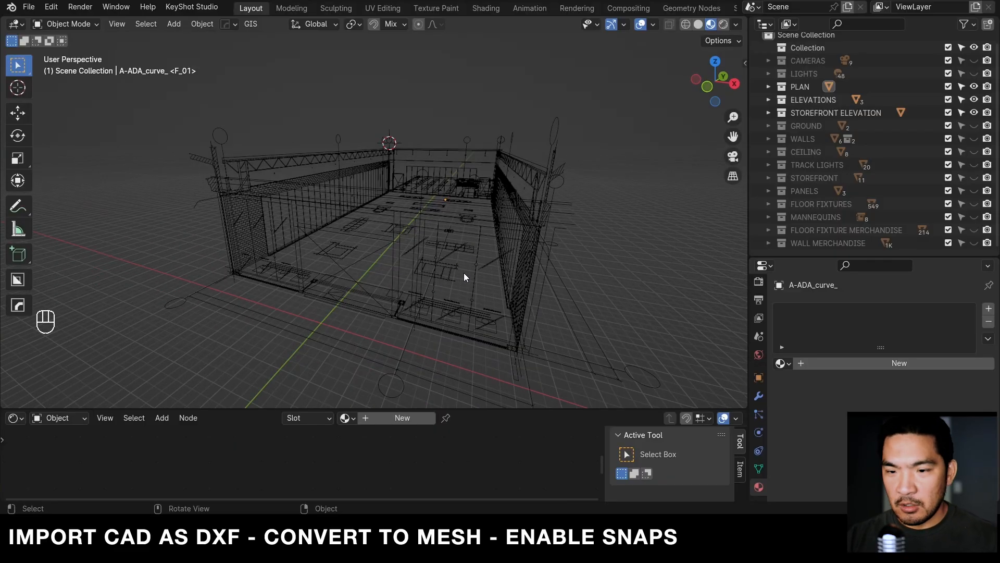
{"action": "middle_click_drag", "start_coordinate": [587, 180], "coordinate": [563, 198], "text": "shift"}
{"action": "scroll", "coordinate": [563, 198], "scroll_direction": "up", "scroll_amount": 1}
{"action": "key", "text": "a"}
{"action": "mouse_move", "coordinate": [552, 206]}
{"action": "middle_mouse_down", "text": "shift"}
{"action": "mouse_move", "coordinate": [539, 211]}
{"action": "mouse_move", "coordinate": [554, 212]}
{"action": "middle_mouse_up", "text": "shift"}
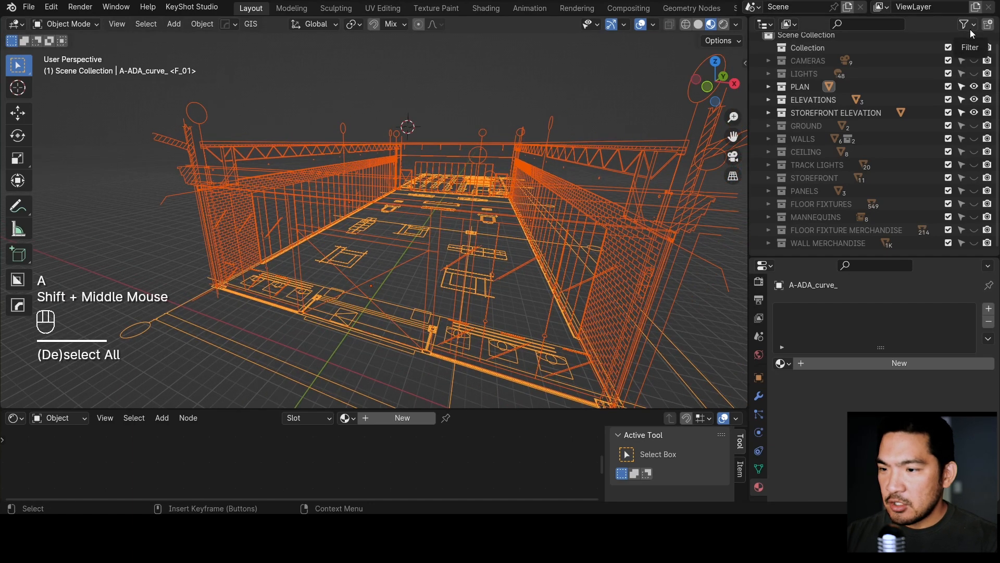
- Examine the Outliner's filter options for the restriction toggles that control object selectability
{"action": "left_click", "coordinate": [915, 31]}
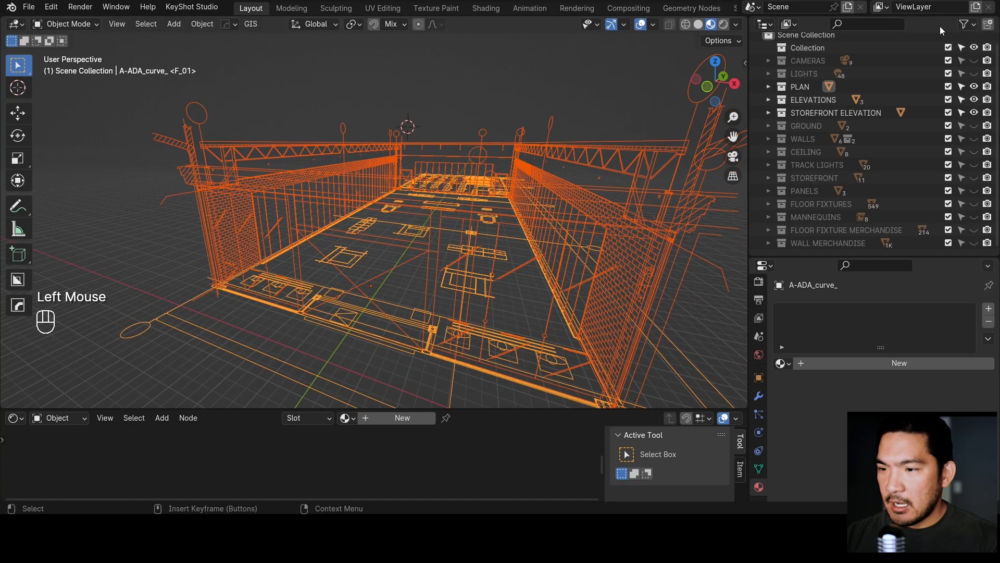
{"action": "left_click", "coordinate": [974, 26]}
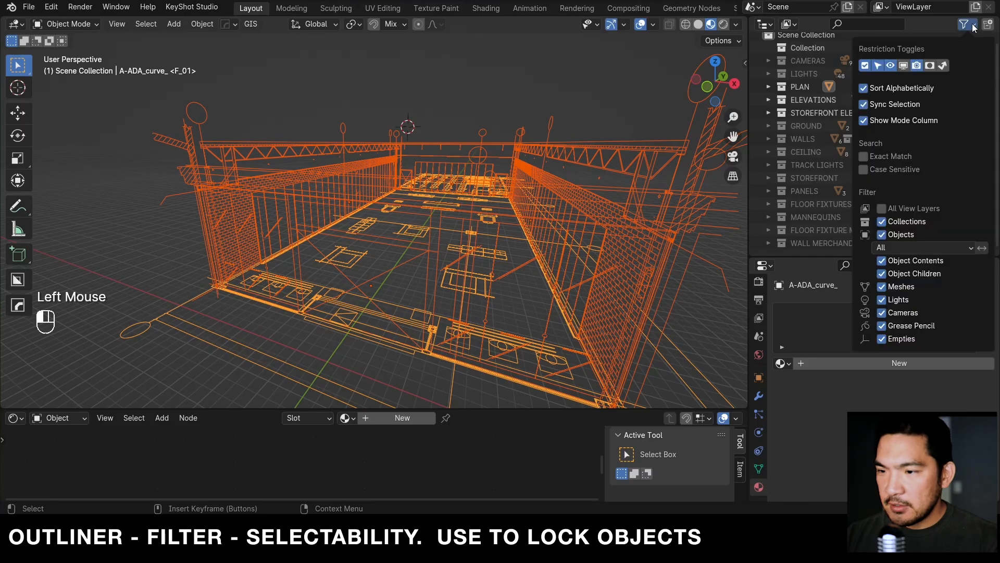
{"action": "left_click", "coordinate": [902, 67]}
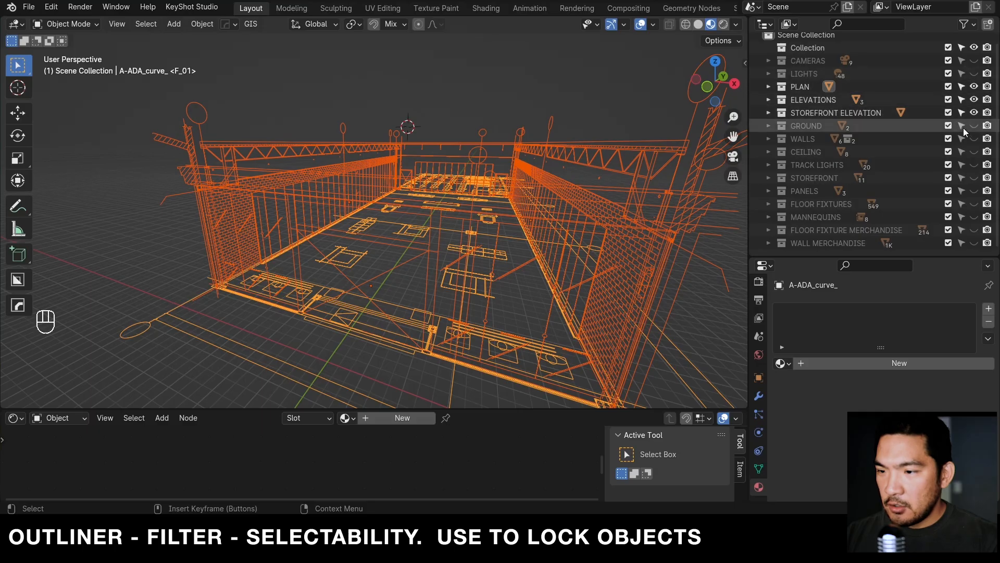
- Disable selectability of the PLAN collection and try to box-select the floor plan linework
{"action": "left_click", "coordinate": [962, 86]}
{"action": "middle_click_drag", "start_coordinate": [599, 203], "coordinate": [473, 204]}
{"action": "left_click_drag", "start_coordinate": [456, 182], "coordinate": [409, 205]}
{"action": "left_click_drag", "start_coordinate": [408, 191], "coordinate": [383, 213]}
{"action": "left_click_drag", "start_coordinate": [394, 200], "coordinate": [373, 217]}
{"action": "middle_click_drag", "start_coordinate": [360, 143], "coordinate": [410, 164]}
{"action": "left_click_drag", "start_coordinate": [408, 164], "coordinate": [395, 171]}
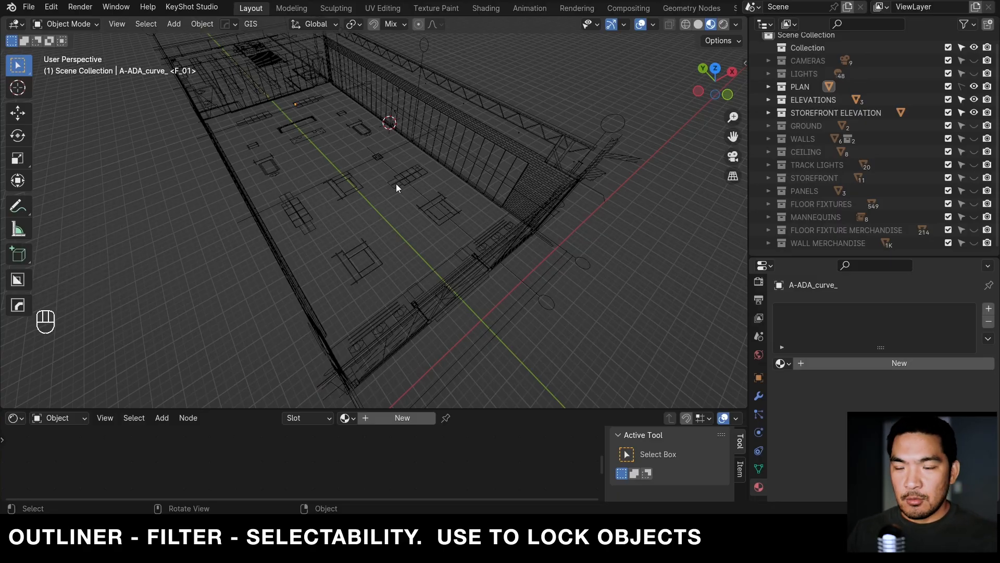
- Make the PLAN collection selectable again and leave nothing selected in the viewport
{"action": "left_click", "coordinate": [962, 87]}
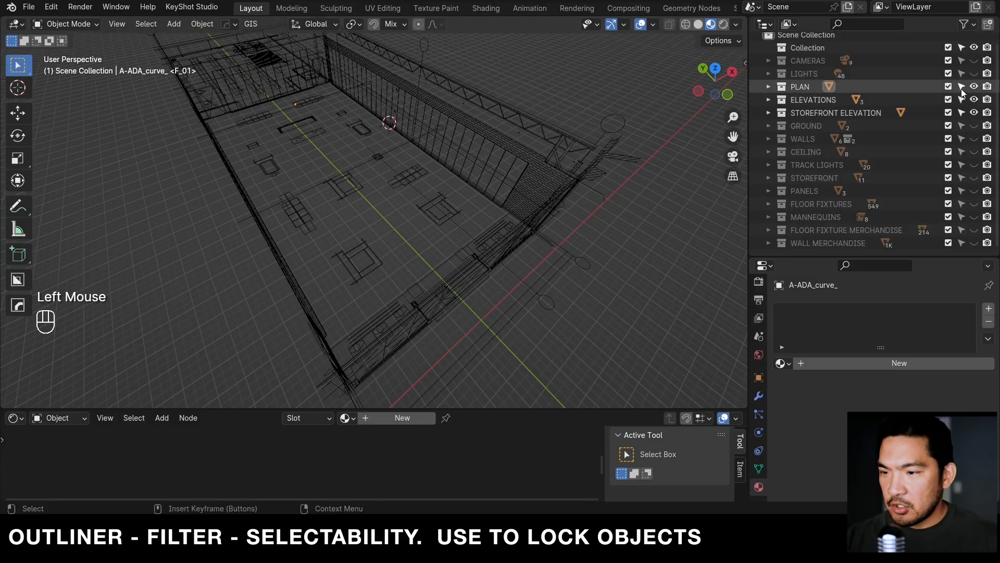
{"action": "left_click", "coordinate": [961, 88]}
{"action": "left_click", "coordinate": [961, 88]}
{"action": "left_click", "coordinate": [287, 243]}
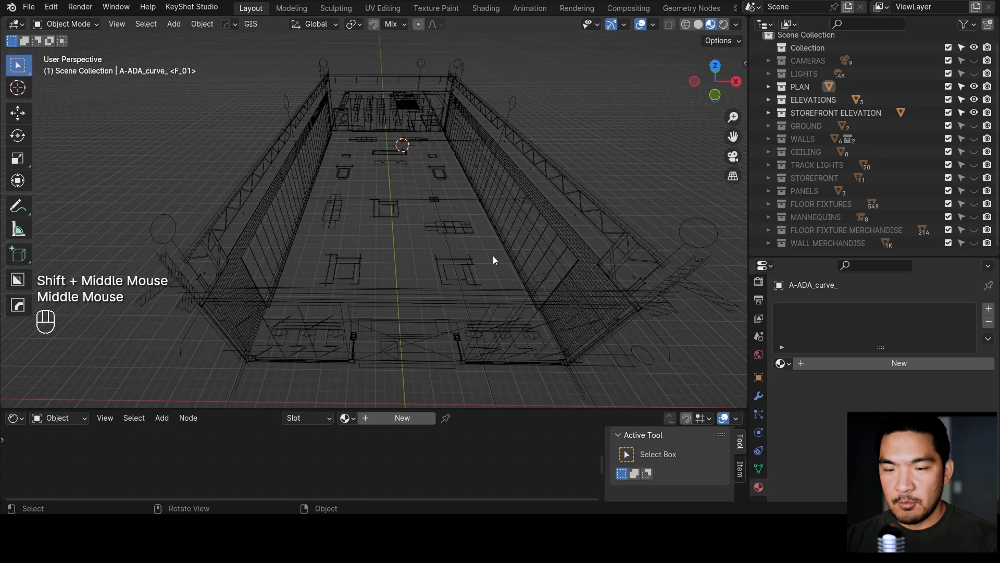
{"action": "middle_click_drag", "start_coordinate": [536, 245], "coordinate": [513, 244], "text": "shift"}
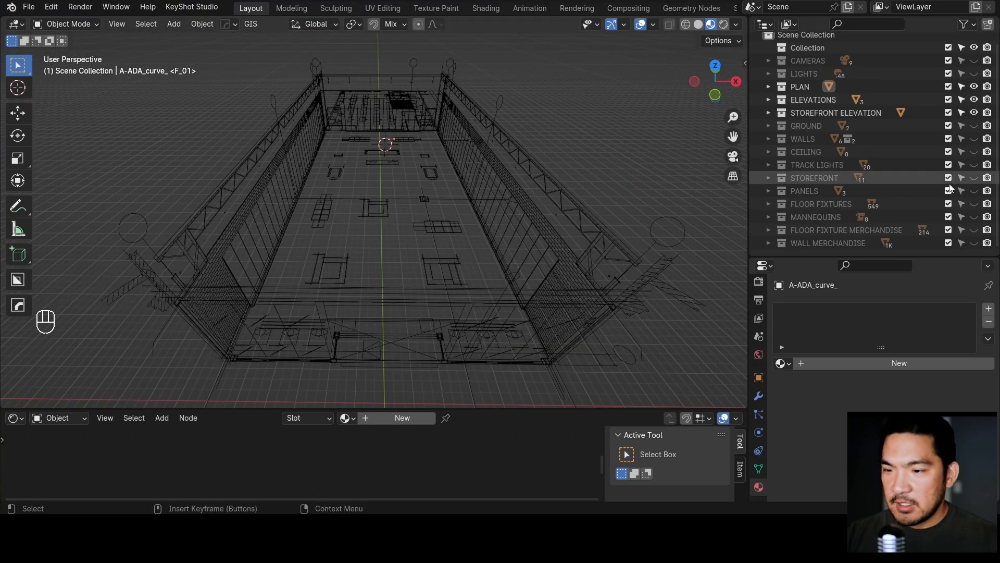
- Show the GROUND collection and select the concrete floor plane inside the store
{"action": "left_click", "coordinate": [974, 125]}
{"action": "middle_click_drag", "start_coordinate": [545, 236], "coordinate": [542, 236], "text": "shift"}
{"action": "left_click", "coordinate": [386, 226]}
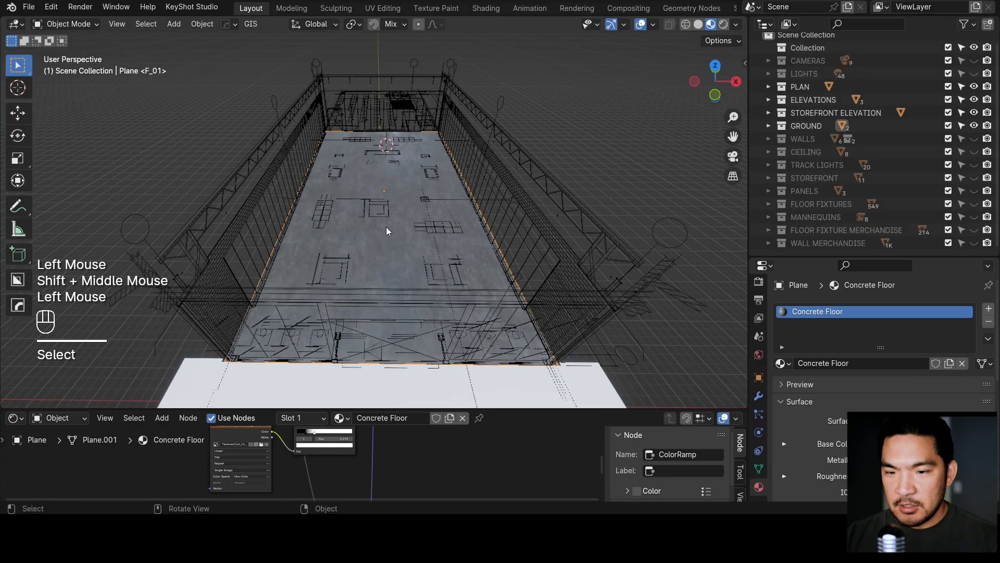
{"action": "middle_click_drag", "start_coordinate": [386, 227], "coordinate": [434, 227]}
{"action": "key", "text": "KP_7"}
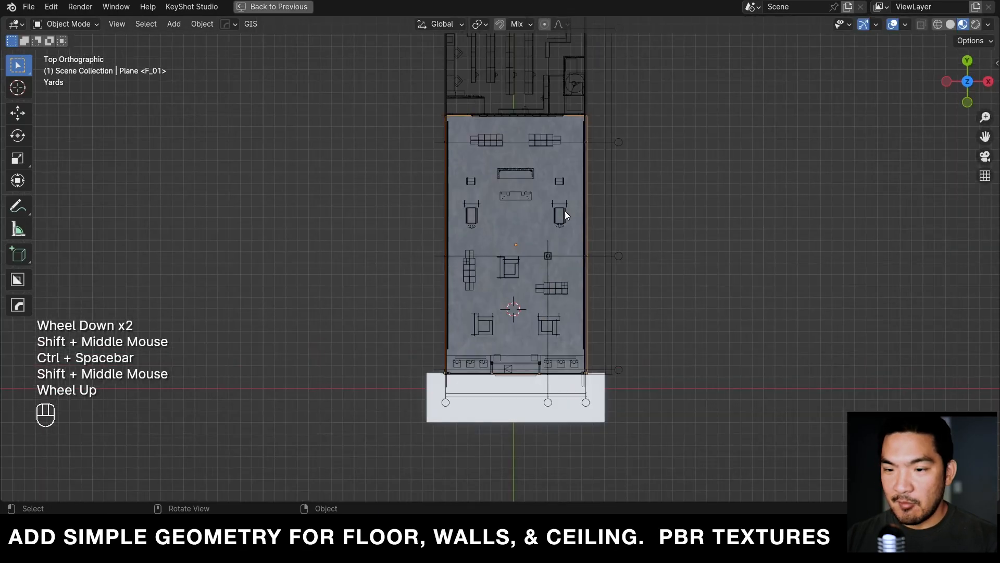
{"action": "middle_click_drag", "start_coordinate": [582, 210], "coordinate": [546, 221], "text": "shift"}
{"action": "scroll", "coordinate": [546, 221], "scroll_direction": "up", "scroll_amount": 1}
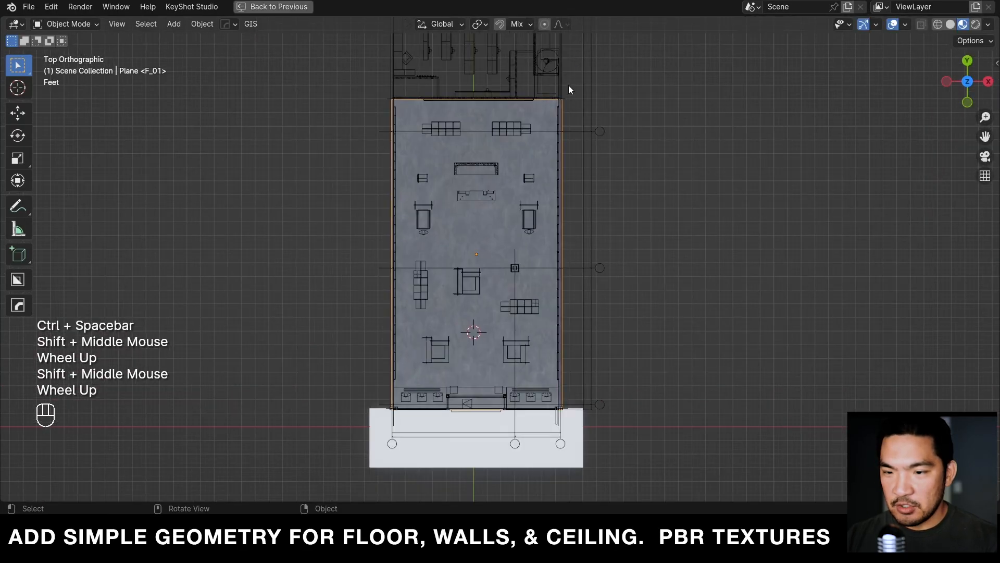
{"action": "middle_click_drag", "start_coordinate": [388, 302], "coordinate": [511, 327]}
{"action": "scroll", "coordinate": [511, 327], "scroll_direction": "up", "scroll_amount": 2}
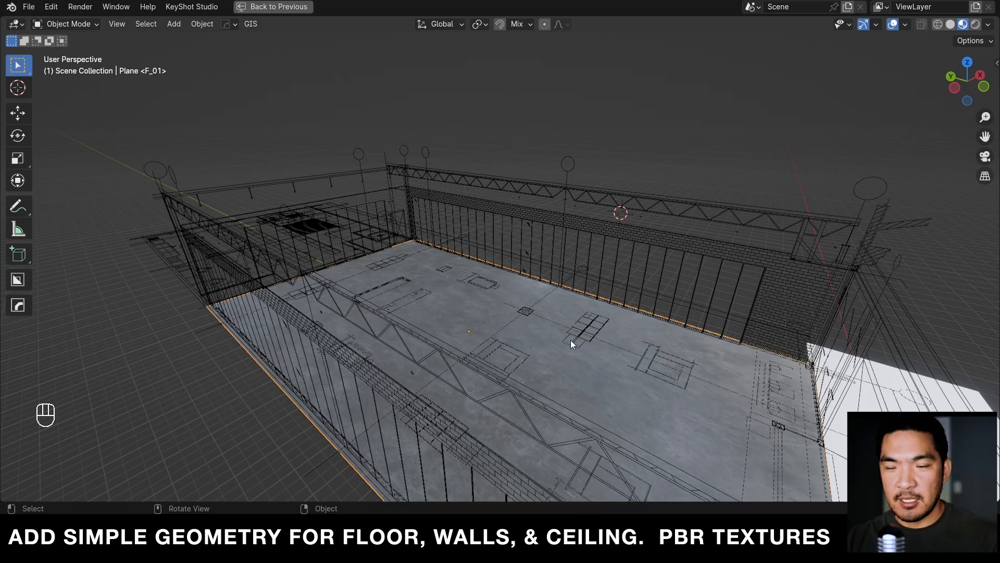
- Select the white ground plane in front of the storefront and try to move it
{"action": "middle_click_drag", "start_coordinate": [603, 335], "coordinate": [571, 336]}
{"action": "middle_click_drag", "start_coordinate": [570, 336], "coordinate": [532, 335], "text": "shift"}
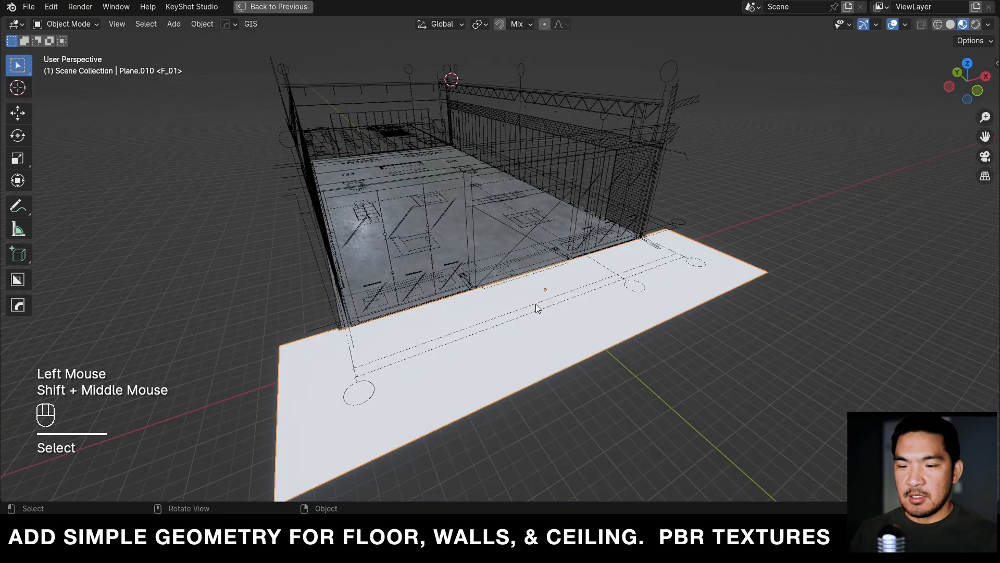
{"action": "middle_click", "coordinate": [554, 322], "text": "shift"}
{"action": "key", "text": "g"}
{"action": "right_click", "coordinate": [582, 321]}
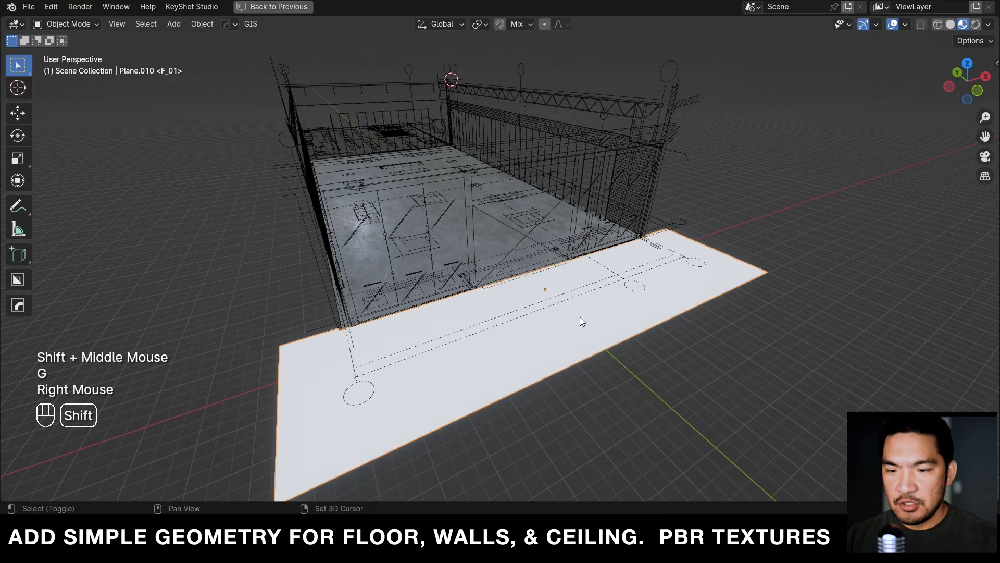
- Restore the normal window layout, show the WALLS collection and select the red brick walls
{"action": "key", "text": "ctrl+space"}
{"action": "left_click", "coordinate": [975, 139]}
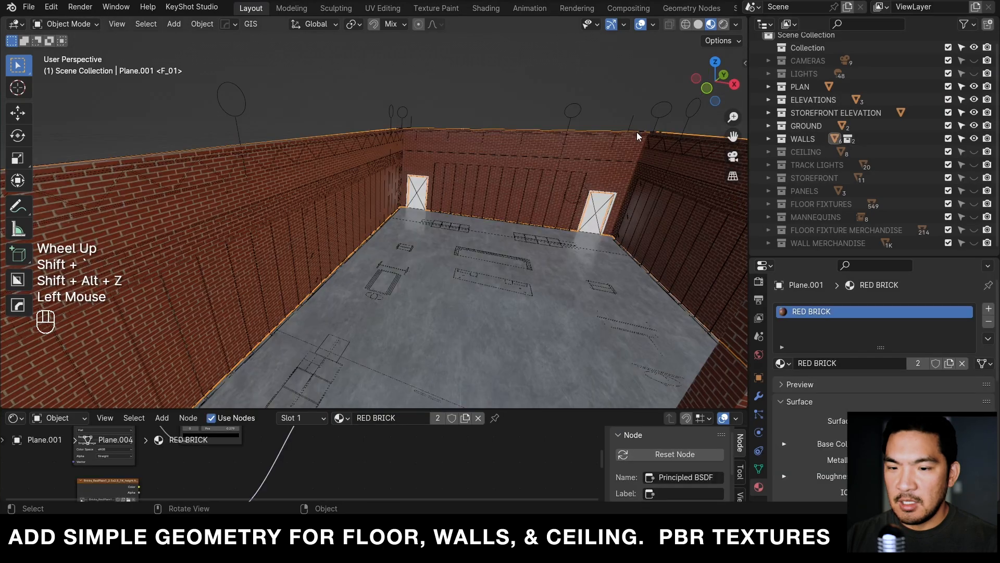
{"action": "middle_click_drag", "start_coordinate": [308, 255], "coordinate": [397, 241], "text": "shift"}
- Examine the red brick wall texture up close with the viewport overlays hidden
{"action": "key", "text": "shift+grave"}
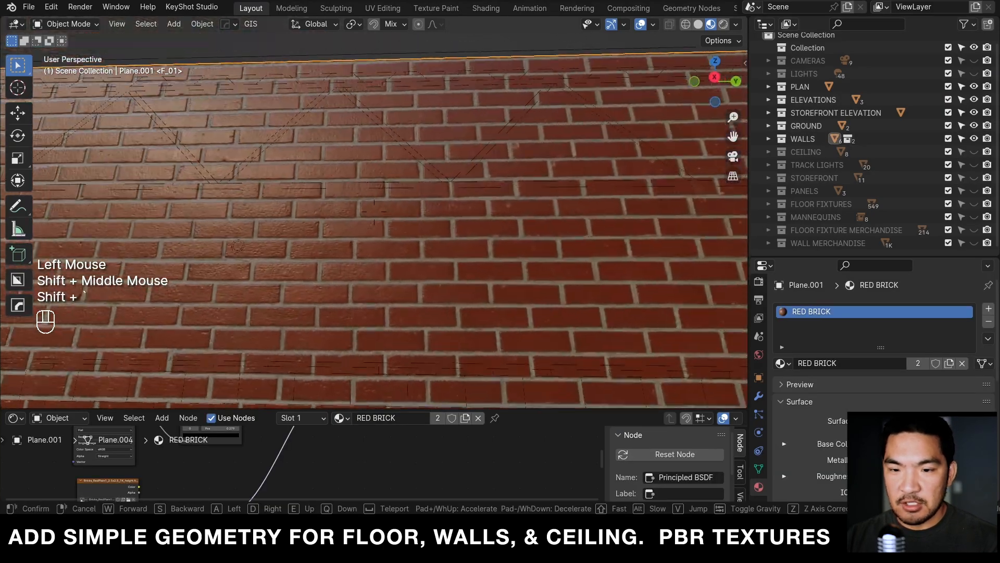
{"action": "left_click", "coordinate": [277, 142]}
{"action": "scroll", "coordinate": [247, 134], "scroll_direction": "up", "scroll_amount": 2}
{"action": "scroll", "coordinate": [249, 140], "scroll_direction": "down", "scroll_amount": 1}
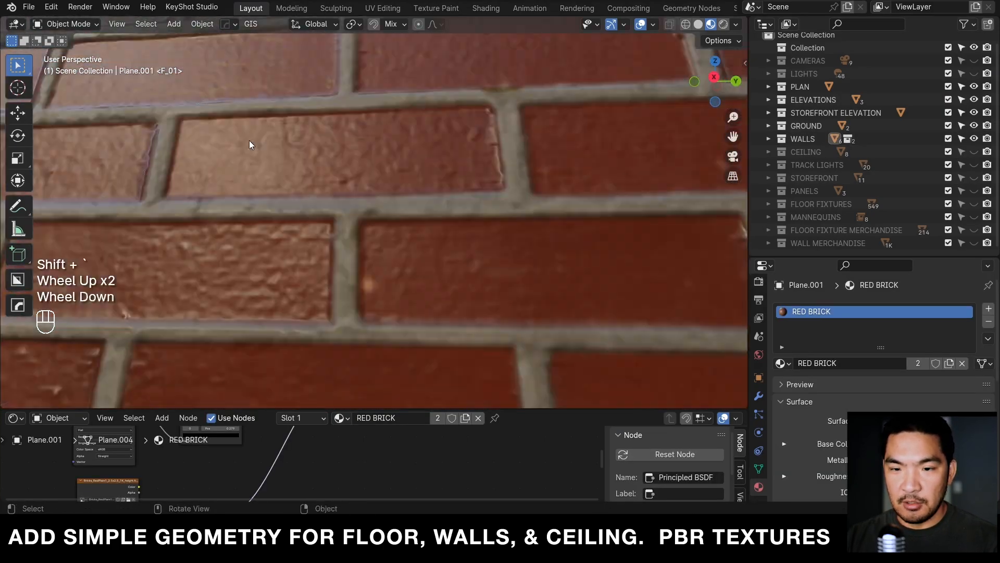
{"action": "key", "text": "shift+alt+z"}
{"action": "scroll", "coordinate": [251, 138], "scroll_direction": "up", "scroll_amount": 1}
{"action": "scroll", "coordinate": [248, 136], "scroll_direction": "down", "scroll_amount": 1}
{"action": "middle_click_drag", "start_coordinate": [248, 137], "coordinate": [252, 149], "text": "shift"}
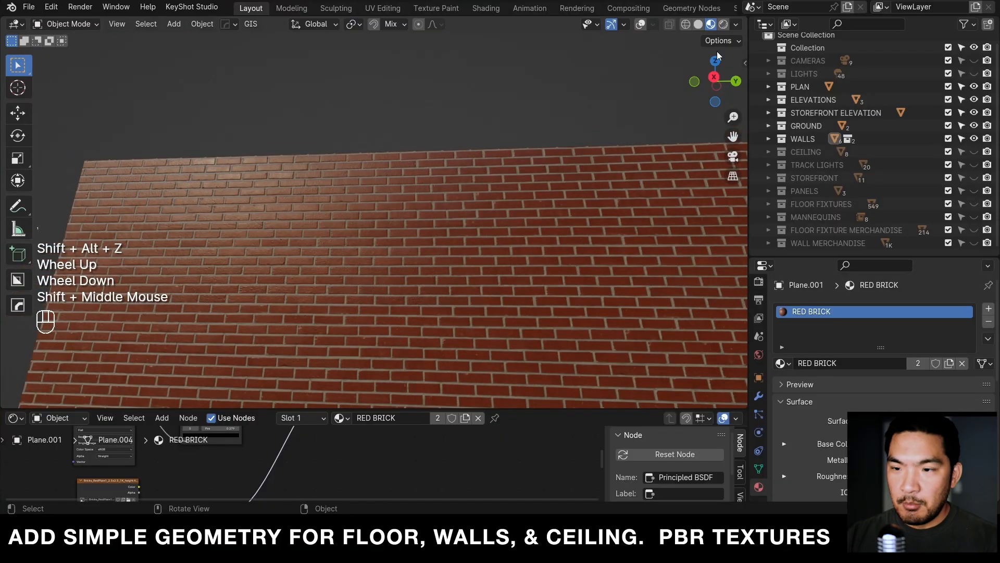
- Switch the viewport to solid shading and view the floor and walls against the CAD linework from above
{"action": "left_click", "coordinate": [698, 24]}
{"action": "mouse_move", "coordinate": [448, 187]}
{"action": "middle_mouse_down"}
{"action": "mouse_move", "coordinate": [410, 221]}
{"action": "mouse_move", "coordinate": [469, 208]}
{"action": "mouse_move", "coordinate": [478, 242]}
{"action": "middle_mouse_up"}
{"action": "scroll", "coordinate": [498, 206], "scroll_direction": "up", "scroll_amount": 1}
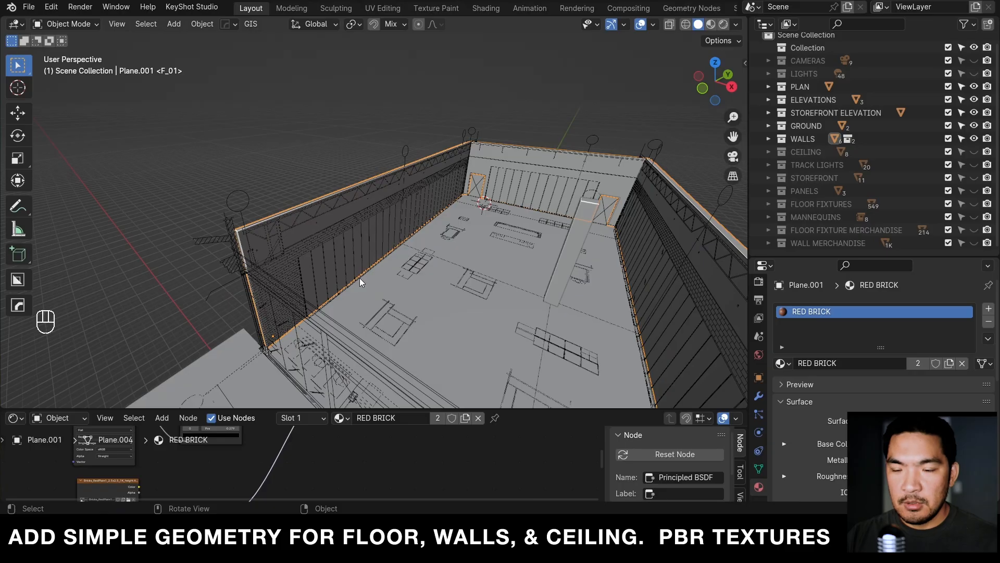
{"action": "key", "text": "KP_7"}
{"action": "scroll", "coordinate": [387, 276], "scroll_direction": "up", "scroll_amount": 1, "text": "shift"}
{"action": "scroll", "coordinate": [387, 275], "scroll_direction": "up", "scroll_amount": 1}
- Switch to wireframe shading and isolate the floor plan linework in Local View
{"action": "key", "text": "shift+z"}
{"action": "middle_click_drag", "start_coordinate": [386, 275], "coordinate": [406, 246], "text": "shift"}
{"action": "scroll", "coordinate": [405, 245], "scroll_direction": "up", "scroll_amount": 3}
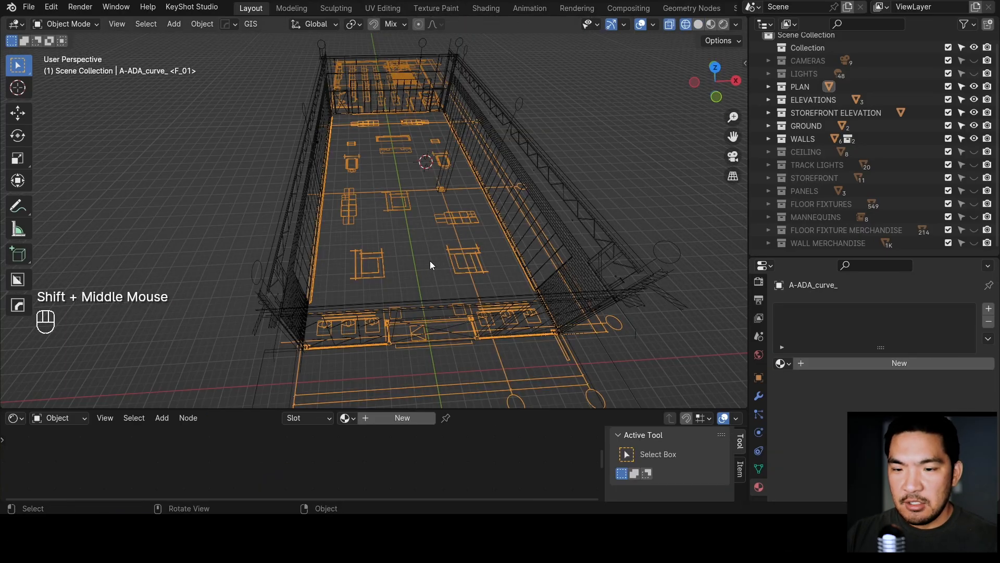
{"action": "middle_click_drag", "start_coordinate": [430, 264], "coordinate": [420, 263]}
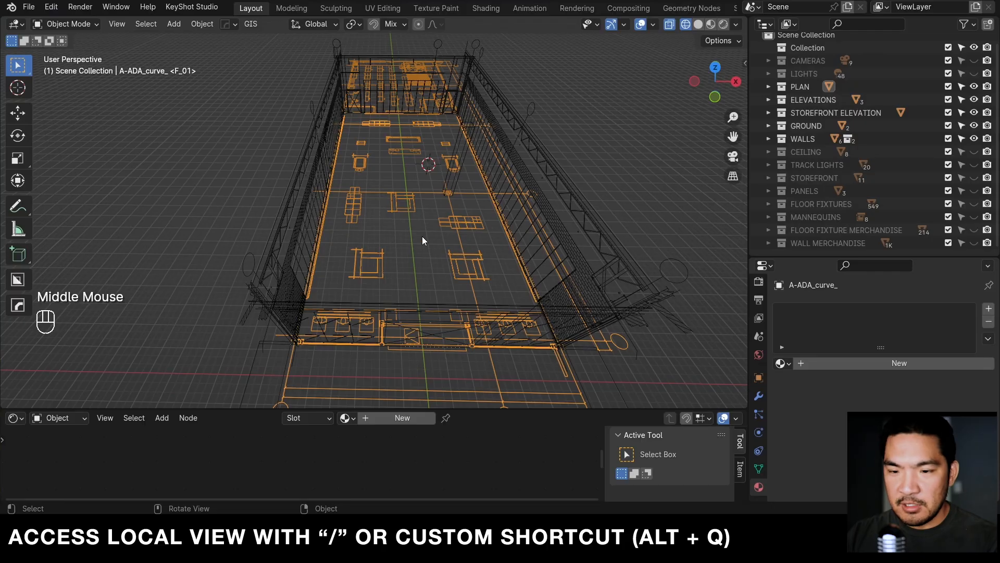
{"action": "key", "text": "slash"}
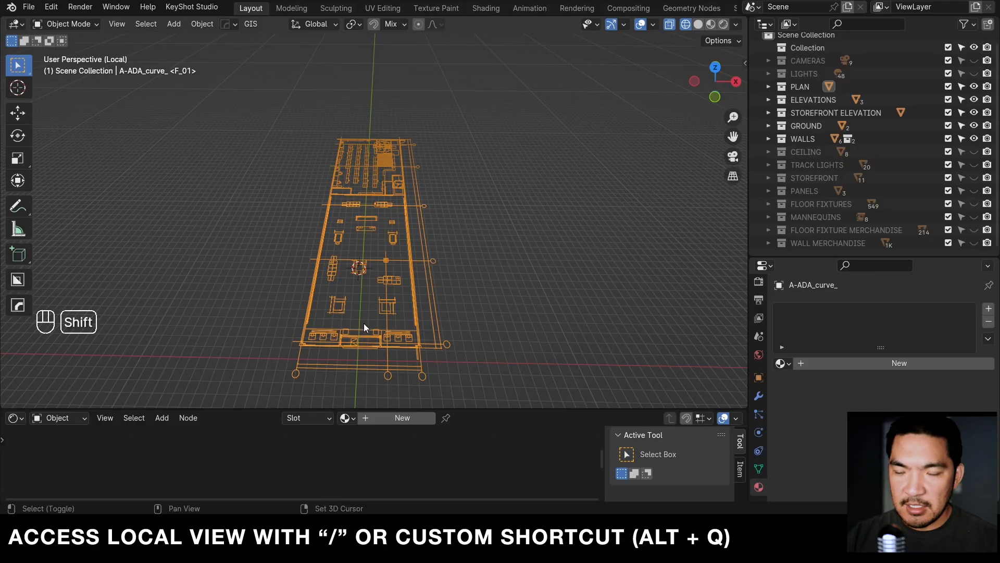
{"action": "middle_click_drag", "start_coordinate": [364, 323], "coordinate": [383, 323], "text": "shift"}
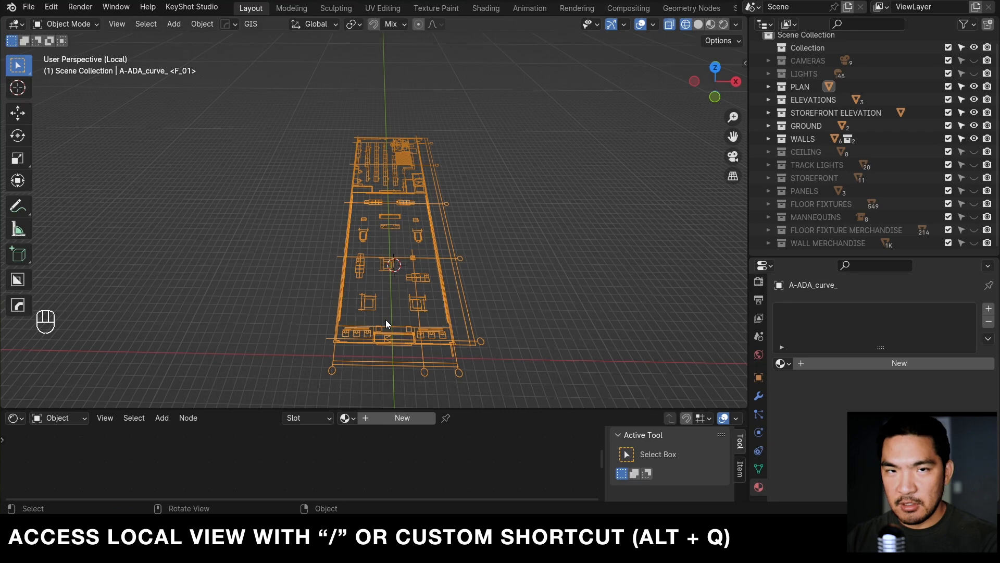
{"action": "middle_click", "coordinate": [421, 277], "text": "shift"}
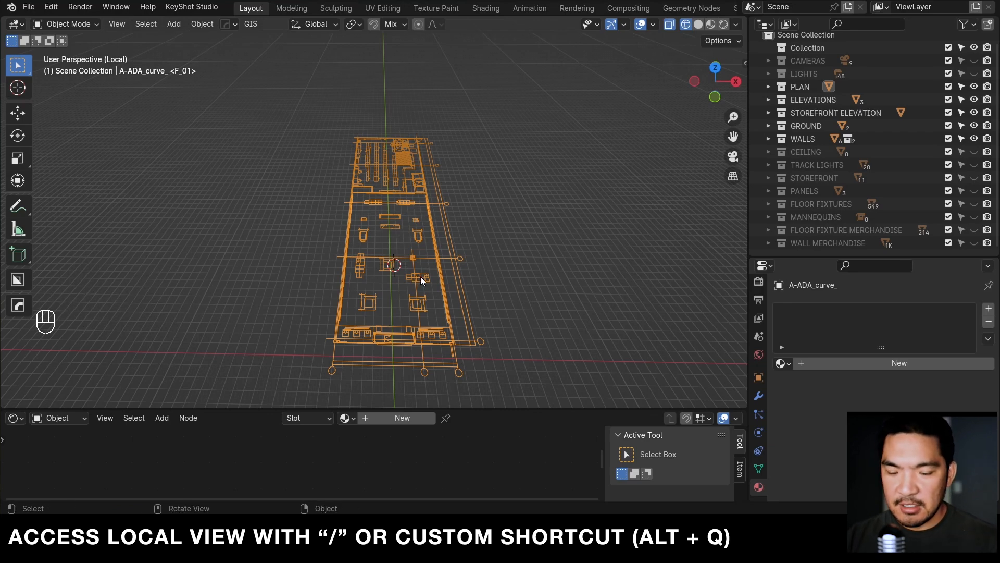
{"action": "middle_click", "coordinate": [423, 276], "text": "shift"}
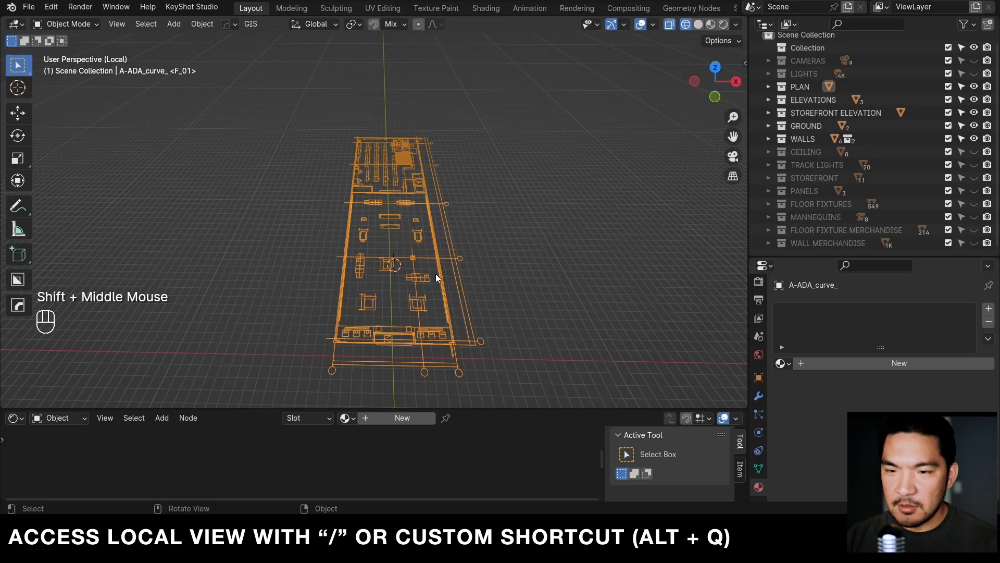
{"action": "middle_click", "coordinate": [434, 273], "text": "shift"}
- Exit Local View, then isolate the plan linework once more and return to the full scene
{"action": "key", "text": "alt+q"}
{"action": "middle_click", "coordinate": [434, 280], "text": "shift"}
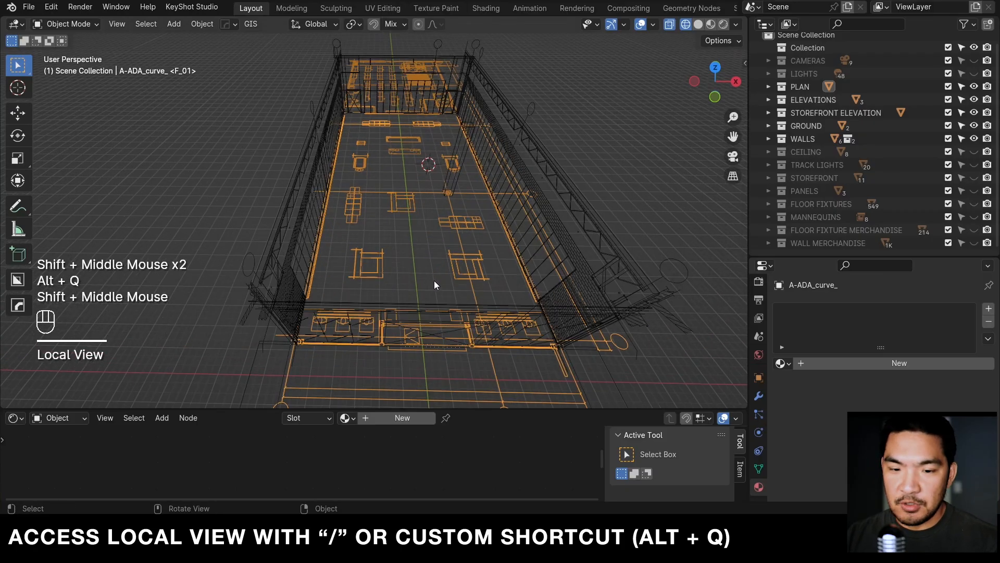
{"action": "middle_click", "coordinate": [410, 281], "text": "shift"}
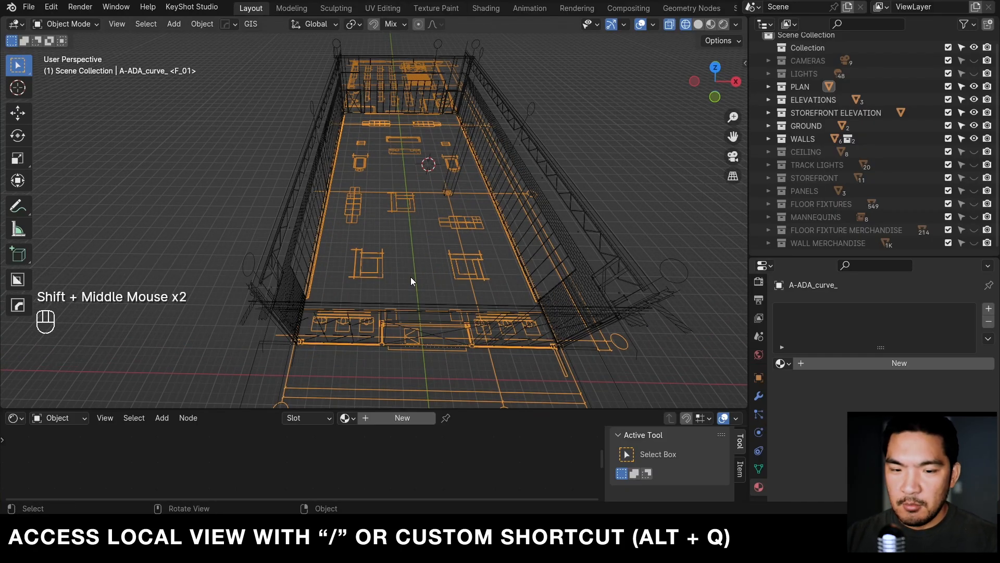
{"action": "key", "text": "alt+q"}
{"action": "key", "text": "alt+q"}
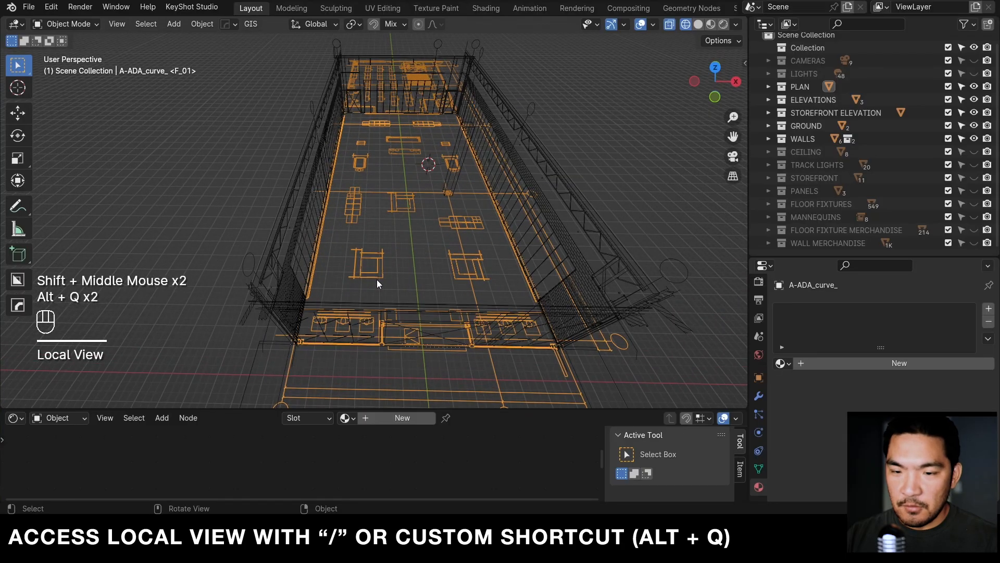
- Turn off wireframe shading and isolate the red brick walls in Local View
{"action": "key", "text": "shift+z"}
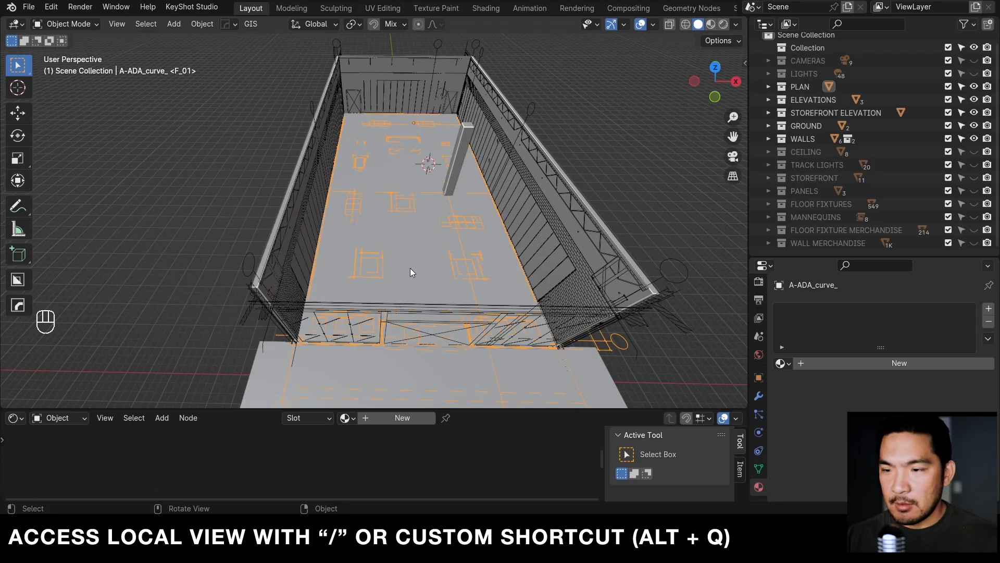
{"action": "left_click", "coordinate": [655, 128]}
{"action": "scroll", "coordinate": [655, 127], "scroll_direction": "up", "scroll_amount": 2}
{"action": "key", "text": "alt+q"}
{"action": "scroll", "coordinate": [377, 223], "scroll_direction": "up", "scroll_amount": 1}
{"action": "scroll", "coordinate": [377, 223], "scroll_direction": "down", "scroll_amount": 1}
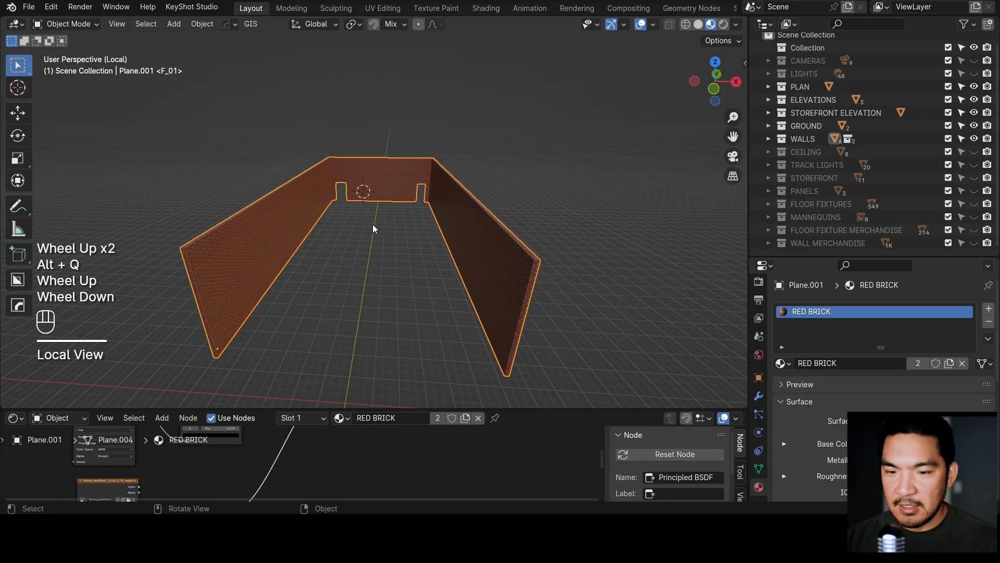
{"action": "middle_click_drag", "start_coordinate": [373, 224], "coordinate": [364, 194], "text": "shift"}
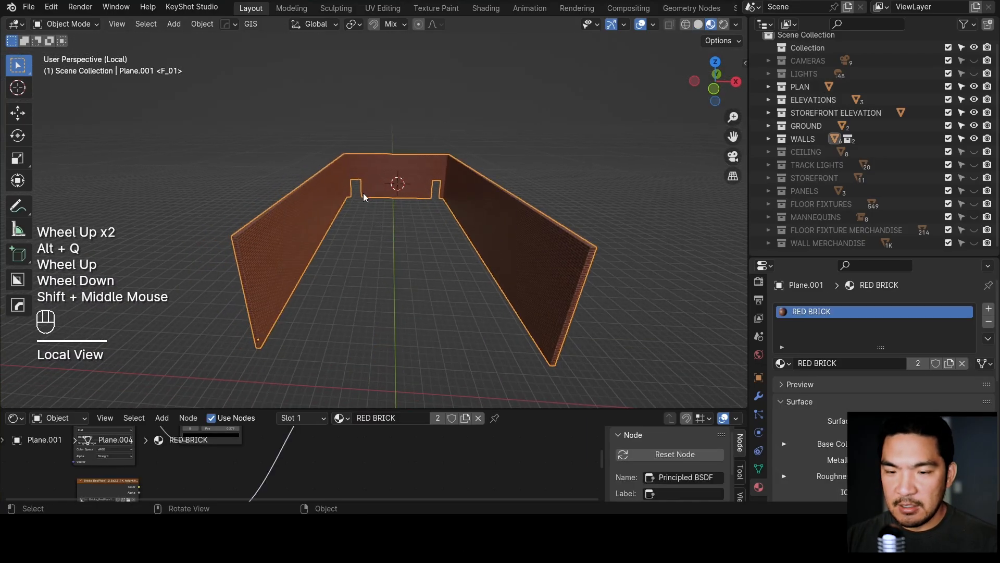
- Add a centred vertical loop cut to the long brick wall and bevel it with an offset width of 25.9"
{"action": "scroll", "coordinate": [363, 190], "scroll_direction": "up", "scroll_amount": 1}
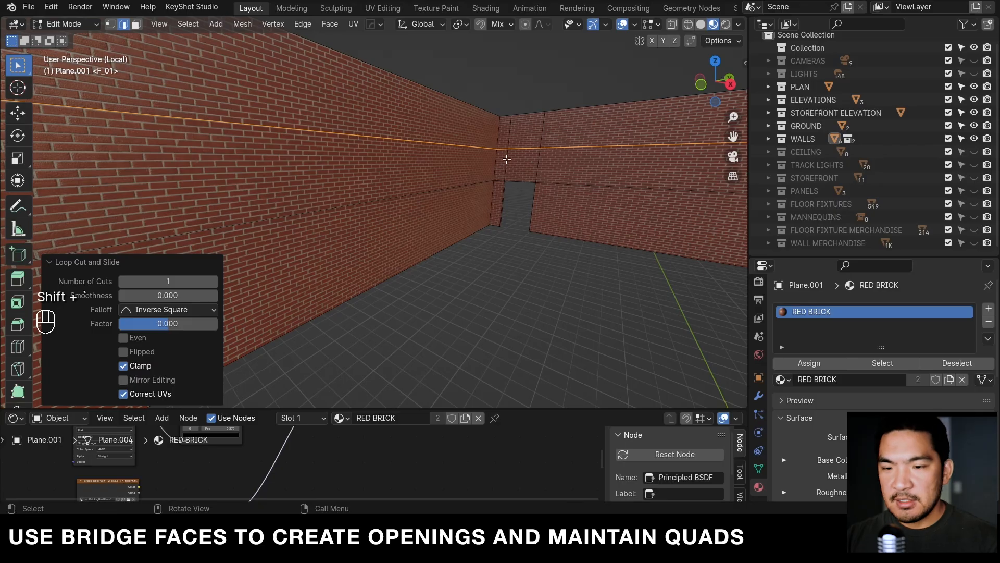
{"action": "key", "text": "ctrl+r"}
{"action": "right_click", "coordinate": [361, 164]}
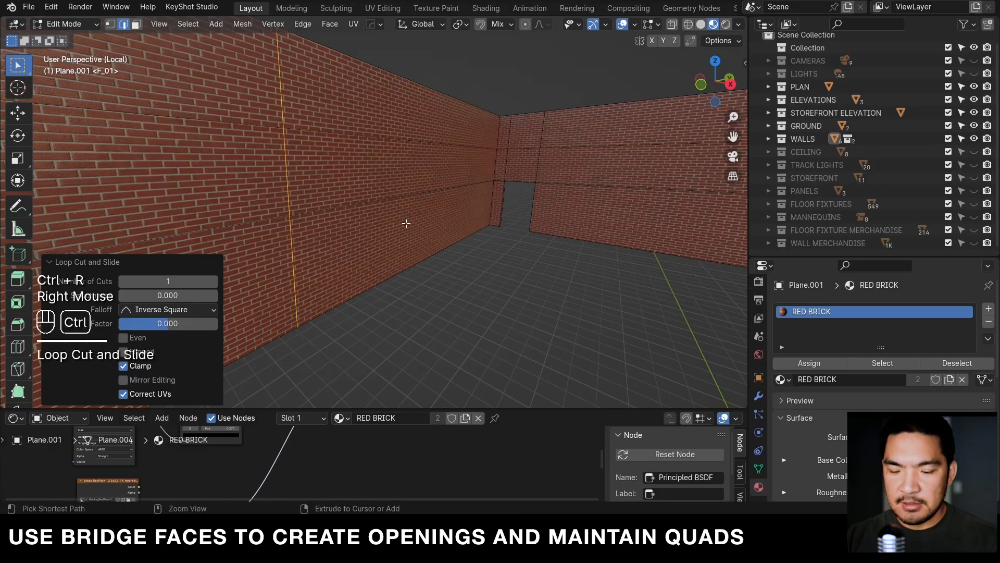
{"action": "key", "text": "ctrl+b"}
{"action": "left_click", "coordinate": [456, 223], "text": "shift"}
{"action": "middle_click_drag", "start_coordinate": [326, 204], "coordinate": [323, 198], "text": "shift"}
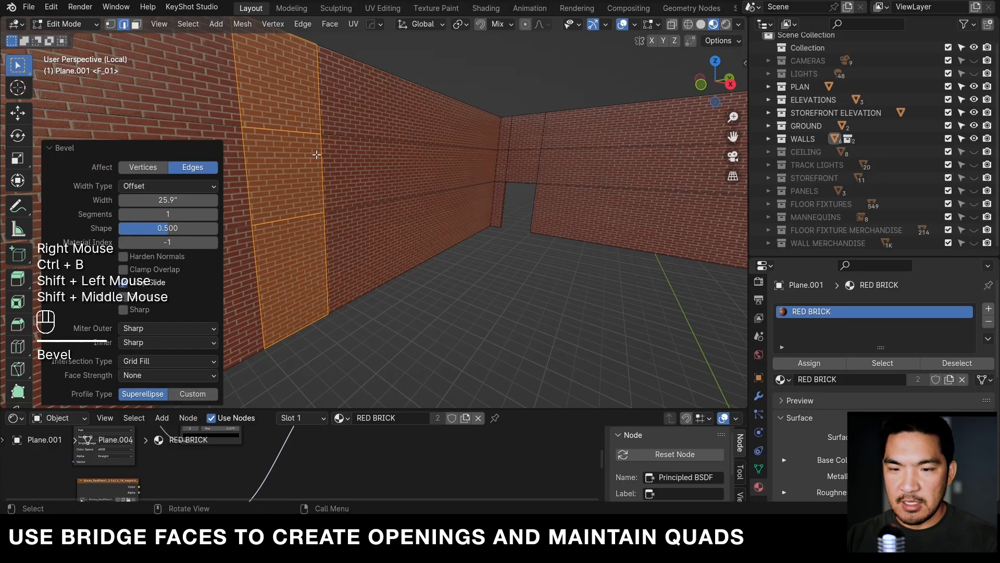
- In wireframe face selection, bridge the middle front and back faces of the long wall's bevelled strip to cut a window opening
{"action": "scroll", "coordinate": [323, 198], "scroll_direction": "down", "scroll_amount": 1}
{"action": "key", "text": "shift+z"}
{"action": "key", "text": "alt+KP_3"}
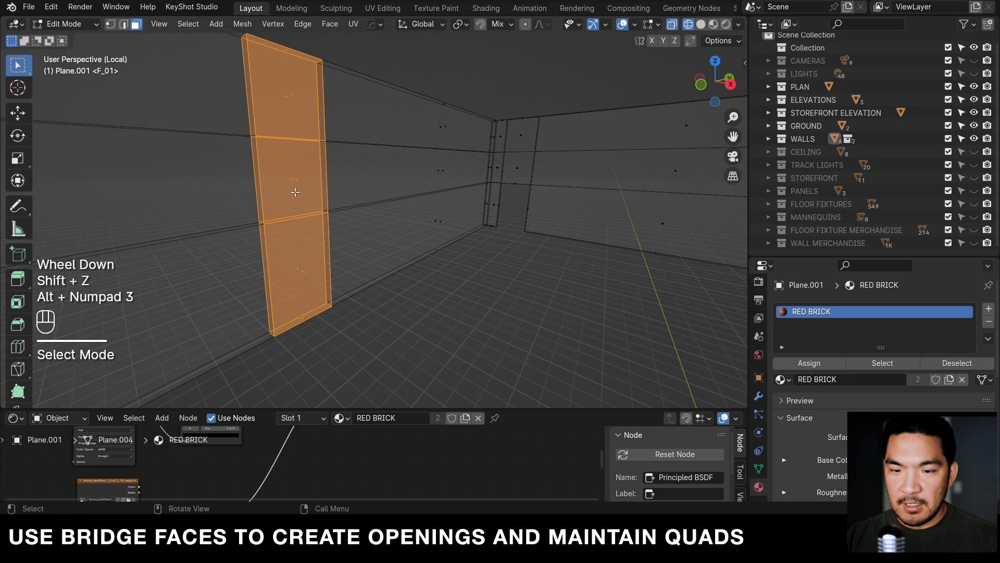
{"action": "left_click", "coordinate": [281, 169]}
{"action": "middle_click_drag", "start_coordinate": [281, 169], "coordinate": [339, 231]}
{"action": "scroll", "coordinate": [333, 205], "scroll_direction": "down", "scroll_amount": 2}
{"action": "scroll", "coordinate": [315, 217], "scroll_direction": "up", "scroll_amount": 2}
{"action": "key", "text": "shift+z"}
{"action": "key", "text": "shift+z"}
{"action": "right_click", "coordinate": [420, 205]}
{"action": "right_click", "coordinate": [279, 193]}
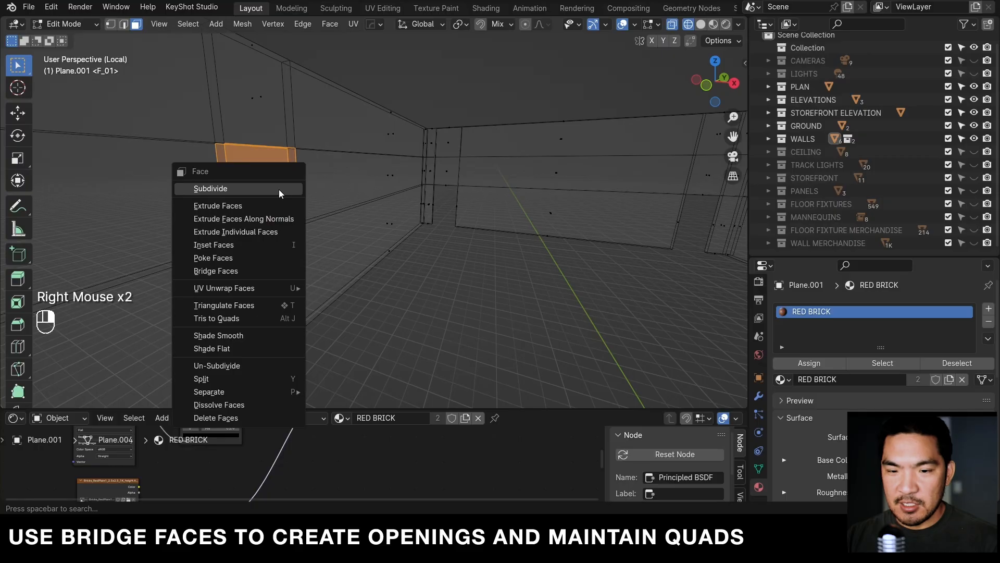
{"action": "left_click", "coordinate": [225, 270]}
{"action": "key", "text": "shift+z"}
{"action": "key", "text": "shift+alt+z"}
{"action": "key", "text": "shift+alt+z"}
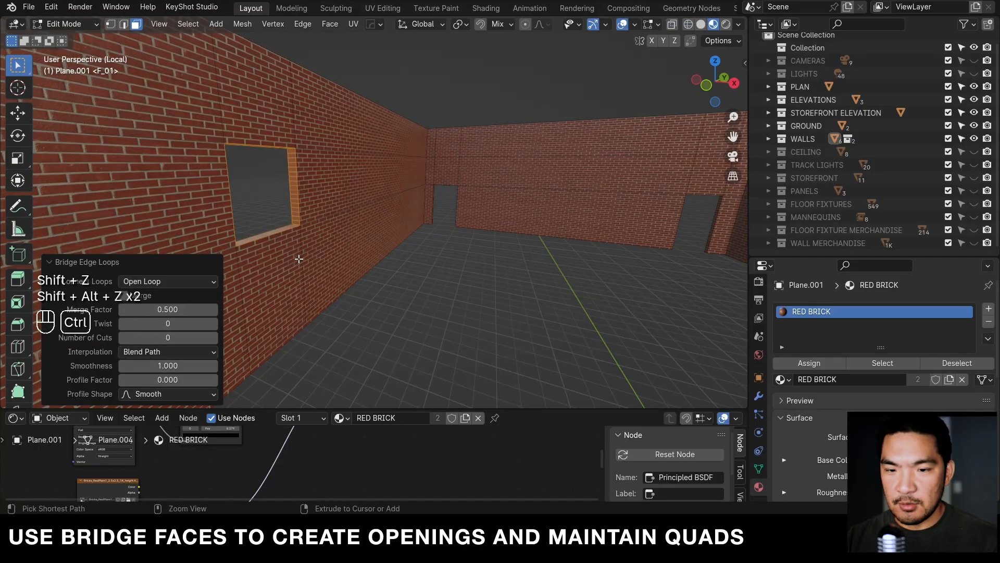
- Undo the bridged window opening in the long brick wall
{"action": "key", "text": "ctrl+z"}
{"action": "key", "text": "ctrl+z"}
{"action": "key", "text": "ctrl+z"}
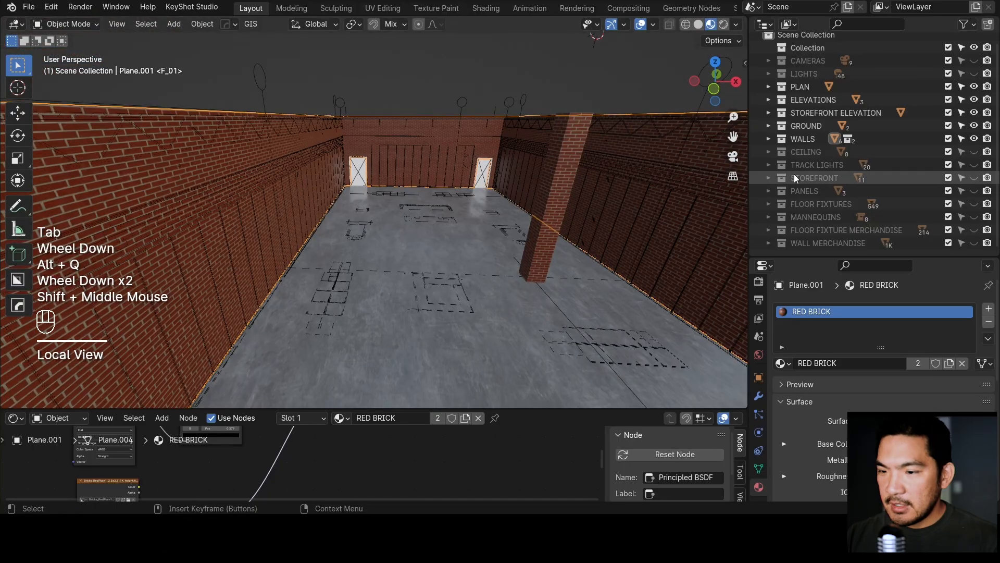
- Make the CEILING collection visible above the store interior
{"action": "left_click", "coordinate": [974, 151]}
{"action": "scroll", "coordinate": [451, 186], "scroll_direction": "down", "scroll_amount": 2}
{"action": "middle_click_drag", "start_coordinate": [459, 198], "coordinate": [446, 170]}
{"action": "scroll", "coordinate": [418, 163], "scroll_direction": "up", "scroll_amount": 2}
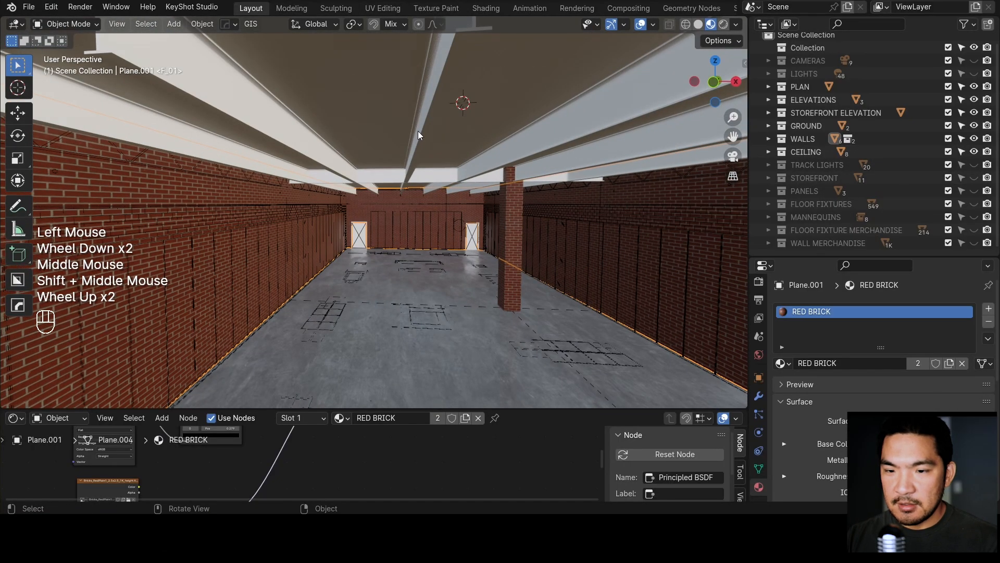
- Isolate the ceiling slab and the concrete floor together in Local View
{"action": "left_click", "coordinate": [417, 135]}
{"action": "middle_click_drag", "start_coordinate": [417, 135], "coordinate": [423, 178], "text": "shift"}
{"action": "scroll", "coordinate": [429, 194], "scroll_direction": "down", "scroll_amount": 2}
{"action": "left_click", "coordinate": [414, 159]}
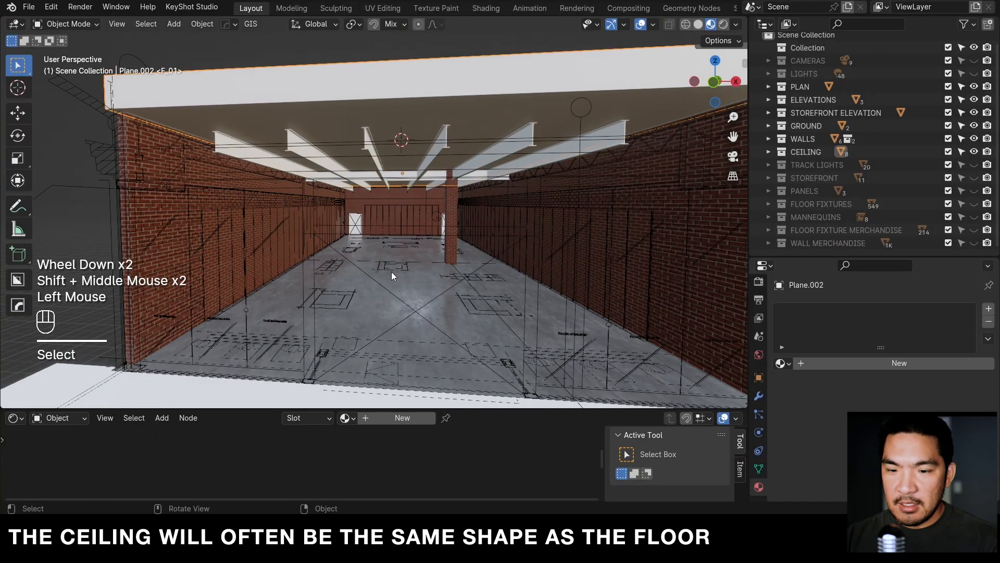
{"action": "left_click", "coordinate": [382, 309], "text": "shift"}
{"action": "key", "text": "alt+q"}
- Duplicate the concrete floor and move the copy 195.36" up along Z, snapping it to the ceiling slab's underside
{"action": "left_click", "coordinate": [363, 282]}
{"action": "key", "text": "shift+d"}
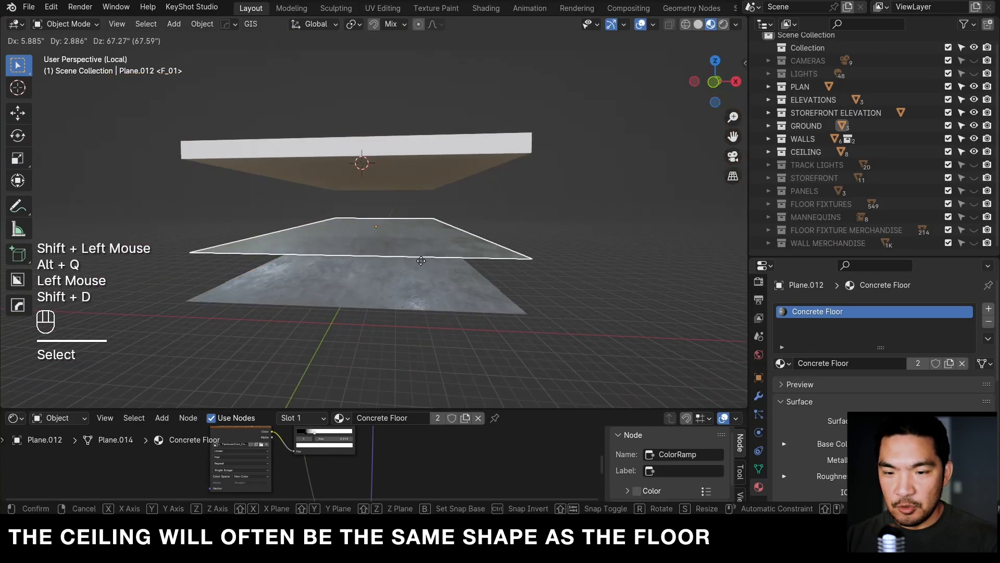
{"action": "key", "text": "z"}
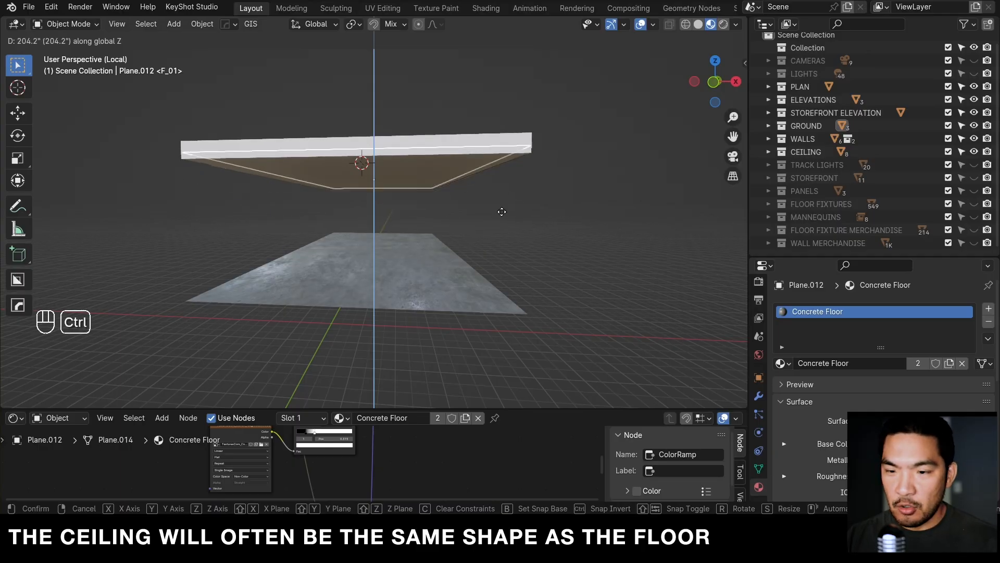
{"action": "left_click", "coordinate": [530, 152], "text": "ctrl"}
{"action": "middle_click_drag", "start_coordinate": [521, 174], "coordinate": [353, 165]}
{"action": "scroll", "coordinate": [140, 156], "scroll_direction": "up", "scroll_amount": 2}
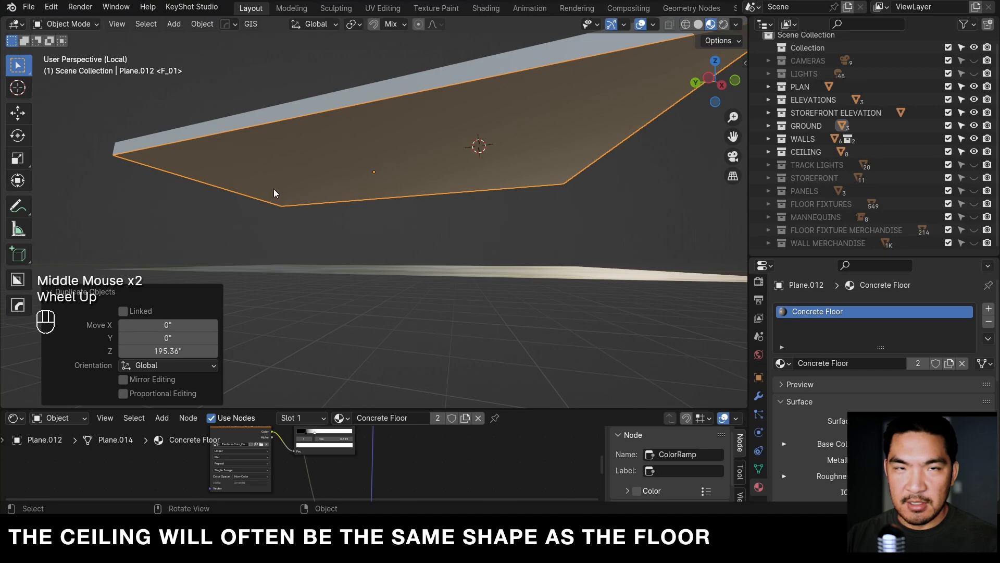
- Extrude the entire floor copy 24" upward, snapping it to the top edge of the ceiling slab
{"action": "scroll", "coordinate": [276, 194], "scroll_direction": "down", "scroll_amount": 2}
{"action": "middle_click_drag", "start_coordinate": [276, 194], "coordinate": [521, 204]}
{"action": "scroll", "coordinate": [518, 201], "scroll_direction": "up", "scroll_amount": 1}
{"action": "key", "text": "Tab"}
{"action": "key", "text": "a"}
{"action": "key", "text": "e"}
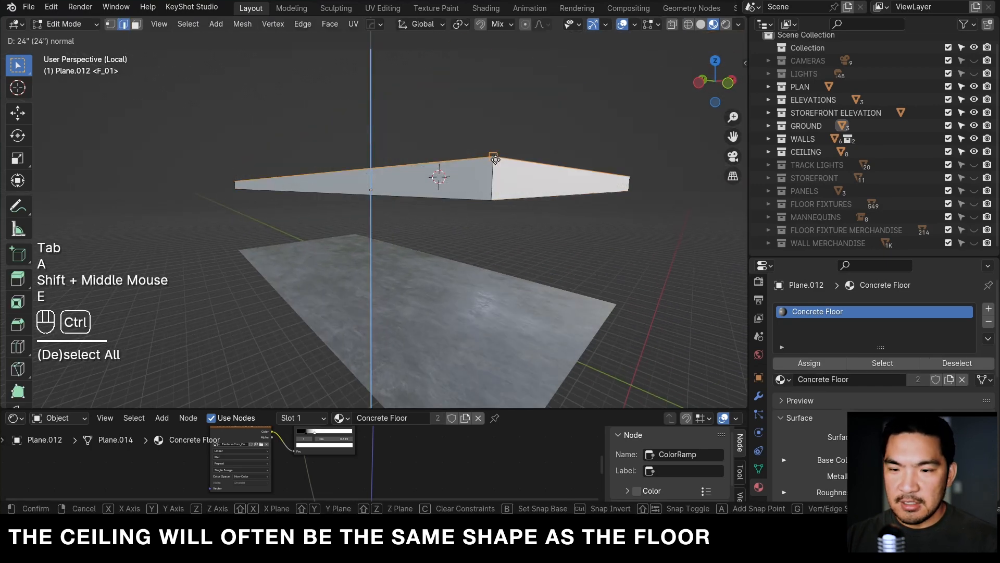
{"action": "left_click", "coordinate": [496, 160], "text": "ctrl"}
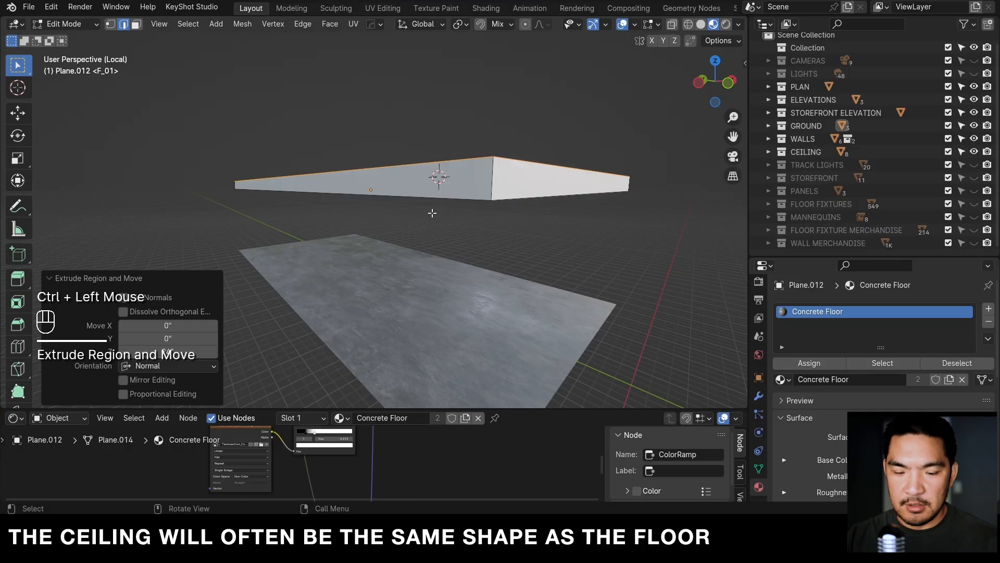
- Leave Edit Mode, delete the extruded floor copy and exit Local View
{"action": "key", "text": "Tab"}
{"action": "mouse_move", "coordinate": [433, 213]}
{"action": "middle_mouse_down", "text": "shift"}
{"action": "mouse_move", "coordinate": [449, 215]}
{"action": "mouse_move", "coordinate": [424, 221]}
{"action": "middle_mouse_up", "text": "shift"}
{"action": "key", "text": "x"}
{"action": "key", "text": "alt+q"}
- Move inside the store and make the TRACK LIGHTS collection visible
{"action": "middle_click_drag", "start_coordinate": [425, 222], "coordinate": [438, 231], "text": "shift"}
{"action": "scroll", "coordinate": [437, 230], "scroll_direction": "up", "scroll_amount": 1}
{"action": "key", "text": "shift+grave"}
{"action": "key", "text": "w"}
{"action": "left_click", "coordinate": [701, 186]}
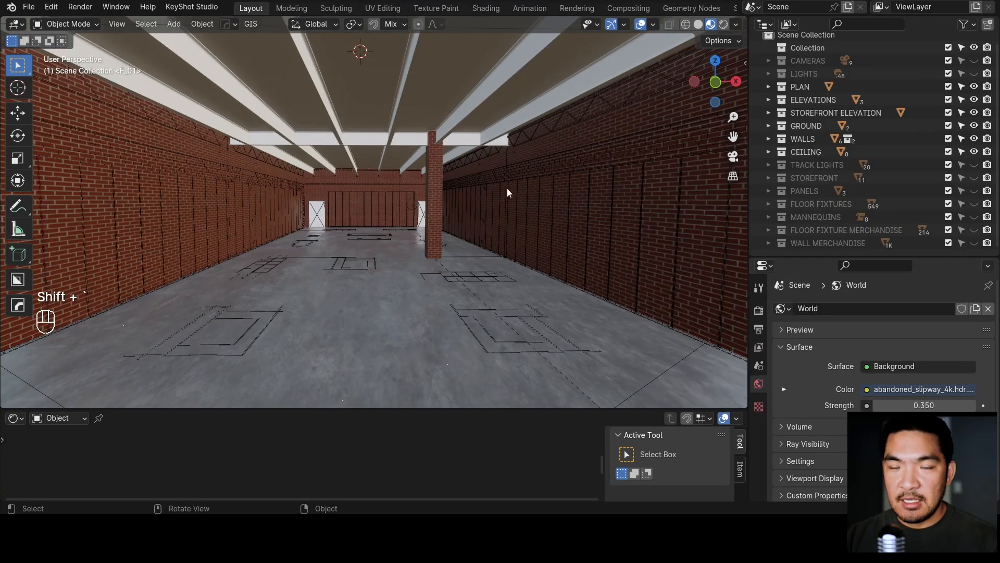
{"action": "left_click", "coordinate": [974, 165]}
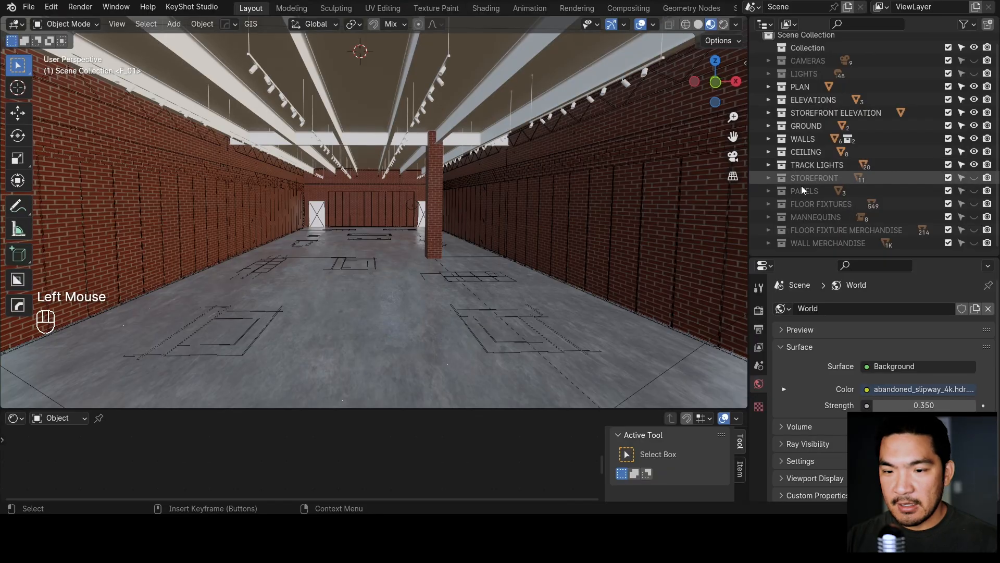
- Select one hanging track light fixture near the brick column, examine it up close and open its modifier properties
{"action": "scroll", "coordinate": [424, 91], "scroll_direction": "up", "scroll_amount": 1}
{"action": "left_click", "coordinate": [426, 94]}
{"action": "middle_click_drag", "start_coordinate": [426, 93], "coordinate": [427, 122], "text": "shift"}
{"action": "key", "text": "z"}
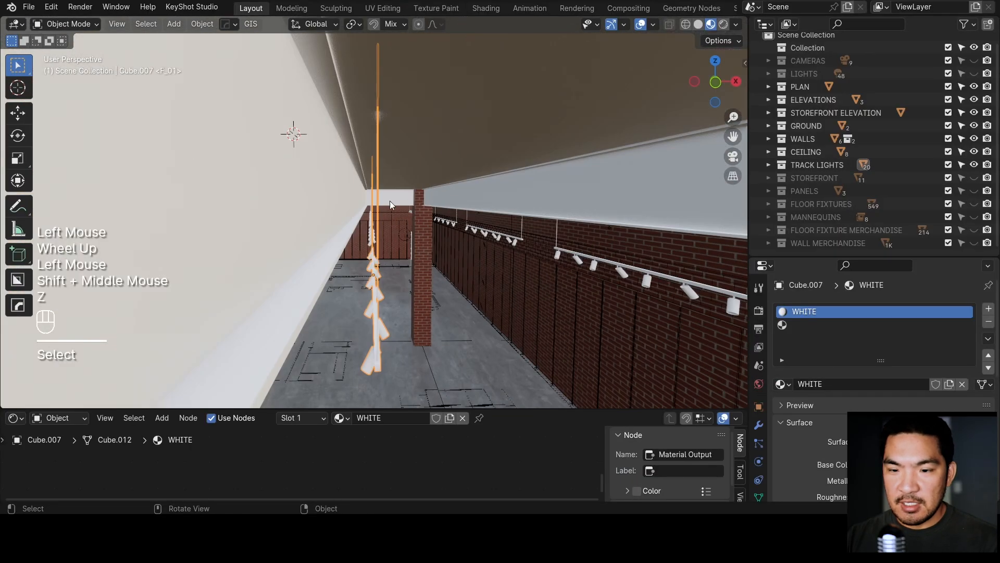
{"action": "middle_click_drag", "start_coordinate": [390, 202], "coordinate": [425, 165]}
{"action": "middle_click_drag", "start_coordinate": [426, 229], "coordinate": [450, 177], "text": "shift"}
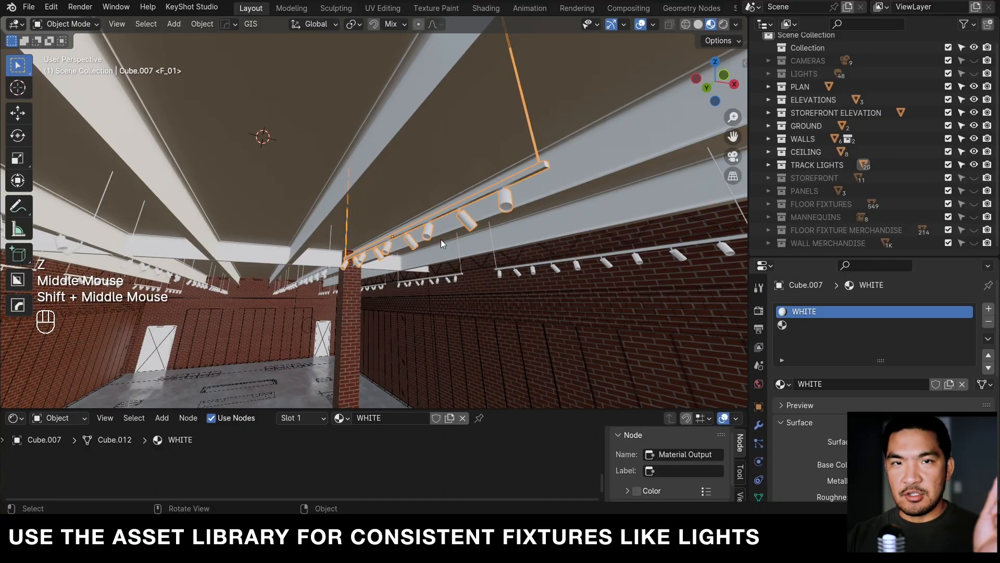
{"action": "scroll", "coordinate": [416, 242], "scroll_direction": "down", "scroll_amount": 1}
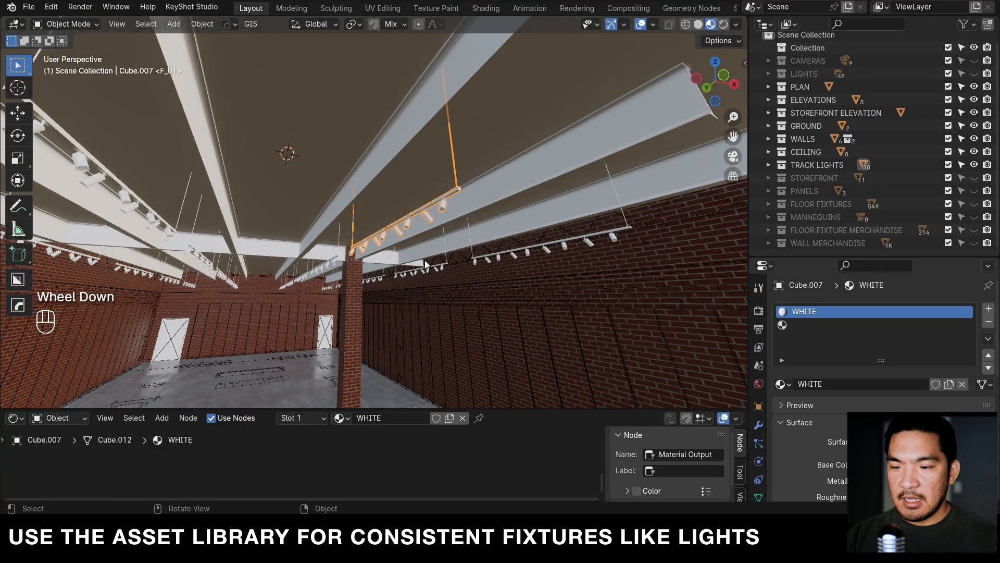
{"action": "left_click", "coordinate": [758, 425]}
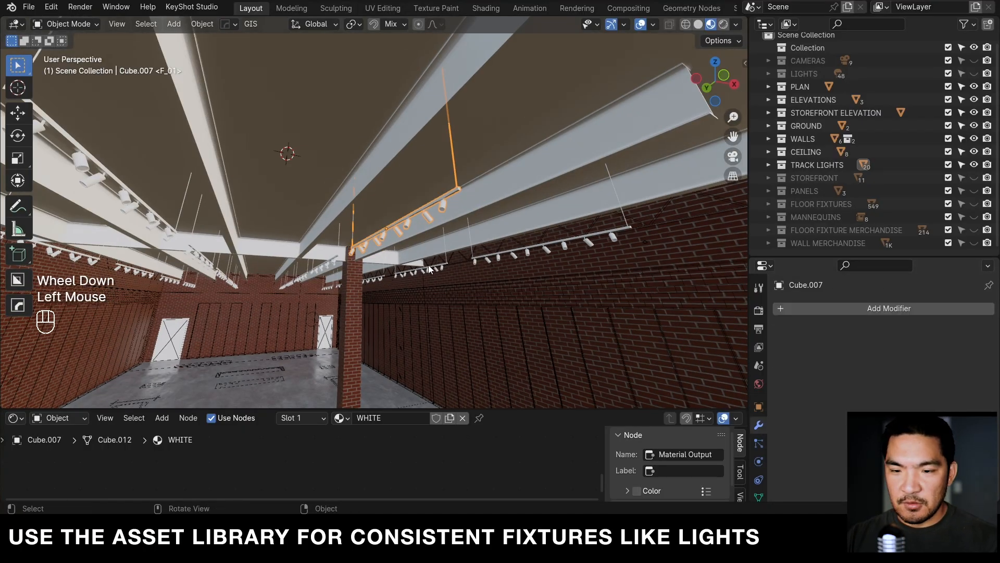
{"action": "middle_click_drag", "start_coordinate": [429, 269], "coordinate": [434, 249], "text": "shift"}
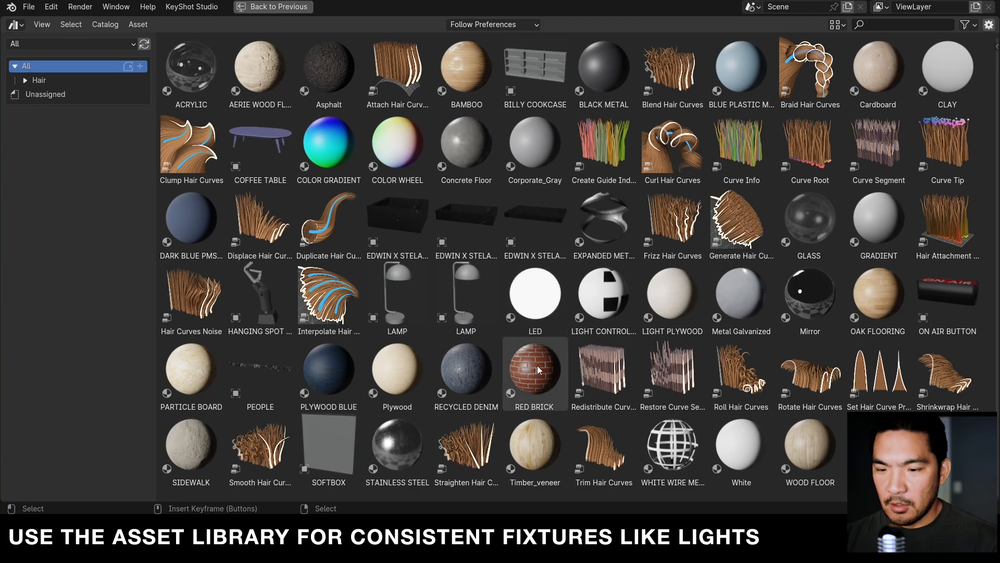
- Restore the maximized Asset Browser to its normal size, then toggle the viewport overlays off and on in the store interior
{"action": "key", "text": "ctrl+space"}
{"action": "middle_click_drag", "start_coordinate": [538, 300], "coordinate": [518, 280], "text": "shift"}
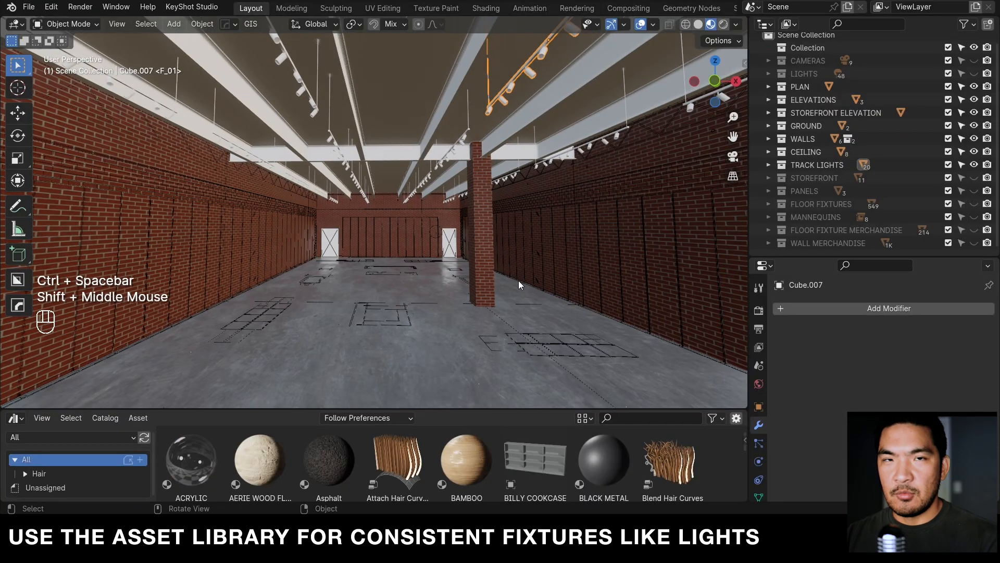
{"action": "key", "text": "shift+grave"}
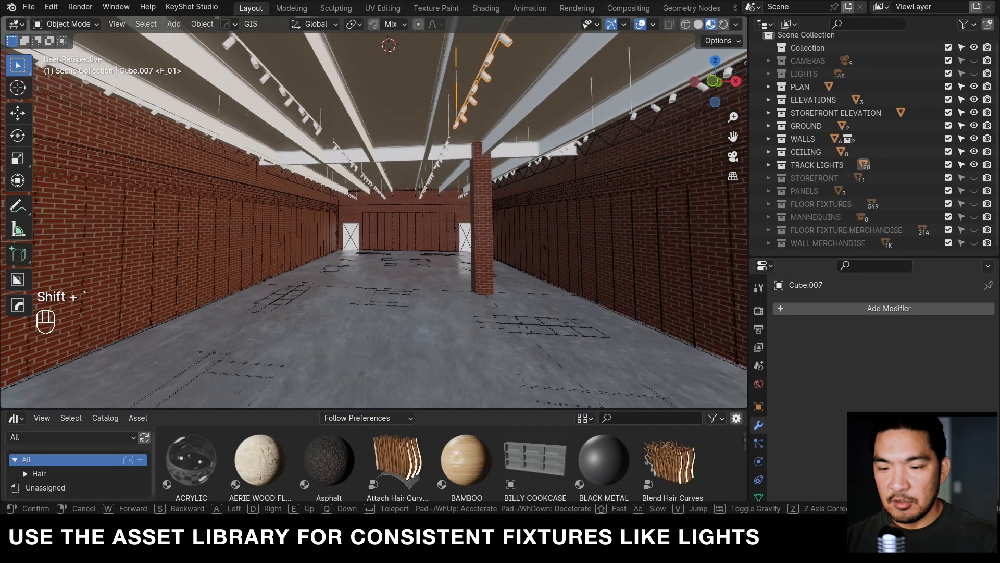
{"action": "left_click", "coordinate": [517, 280]}
{"action": "key", "text": "shift+alt+z"}
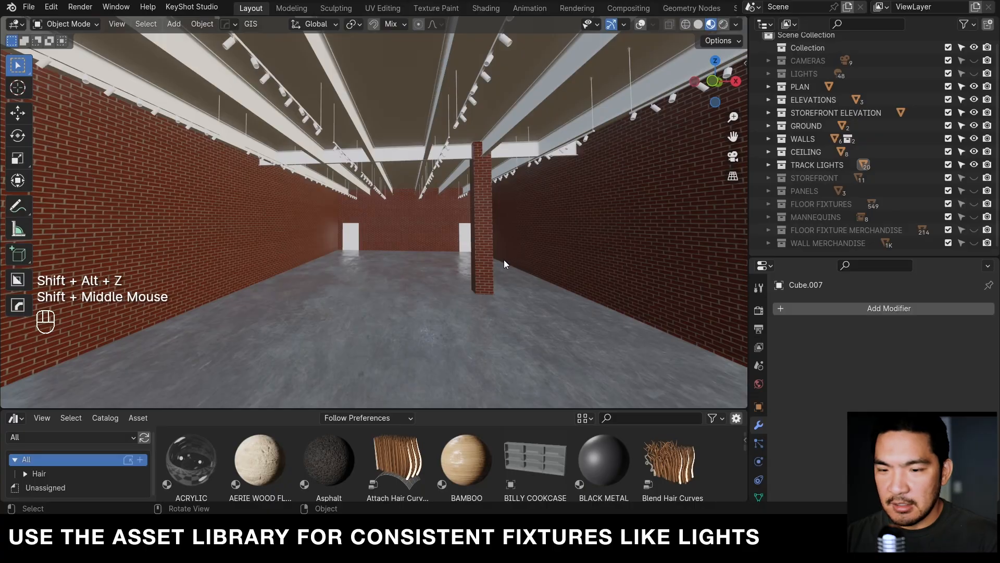
{"action": "key", "text": "shift+alt+z"}
- View the store from outside the front and make the STOREFRONT collection visible
{"action": "scroll", "coordinate": [505, 258], "scroll_direction": "down", "scroll_amount": 3}
{"action": "middle_click_drag", "start_coordinate": [505, 257], "coordinate": [508, 255]}
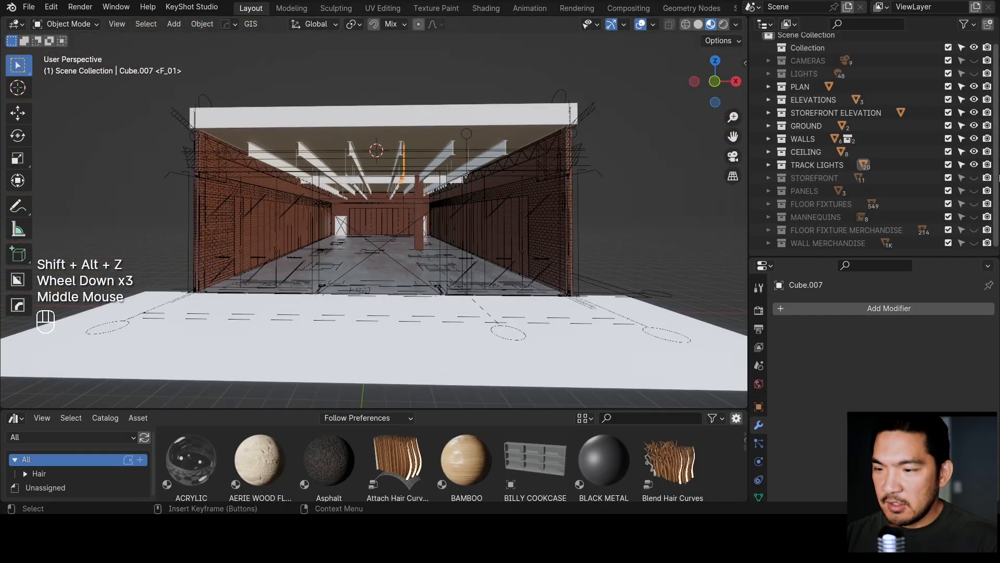
{"action": "left_click", "coordinate": [975, 177]}
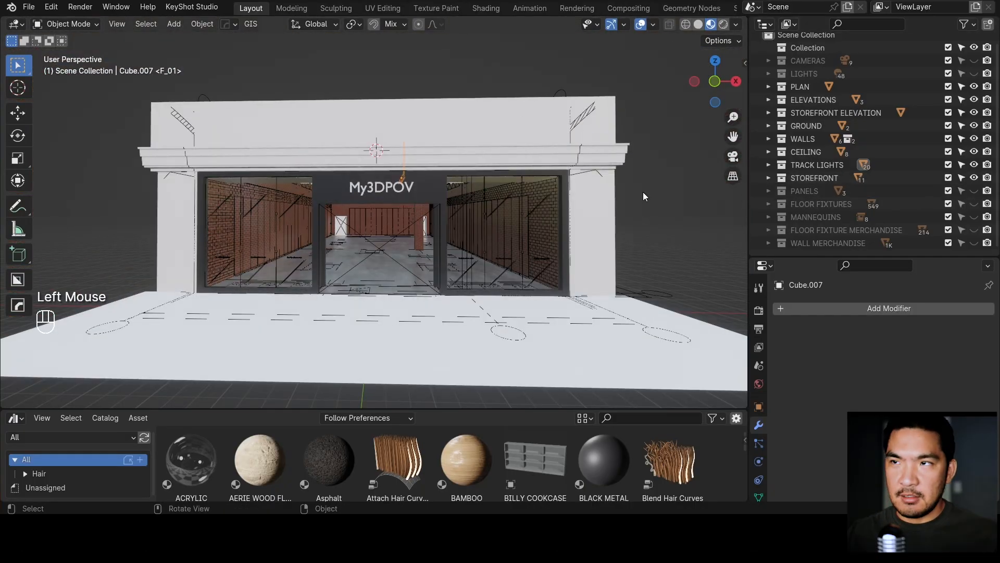
- Select all objects in the STOREFRONT collection from the Outliner
{"action": "left_click", "coordinate": [814, 178]}
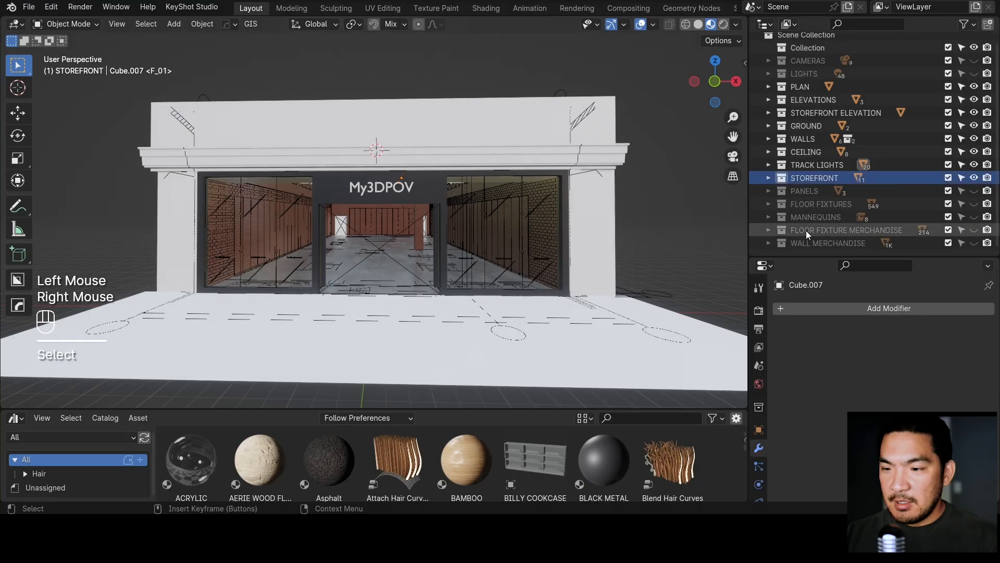
{"action": "middle_click_drag", "start_coordinate": [722, 233], "coordinate": [745, 226], "text": "shift"}
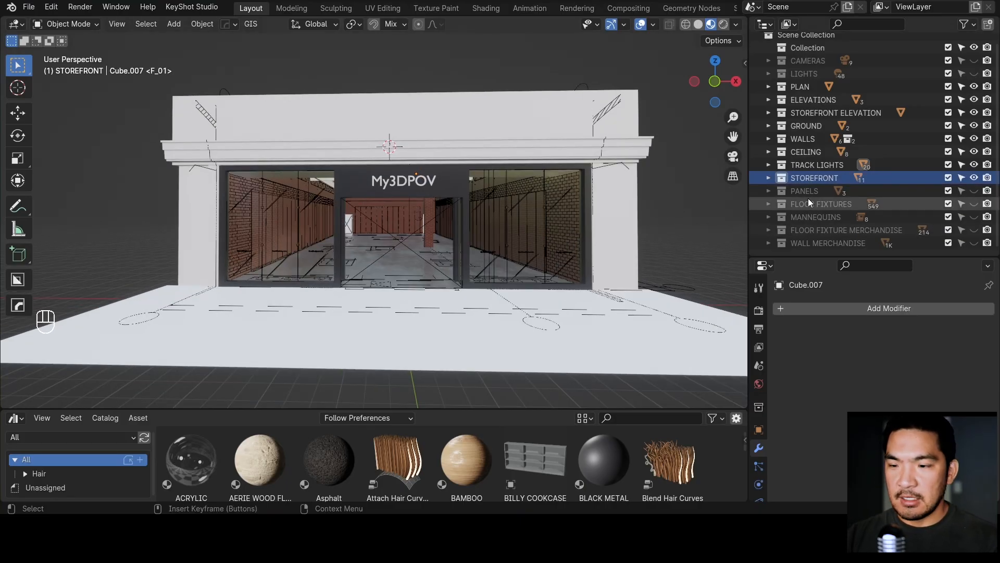
{"action": "middle_click_drag", "start_coordinate": [545, 211], "coordinate": [512, 212]}
{"action": "scroll", "coordinate": [453, 207], "scroll_direction": "up", "scroll_amount": 5}
{"action": "scroll", "coordinate": [487, 212], "scroll_direction": "down", "scroll_amount": 3}
{"action": "scroll", "coordinate": [507, 233], "scroll_direction": "down", "scroll_amount": 2, "text": "shift"}
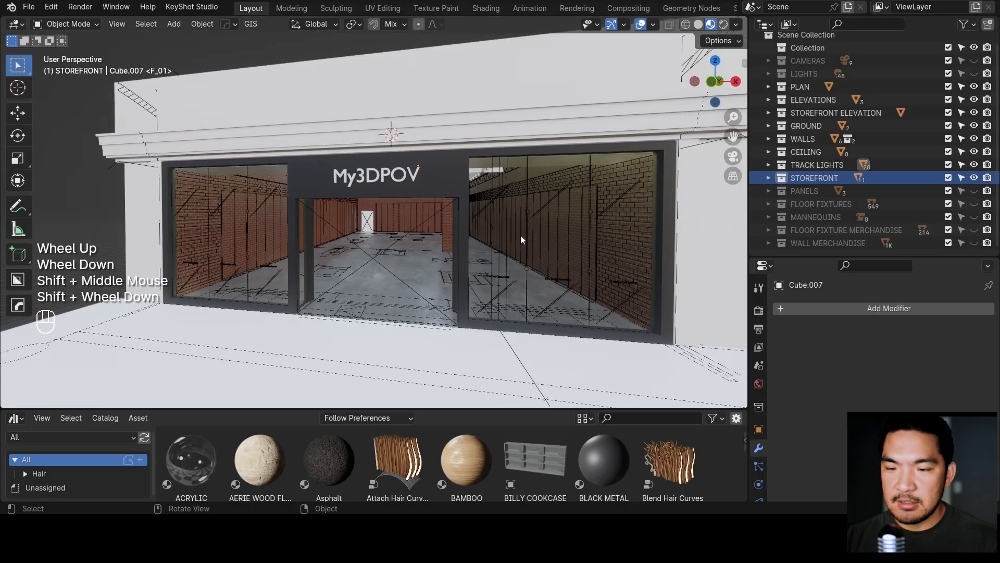
{"action": "right_click", "coordinate": [810, 179]}
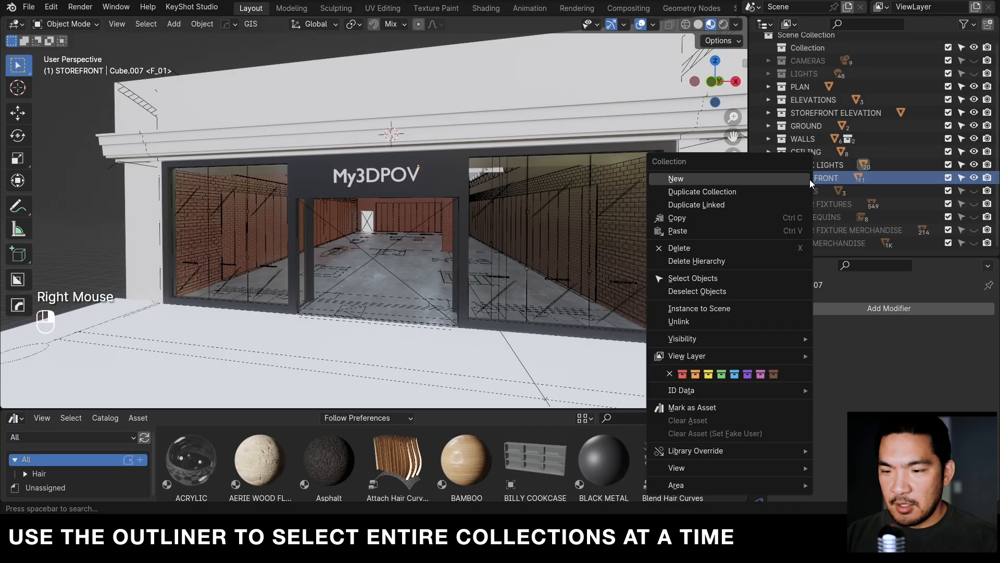
{"action": "left_click", "coordinate": [693, 279]}
{"action": "middle_click_drag", "start_coordinate": [543, 210], "coordinate": [540, 208], "text": "shift"}
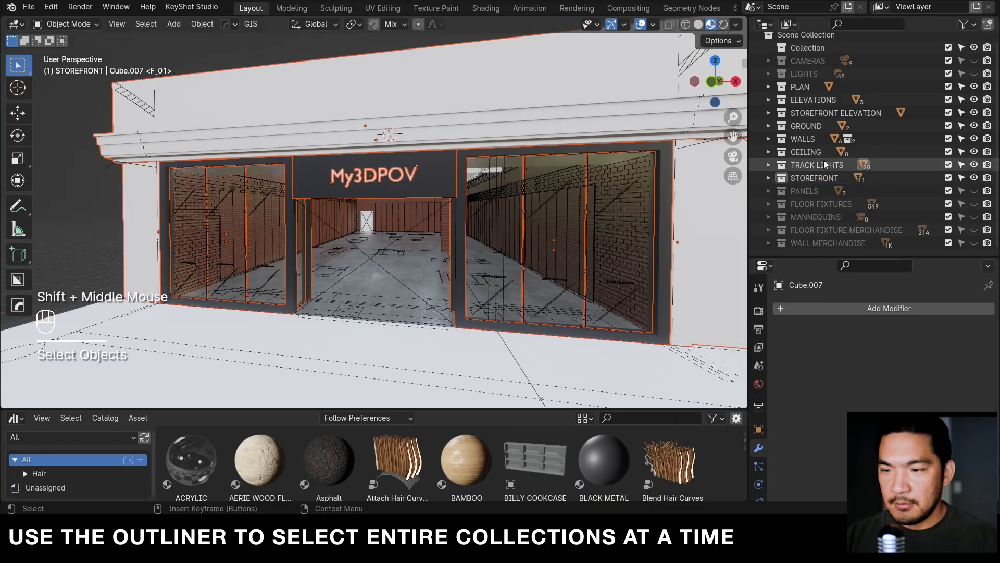
- Select the STOREFRONT collection's objects again and isolate them in Local View
{"action": "right_click", "coordinate": [813, 176]}
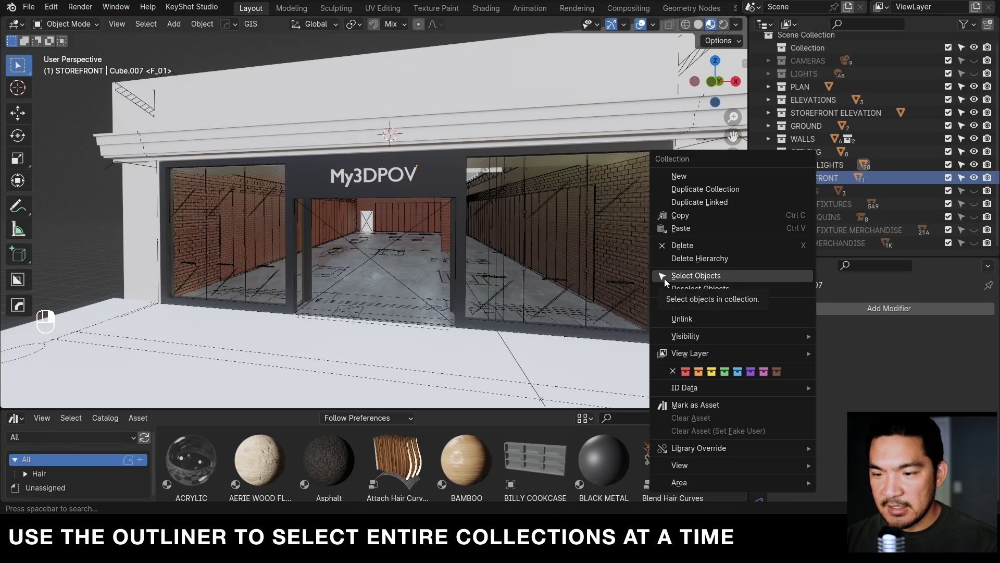
{"action": "right_click", "coordinate": [821, 178]}
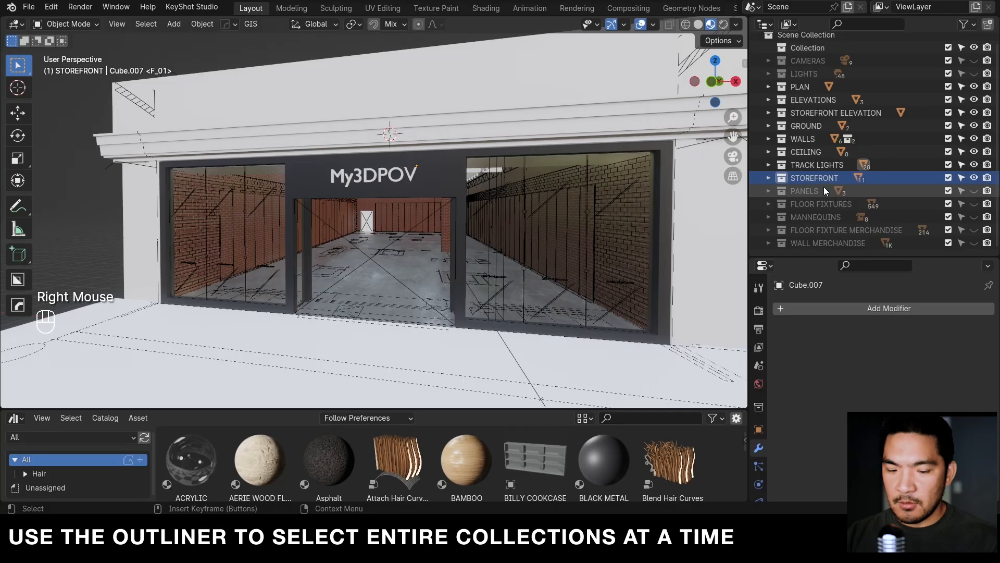
{"action": "right_click", "coordinate": [826, 178]}
{"action": "left_click", "coordinate": [698, 252]}
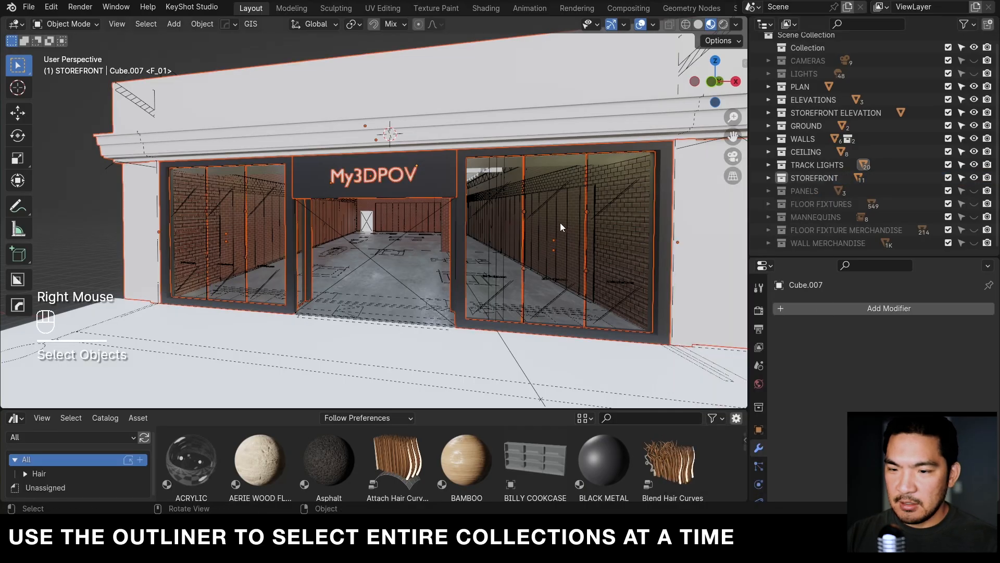
{"action": "scroll", "coordinate": [576, 215], "scroll_direction": "down", "scroll_amount": 3}
{"action": "middle_click_drag", "start_coordinate": [576, 214], "coordinate": [481, 232], "text": "shift"}
{"action": "key", "text": "alt+q"}
- Try moving the entire mesh of the white storefront side pillar in Edit Mode, cancel, then leave Edit Mode and Local View
{"action": "scroll", "coordinate": [563, 221], "scroll_direction": "up", "scroll_amount": 3}
{"action": "left_click", "coordinate": [561, 221]}
{"action": "key", "text": "Tab"}
{"action": "key", "text": "shift+g"}
{"action": "key", "text": "a"}
{"action": "key", "text": "g"}
{"action": "right_click", "coordinate": [518, 239]}
{"action": "key", "text": "Tab"}
{"action": "key", "text": "alt+q"}
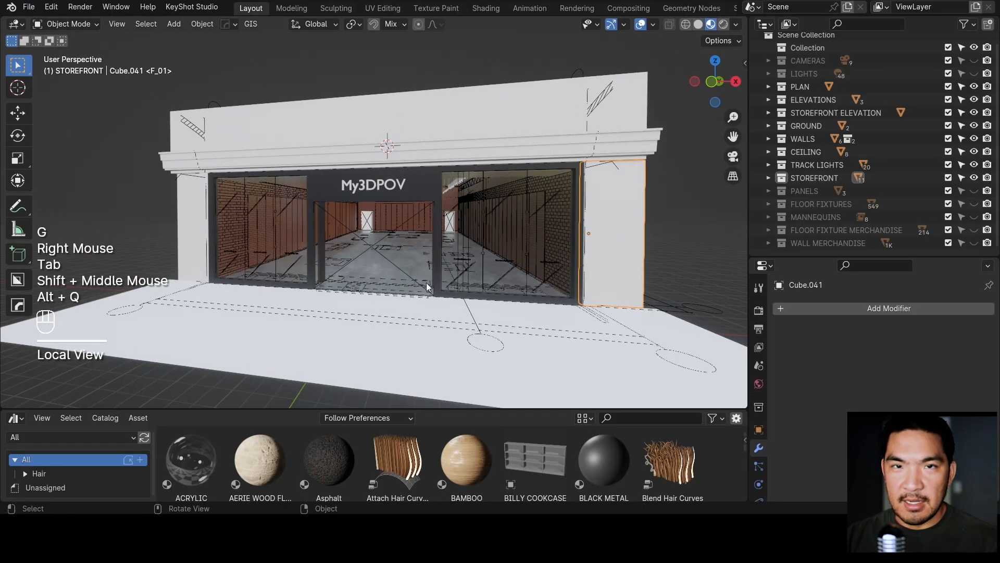
- Move through the storefront into the store, switch to wireframe shading and select the long side wall's elevation linework
{"action": "middle_click_drag", "start_coordinate": [426, 286], "coordinate": [429, 286], "text": "shift"}
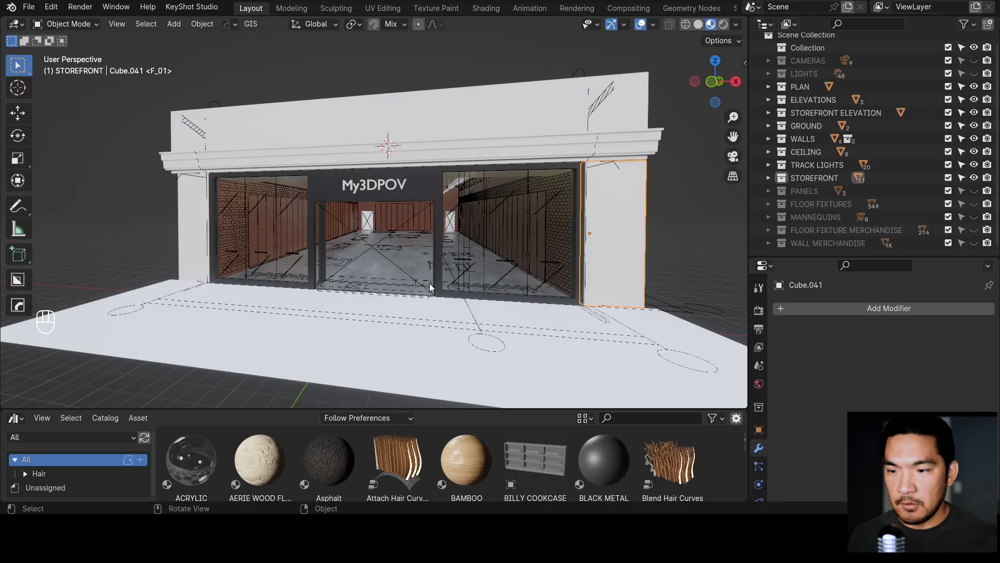
{"action": "scroll", "coordinate": [430, 283], "scroll_direction": "up", "scroll_amount": 4}
{"action": "middle_click_drag", "start_coordinate": [525, 242], "coordinate": [521, 228], "text": "shift"}
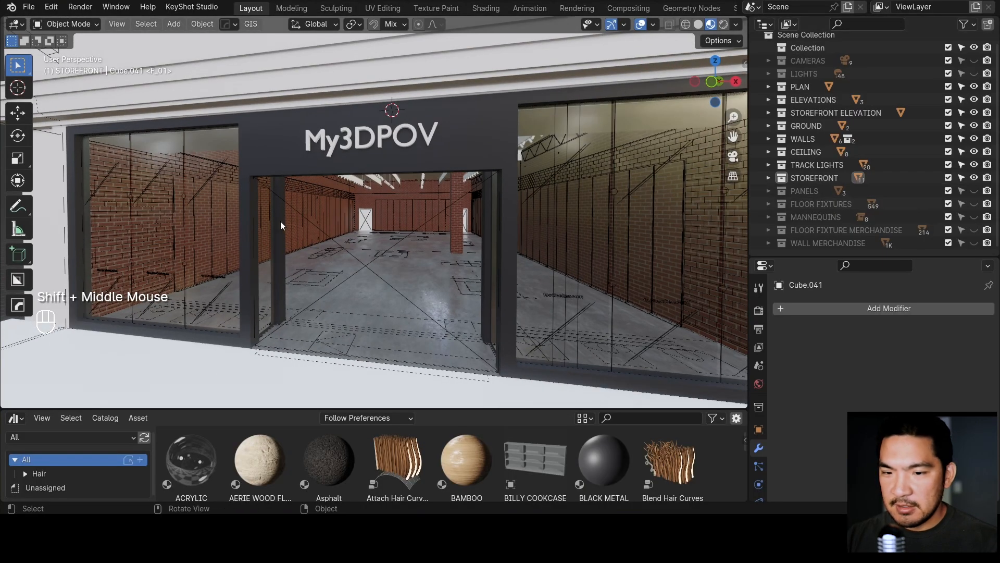
{"action": "scroll", "coordinate": [281, 221], "scroll_direction": "up", "scroll_amount": 4}
{"action": "key", "text": "shift+z"}
{"action": "left_click", "coordinate": [166, 247]}
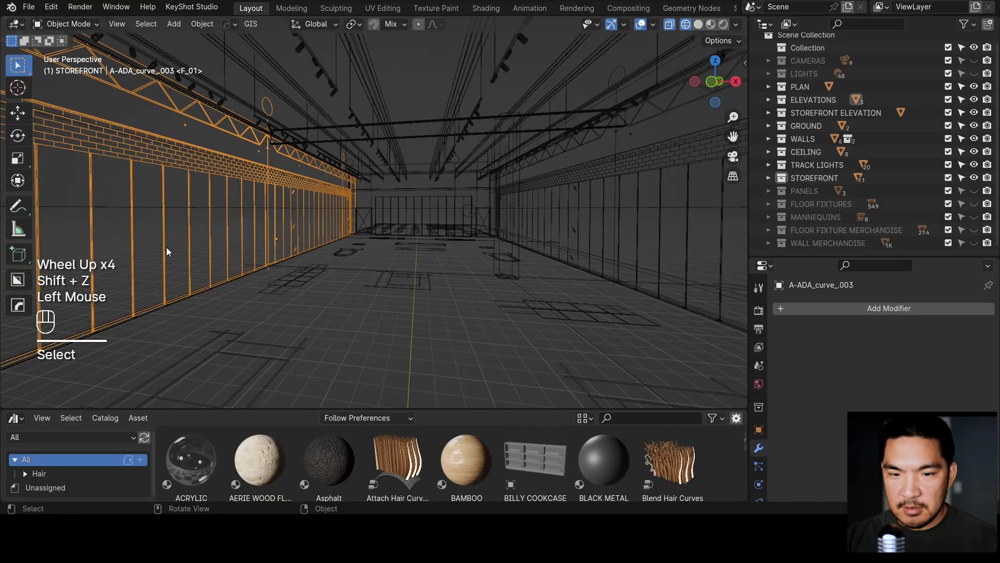
- Show the PANELS collection, return the viewport to textured shading and select the arrayed panels along the long side wall
{"action": "left_click", "coordinate": [974, 191]}
{"action": "key", "text": "shift+z"}
{"action": "scroll", "coordinate": [260, 238], "scroll_direction": "up", "scroll_amount": 2}
{"action": "left_click", "coordinate": [260, 237]}
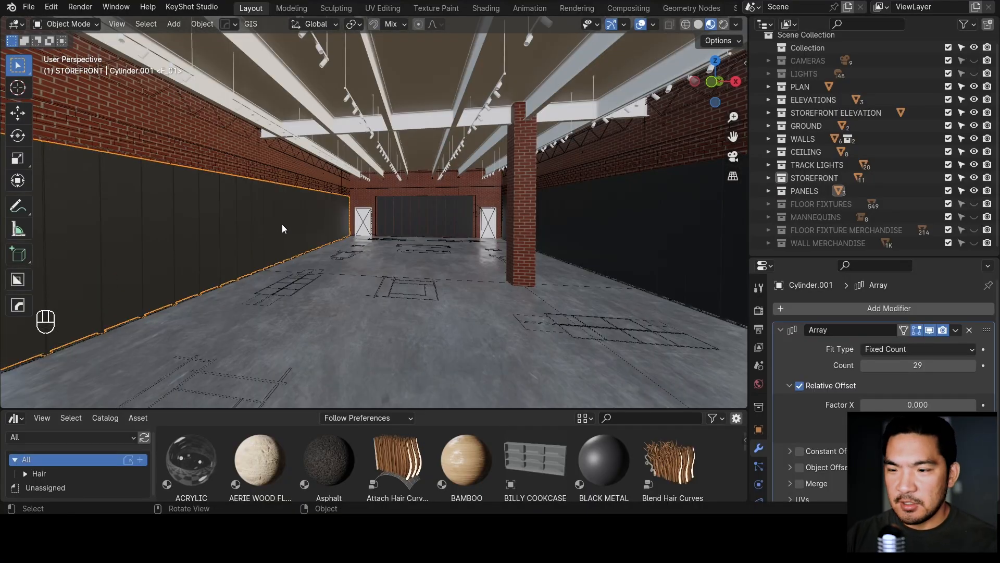
- Show the FLOOR FIXTURES collection and walk the view back out to face the storefront
{"action": "left_click", "coordinate": [974, 204]}
{"action": "key", "text": "shift+grave"}
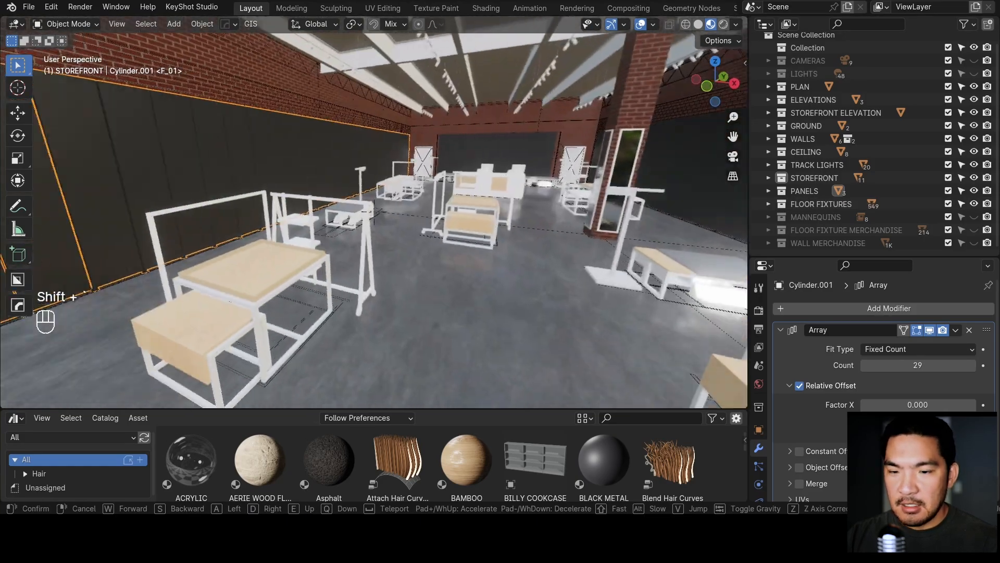
{"action": "scroll", "coordinate": [374, 212], "scroll_direction": "down", "scroll_amount": 8}
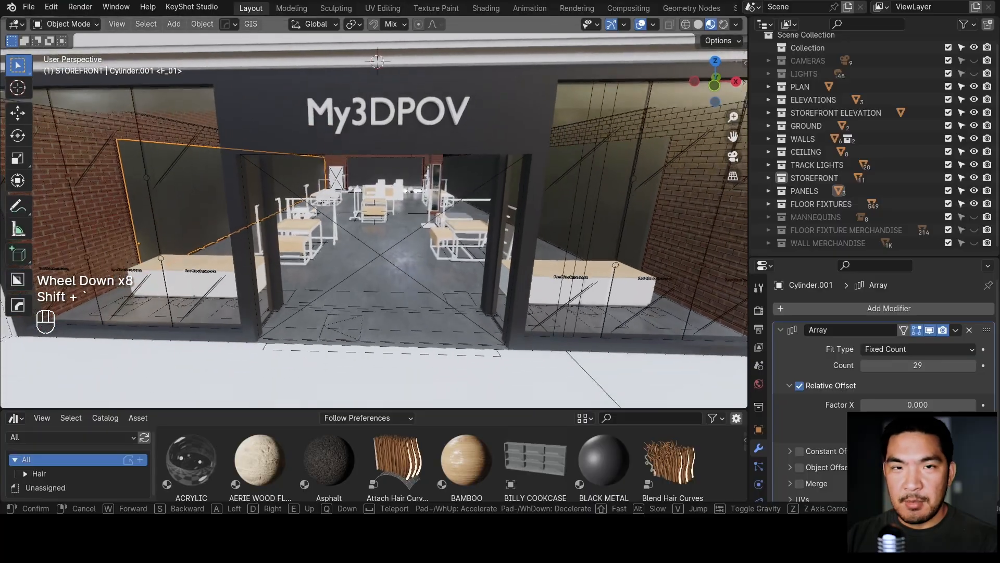
{"action": "left_click", "coordinate": [374, 212]}
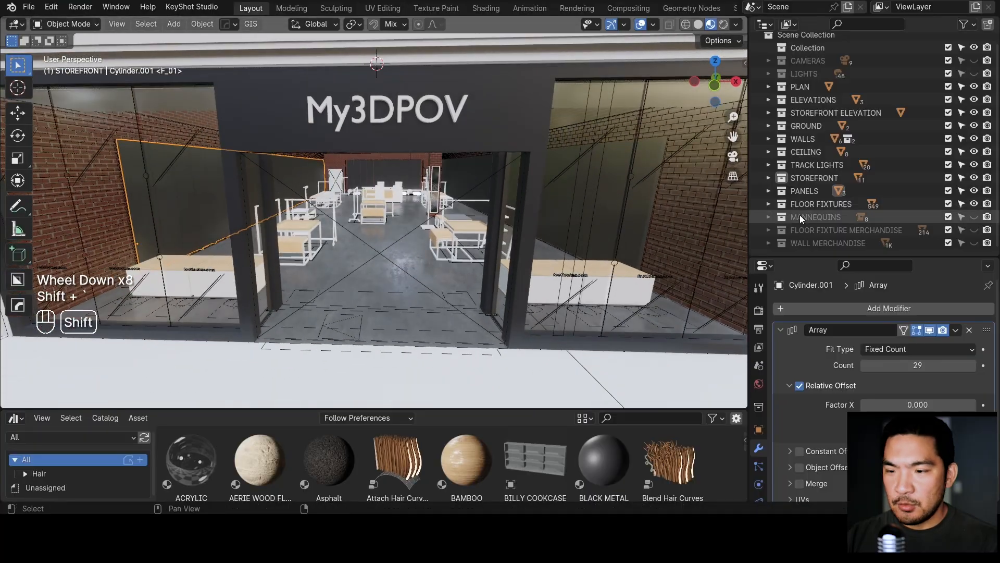
- Show the MANNEQUINS collection, select all its objects and isolate them in Local View
{"action": "left_click", "coordinate": [973, 217]}
{"action": "left_click", "coordinate": [833, 220]}
{"action": "right_click_drag", "start_coordinate": [832, 220], "coordinate": [827, 223]}
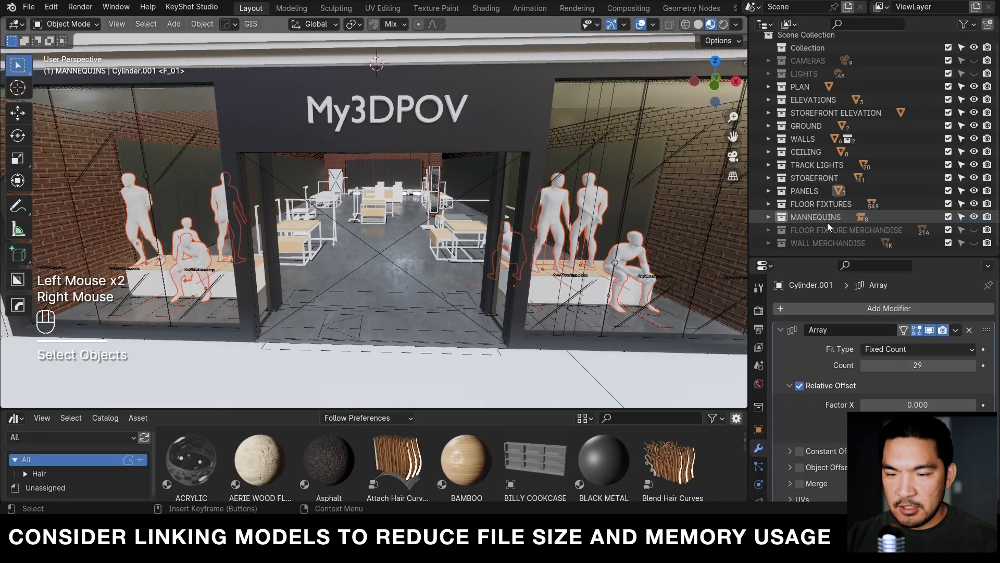
{"action": "middle_click", "coordinate": [531, 240], "text": "shift"}
{"action": "key", "text": "alt+q"}
{"action": "mouse_move", "coordinate": [531, 240]}
{"action": "middle_mouse_down"}
{"action": "mouse_move", "coordinate": [470, 233]}
{"action": "mouse_move", "coordinate": [514, 232]}
{"action": "middle_mouse_up"}
{"action": "scroll", "coordinate": [455, 205], "scroll_direction": "up", "scroll_amount": 1}
- Select the seated mannequin MAN SEATED 2.001 and try moving it, then cancel
{"action": "left_click", "coordinate": [492, 218]}
{"action": "key", "text": "g"}
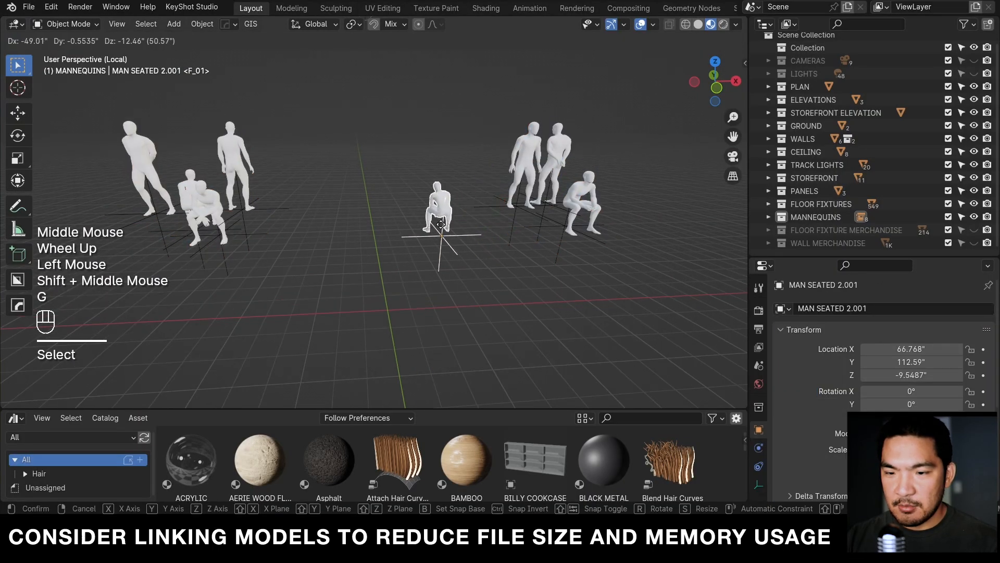
{"action": "right_click", "coordinate": [582, 221]}
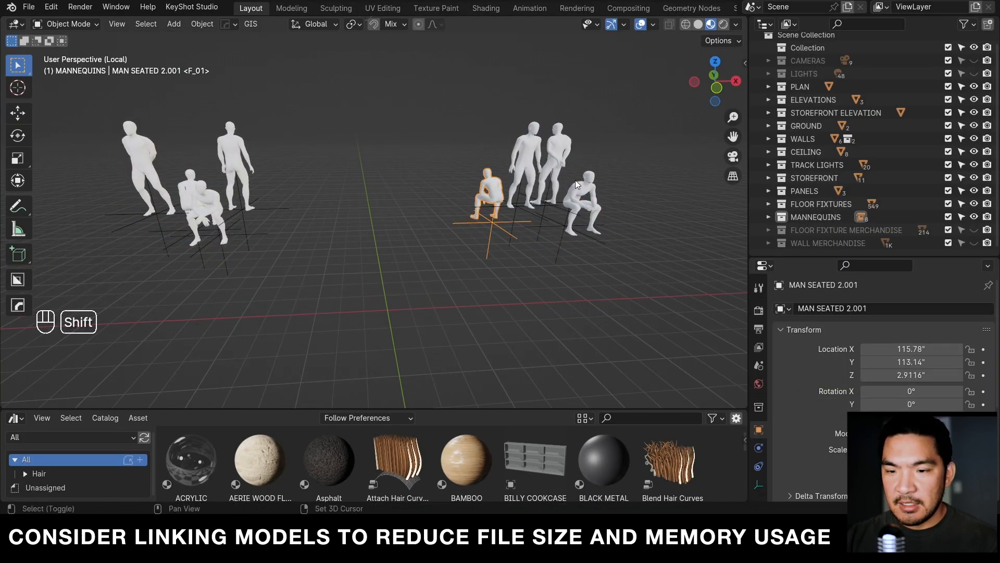
- Try to enter Edit Mode on the linked seated mannequin MAN SEATED 2.001
{"action": "middle_click_drag", "start_coordinate": [574, 182], "coordinate": [417, 201], "text": "shift"}
{"action": "key", "text": "z"}
{"action": "middle_click_drag", "start_coordinate": [398, 204], "coordinate": [416, 205]}
{"action": "key", "text": "Tab"}
{"action": "left_click", "coordinate": [371, 172]}
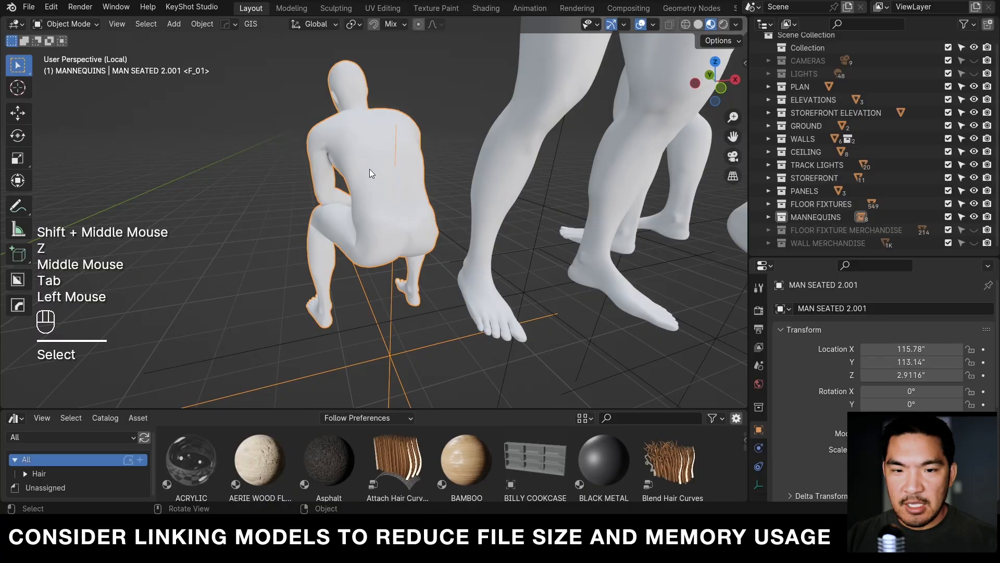
{"action": "key", "text": "Tab"}
{"action": "key", "text": "Tab"}
{"action": "key", "text": "Tab"}
{"action": "key", "text": "Tab"}
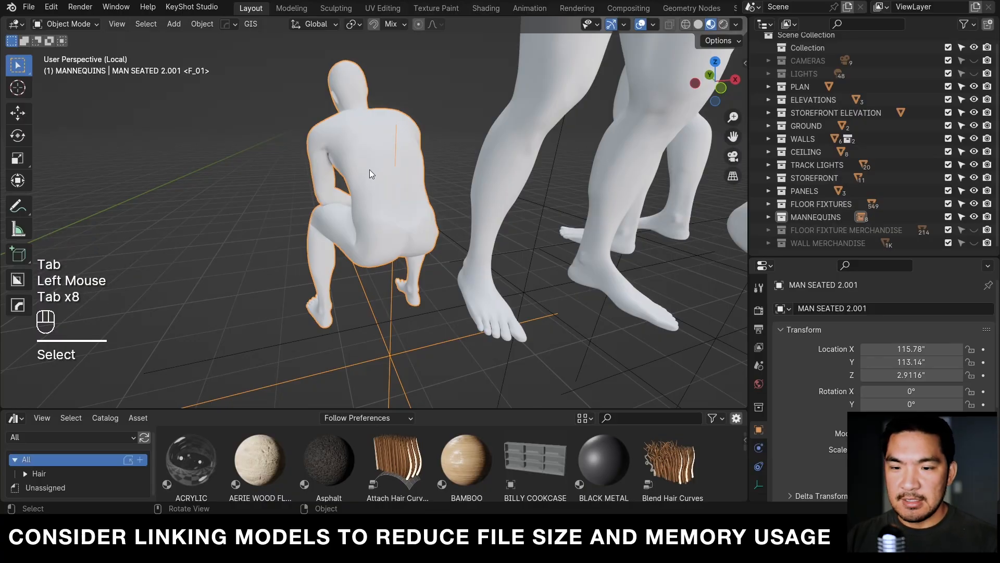
- Try scaling and rotating the linked seated mannequin MAN SEATED 2.001, cancelling both transforms
{"action": "left_click", "coordinate": [370, 171]}
{"action": "middle_click_drag", "start_coordinate": [359, 185], "coordinate": [364, 207]}
{"action": "scroll", "coordinate": [342, 201], "scroll_direction": "down", "scroll_amount": 1}
{"action": "scroll", "coordinate": [400, 211], "scroll_direction": "down", "scroll_amount": 2}
{"action": "middle_click_drag", "start_coordinate": [364, 207], "coordinate": [459, 237]}
{"action": "key", "text": "s"}
{"action": "right_click", "coordinate": [568, 166]}
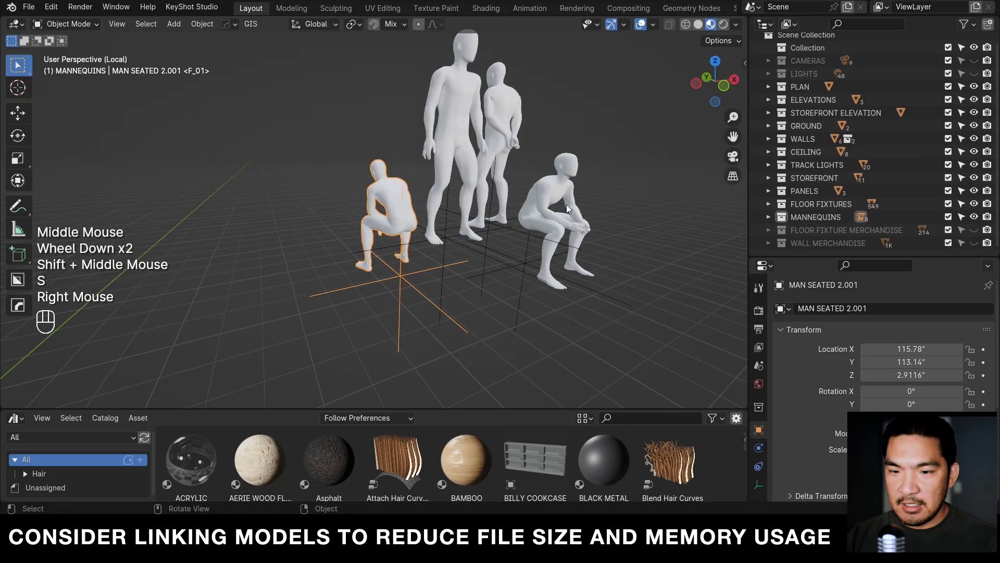
{"action": "key", "text": "r"}
{"action": "right_click", "coordinate": [578, 158]}
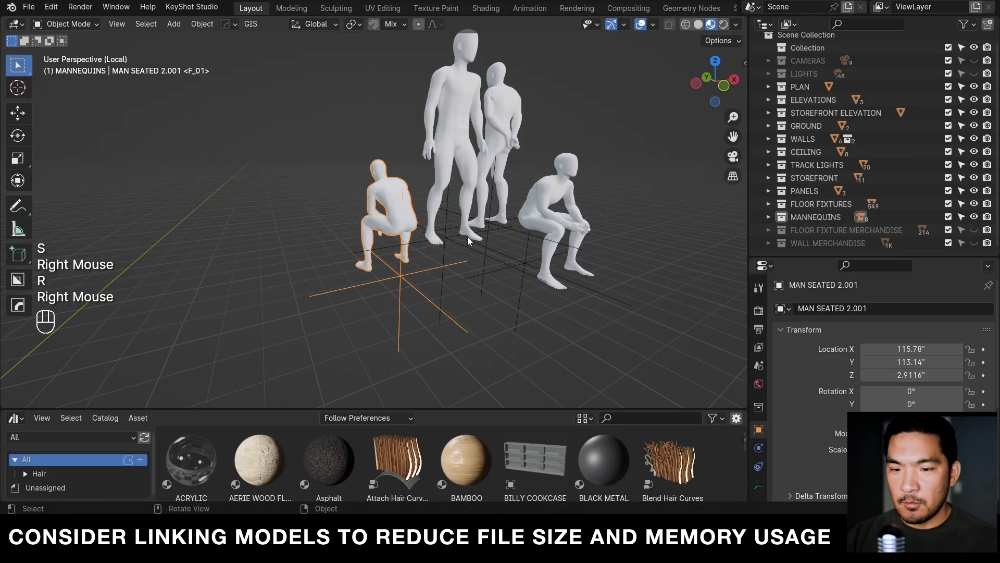
- Open the MALE MANNEQUINS Blender file from the Documents > Blender > Assets folder
{"action": "middle_click_drag", "start_coordinate": [379, 158], "coordinate": [382, 161], "text": "shift"}
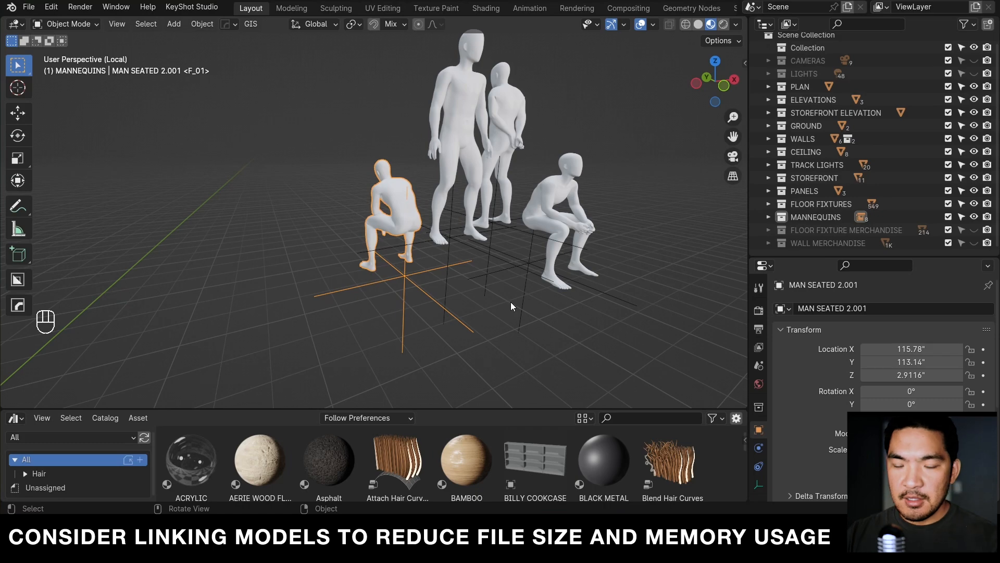
{"action": "scroll", "coordinate": [433, 232], "scroll_direction": "up", "scroll_amount": 2}
{"action": "scroll", "coordinate": [433, 221], "scroll_direction": "down", "scroll_amount": 2}
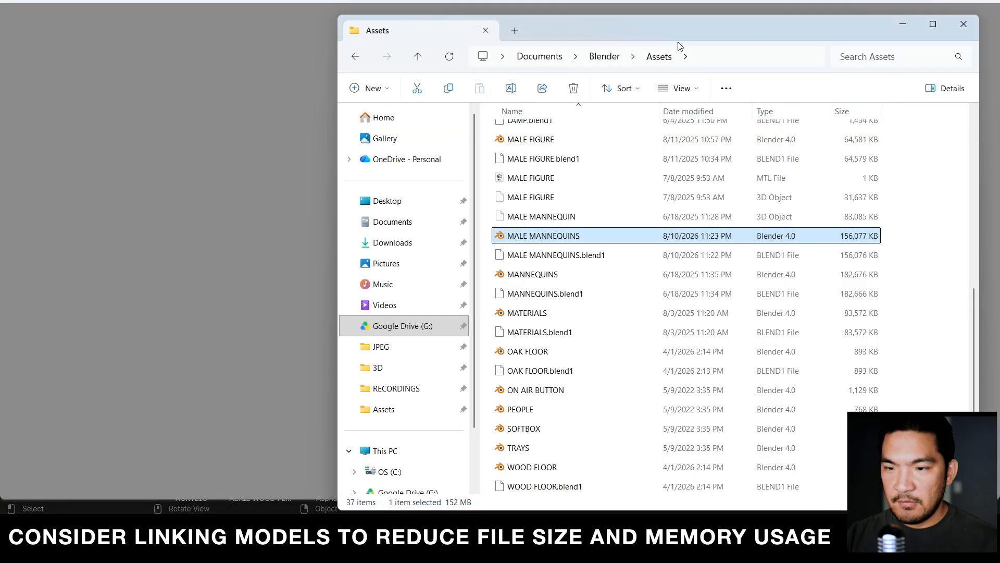
{"action": "left_click", "coordinate": [544, 243]}
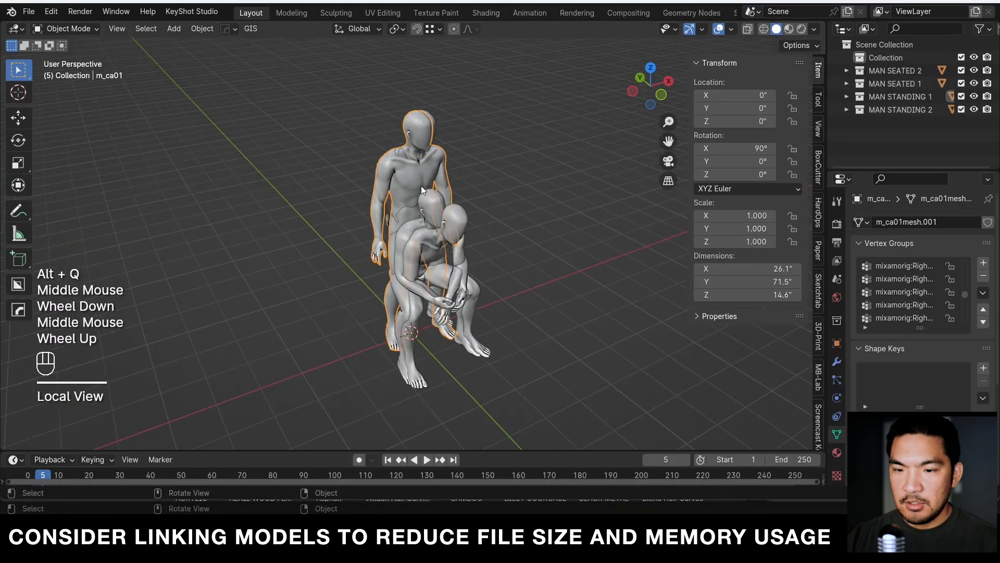
- Try moving a seated mannequin and the standing mannequin in the source file, cancelling each move
{"action": "left_click", "coordinate": [435, 268]}
{"action": "middle_click_drag", "start_coordinate": [417, 235], "coordinate": [448, 229]}
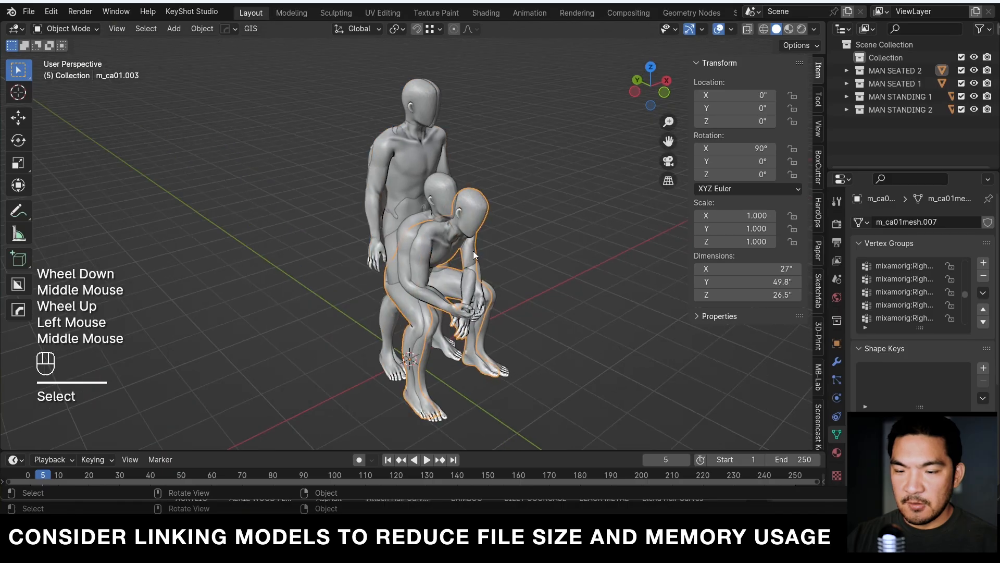
{"action": "key", "text": "g"}
{"action": "right_click", "coordinate": [605, 167]}
{"action": "left_click", "coordinate": [412, 152]}
{"action": "key", "text": "g"}
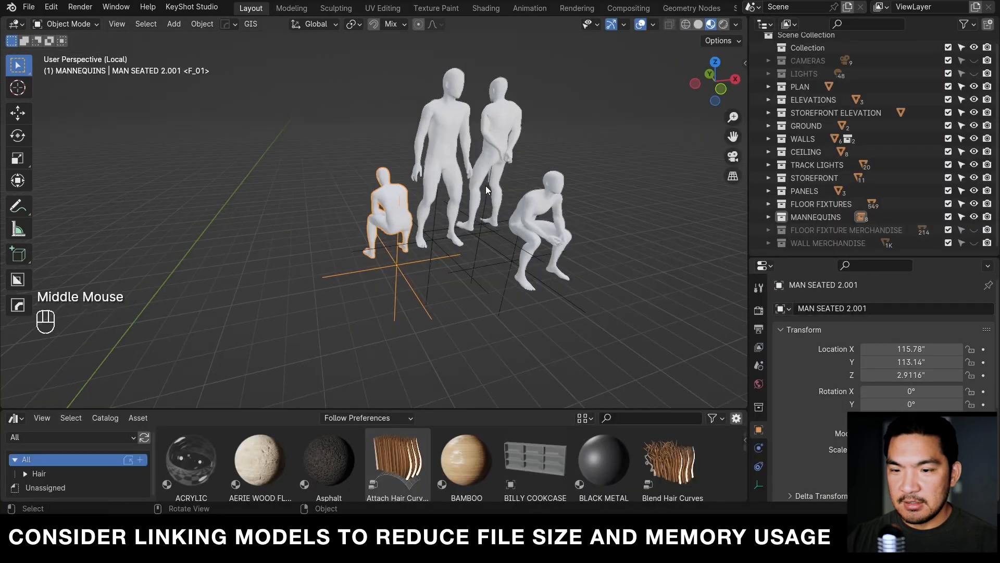
- Switch back to the store scene and look over the linked mannequins
{"action": "scroll", "coordinate": [487, 190], "scroll_direction": "up", "scroll_amount": 2}
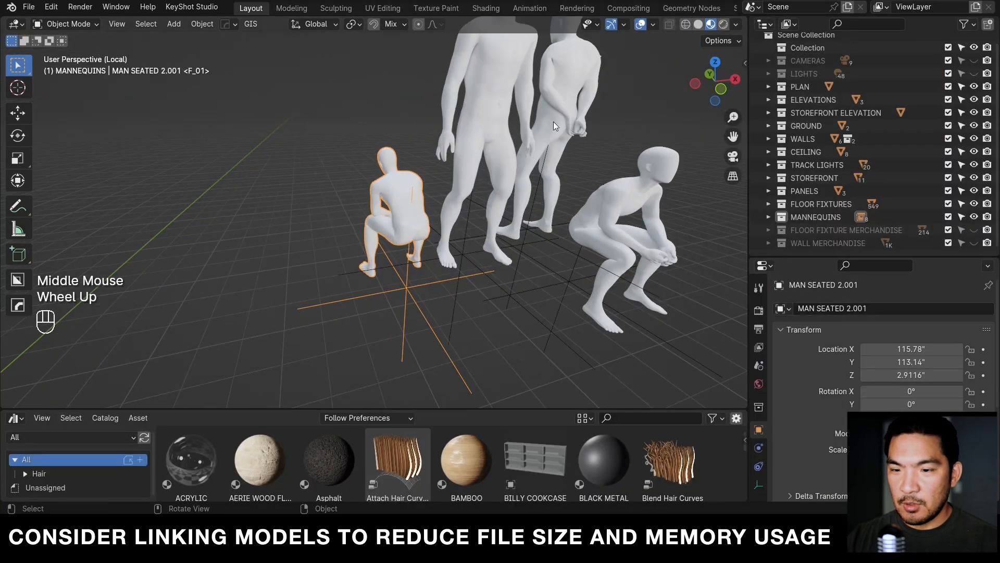
{"action": "middle_click_drag", "start_coordinate": [553, 121], "coordinate": [625, 285], "text": "shift"}
{"action": "scroll", "coordinate": [592, 283], "scroll_direction": "down", "scroll_amount": 3}
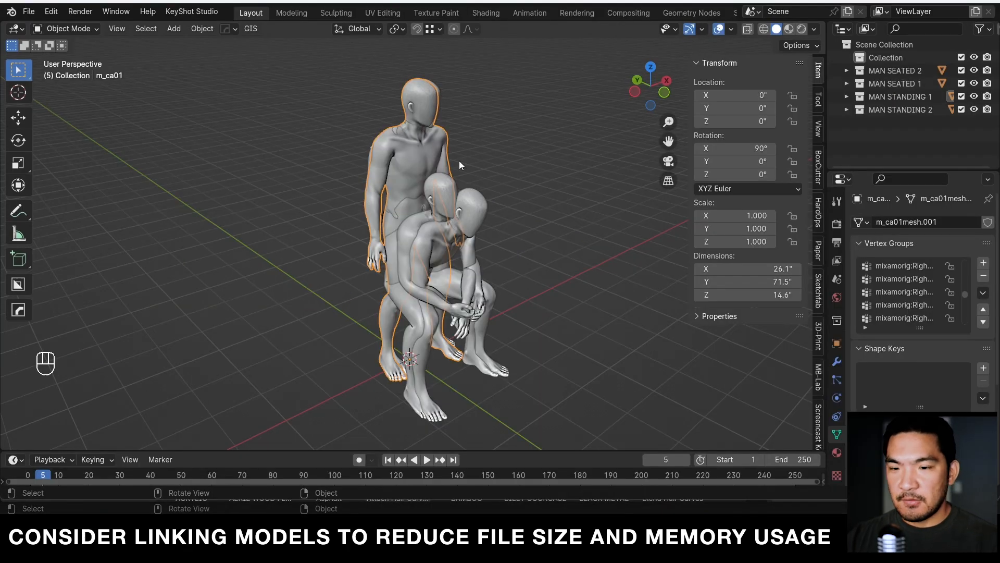
- In the MALE MANNEQUINS file, edit the front standing mannequin's mesh and move its linked head geometry upward along Z, off the neck
{"action": "middle_click_drag", "start_coordinate": [460, 165], "coordinate": [441, 175]}
{"action": "scroll", "coordinate": [410, 117], "scroll_direction": "up", "scroll_amount": 1}
{"action": "key", "text": "Tab"}
{"action": "left_click", "coordinate": [440, 143]}
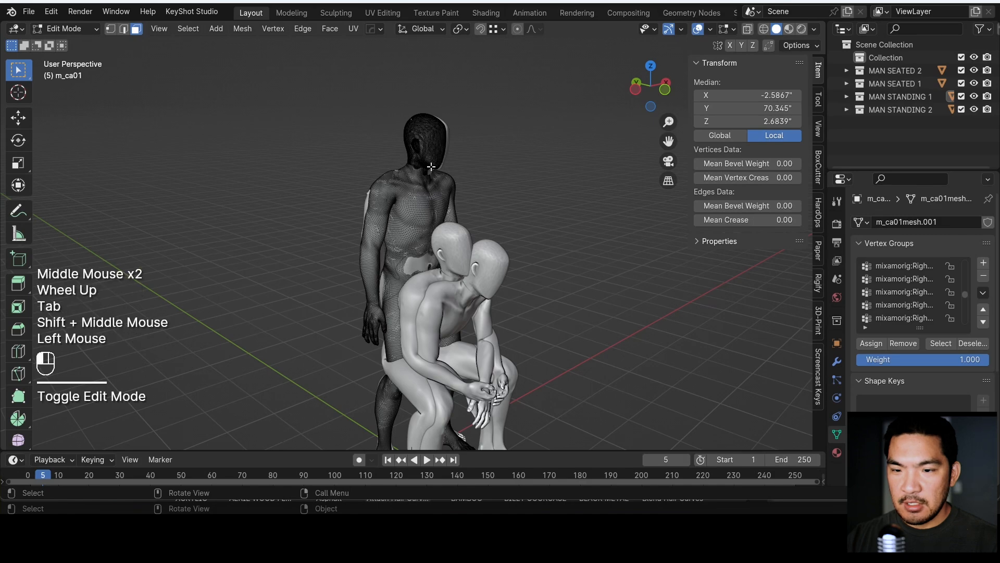
{"action": "key", "text": "ctrl+l"}
{"action": "key", "text": "g"}
{"action": "key", "text": "z"}
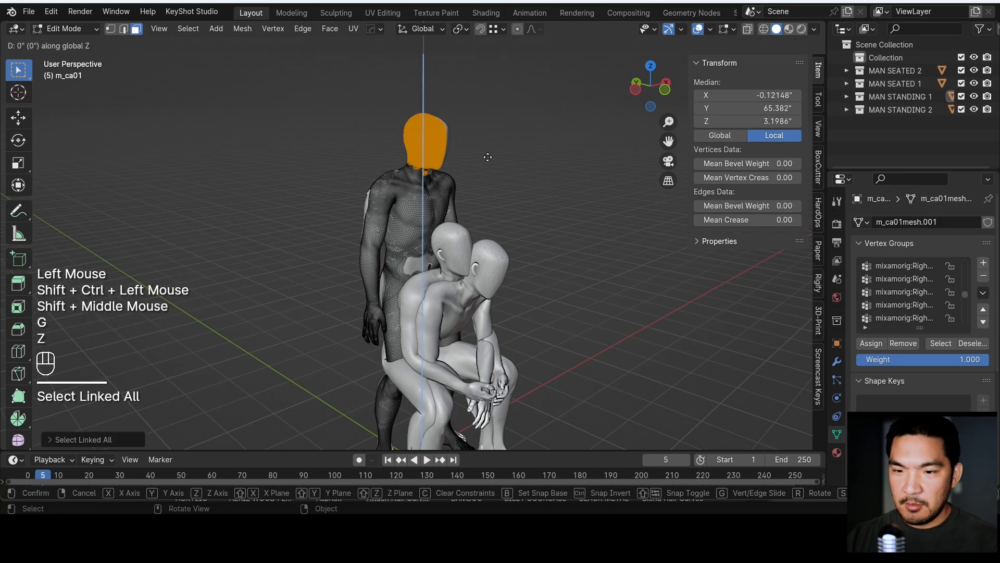
{"action": "left_click", "coordinate": [496, 176]}
- Leave Edit Mode, isolate the standing mannequin with overlays hidden, and save MALE MANNEQUINS.blend
{"action": "key", "text": "Tab"}
{"action": "key", "text": "shift+alt+z"}
{"action": "middle_click_drag", "start_coordinate": [496, 176], "coordinate": [473, 190]}
{"action": "key", "text": "alt+q"}
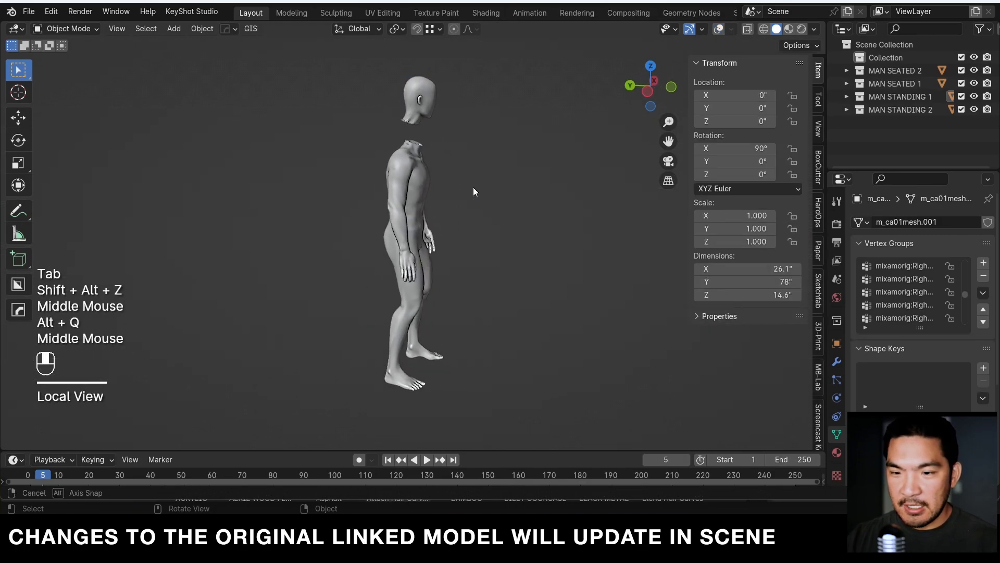
{"action": "scroll", "coordinate": [474, 190], "scroll_direction": "up", "scroll_amount": 1}
{"action": "middle_click_drag", "start_coordinate": [499, 282], "coordinate": [500, 241], "text": "shift"}
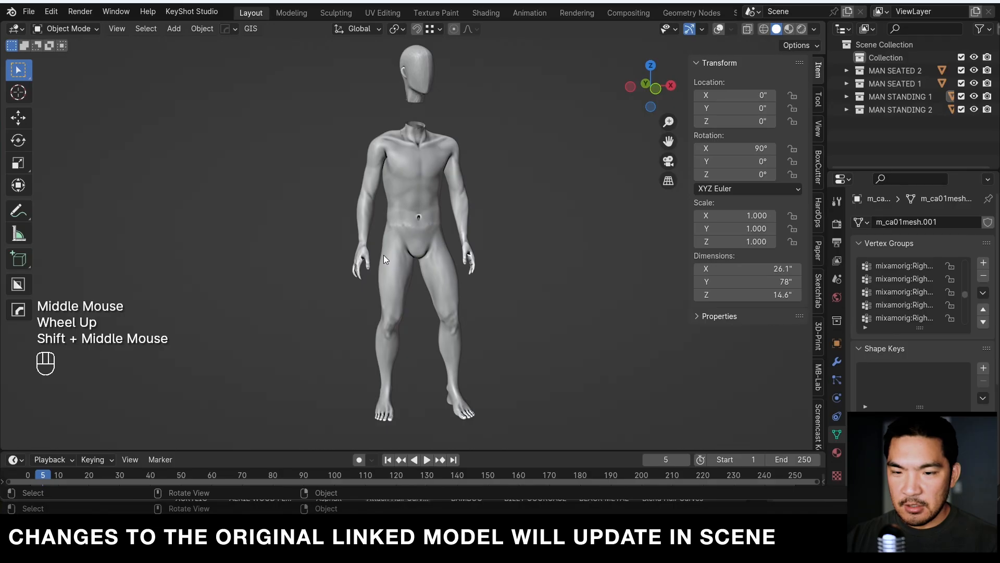
{"action": "key", "text": "ctrl+s"}
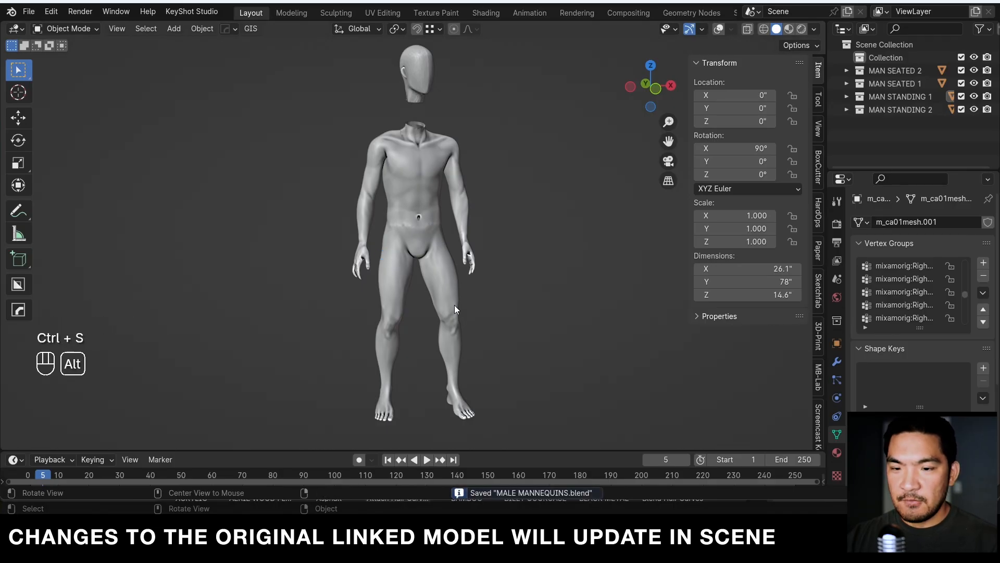
- Switch to the store scene and select the linked mannequin MAN STANDING 1
{"action": "key", "text": "alt+Tab"}
{"action": "middle_click_drag", "start_coordinate": [423, 239], "coordinate": [417, 258], "text": "shift"}
{"action": "scroll", "coordinate": [418, 258], "scroll_direction": "up", "scroll_amount": 2}
{"action": "left_click", "coordinate": [447, 158]}
{"action": "middle_click_drag", "start_coordinate": [447, 159], "coordinate": [459, 170], "text": "shift"}
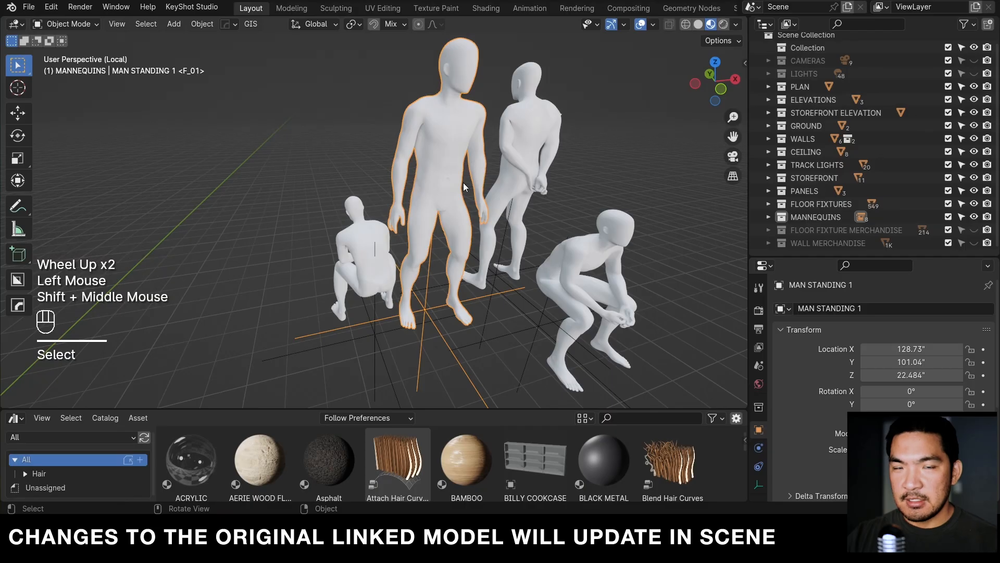
- Set the Outliner's display mode to Blender File and reveal the linked MALE MANNEQUINS.blend library path
{"action": "right_click", "coordinate": [446, 131]}
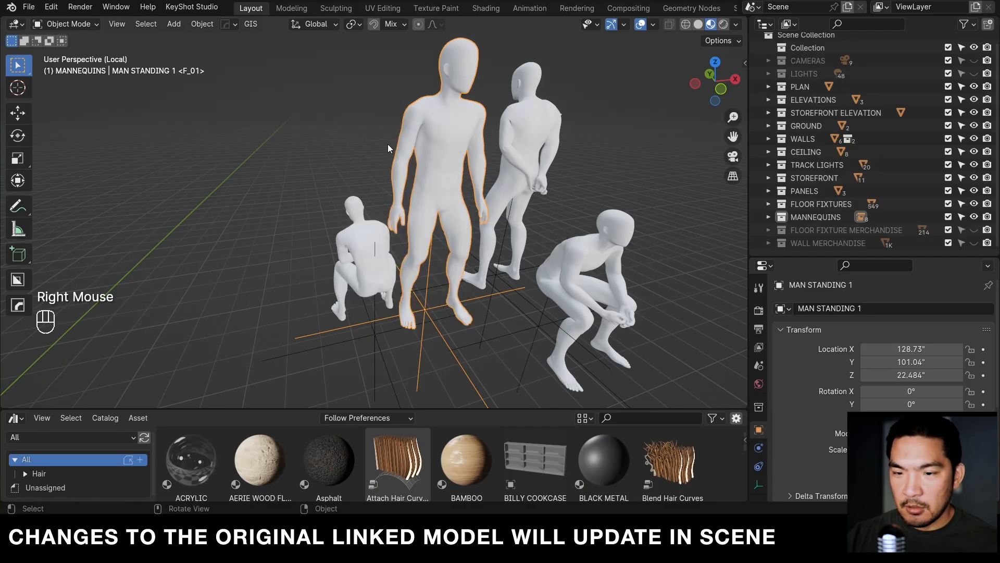
{"action": "left_click", "coordinate": [791, 23]}
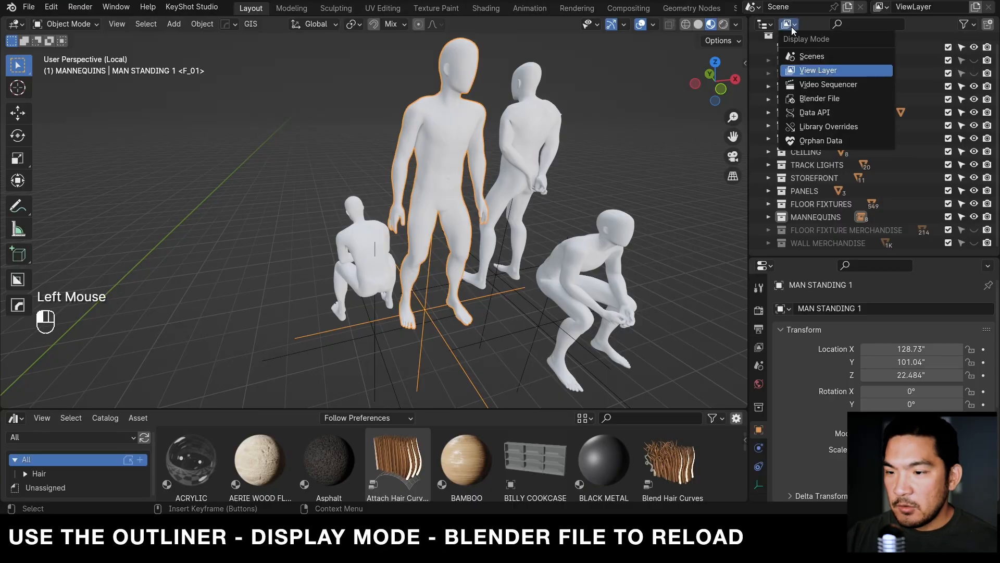
{"action": "left_click", "coordinate": [821, 100]}
{"action": "scroll", "coordinate": [871, 129], "scroll_direction": "down", "scroll_amount": 4}
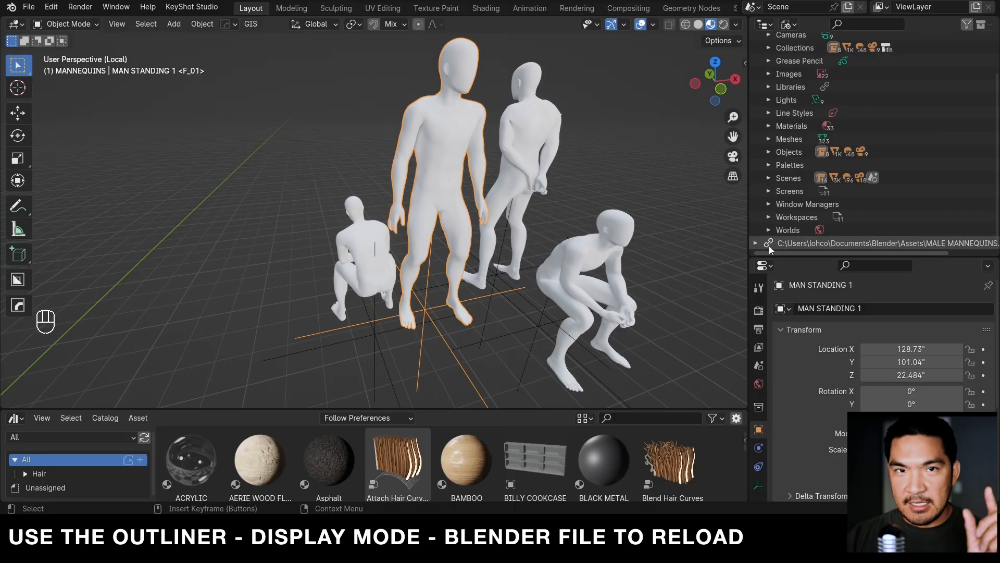
{"action": "left_click", "coordinate": [951, 253]}
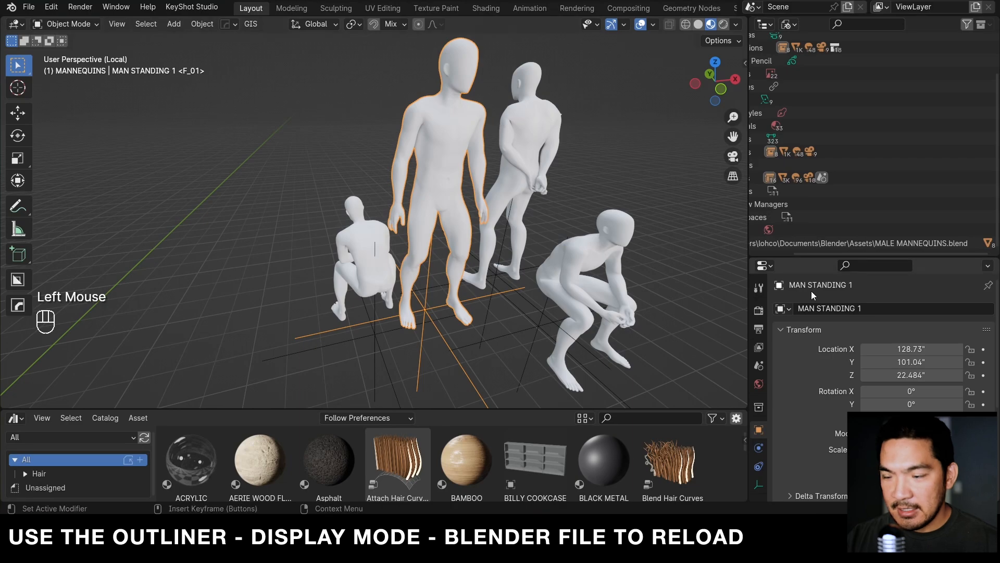
- Reload the linked MALE MANNEQUINS.blend library and inspect the standing mannequin in the store scene
{"action": "double_click", "coordinate": [860, 243]}
{"action": "right_click", "coordinate": [860, 243]}
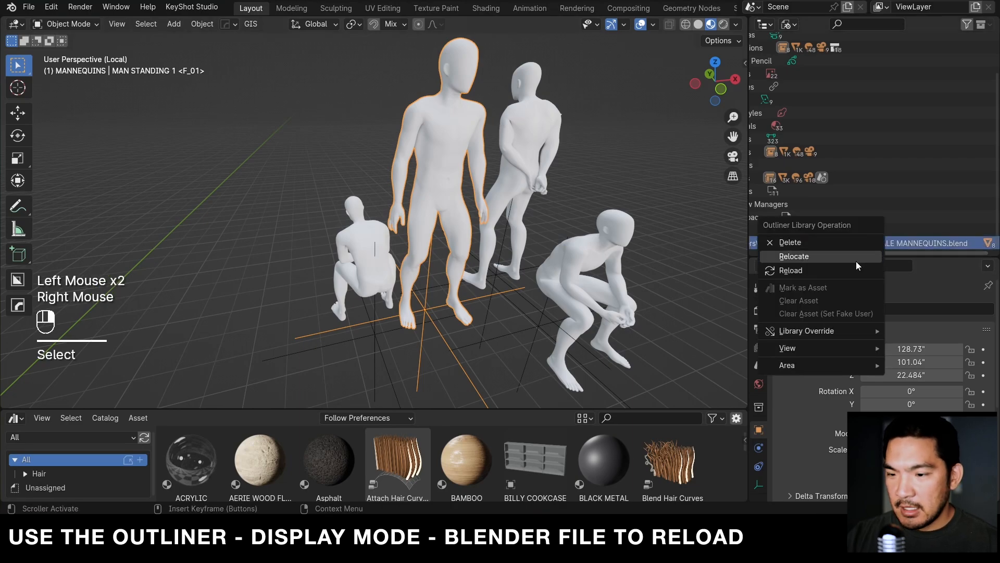
{"action": "left_click", "coordinate": [824, 271]}
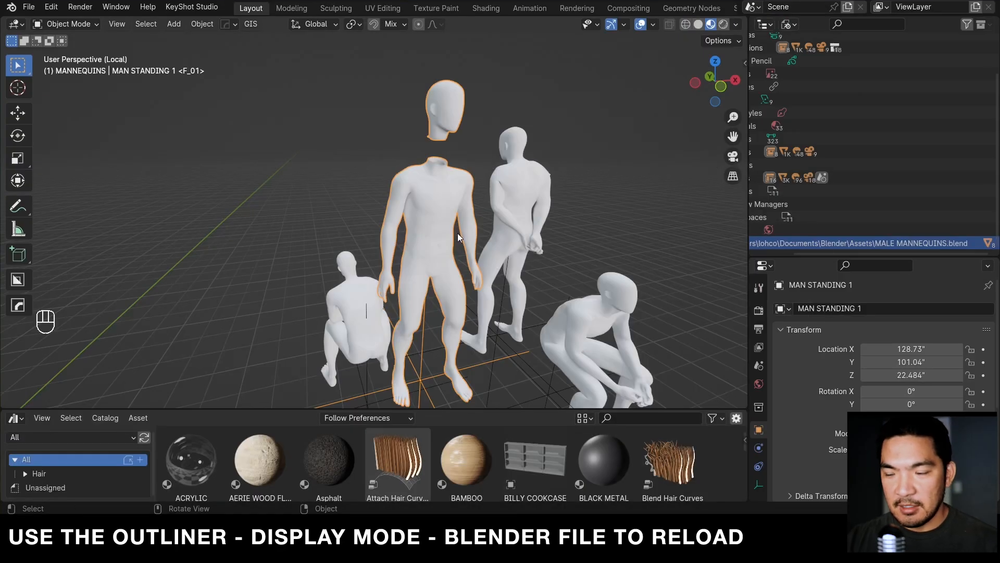
{"action": "middle_click_drag", "start_coordinate": [457, 233], "coordinate": [492, 206], "text": "shift"}
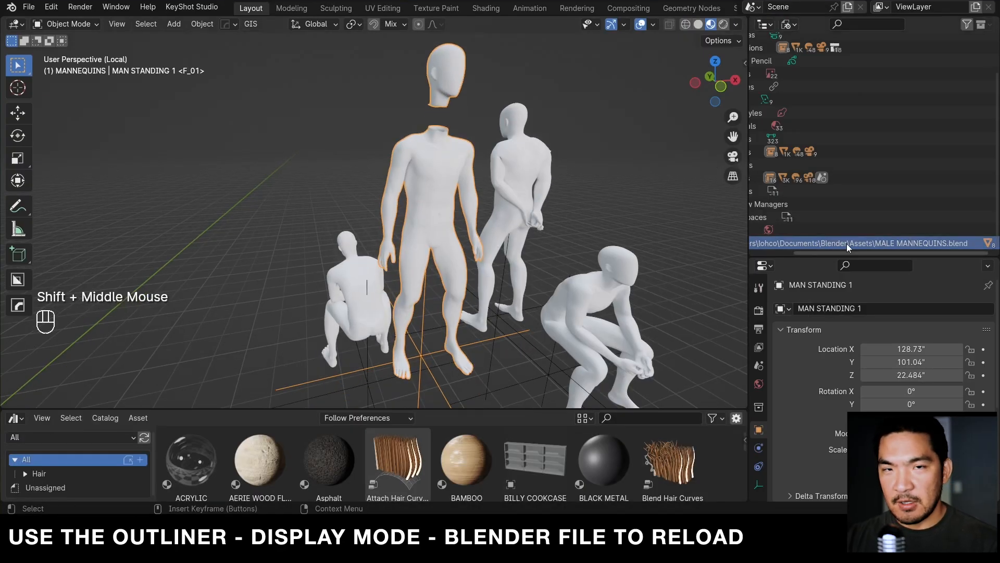
{"action": "scroll", "coordinate": [426, 179], "scroll_direction": "down", "scroll_amount": 2}
{"action": "scroll", "coordinate": [427, 179], "scroll_direction": "up", "scroll_amount": 3}
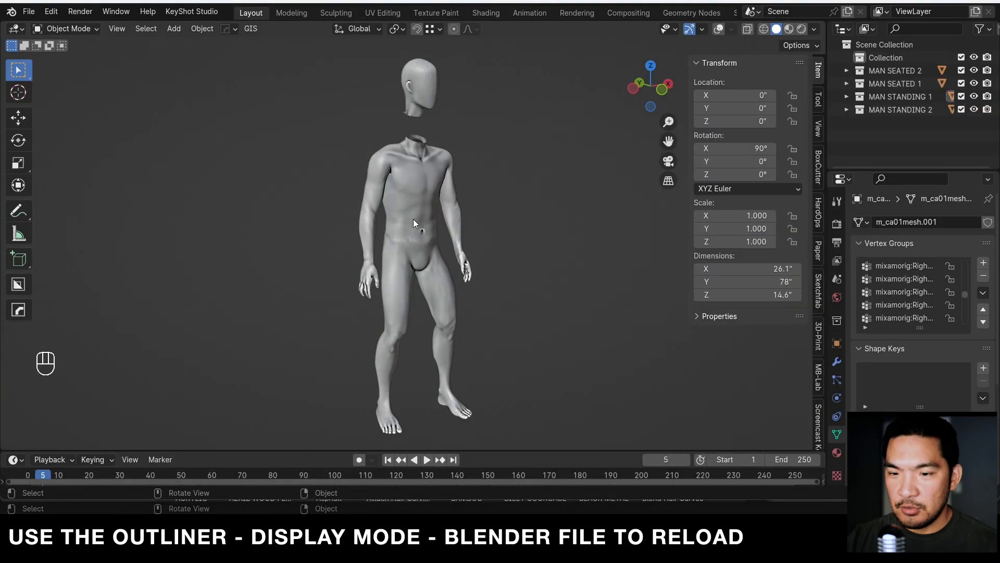
- In the MALE MANNEQUINS file, restore the overlays and give the standing mannequin a new material with a red base color
{"action": "left_click", "coordinate": [414, 219]}
{"action": "key", "text": "shift+alt+z"}
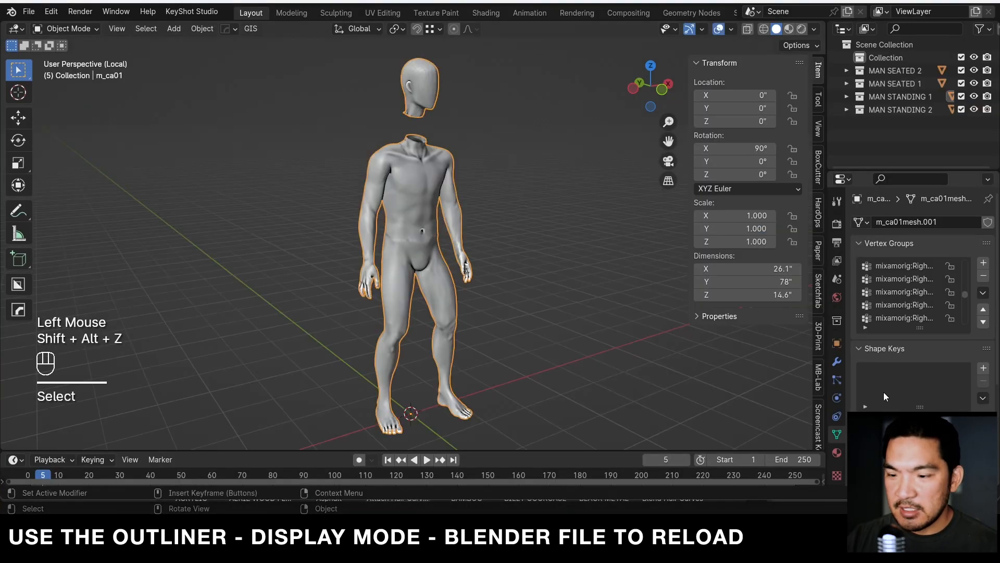
{"action": "left_click", "coordinate": [837, 452]}
{"action": "left_click", "coordinate": [938, 276]}
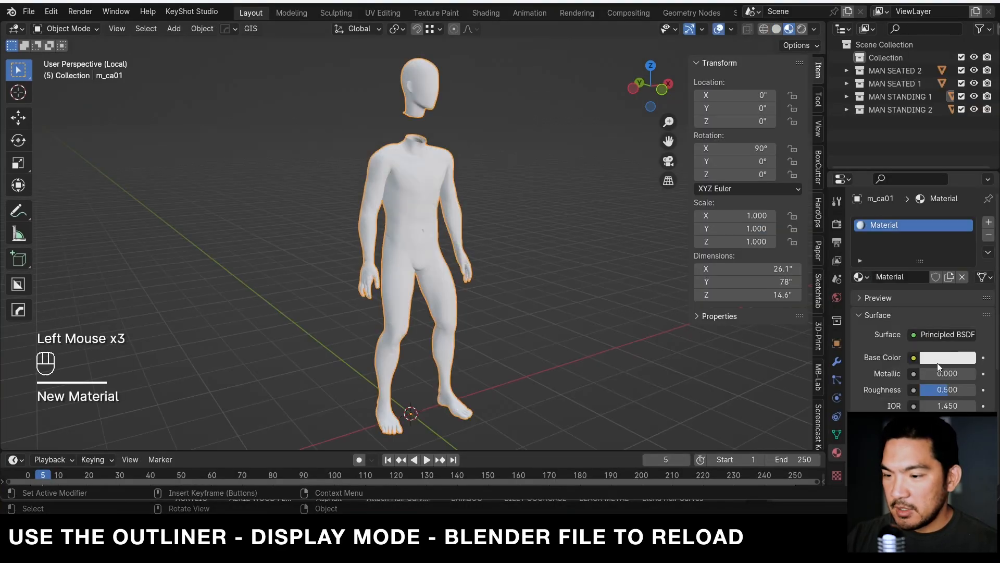
{"action": "left_click", "coordinate": [939, 361]}
{"action": "left_click_drag", "start_coordinate": [917, 202], "coordinate": [912, 265]}
{"action": "middle_click", "coordinate": [612, 279], "text": "shift"}
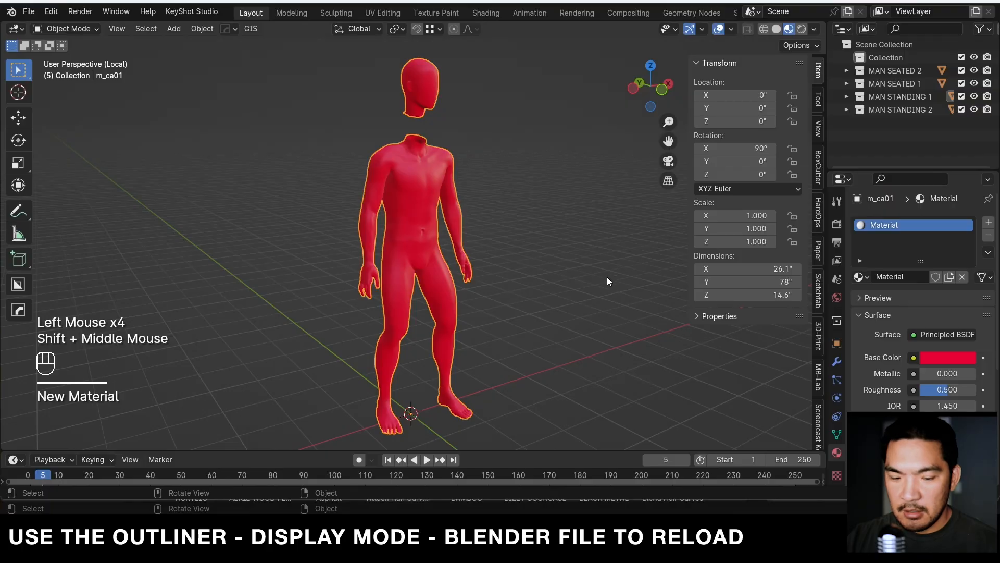
- Save the MALE MANNEQUINS file, then reload its linked library in the store scene to update the standing mannequin
{"action": "key", "text": "ctrl+s"}
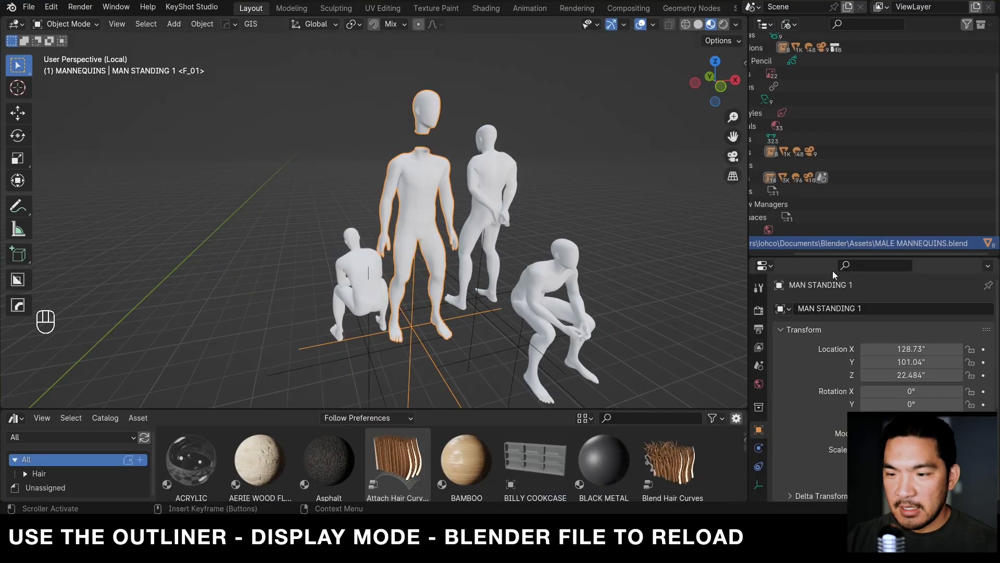
{"action": "left_click", "coordinate": [792, 243]}
{"action": "right_click", "coordinate": [793, 243]}
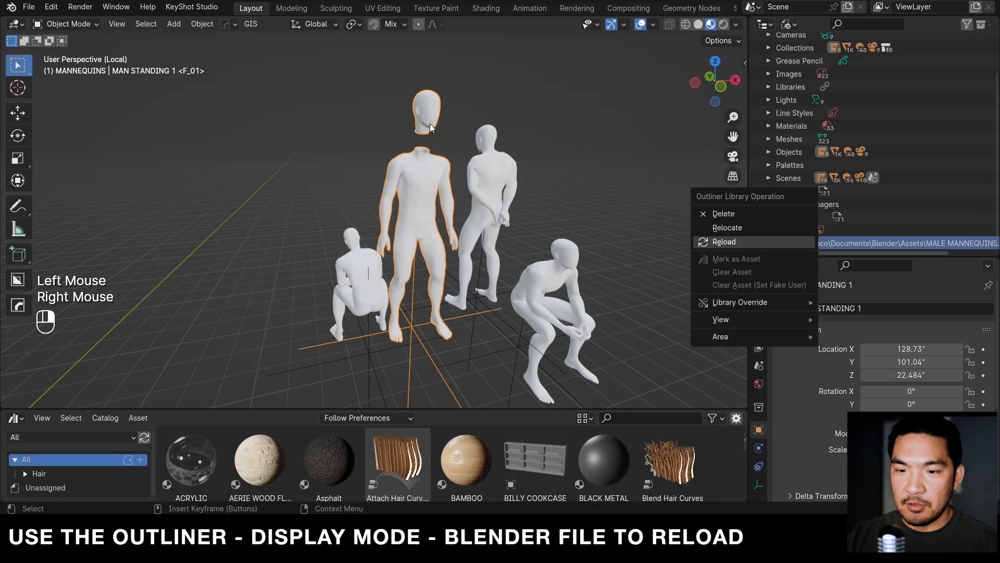
{"action": "middle_click", "coordinate": [484, 267], "text": "shift"}
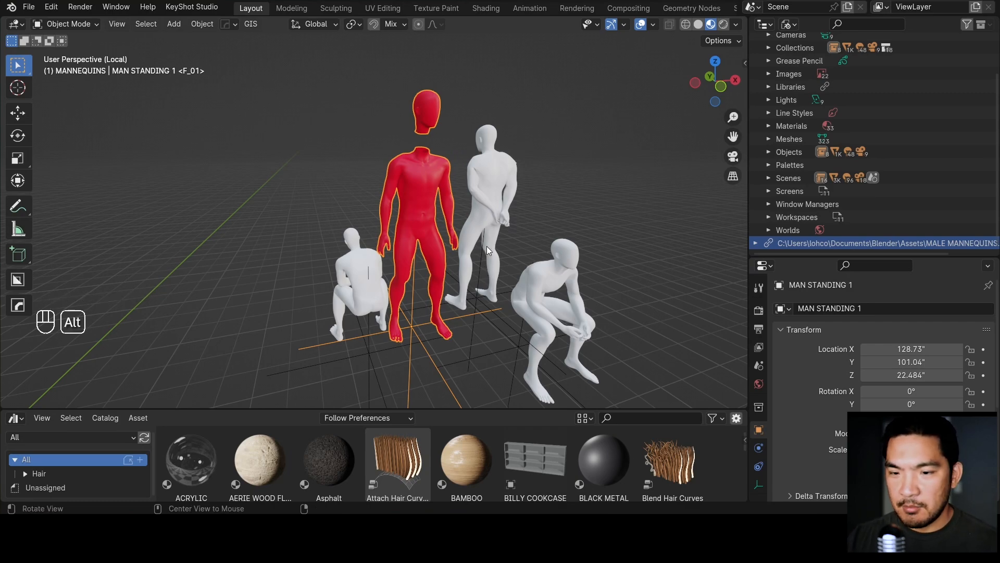
- Return to the MALE MANNEQUINS file, undo the red material and the earlier edits to the standing mannequin, and save the file
{"action": "key", "text": "alt+Tab"}
{"action": "key", "text": "ctrl+z"}
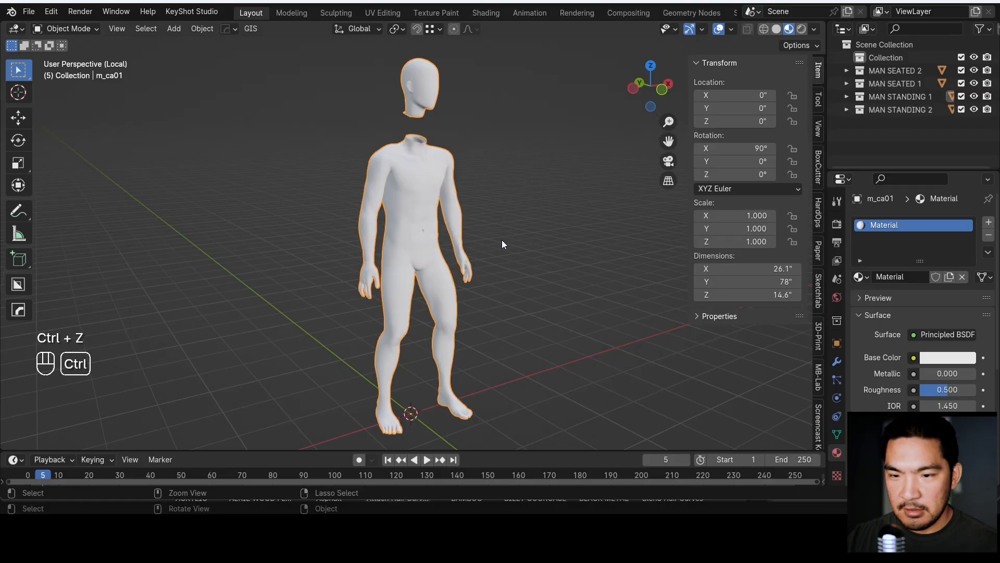
{"action": "key", "text": "ctrl+z"}
{"action": "key", "text": "ctrl+z"}
{"action": "key", "text": "ctrl+z"}
{"action": "key", "text": "ctrl+z"}
{"action": "key", "text": "ctrl+z"}
{"action": "key", "text": "ctrl+z"}
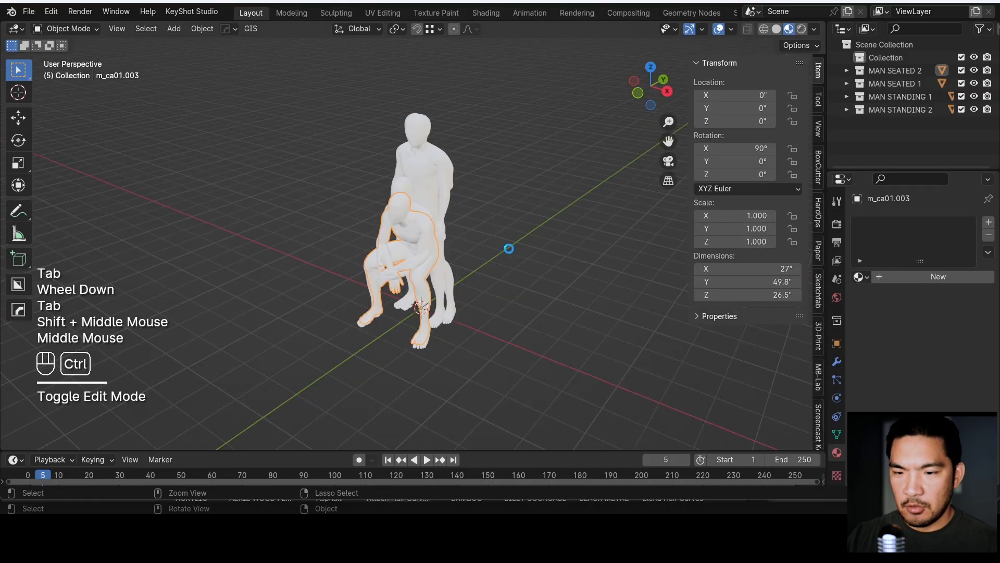
{"action": "key", "text": "ctrl+s"}
- Open Save As for the mannequins file and list the Assets folder with details to examine the blend file sizes
{"action": "key", "text": "ctrl+shift+s"}
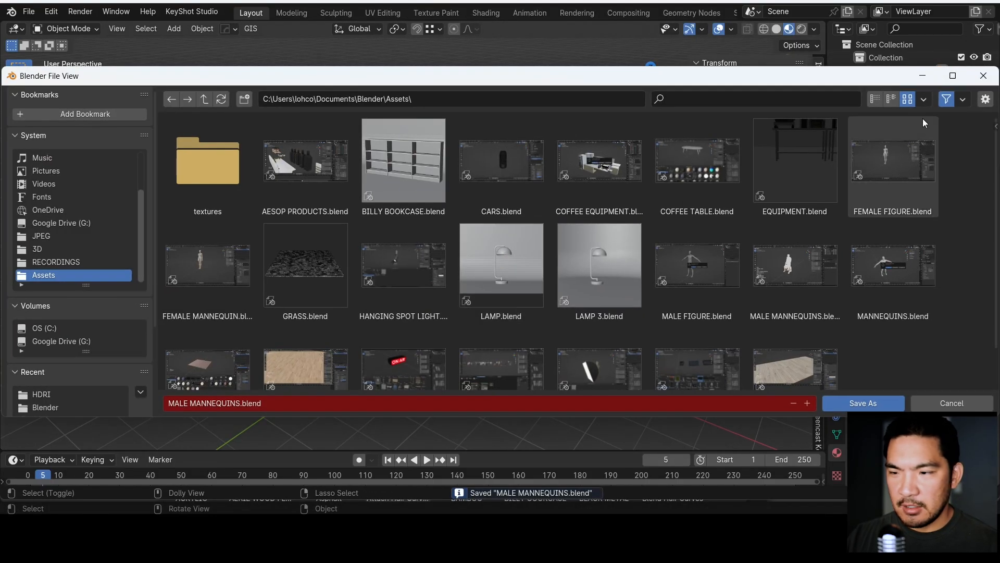
{"action": "left_click", "coordinate": [875, 99]}
{"action": "scroll", "coordinate": [233, 281], "scroll_direction": "down", "scroll_amount": 1}
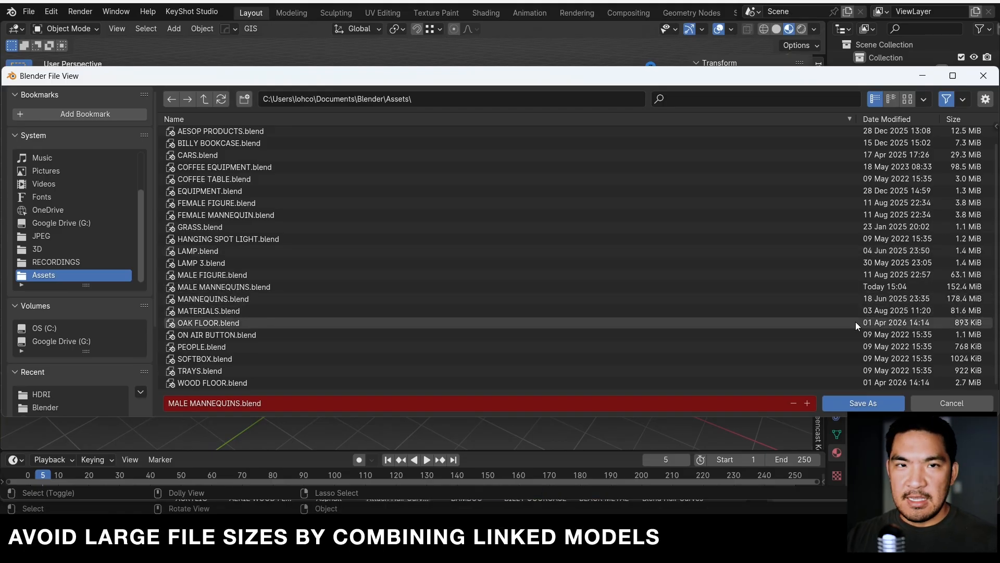
- Save MALE MANNEQUINS.blend and reload its linked library in the store scene
{"action": "key", "text": "ctrl+s"}
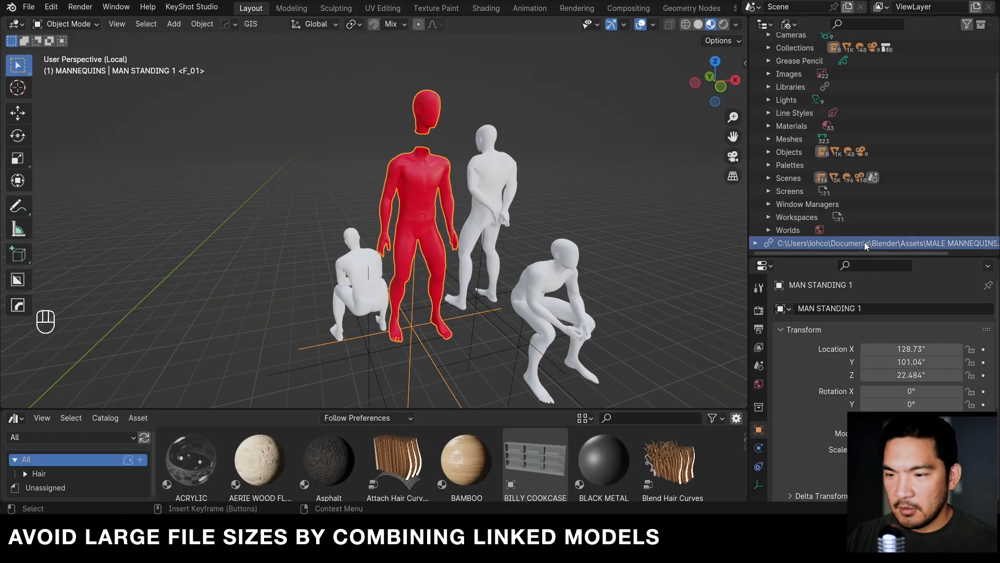
{"action": "right_click", "coordinate": [862, 243]}
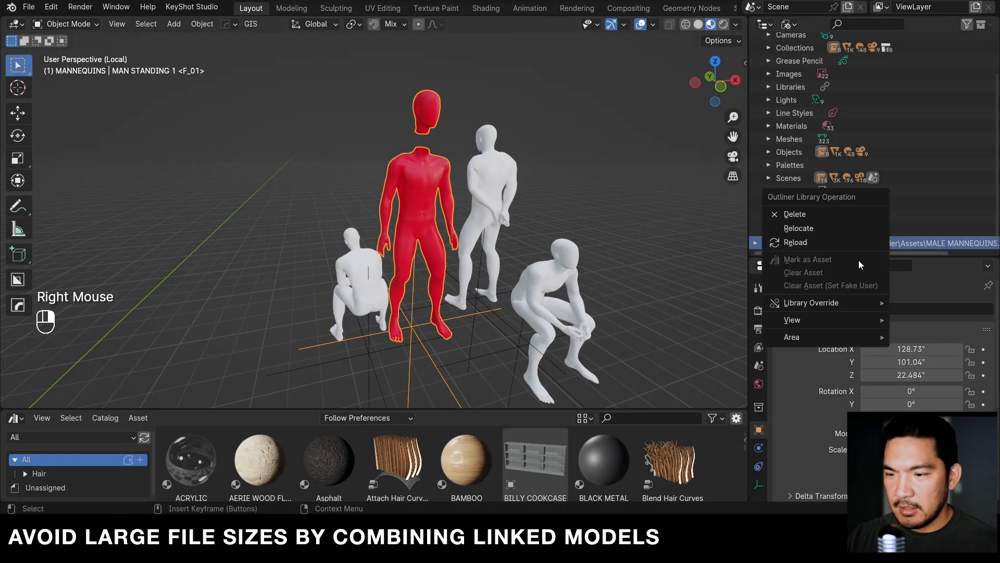
{"action": "key", "text": "Return"}
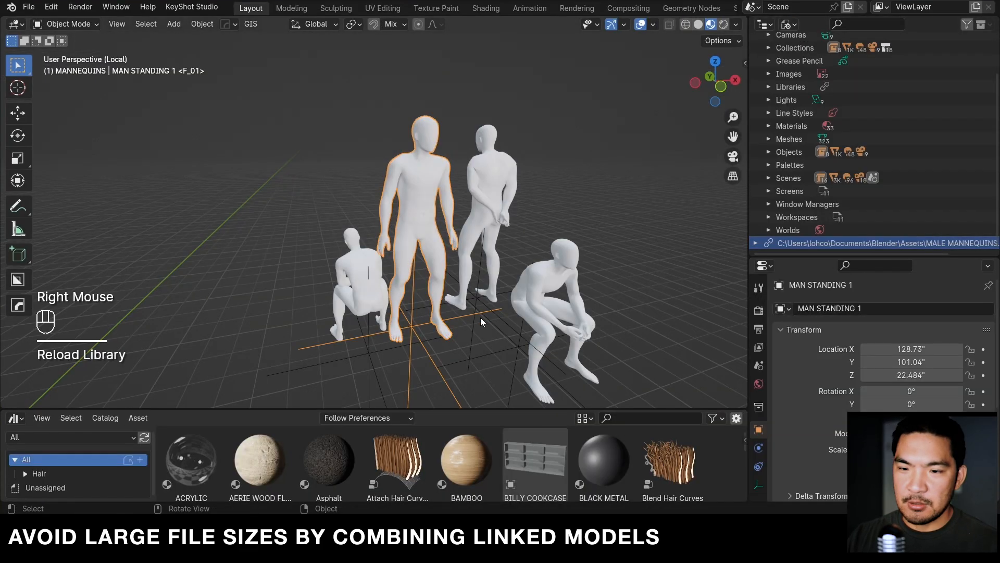
- Expand the Materials data in the Outliner and examine the list for duplicate materials
{"action": "scroll", "coordinate": [813, 120], "scroll_direction": "up", "scroll_amount": 2}
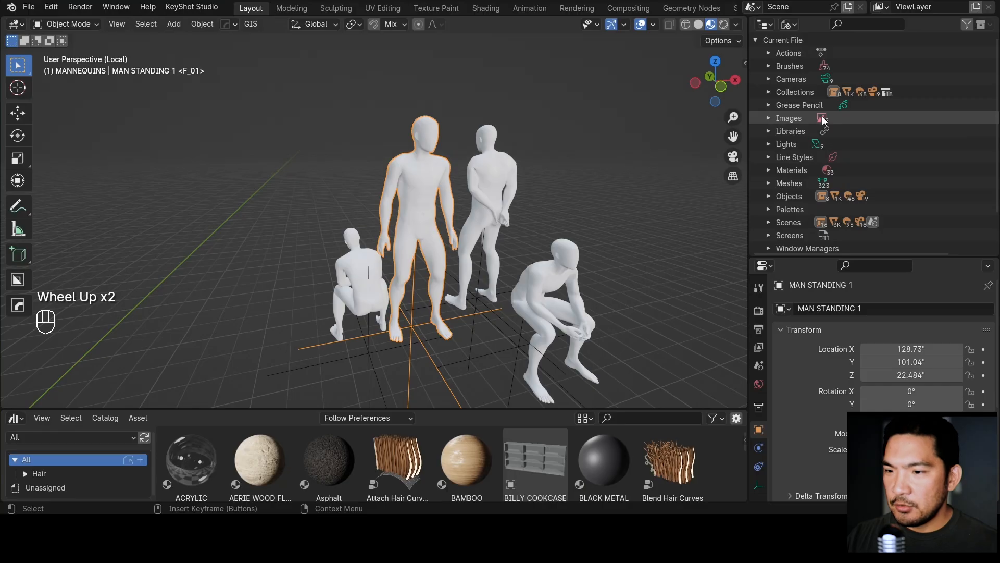
{"action": "left_click", "coordinate": [789, 25]}
{"action": "left_click", "coordinate": [840, 101]}
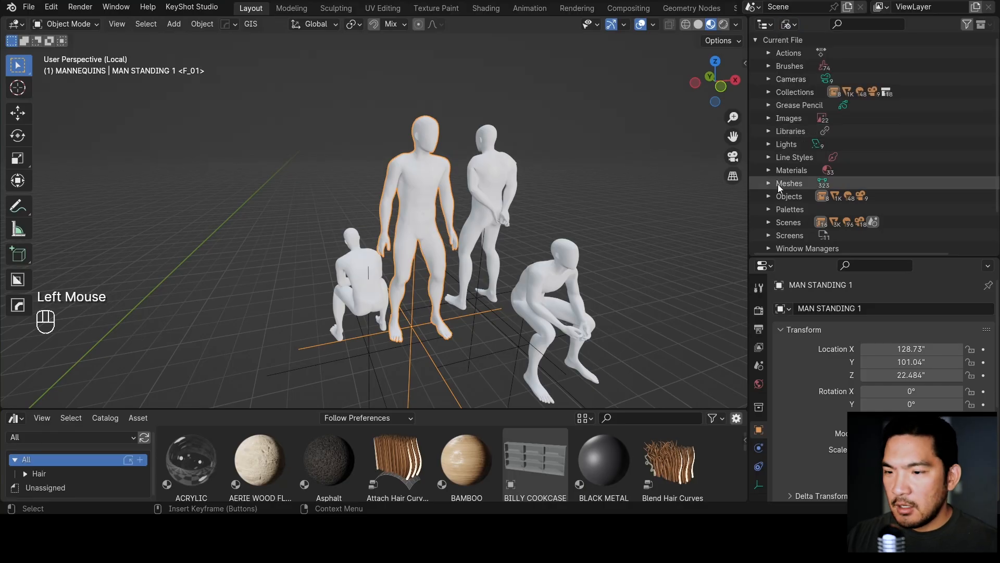
{"action": "left_click", "coordinate": [769, 171]}
{"action": "scroll", "coordinate": [766, 171], "scroll_direction": "down", "scroll_amount": 2}
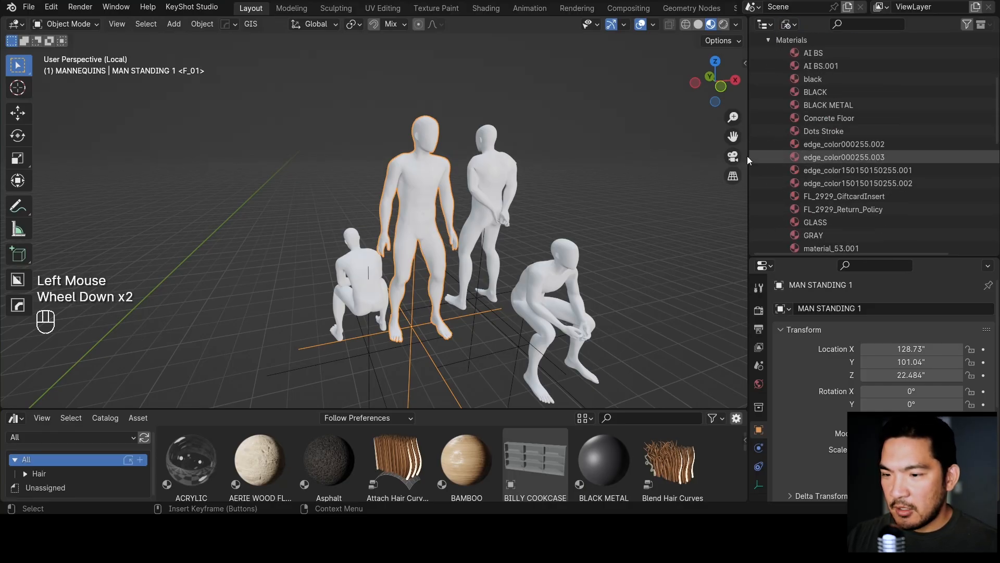
{"action": "scroll", "coordinate": [852, 86], "scroll_direction": "down", "scroll_amount": 7}
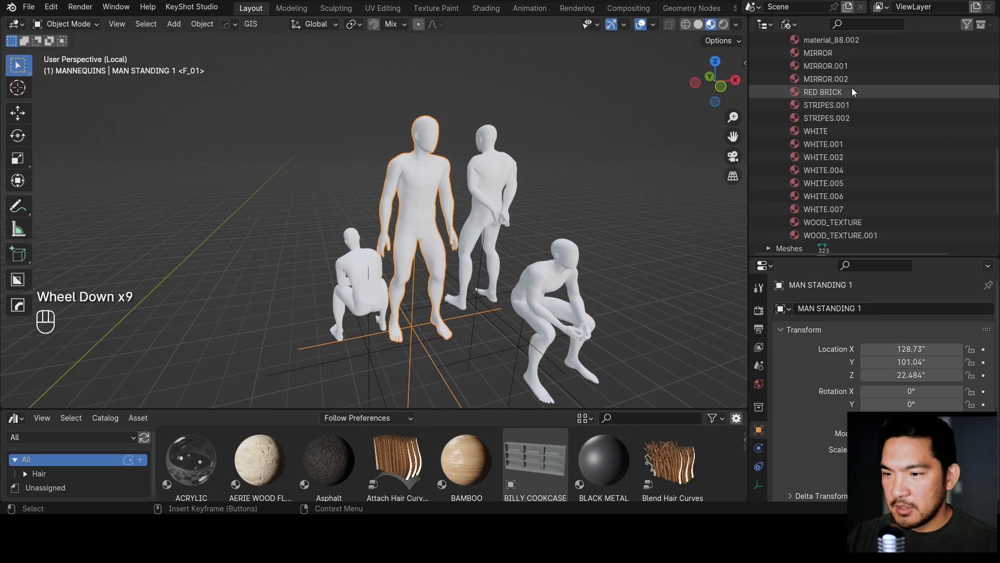
{"action": "scroll", "coordinate": [859, 110], "scroll_direction": "down", "scroll_amount": 2}
{"action": "scroll", "coordinate": [864, 139], "scroll_direction": "up", "scroll_amount": 4}
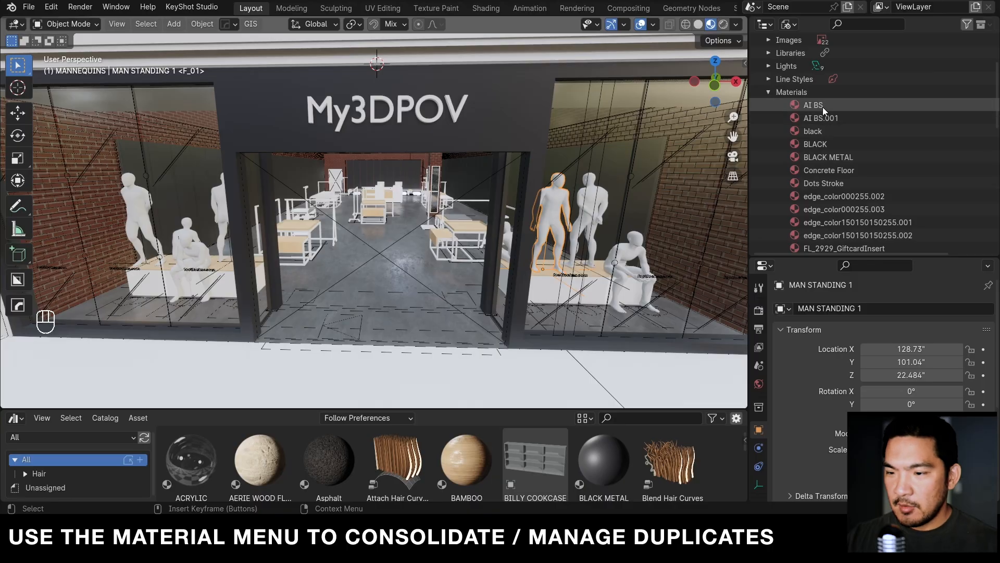
{"action": "scroll", "coordinate": [852, 196], "scroll_direction": "down", "scroll_amount": 3}
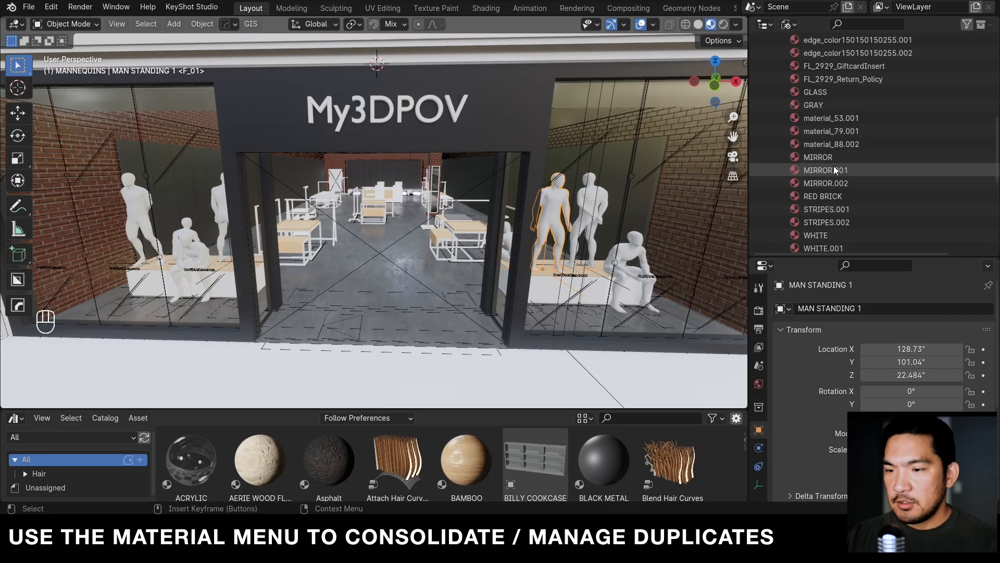
{"action": "scroll", "coordinate": [839, 172], "scroll_direction": "down", "scroll_amount": 3}
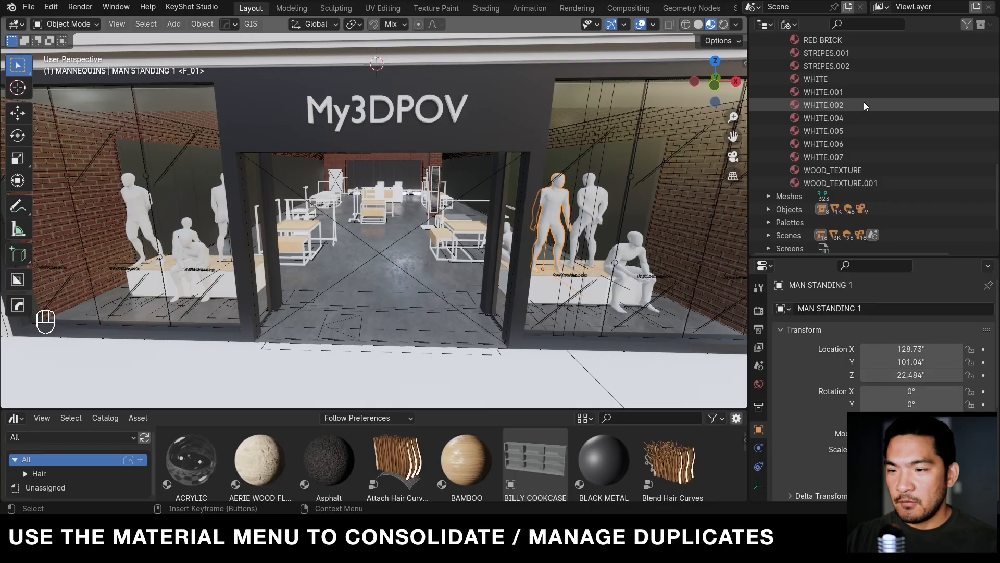
- Remap the users of the duplicate materials WHITE.001 through WHITE.007 to the WHITE material
{"action": "left_click", "coordinate": [829, 91]}
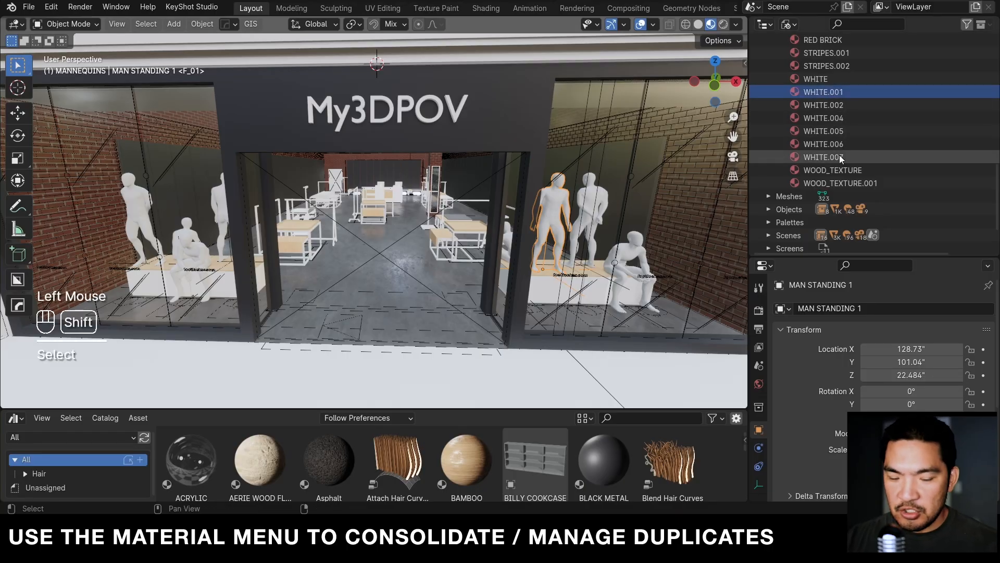
{"action": "left_click", "coordinate": [839, 155], "text": "shift"}
{"action": "right_click", "coordinate": [826, 94]}
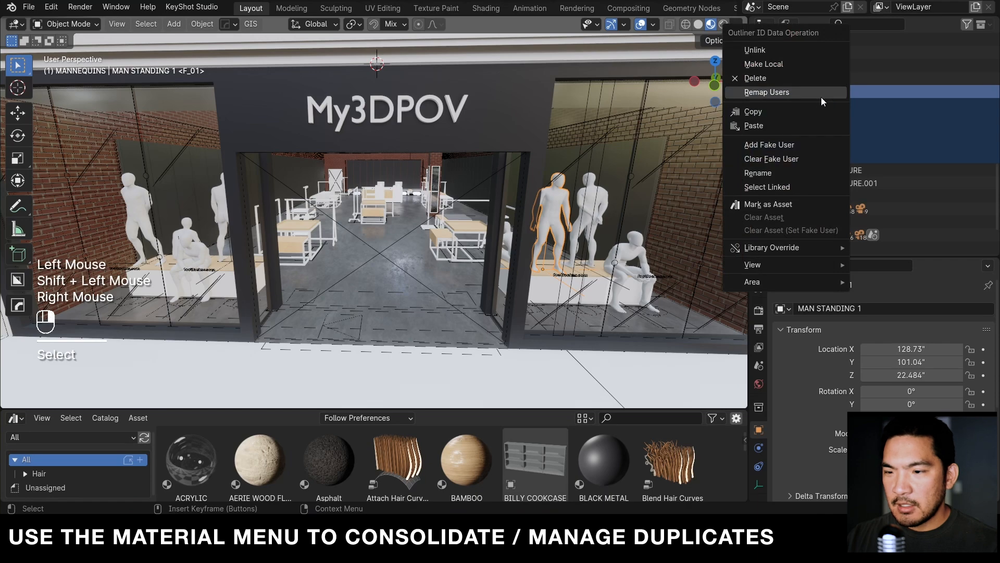
{"action": "left_click", "coordinate": [788, 92]}
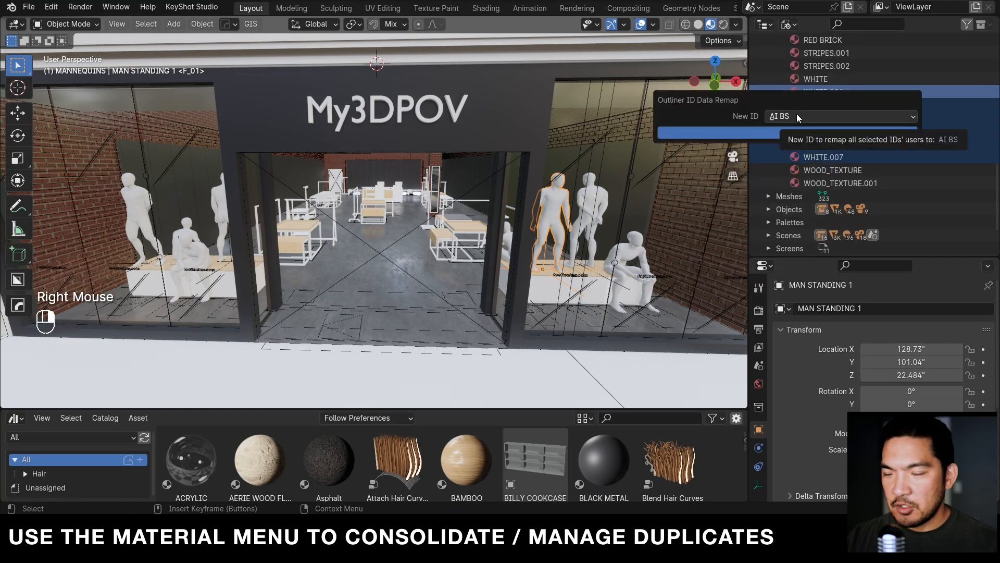
{"action": "left_click", "coordinate": [797, 115]}
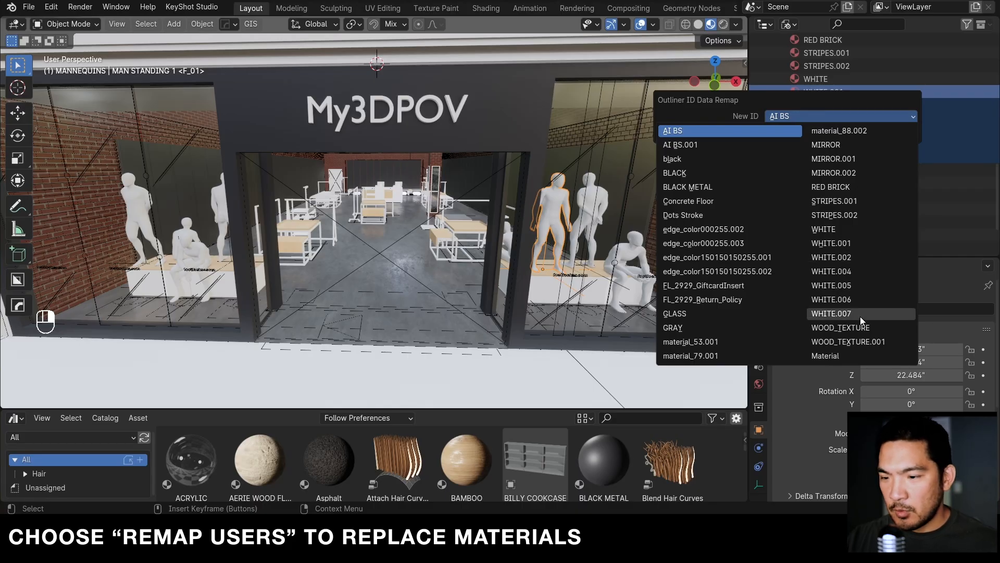
{"action": "left_click", "coordinate": [837, 228]}
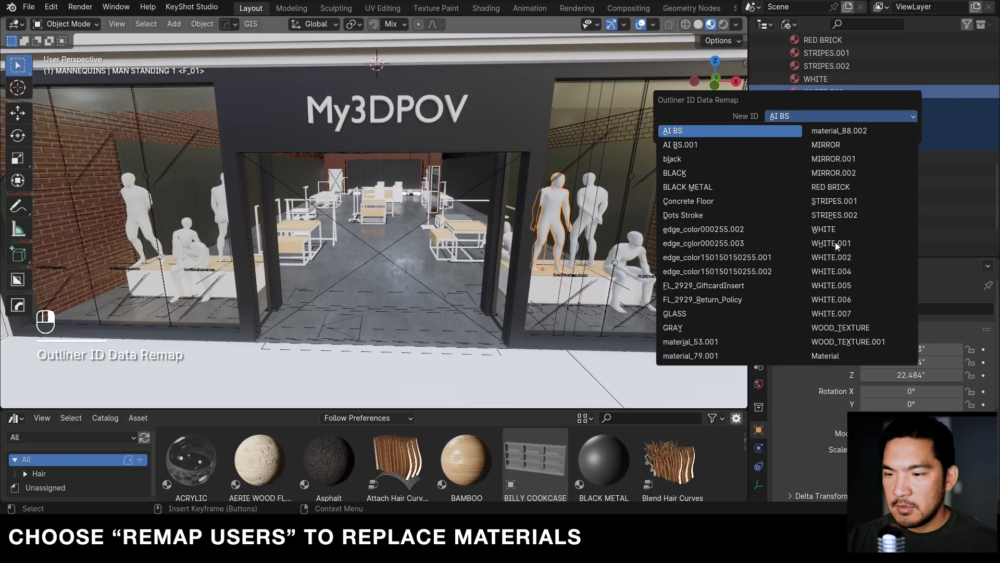
{"action": "left_click", "coordinate": [831, 229]}
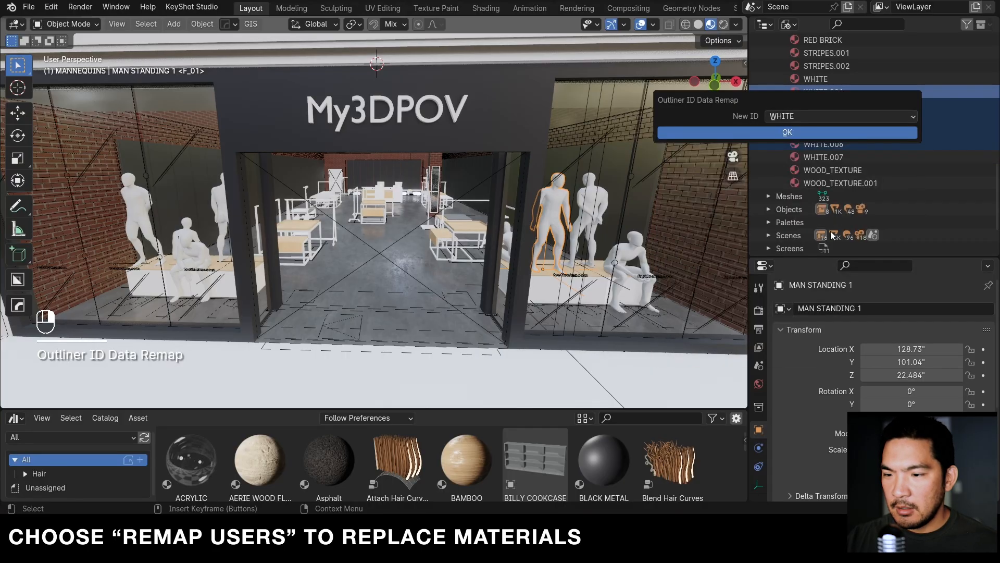
{"action": "left_click", "coordinate": [797, 133]}
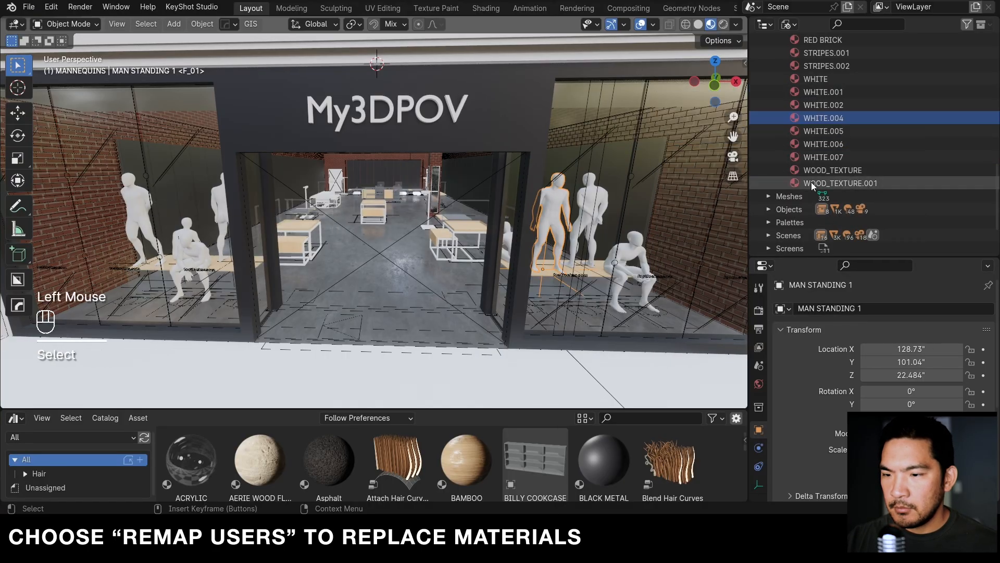
- Delete the duplicate materials WHITE.001 through WHITE.007 from the file
{"action": "left_click", "coordinate": [838, 156], "text": "shift"}
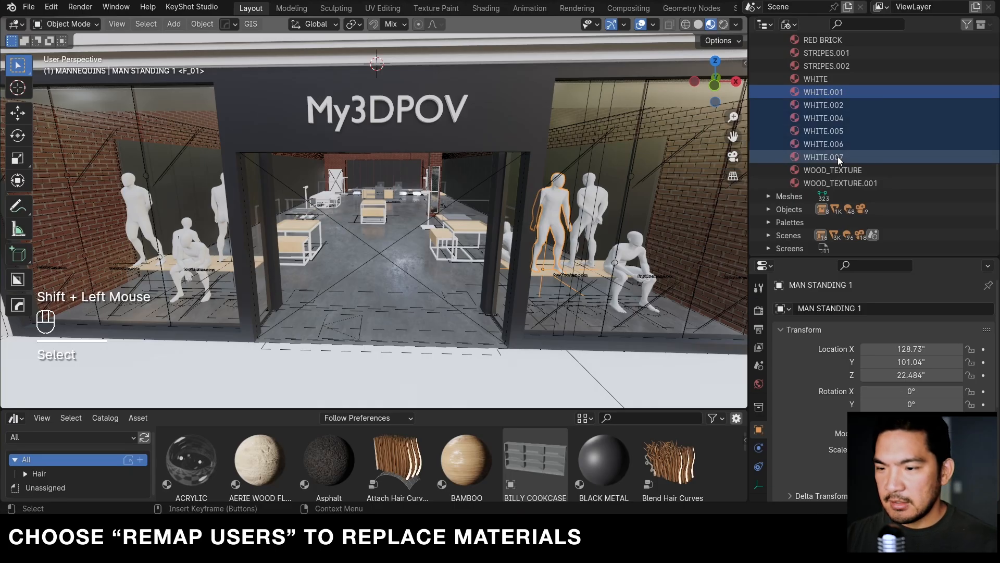
{"action": "right_click", "coordinate": [795, 143]}
{"action": "left_click", "coordinate": [795, 143]}
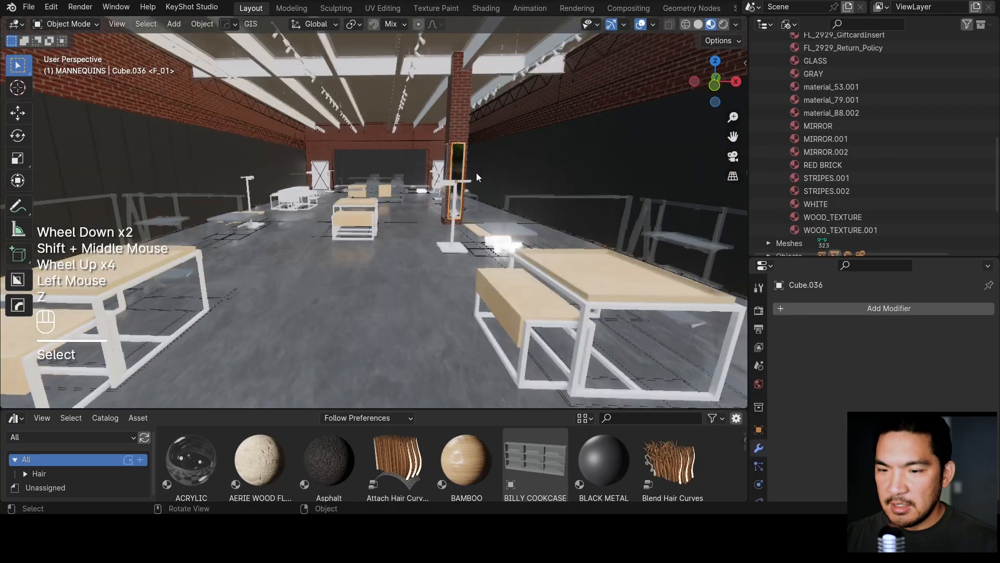
- Duplicate the framed mirror on the brick column and move the copy about -38.2" along the X axis
{"action": "scroll", "coordinate": [476, 173], "scroll_direction": "up", "scroll_amount": 4}
{"action": "middle_click_drag", "start_coordinate": [442, 174], "coordinate": [414, 196]}
{"action": "scroll", "coordinate": [379, 178], "scroll_direction": "up", "scroll_amount": 1}
{"action": "key", "text": "shift+d"}
{"action": "middle_click", "coordinate": [376, 200]}
{"action": "left_click", "coordinate": [319, 206]}
{"action": "middle_click", "coordinate": [323, 206], "text": "shift"}
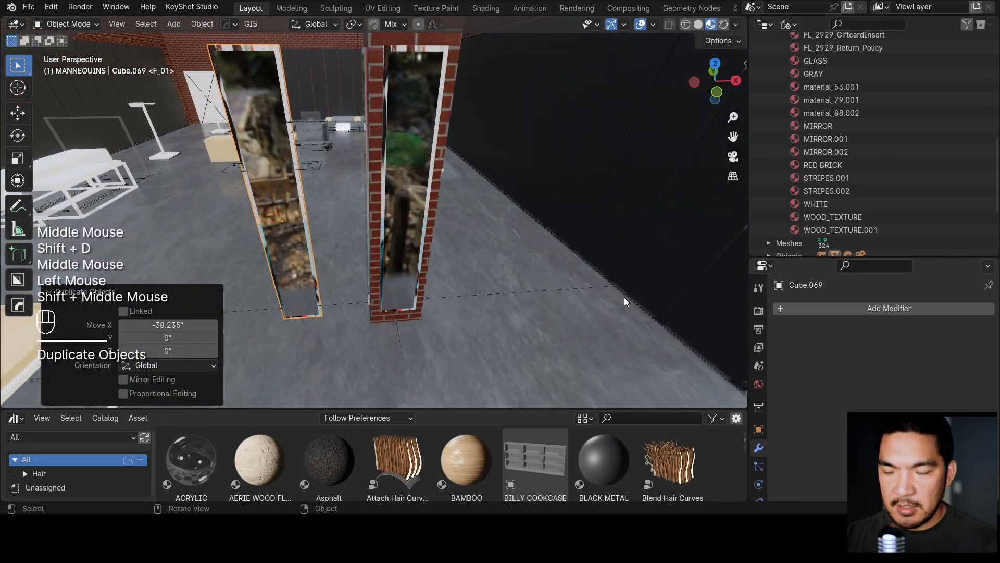
- Examine the material slots of both mirrors, checking which material each glass face uses
{"action": "scroll", "coordinate": [756, 474], "scroll_direction": "down", "scroll_amount": 2}
{"action": "left_click", "coordinate": [759, 463]}
{"action": "left_click", "coordinate": [820, 313]}
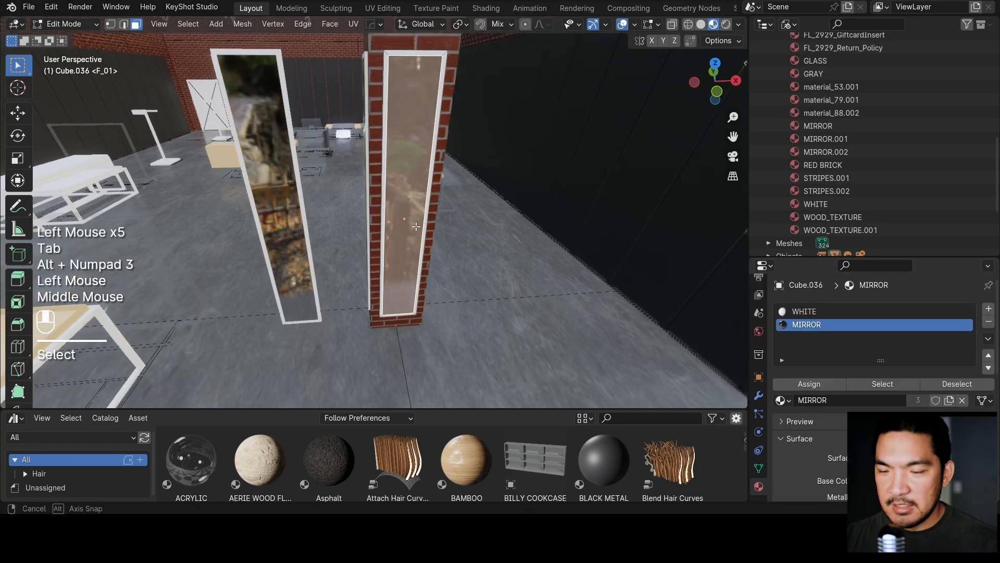
{"action": "middle_click_drag", "start_coordinate": [360, 229], "coordinate": [365, 232]}
{"action": "key", "text": "Tab"}
{"action": "left_click", "coordinate": [277, 210]}
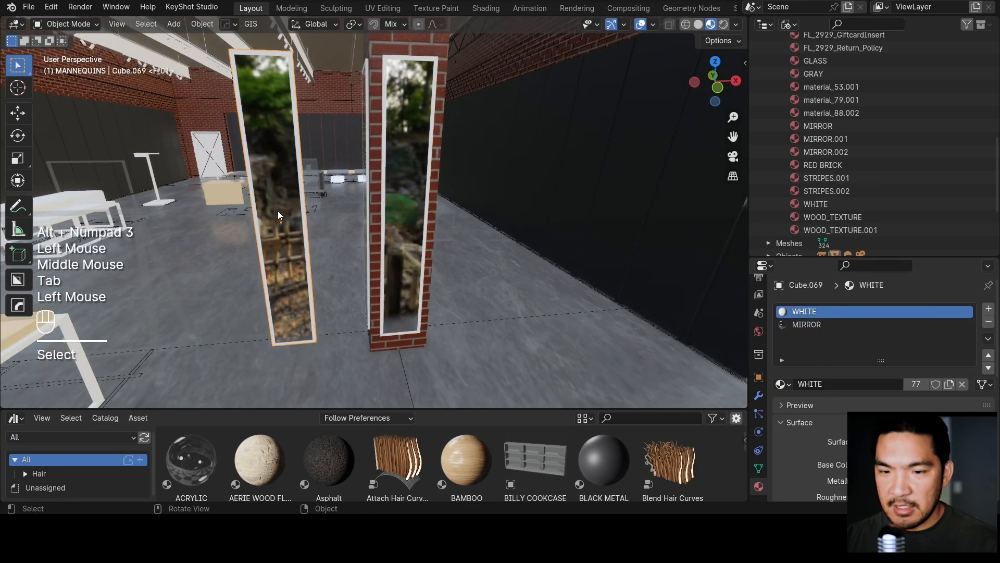
{"action": "key", "text": "Tab"}
{"action": "left_click", "coordinate": [278, 189]}
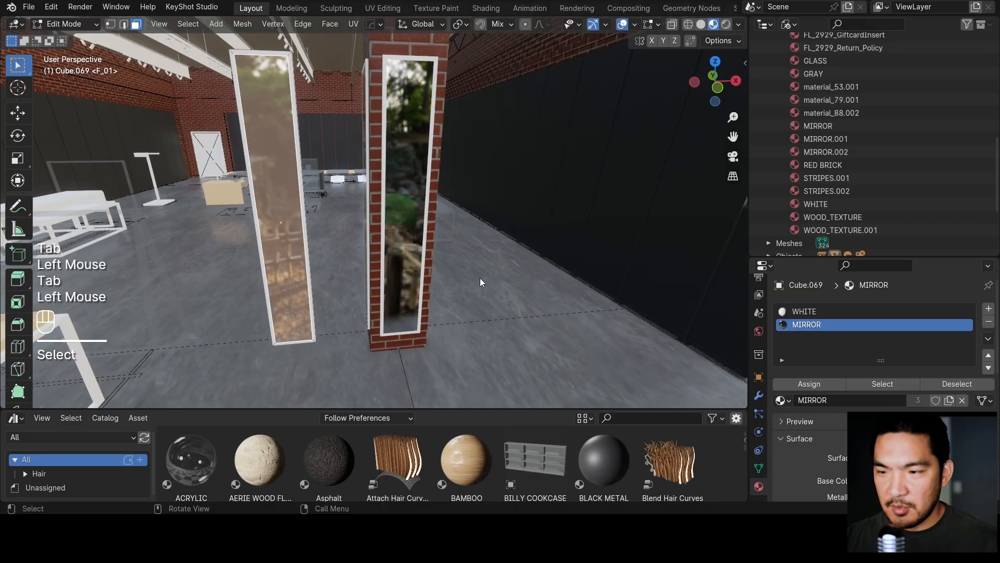
- Assign the MIRROR.001 material to the copied mirror's glass slot and set its base color to red
{"action": "key", "text": "Tab"}
{"action": "left_click", "coordinate": [781, 384]}
{"action": "left_click", "coordinate": [820, 247]}
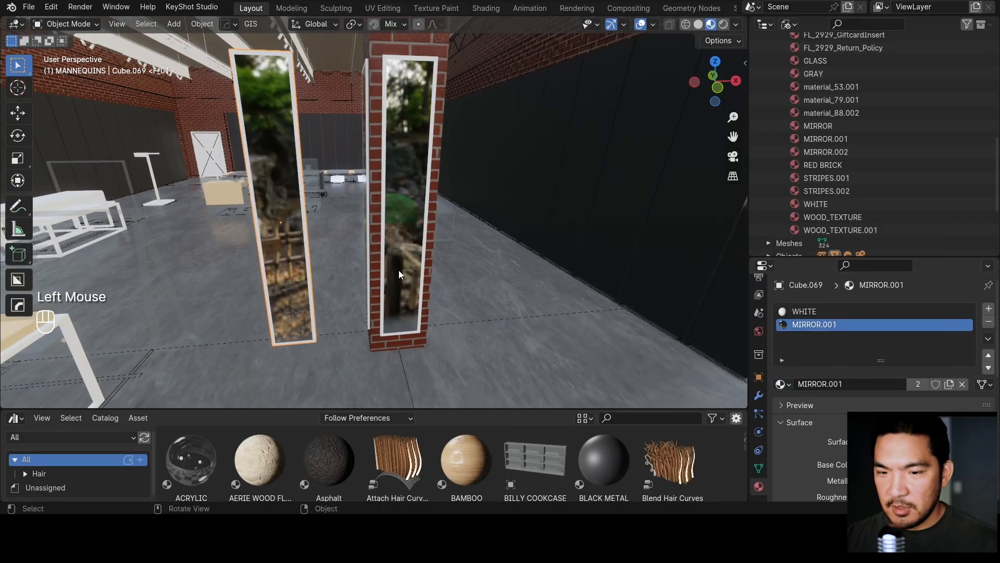
{"action": "middle_click_drag", "start_coordinate": [290, 216], "coordinate": [332, 242], "text": "shift"}
{"action": "left_click", "coordinate": [912, 464]}
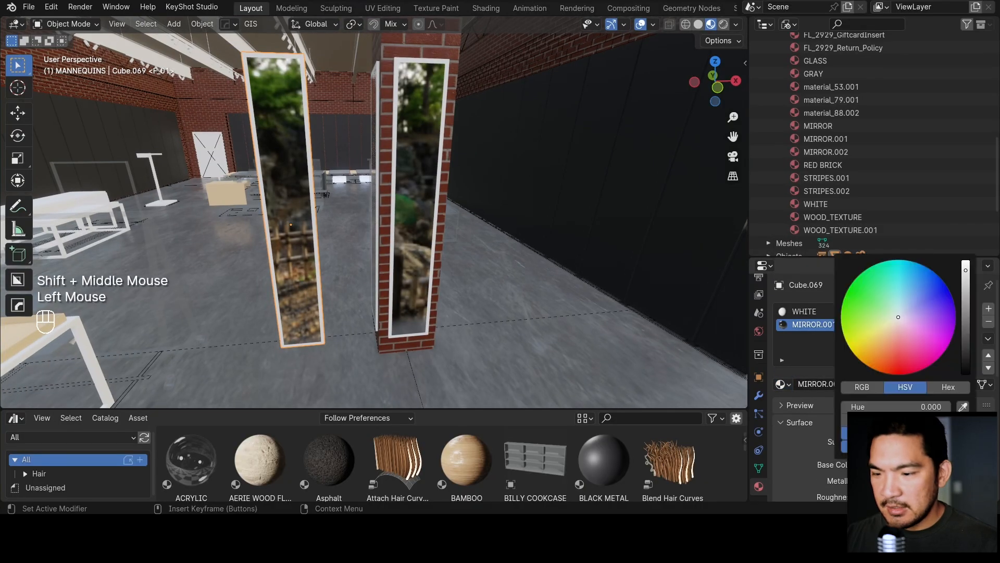
{"action": "left_click", "coordinate": [912, 465]}
{"action": "left_click", "coordinate": [895, 344]}
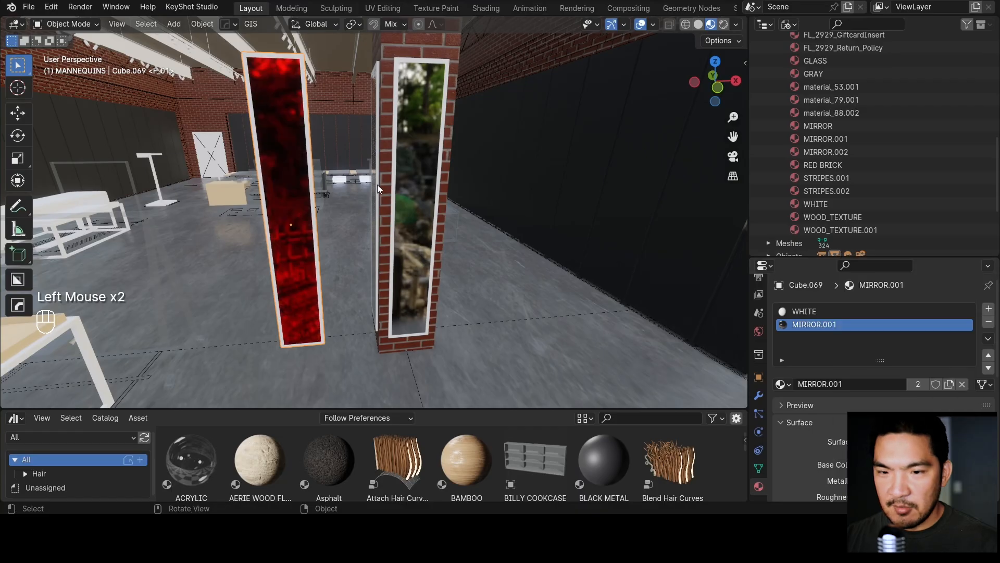
- Remap all users of the material MIRROR.001 to MIRROR
{"action": "middle_click_drag", "start_coordinate": [378, 184], "coordinate": [479, 268]}
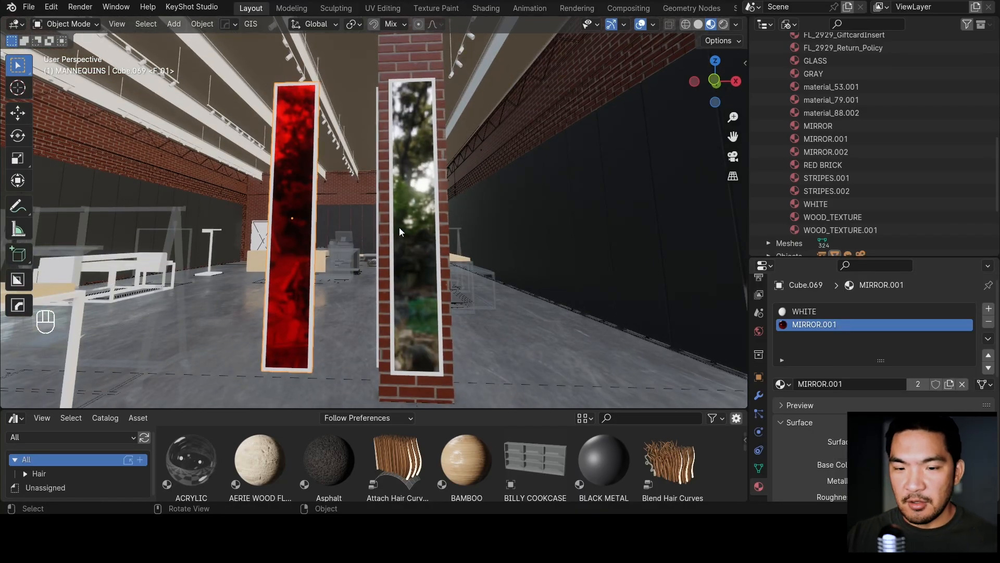
{"action": "middle_click_drag", "start_coordinate": [399, 227], "coordinate": [614, 213]}
{"action": "left_click", "coordinate": [827, 140]}
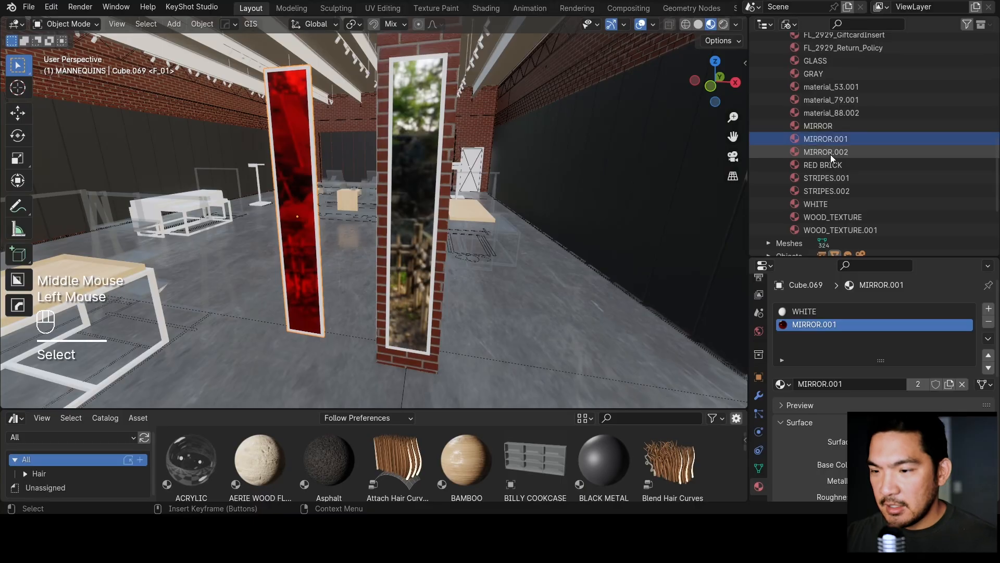
{"action": "right_click", "coordinate": [830, 153]}
{"action": "left_click", "coordinate": [834, 143]}
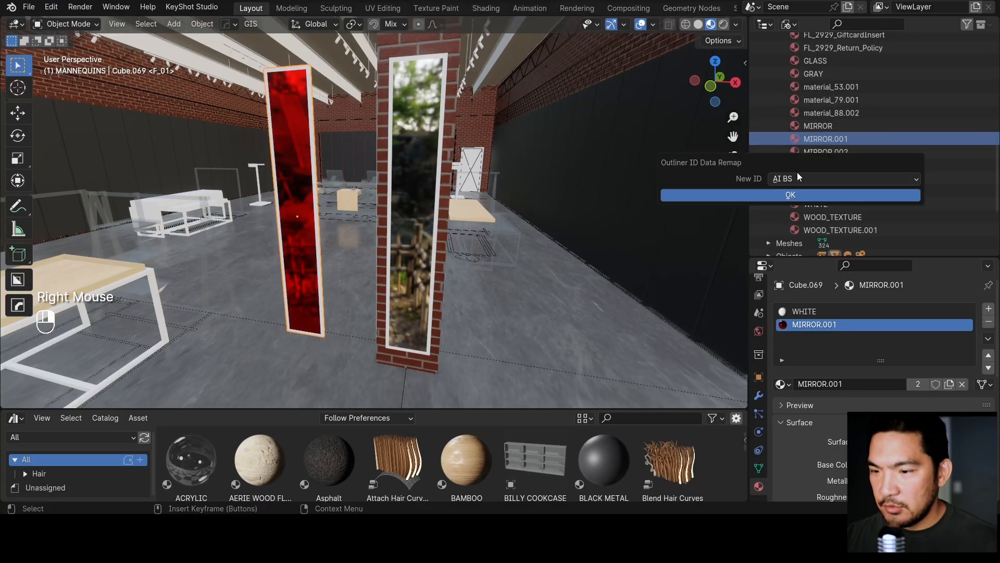
{"action": "left_click", "coordinate": [797, 178]}
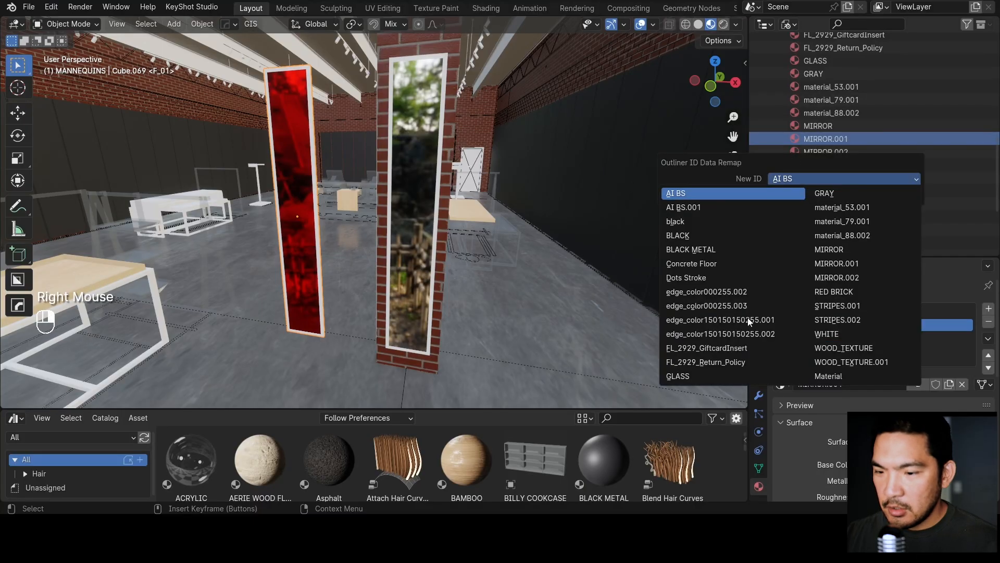
{"action": "left_click", "coordinate": [855, 252]}
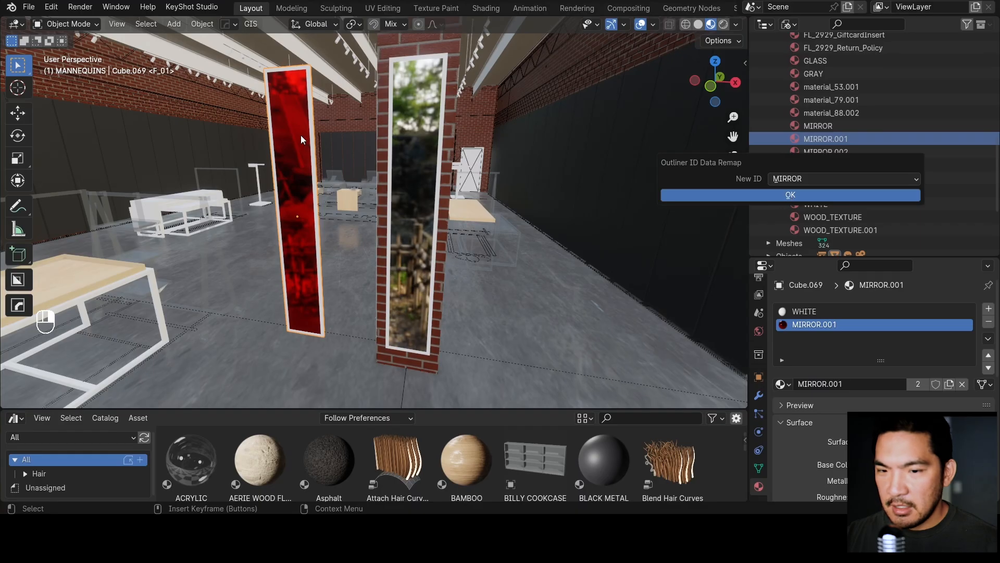
{"action": "key", "text": "Return"}
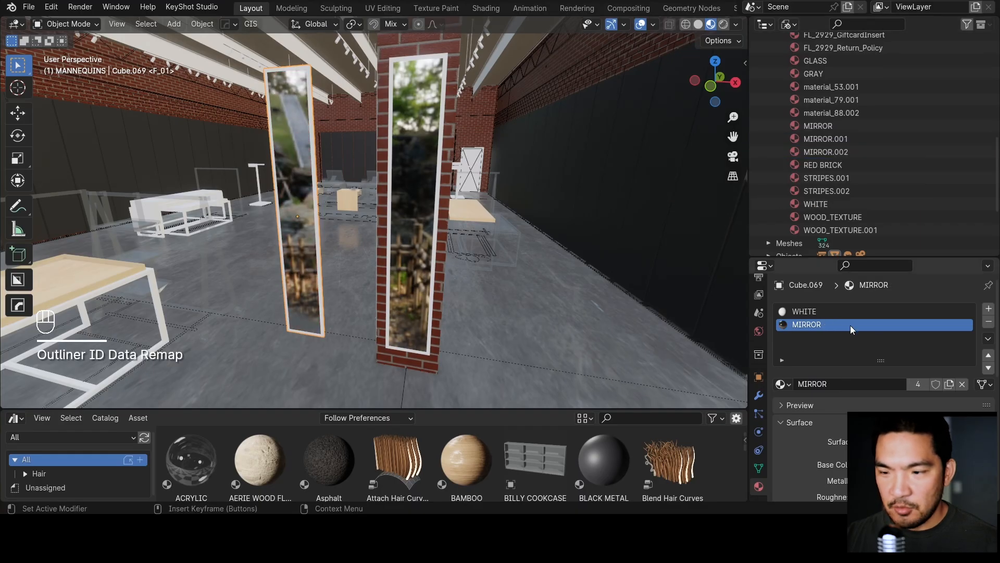
- Delete the copied mirror and the duplicate material MIRROR.001
{"action": "key", "text": "Delete"}
{"action": "left_click", "coordinate": [833, 140]}
{"action": "right_click", "coordinate": [837, 142]}
- Remap all users of the material MIRROR.002 to MIRROR
{"action": "left_click", "coordinate": [779, 141]}
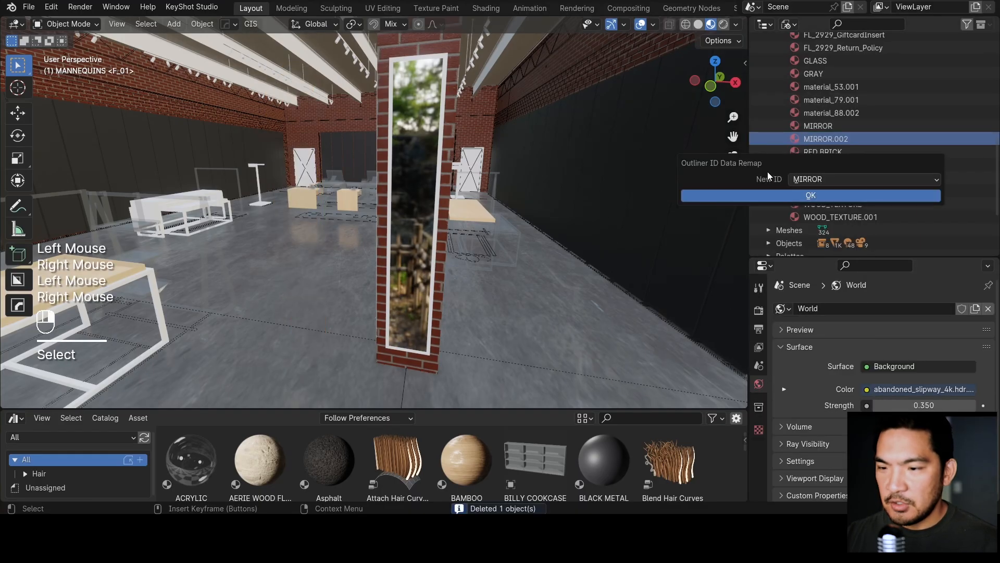
{"action": "left_click", "coordinate": [815, 178]}
{"action": "left_click", "coordinate": [865, 249]}
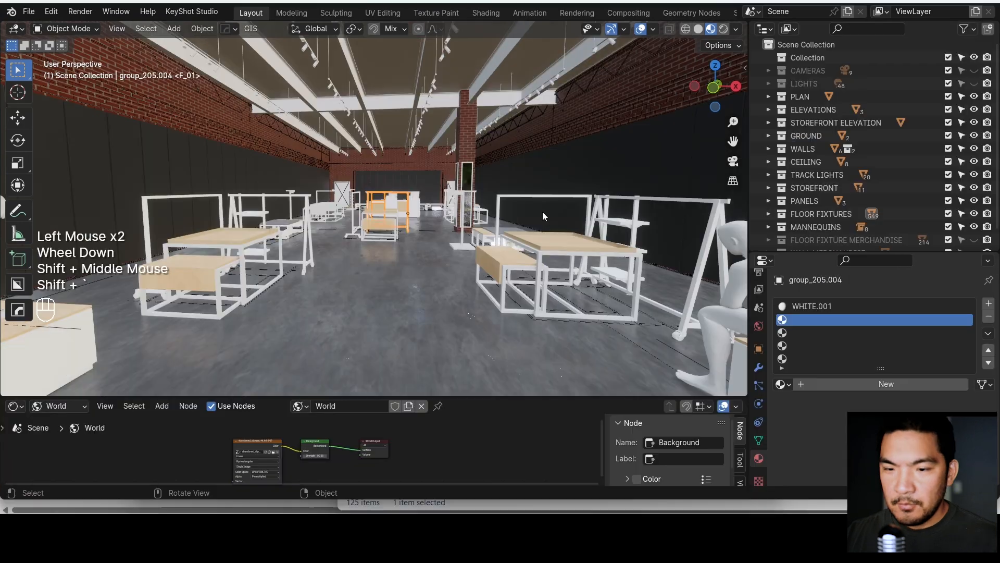
- Make the FLOOR FIXTURE MERCHANDISE collection visible in the viewport
{"action": "scroll", "coordinate": [859, 226], "scroll_direction": "down", "scroll_amount": 1}
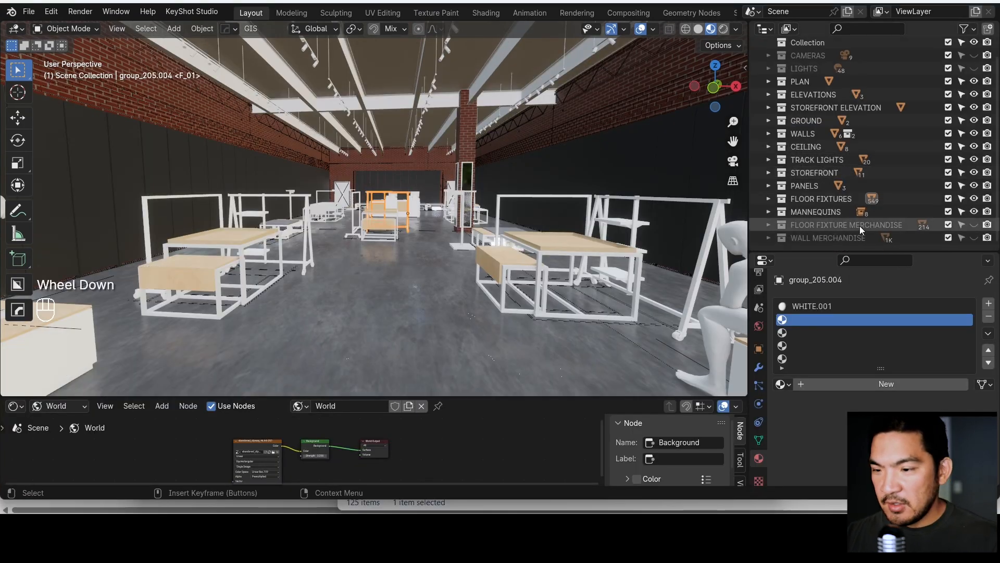
{"action": "left_click", "coordinate": [855, 226]}
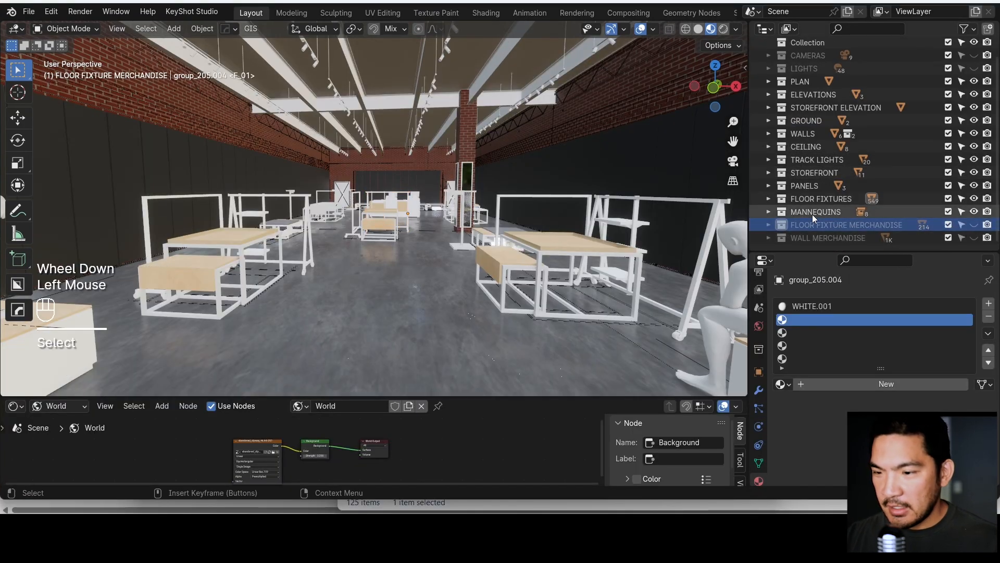
{"action": "left_click", "coordinate": [973, 225]}
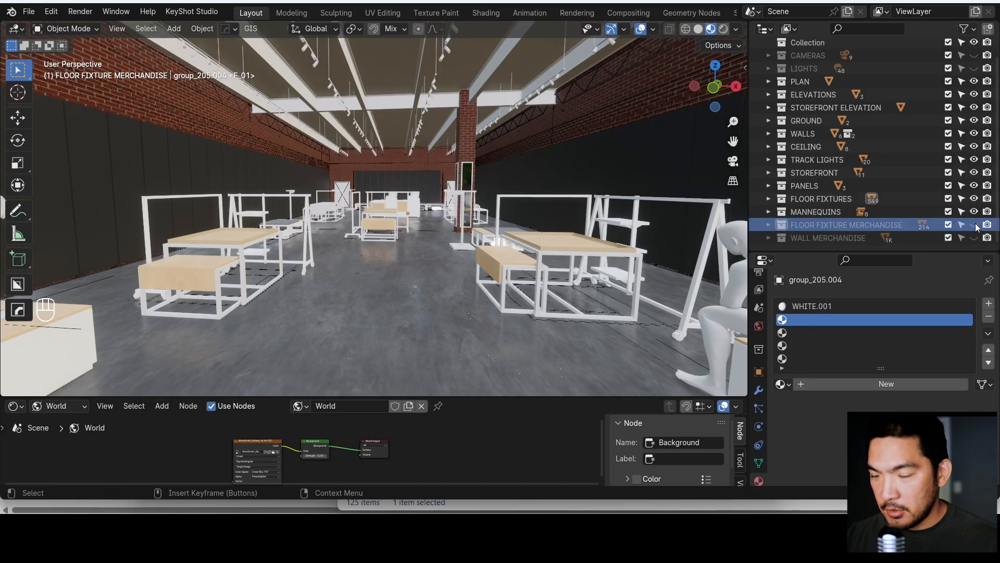
- Examine the merchandise on the floor fixtures up close, including the red T-shirts, folded stacks, cap and shoes
{"action": "middle_click_drag", "start_coordinate": [579, 243], "coordinate": [554, 223], "text": "shift"}
{"action": "scroll", "coordinate": [554, 223], "scroll_direction": "up", "scroll_amount": 1}
{"action": "key", "text": "shift+grave"}
{"action": "left_click", "coordinate": [555, 223]}
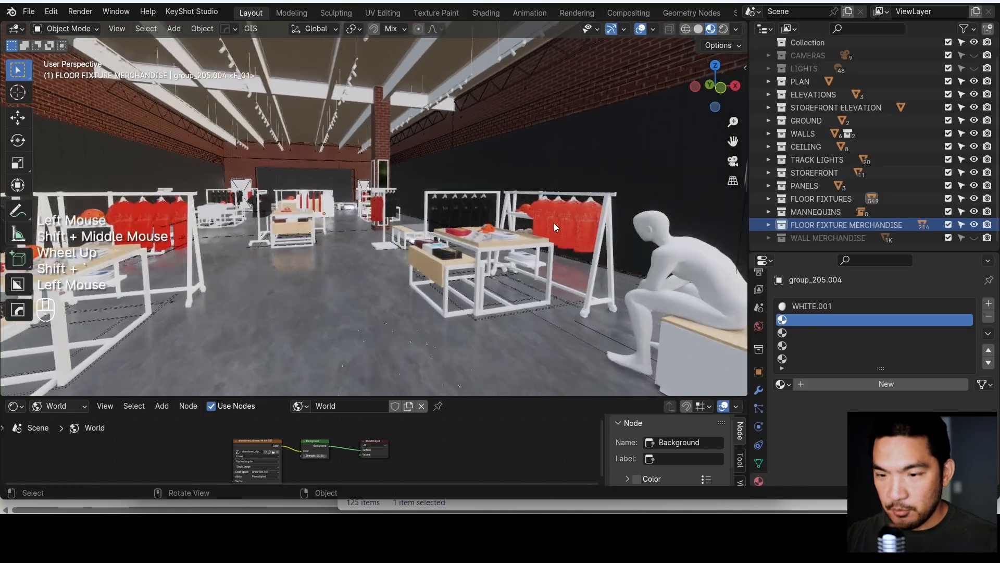
{"action": "left_click", "coordinate": [553, 223]}
{"action": "key", "text": "z"}
{"action": "scroll", "coordinate": [525, 225], "scroll_direction": "down", "scroll_amount": 3}
{"action": "mouse_move", "coordinate": [492, 226]}
{"action": "middle_mouse_down"}
{"action": "mouse_move", "coordinate": [361, 250]}
{"action": "mouse_move", "coordinate": [490, 238]}
{"action": "middle_mouse_up"}
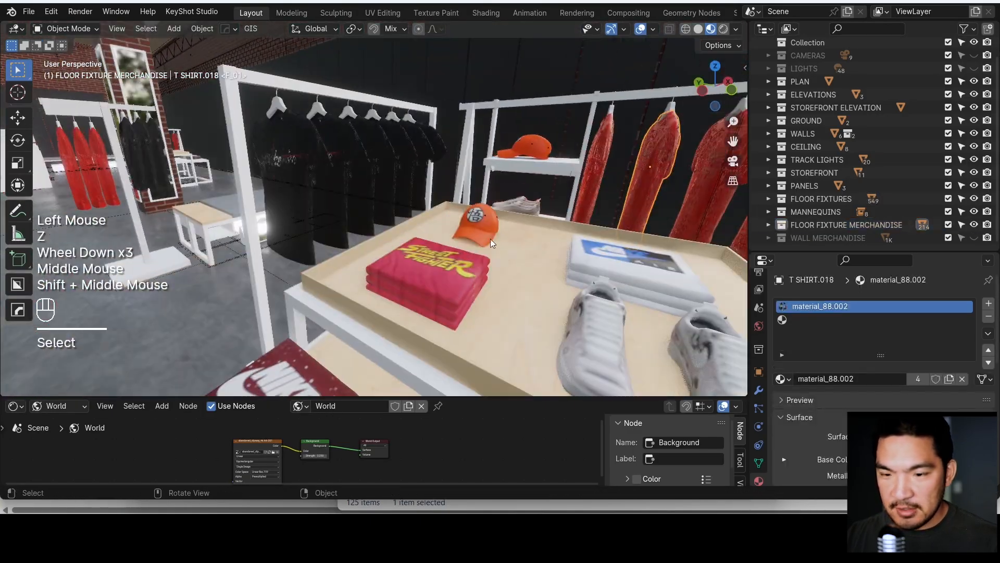
{"action": "scroll", "coordinate": [548, 294], "scroll_direction": "down", "scroll_amount": 1}
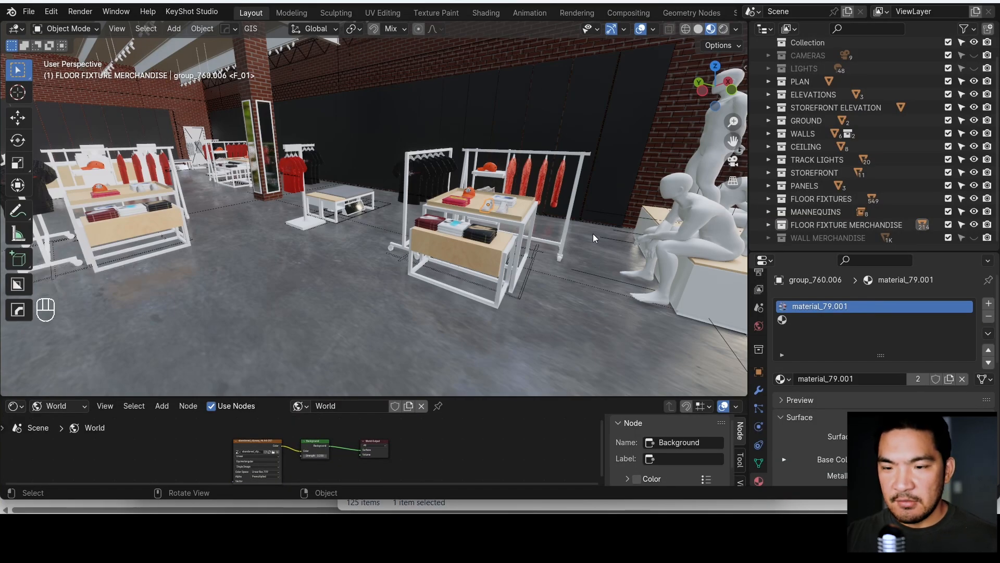
{"action": "scroll", "coordinate": [888, 179], "scroll_direction": "down", "scroll_amount": 3}
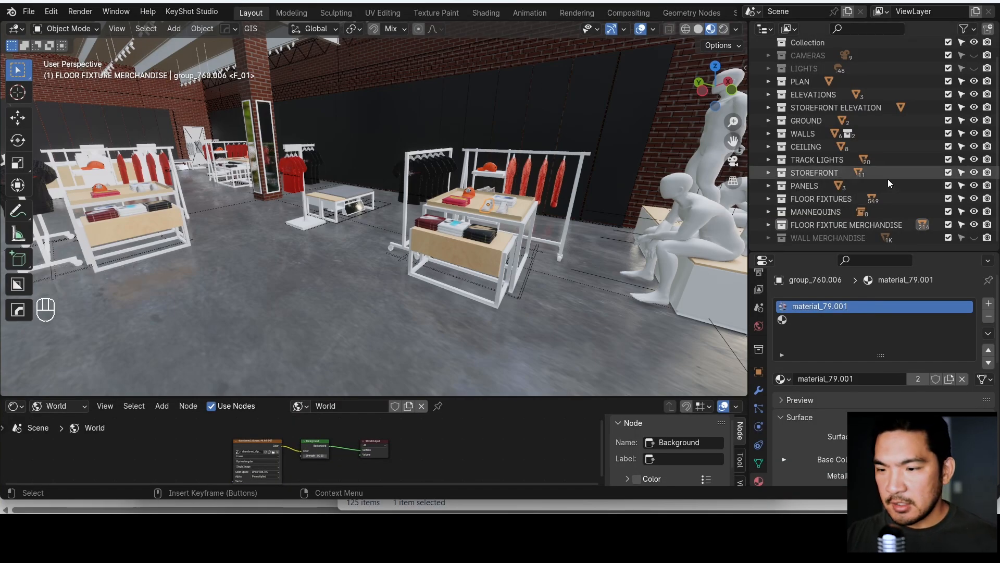
- Make the WALL MERCHANDISE collection visible and inspect the framed artwork and products on the store walls
{"action": "left_click", "coordinate": [974, 238]}
{"action": "middle_click_drag", "start_coordinate": [563, 151], "coordinate": [558, 157], "text": "shift"}
{"action": "key", "text": "shift+grave"}
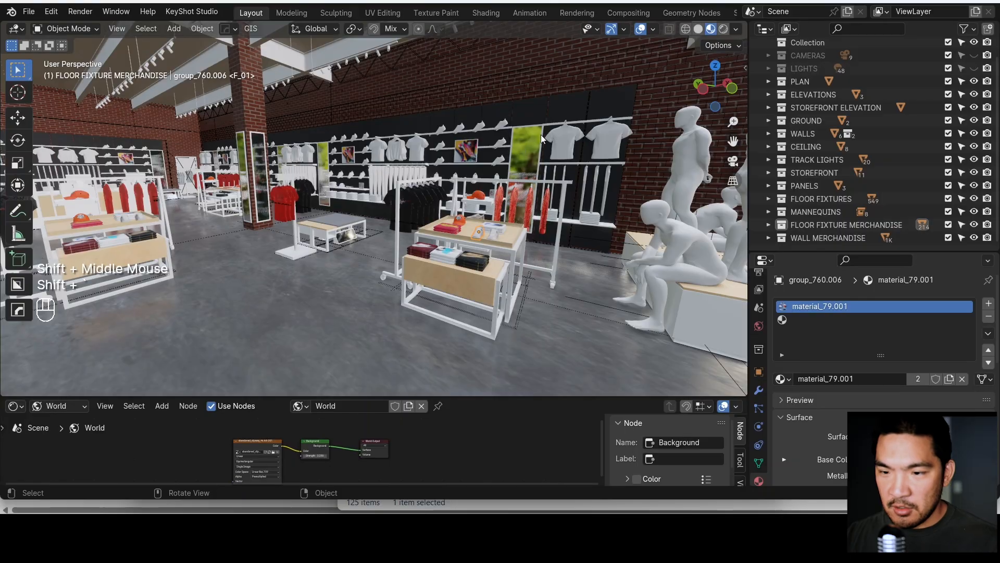
{"action": "left_click", "coordinate": [473, 152]}
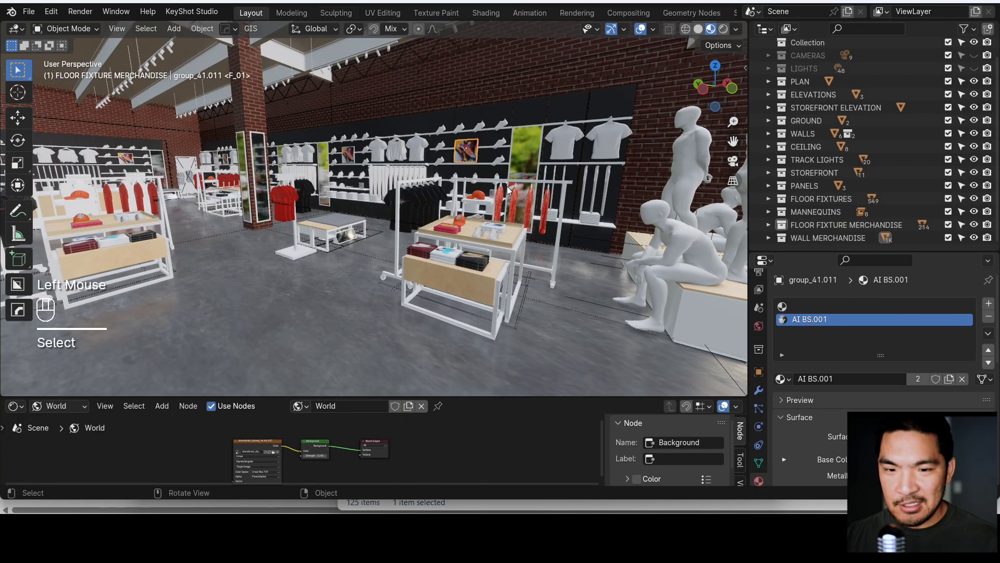
{"action": "key", "text": "shift+grave"}
{"action": "left_click", "coordinate": [240, 205]}
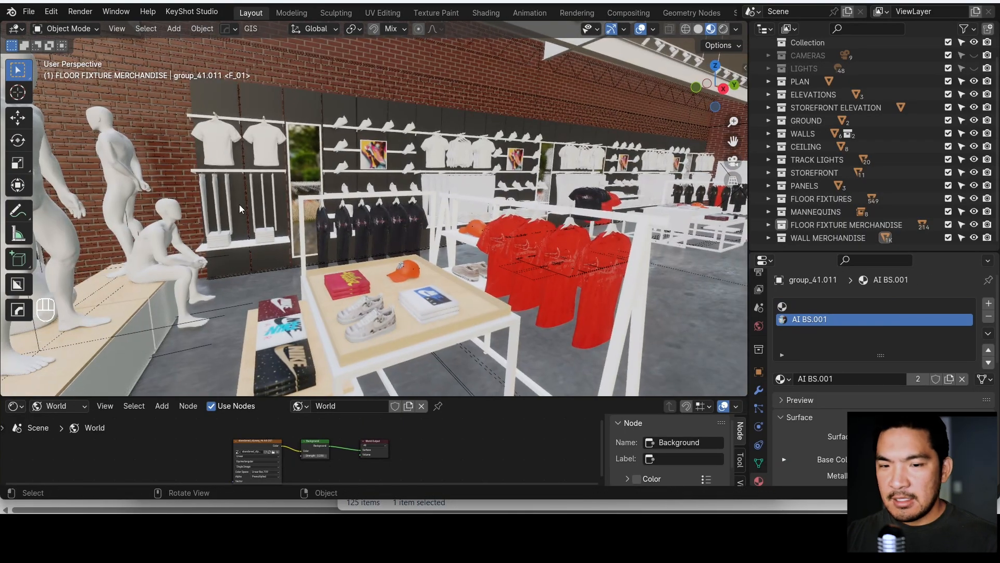
- Isolate the standing mannequins in local view for inspection and return to the full scene
{"action": "left_click", "coordinate": [148, 195]}
{"action": "key", "text": "alt+q"}
{"action": "middle_click_drag", "start_coordinate": [218, 196], "coordinate": [291, 198]}
{"action": "scroll", "coordinate": [368, 219], "scroll_direction": "up", "scroll_amount": 2}
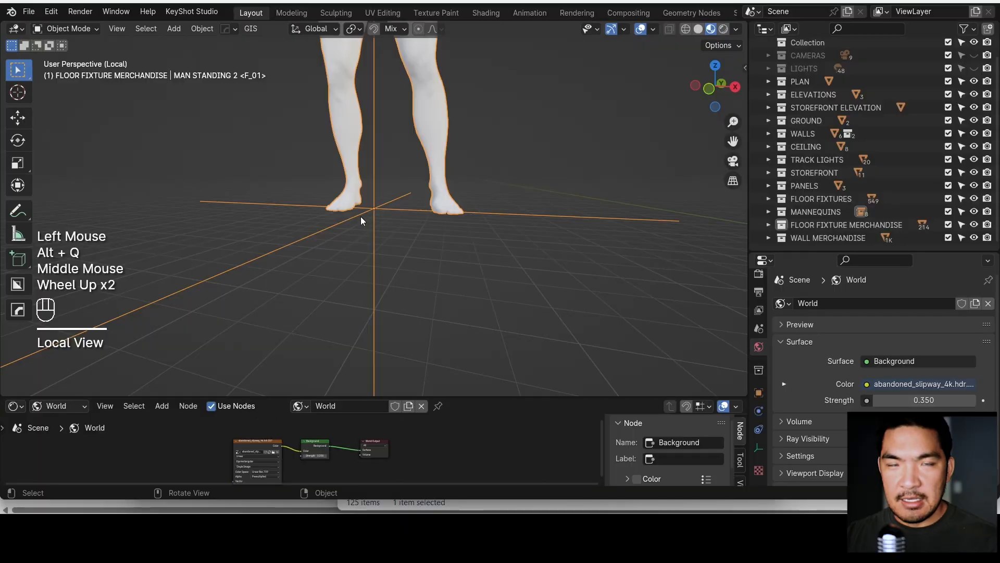
{"action": "key", "text": "alt+q"}
- Select all objects in the WALL MERCHANDISE collection and copy them
{"action": "scroll", "coordinate": [438, 157], "scroll_direction": "up", "scroll_amount": 1}
{"action": "middle_click_drag", "start_coordinate": [389, 220], "coordinate": [445, 193], "text": "shift"}
{"action": "left_click", "coordinate": [444, 146]}
{"action": "scroll", "coordinate": [445, 194], "scroll_direction": "up", "scroll_amount": 1}
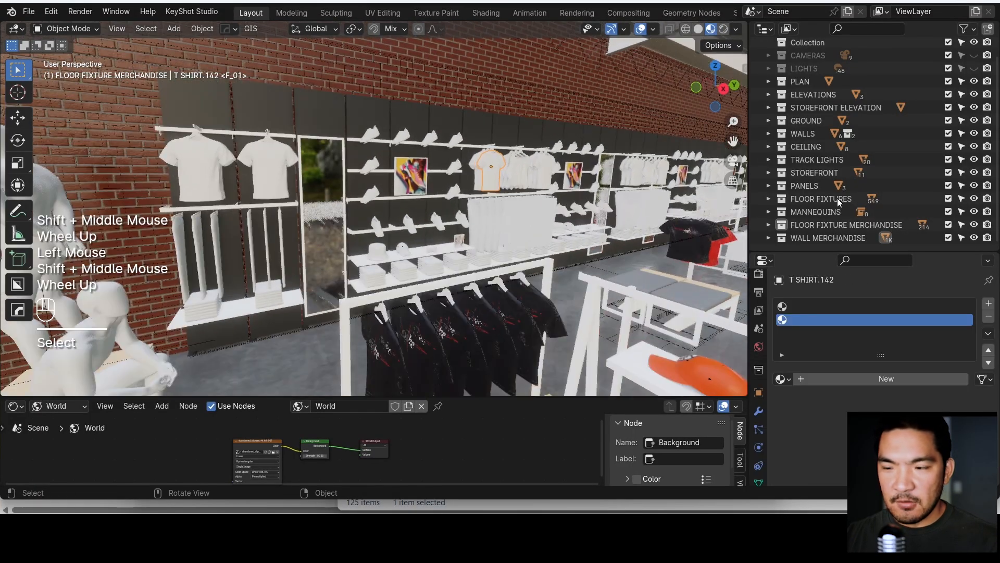
{"action": "left_click", "coordinate": [839, 239]}
{"action": "right_click", "coordinate": [839, 239]}
{"action": "left_click", "coordinate": [709, 269]}
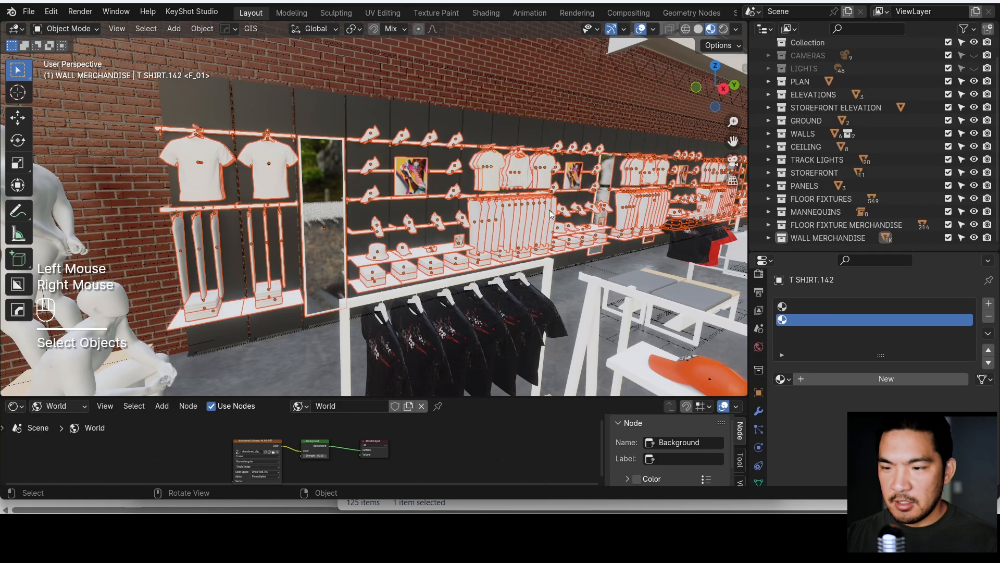
{"action": "scroll", "coordinate": [551, 213], "scroll_direction": "down", "scroll_amount": 2}
{"action": "middle_click_drag", "start_coordinate": [551, 214], "coordinate": [491, 214], "text": "shift"}
{"action": "key", "text": "ctrl+c"}
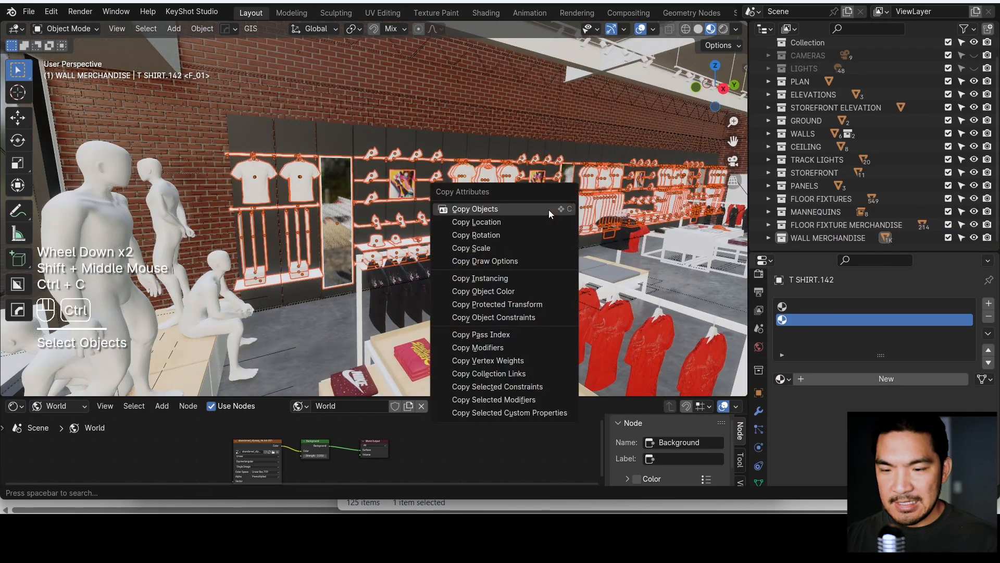
{"action": "left_click", "coordinate": [491, 214]}
- Start a new Blender session and delete the default camera, cube and light
{"action": "key", "text": "super"}
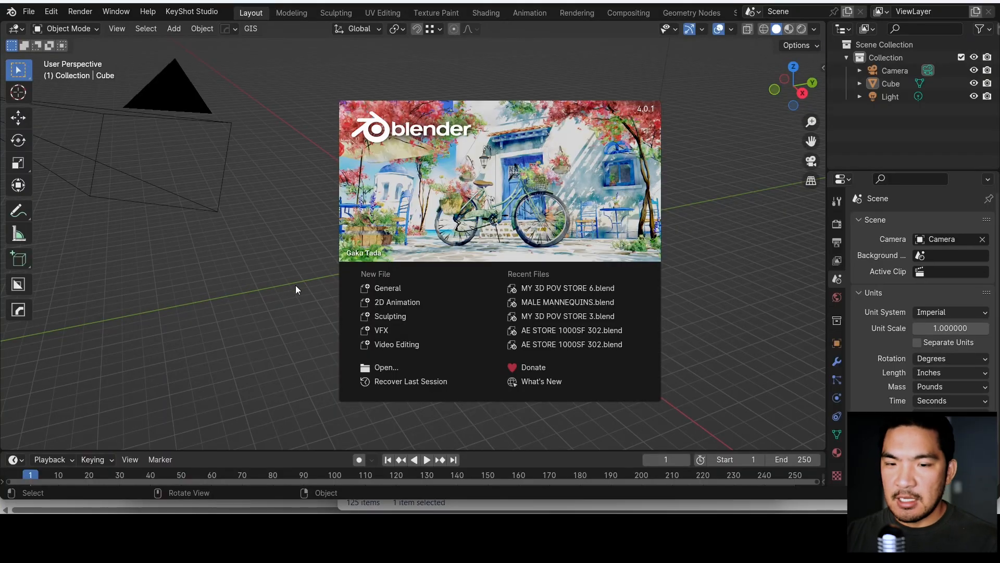
{"action": "left_click", "coordinate": [295, 289]}
{"action": "scroll", "coordinate": [329, 279], "scroll_direction": "down", "scroll_amount": 2}
{"action": "key", "text": "a"}
{"action": "middle_click_drag", "start_coordinate": [343, 263], "coordinate": [420, 263]}
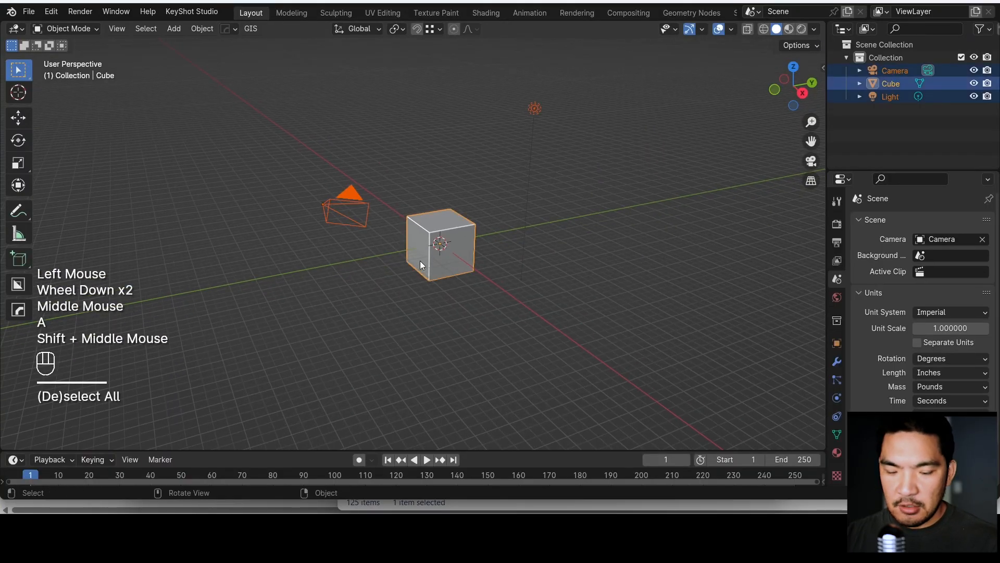
{"action": "key", "text": "x"}
{"action": "left_click", "coordinate": [419, 260]}
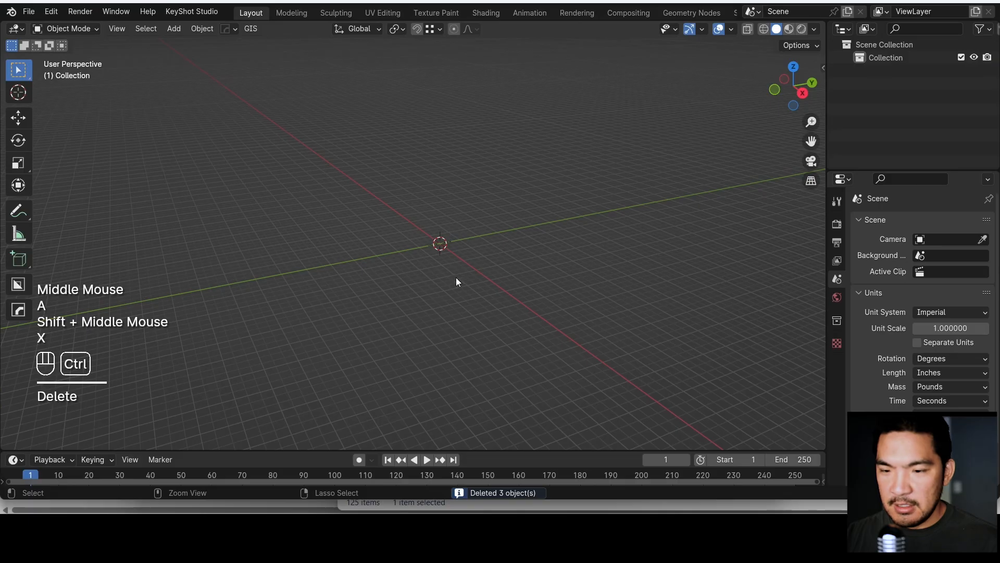
- Paste the copied wall merchandise and move it into a new collection named WALL MERCHANDISE
{"action": "key", "text": "ctrl+v"}
{"action": "middle_click_drag", "start_coordinate": [476, 273], "coordinate": [561, 217]}
{"action": "scroll", "coordinate": [547, 237], "scroll_direction": "up", "scroll_amount": 2}
{"action": "key", "text": "m"}
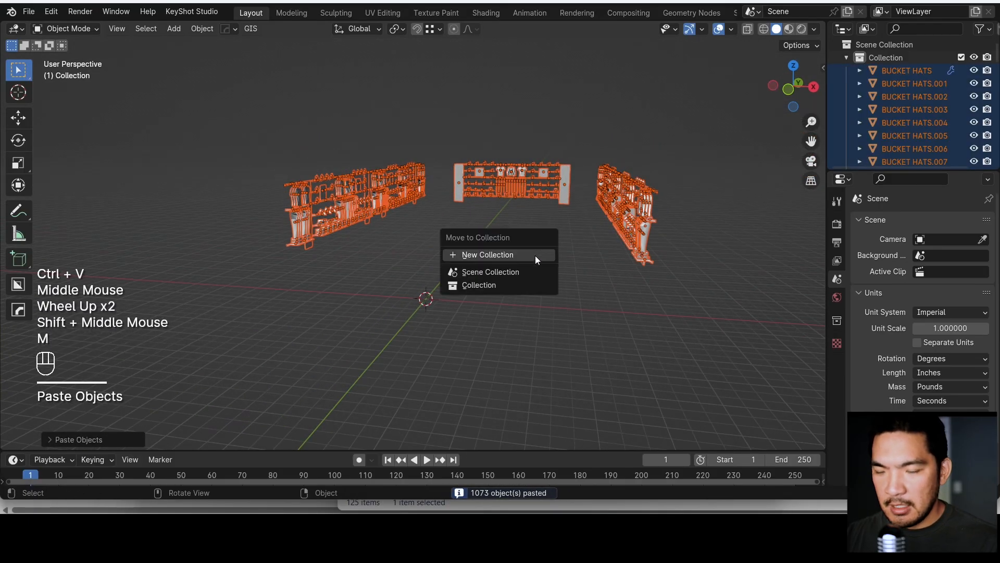
{"action": "left_click", "coordinate": [498, 255]}
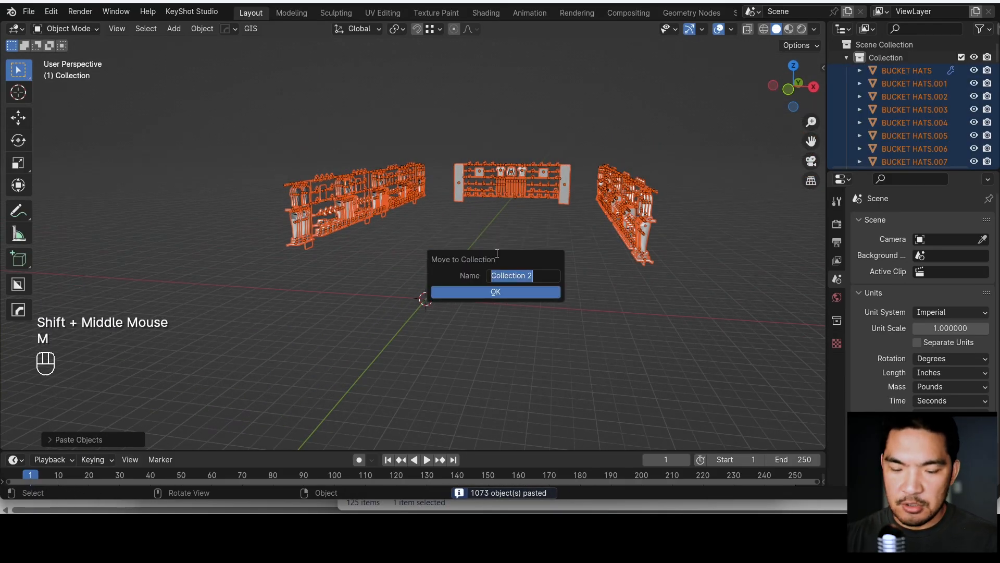
{"action": "type", "text": "WALL MERCHANS"}
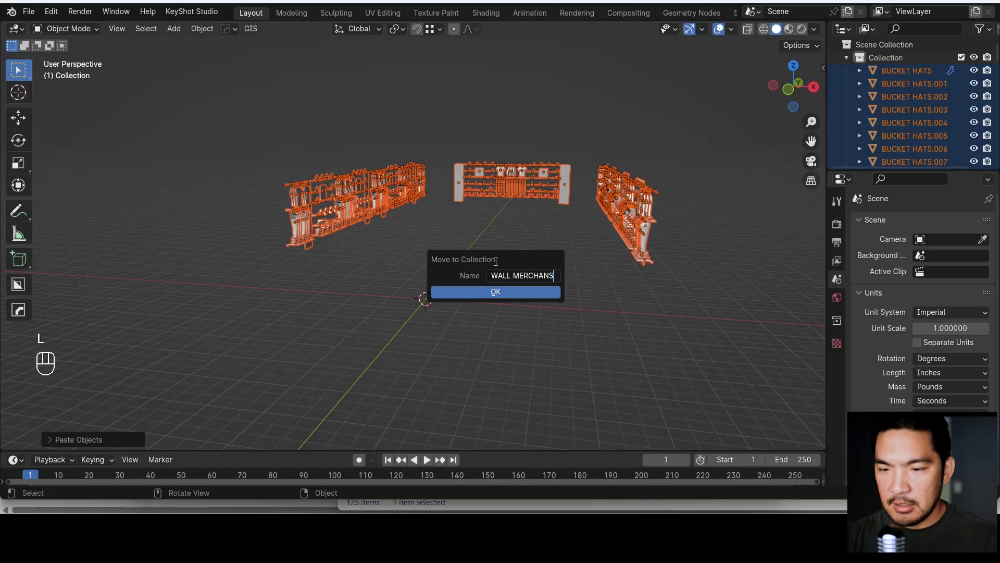
{"action": "key", "text": "BackSpace"}
{"action": "type", "text": "DISE"}
{"action": "key", "text": "Return"}
- Save the new file as WALL MERCHANDISE.blend in the store project's 3D folder
{"action": "key", "text": "ctrl+s"}
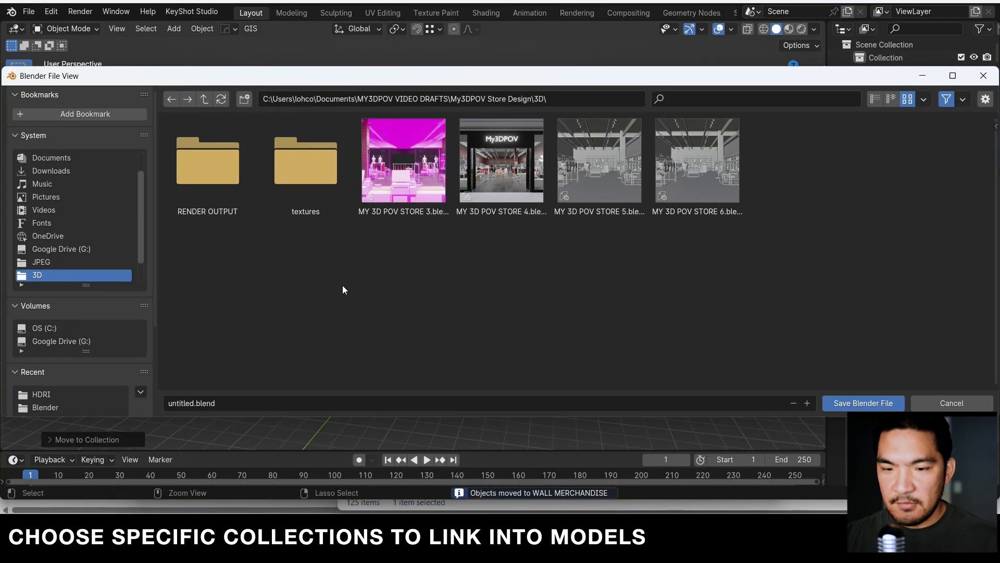
{"action": "left_click", "coordinate": [175, 403]}
{"action": "double_click", "coordinate": [175, 403]}
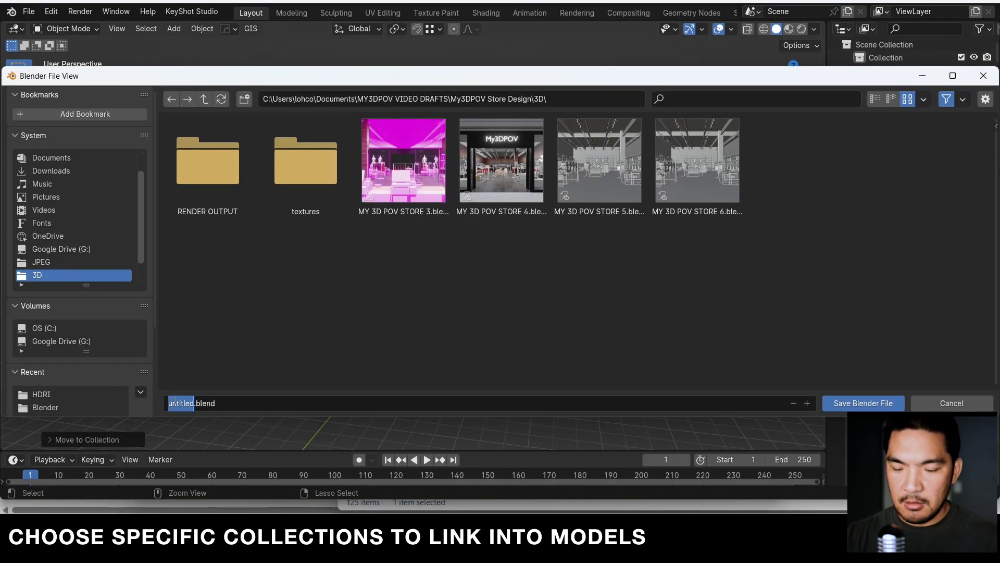
{"action": "type", "text": "WALL MERCHANDISE"}
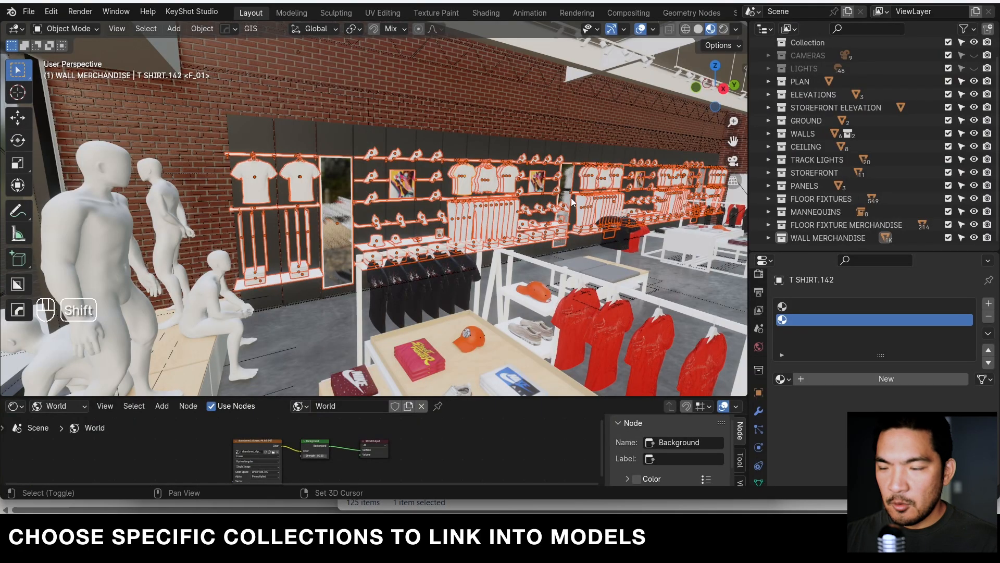
- Switch back to the store model and delete all the selected wall merchandise objects
{"action": "middle_click_drag", "start_coordinate": [571, 197], "coordinate": [496, 201], "text": "shift"}
{"action": "key", "text": "x"}
{"action": "left_click", "coordinate": [378, 143]}
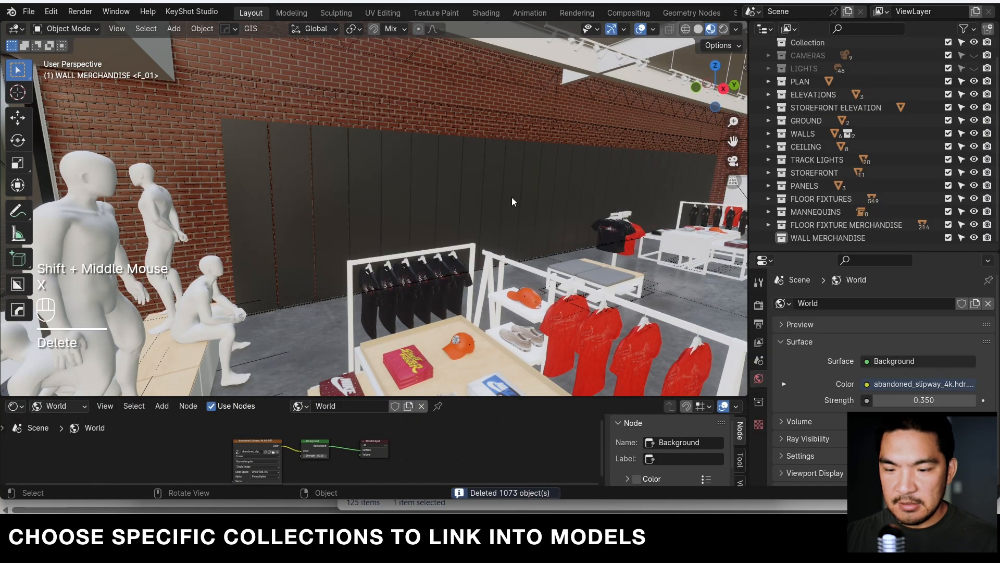
{"action": "left_click", "coordinate": [29, 11]}
{"action": "key", "text": "ctrl+shift+s"}
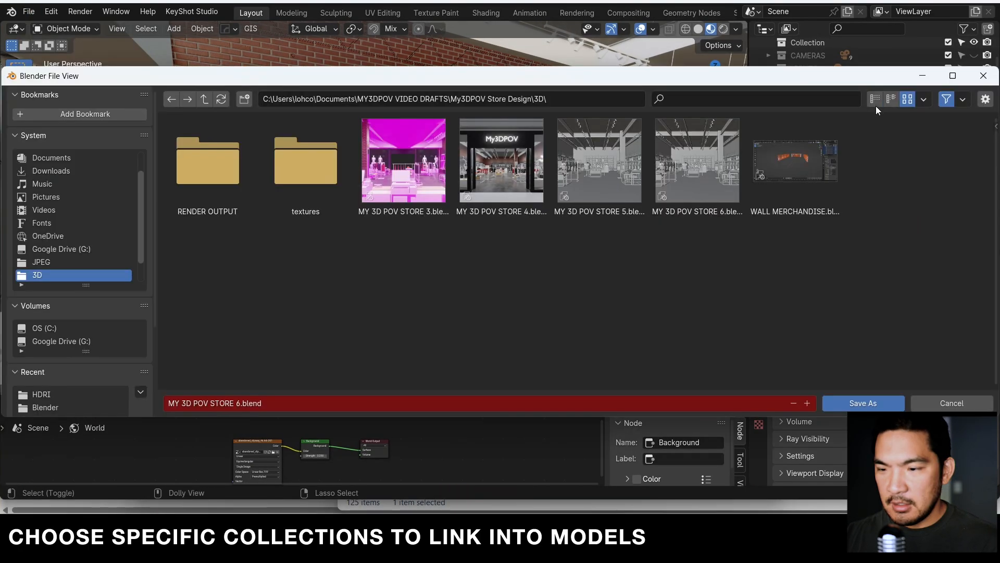
{"action": "left_click", "coordinate": [873, 103]}
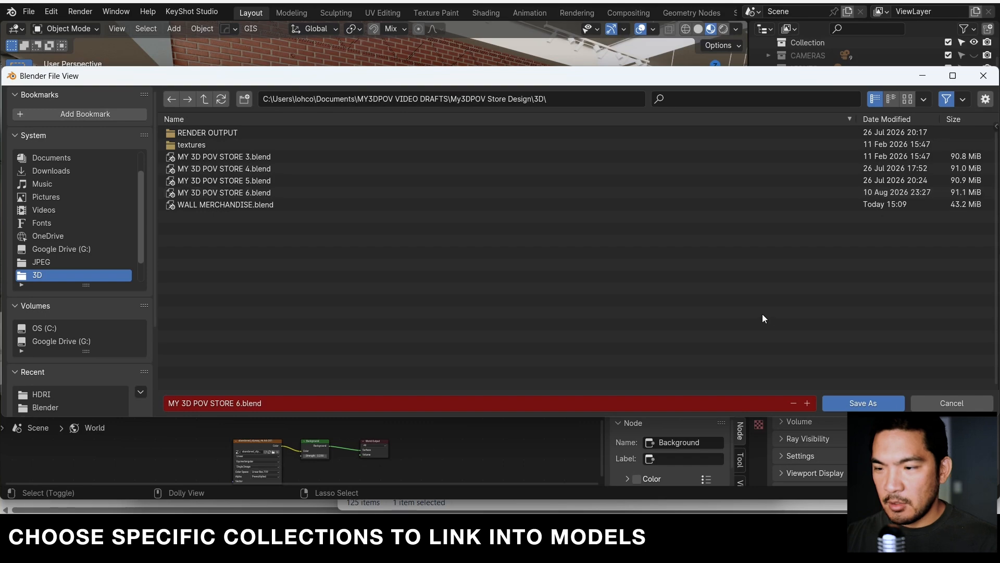
{"action": "key", "text": "Escape"}
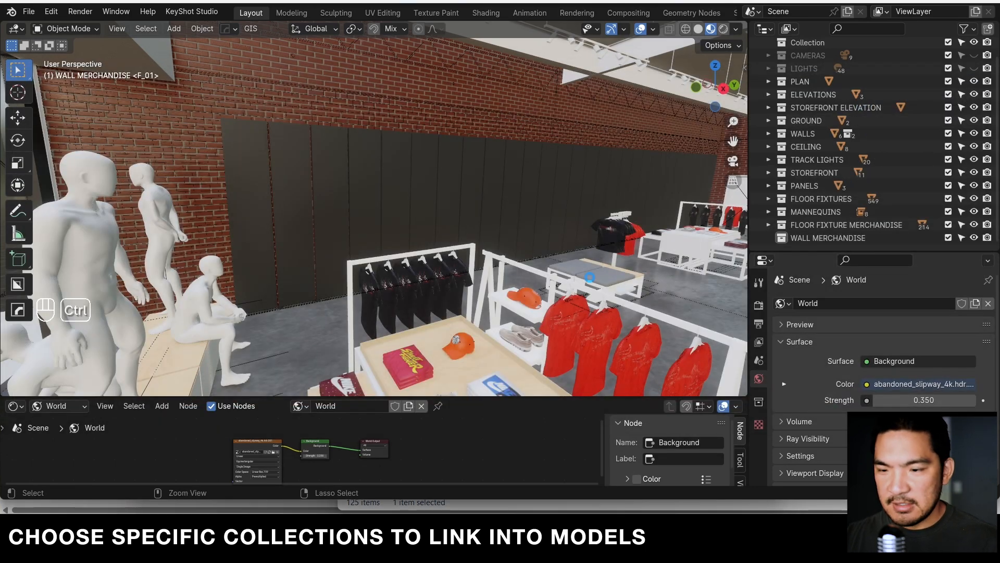
- Save the store model without its wall merchandise as MY 3D POV STORE 6.blend in the 3D folder
{"action": "key", "text": "ctrl+shift+s"}
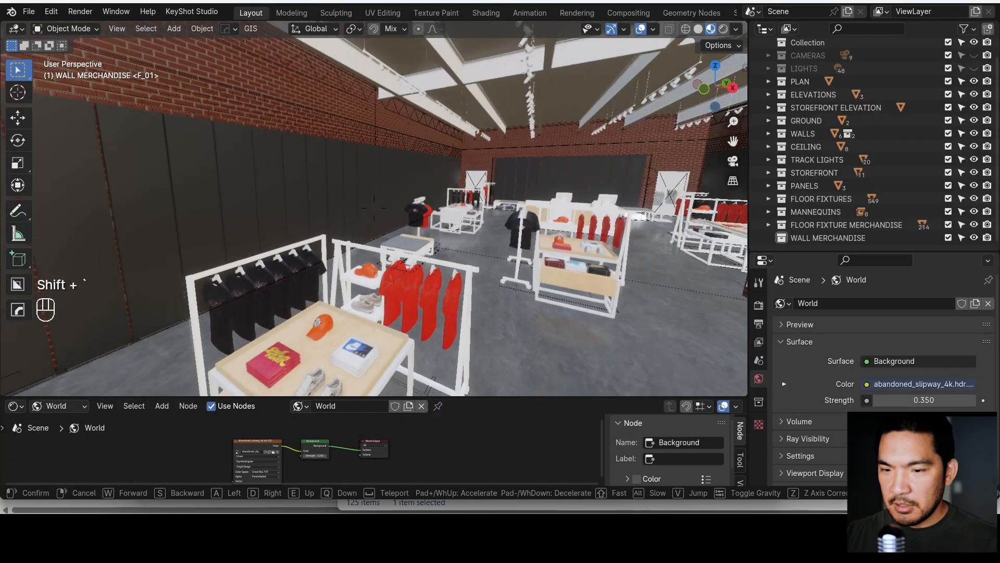
- Show the store from outside in wireframe and snap the 3D cursor to the world origin
{"action": "key", "text": "s"}
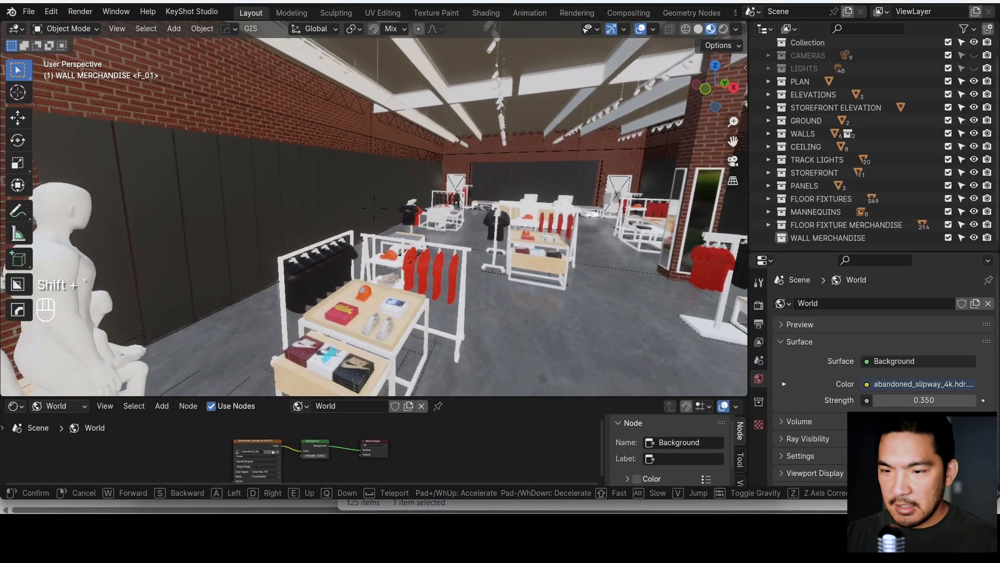
{"action": "key", "text": "shift+s"}
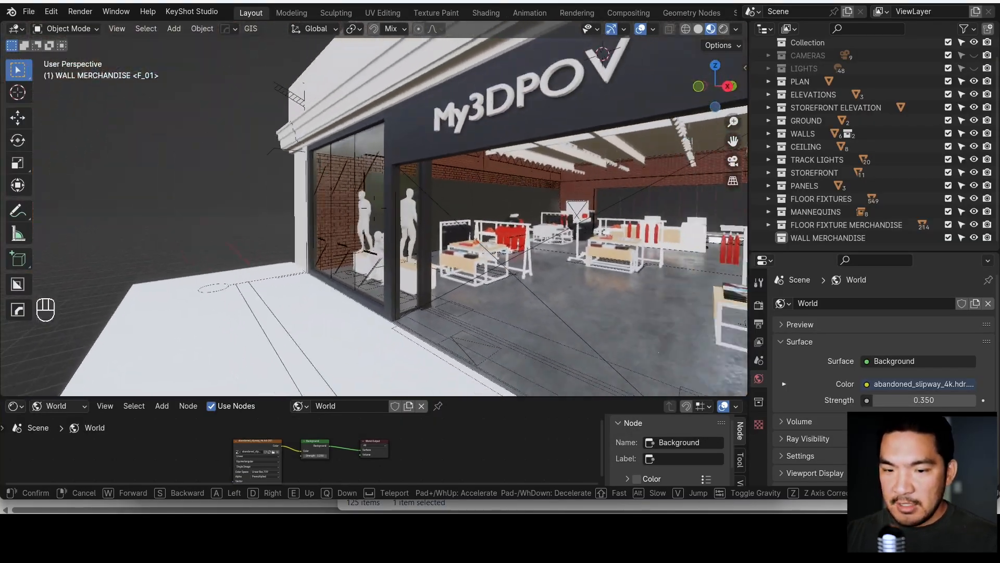
{"action": "key", "text": "shift+grave"}
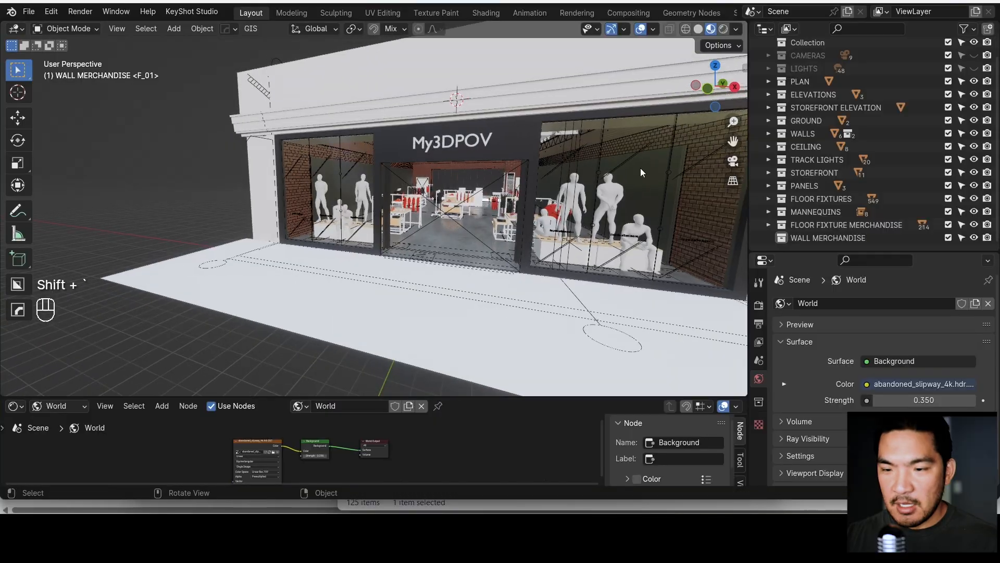
{"action": "key", "text": "shift+z"}
{"action": "left_click", "coordinate": [602, 210]}
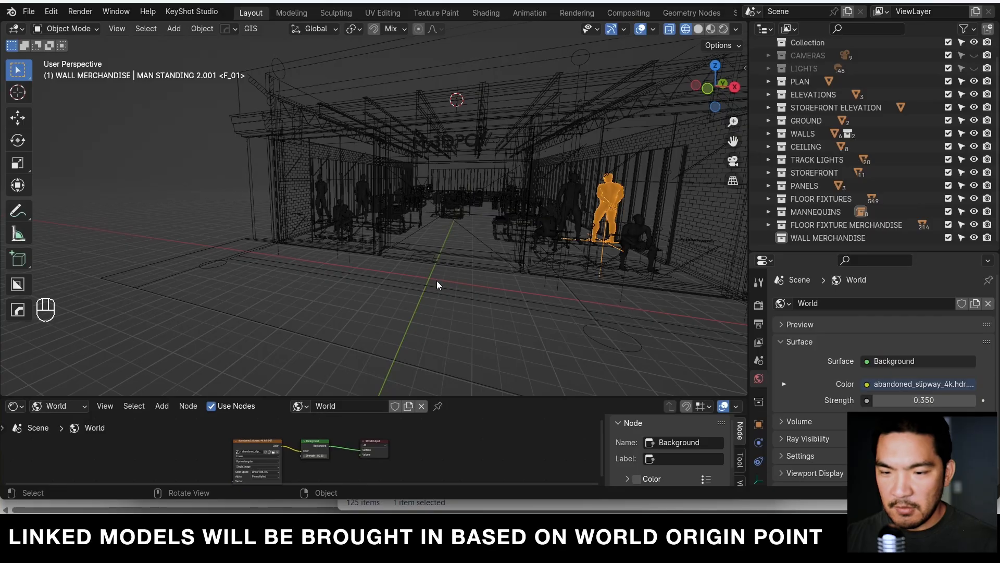
{"action": "middle_click", "coordinate": [420, 268], "text": "shift"}
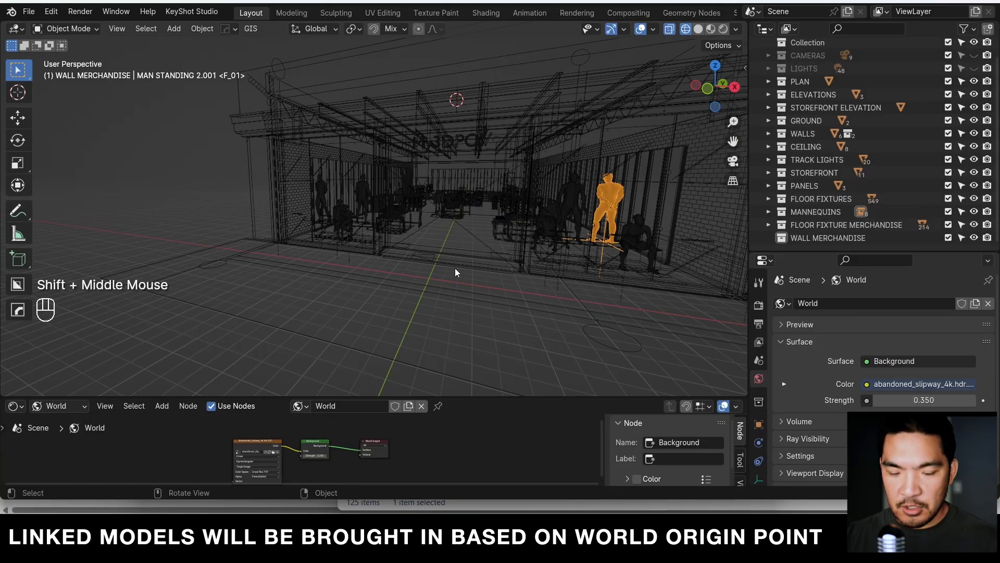
{"action": "key", "text": "shift+s"}
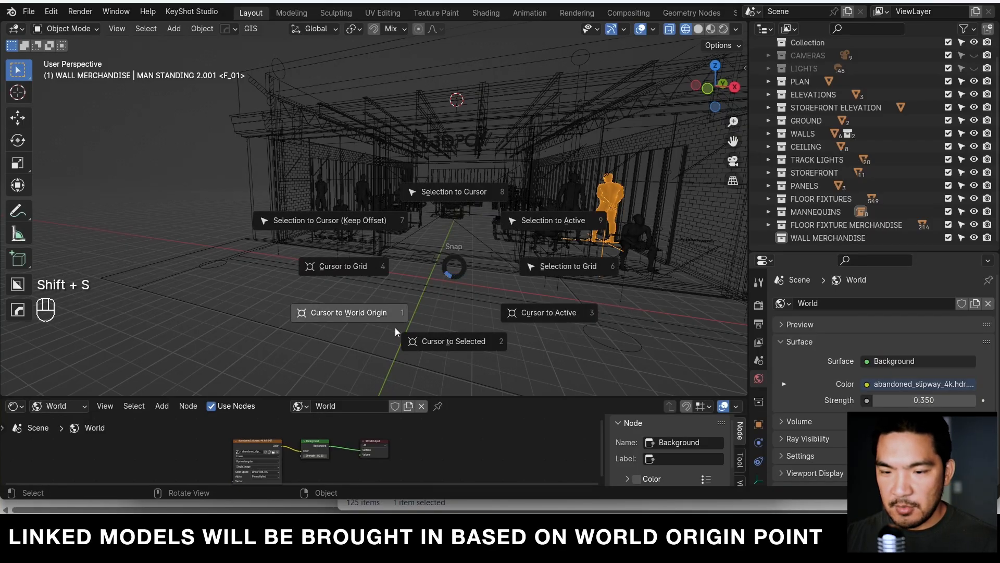
{"action": "left_click", "coordinate": [361, 314]}
- Link the WALL MERCHANDISE collection from WALL MERCHANDISE.blend into the store model
{"action": "left_click", "coordinate": [29, 11]}
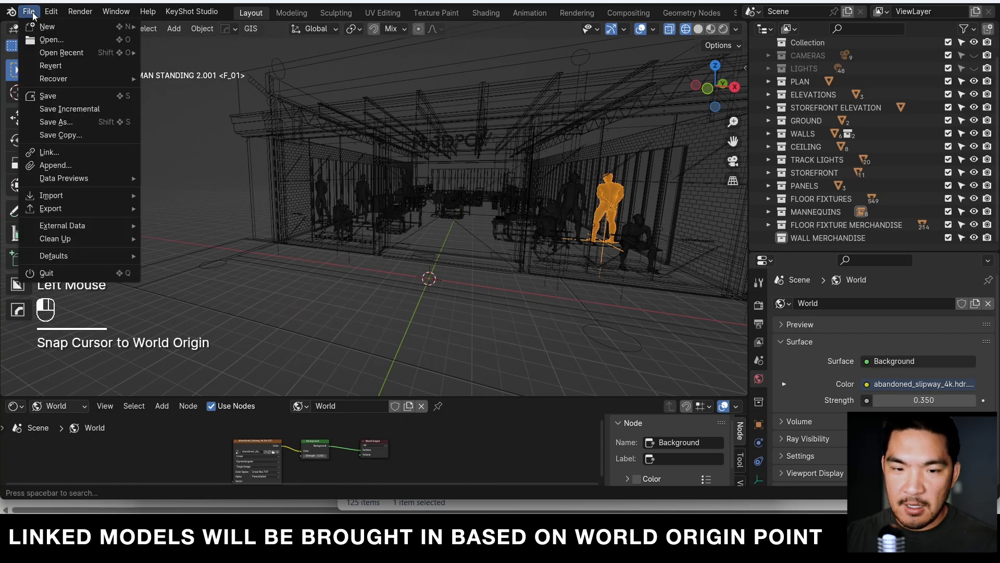
{"action": "left_click", "coordinate": [63, 151]}
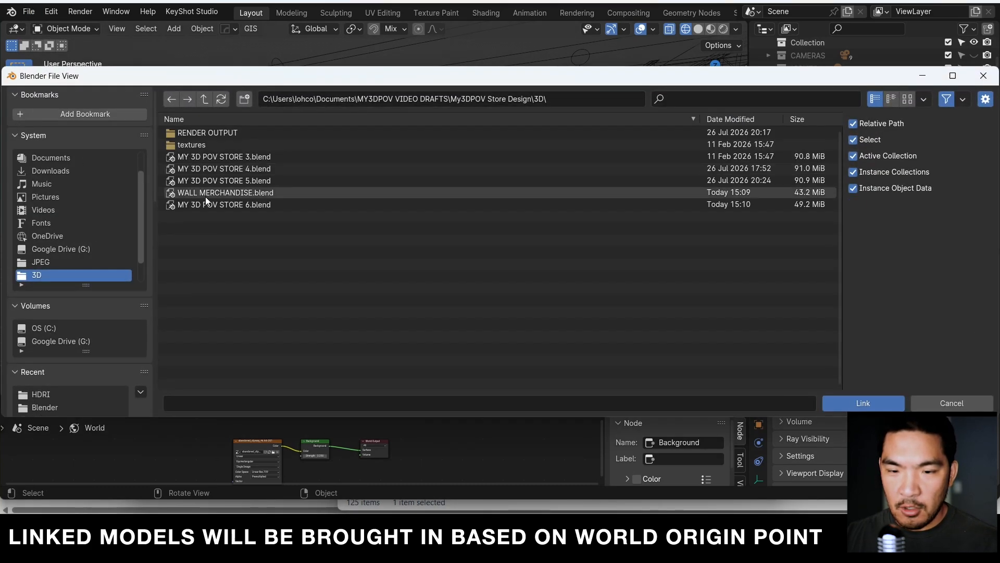
{"action": "double_click", "coordinate": [227, 194]}
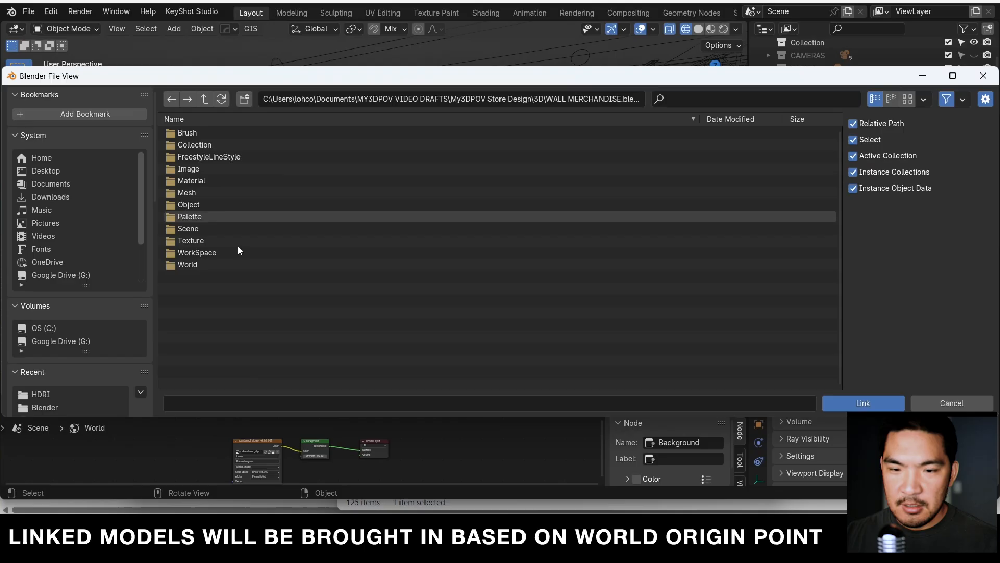
{"action": "double_click", "coordinate": [199, 144]}
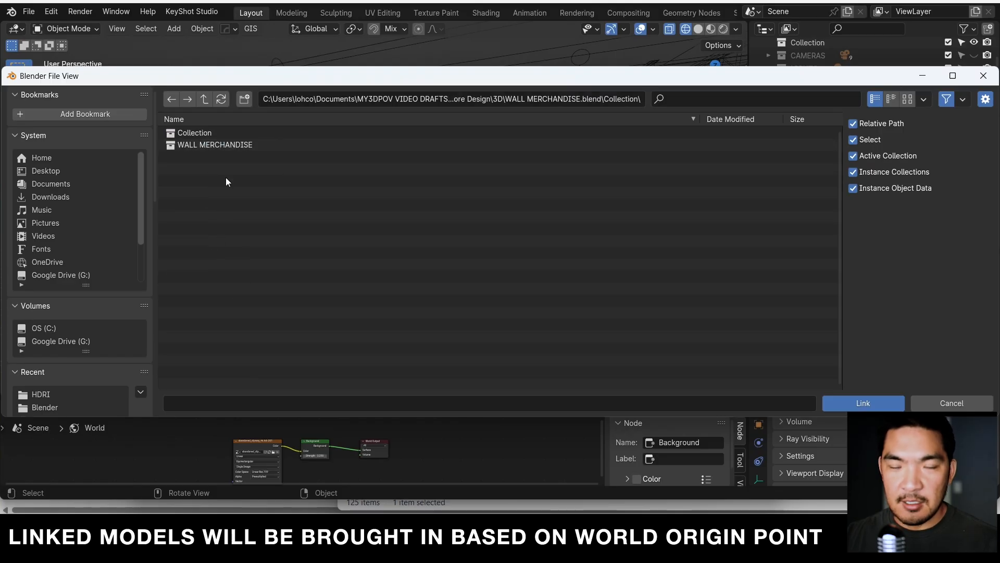
{"action": "left_click", "coordinate": [214, 146]}
{"action": "left_click", "coordinate": [890, 402]}
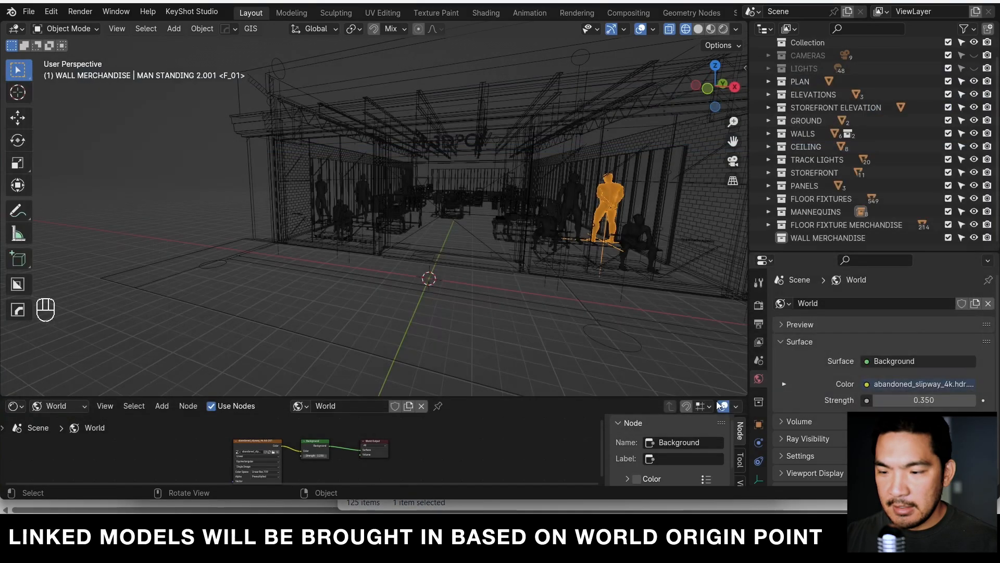
- Return to shaded display, select the linked wall merchandise inside the store and isolate it in local view
{"action": "scroll", "coordinate": [492, 178], "scroll_direction": "up", "scroll_amount": 2}
{"action": "key", "text": "shift+z"}
{"action": "key", "text": "shift+grave"}
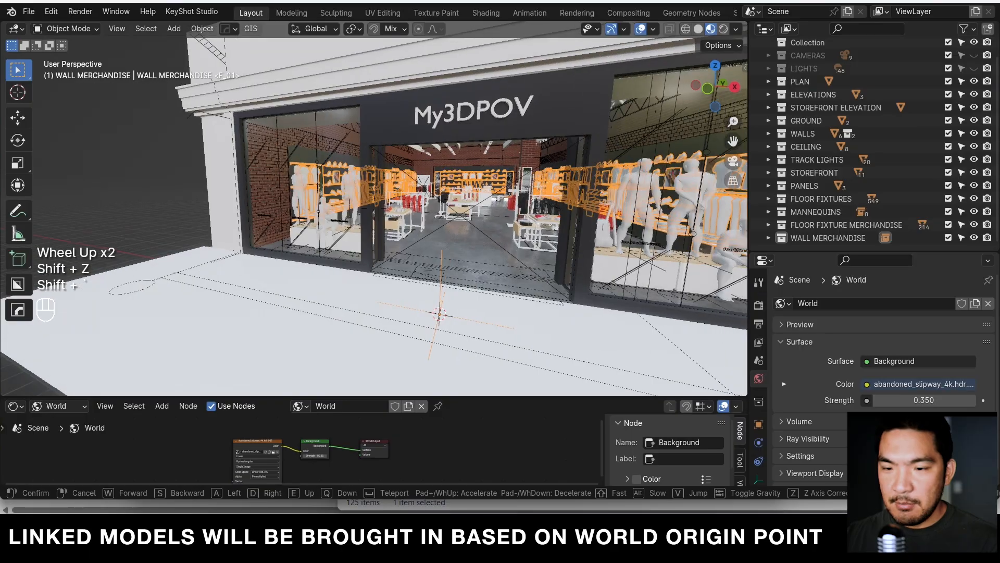
{"action": "key", "text": "w"}
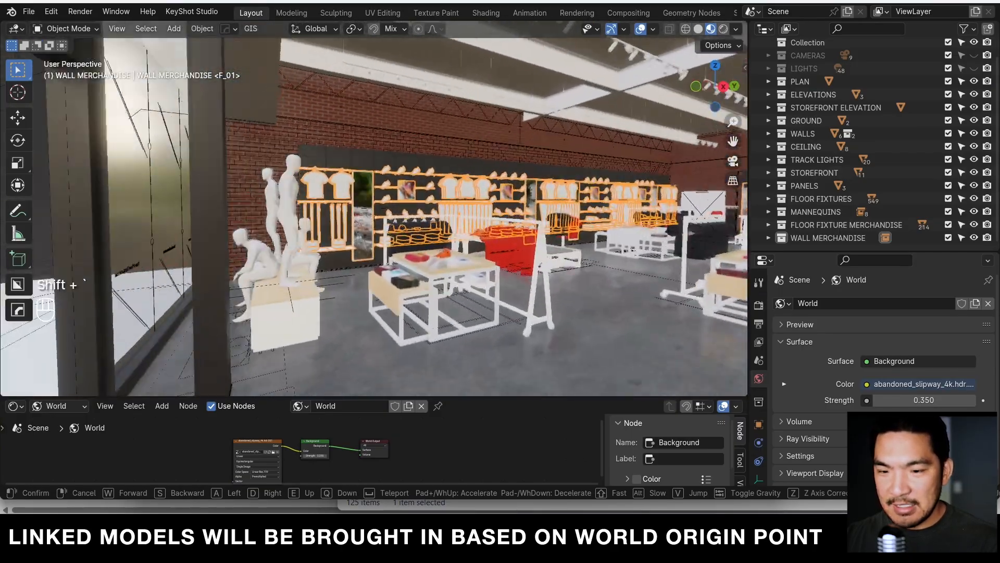
{"action": "left_click", "coordinate": [492, 178]}
{"action": "key", "text": "shift+alt+z"}
{"action": "scroll", "coordinate": [492, 178], "scroll_direction": "up", "scroll_amount": 3}
{"action": "key", "text": "alt+q"}
{"action": "middle_click_drag", "start_coordinate": [492, 178], "coordinate": [543, 223]}
{"action": "key", "text": "shift+alt+z"}
{"action": "key", "text": "z"}
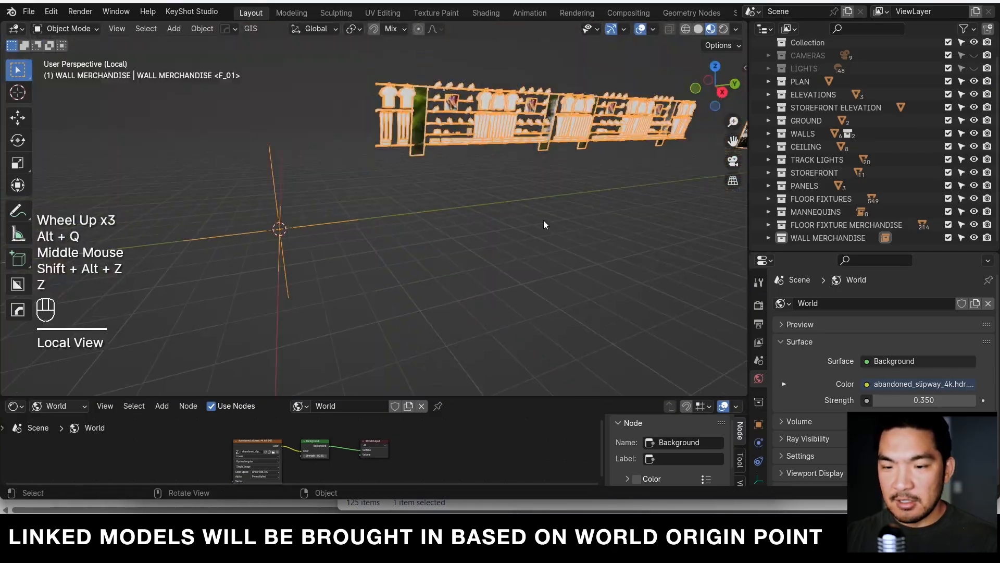
- Try to enter Edit Mode on the linked wall merchandise instance
{"action": "scroll", "coordinate": [384, 192], "scroll_direction": "up", "scroll_amount": 1}
{"action": "left_click", "coordinate": [363, 190]}
{"action": "key", "text": "Tab"}
{"action": "key", "text": "Tab"}
{"action": "key", "text": "Tab"}
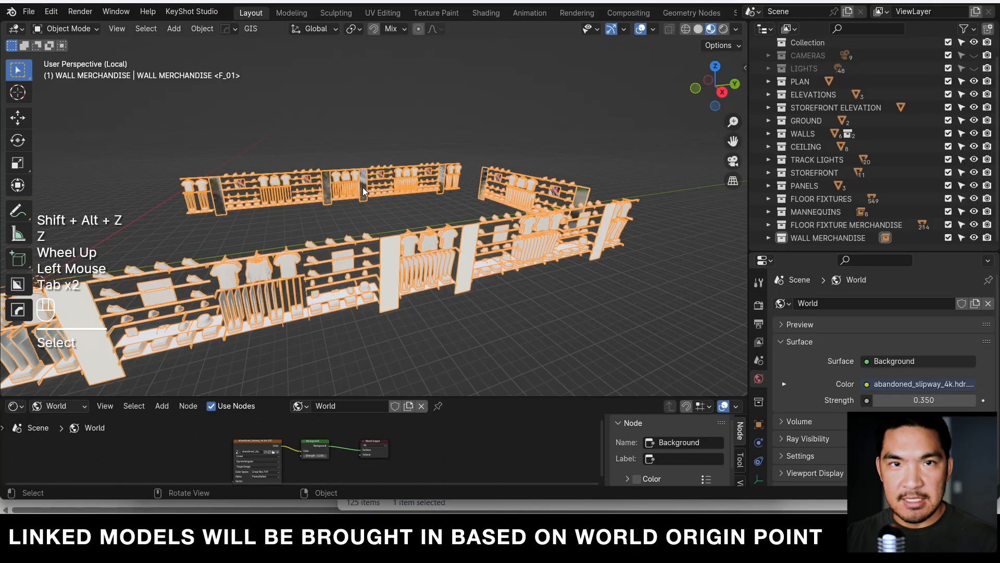
{"action": "key", "text": "Tab"}
{"action": "key", "text": "Tab"}
{"action": "key", "text": "Tab"}
{"action": "key", "text": "Tab"}
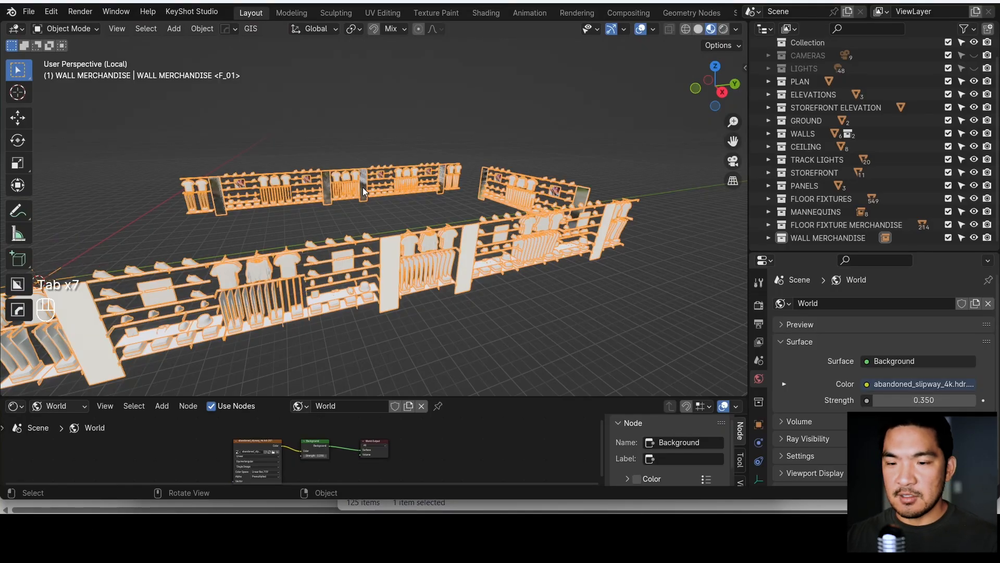
- Exit local view and save the store model with the linked merchandise over MY 3D POV STORE 6.blend
{"action": "key", "text": "alt"}
{"action": "key", "text": "alt+q"}
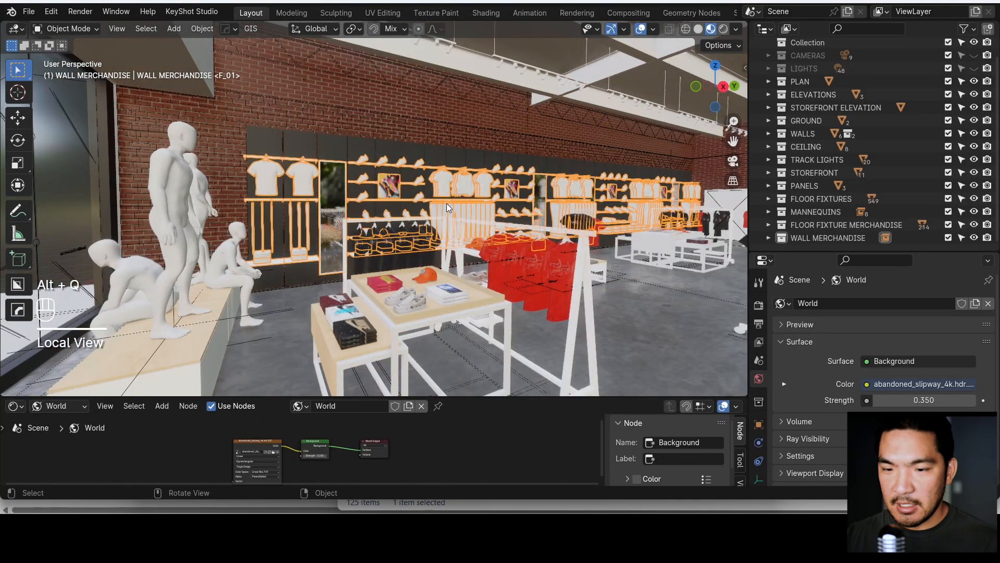
{"action": "key", "text": "shift+z"}
{"action": "key", "text": "shift+z"}
{"action": "key", "text": "ctrl+shift+s"}
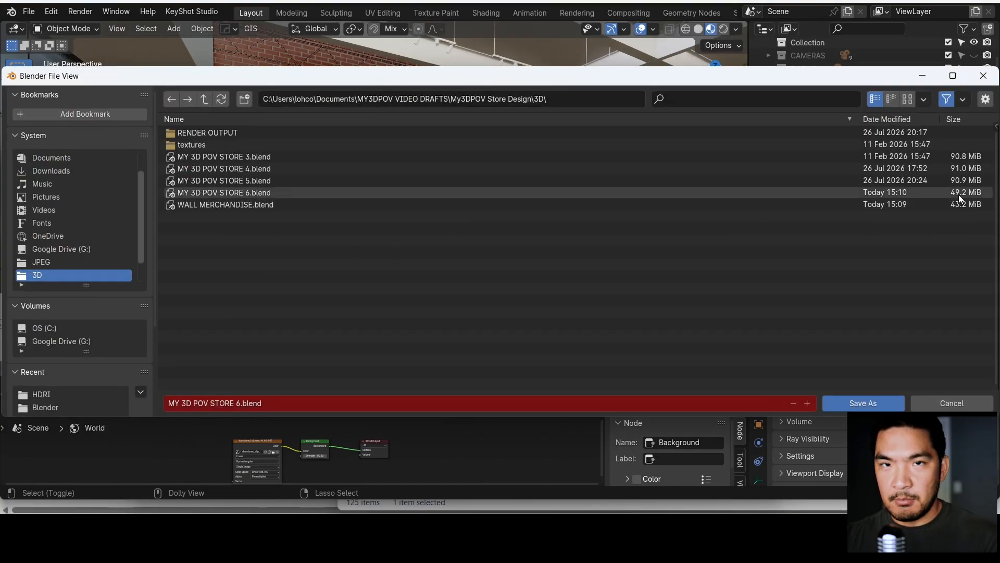
{"action": "left_click", "coordinate": [864, 403]}
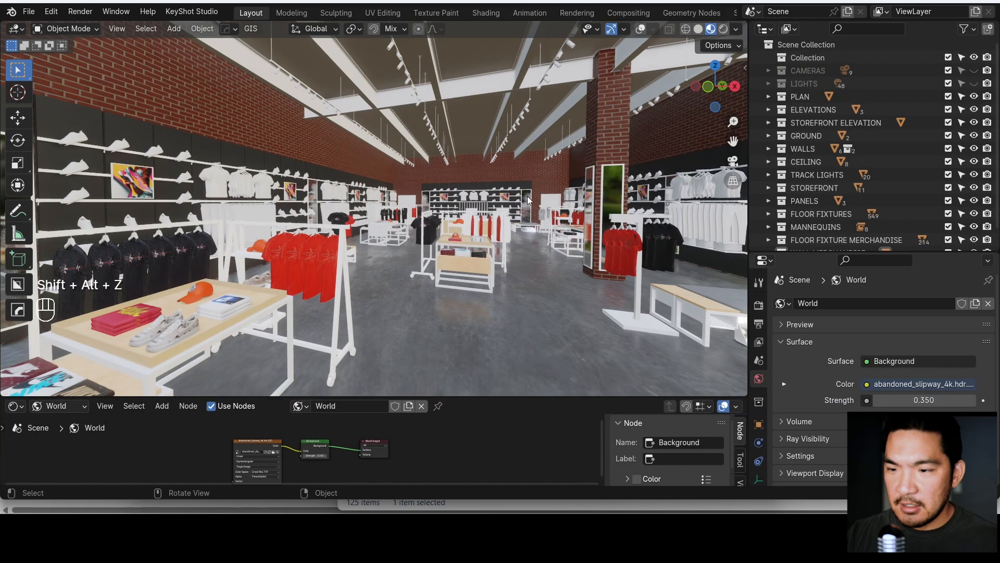
- Unhide the LIGHTS collection, select all its objects and inspect them isolated in local view before returning to the full store
{"action": "scroll", "coordinate": [528, 200], "scroll_direction": "down", "scroll_amount": 3}
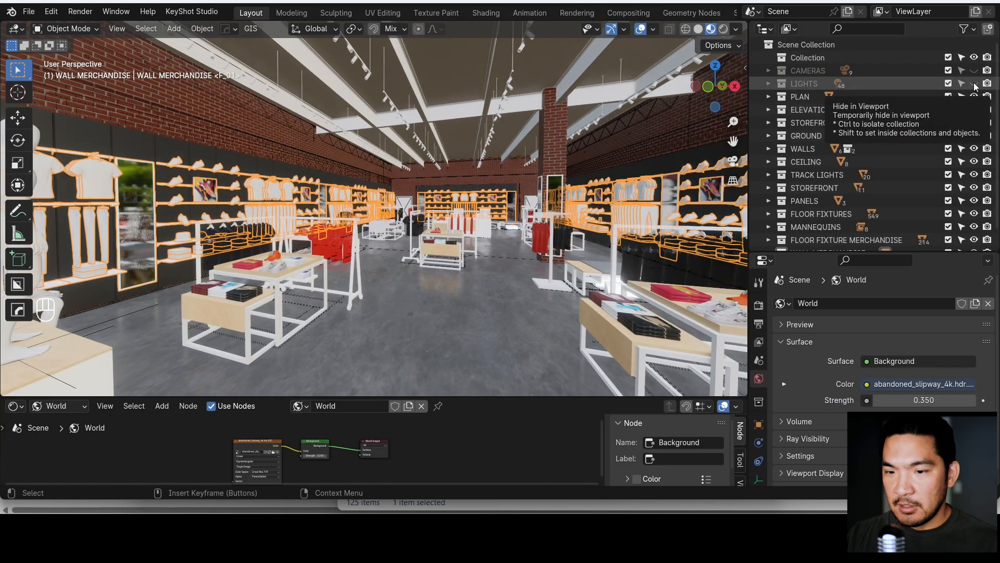
{"action": "left_click", "coordinate": [805, 84]}
{"action": "right_click", "coordinate": [805, 84]}
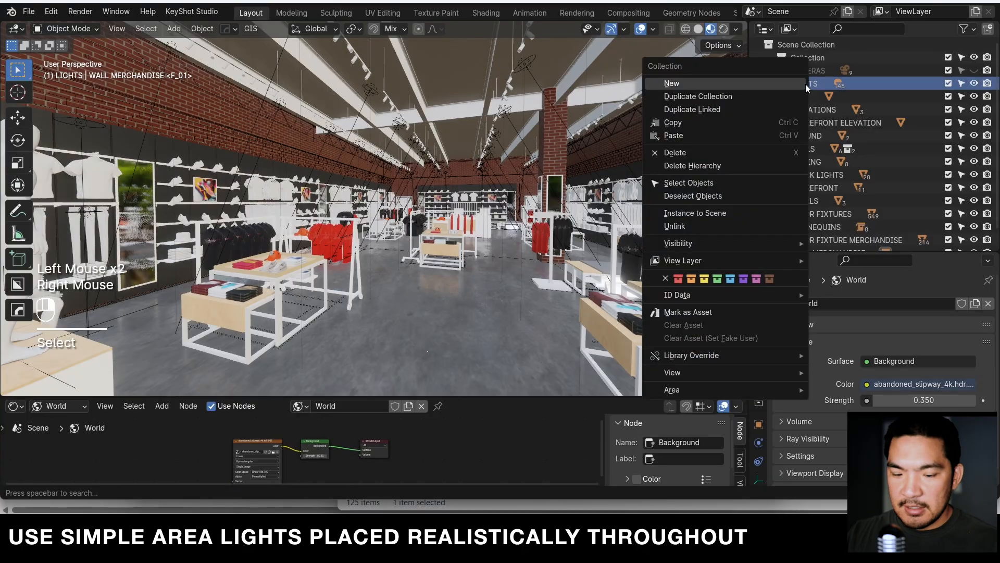
{"action": "left_click", "coordinate": [689, 182]}
{"action": "middle_click_drag", "start_coordinate": [351, 237], "coordinate": [406, 227], "text": "shift"}
{"action": "key", "text": "alt+q"}
{"action": "scroll", "coordinate": [405, 261], "scroll_direction": "up", "scroll_amount": 2}
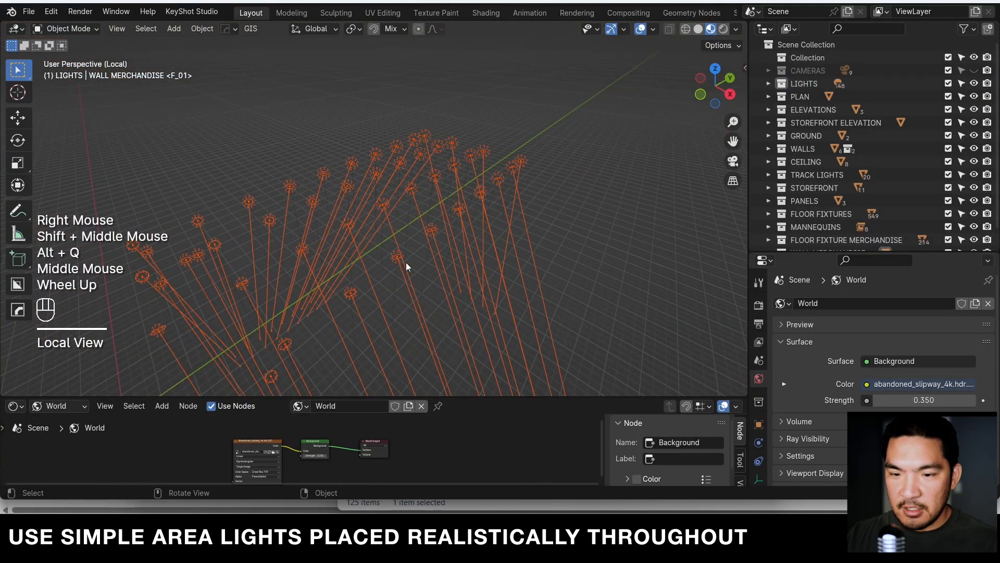
{"action": "middle_click_drag", "start_coordinate": [406, 267], "coordinate": [291, 214]}
{"action": "key", "text": "alt+q"}
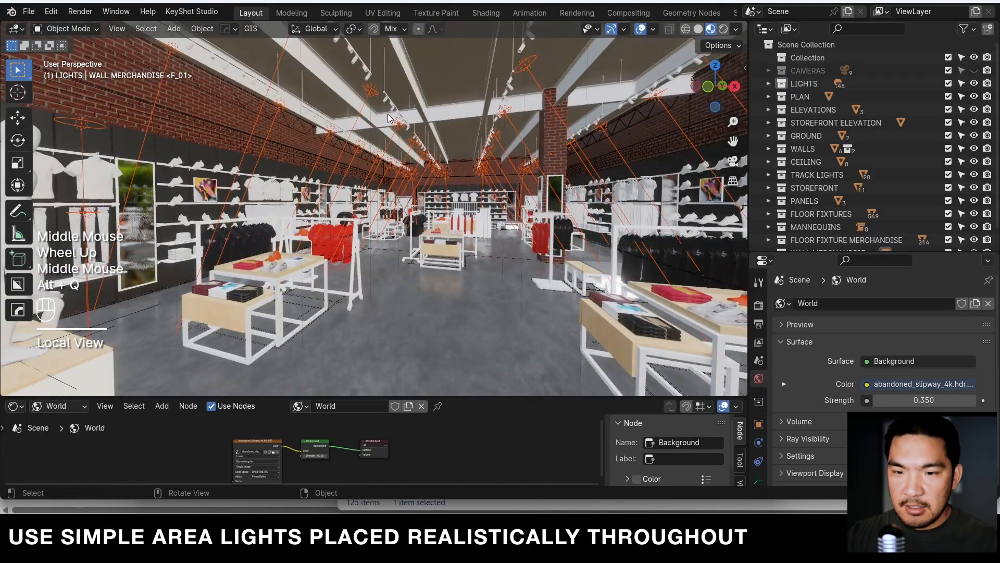
- Select one ceiling area light, extend the selection to all objects of the same type and inspect them in local view
{"action": "left_click", "coordinate": [370, 97]}
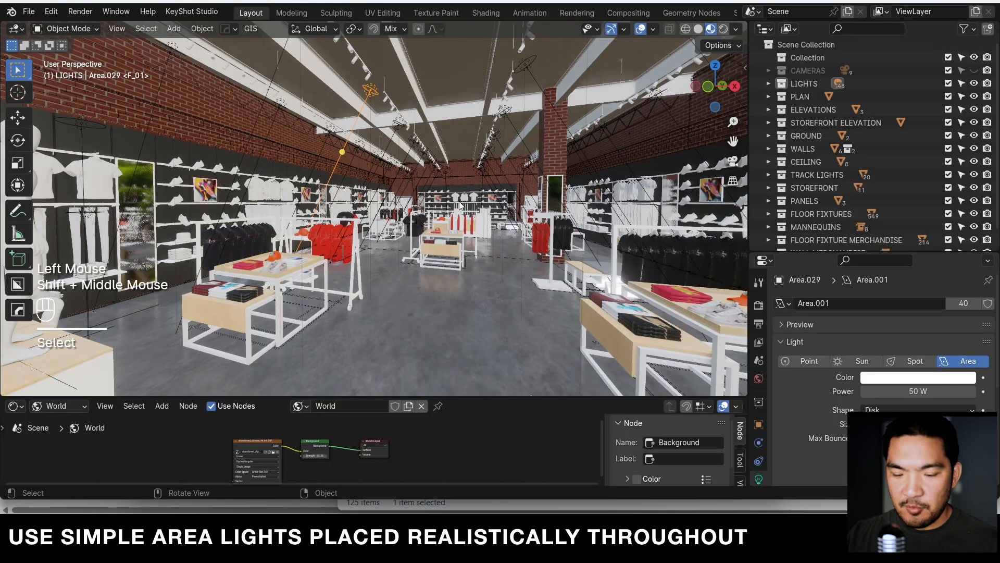
{"action": "key", "text": "shift+g"}
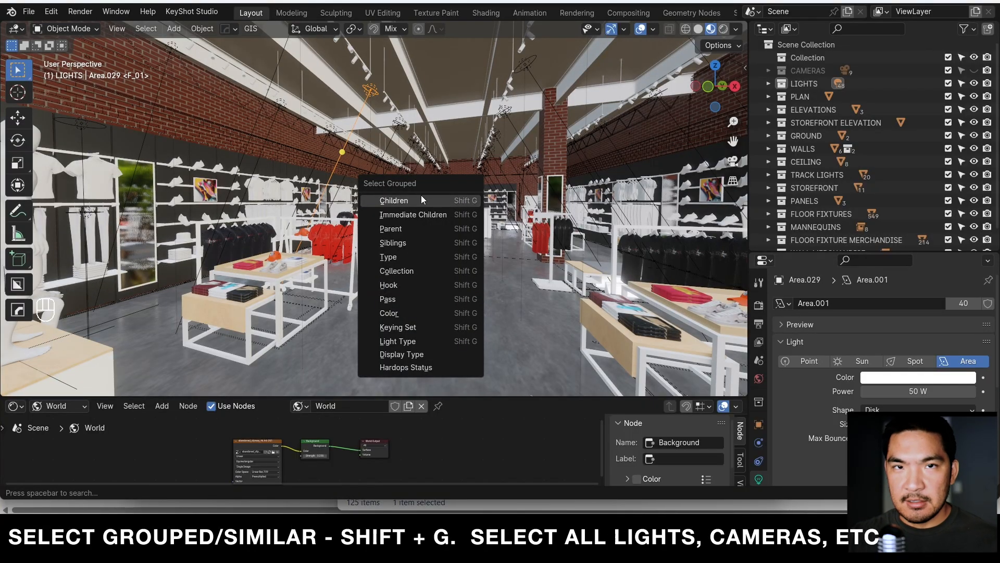
{"action": "left_click", "coordinate": [423, 259]}
{"action": "key", "text": "alt+q"}
{"action": "scroll", "coordinate": [319, 200], "scroll_direction": "up", "scroll_amount": 2}
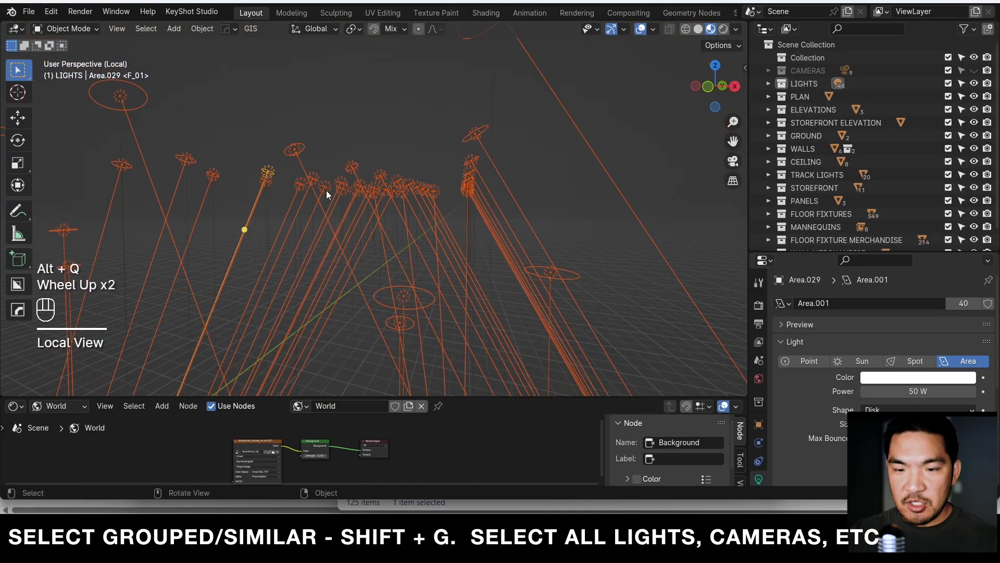
{"action": "middle_click_drag", "start_coordinate": [326, 190], "coordinate": [393, 196]}
{"action": "scroll", "coordinate": [392, 196], "scroll_direction": "down", "scroll_amount": 1}
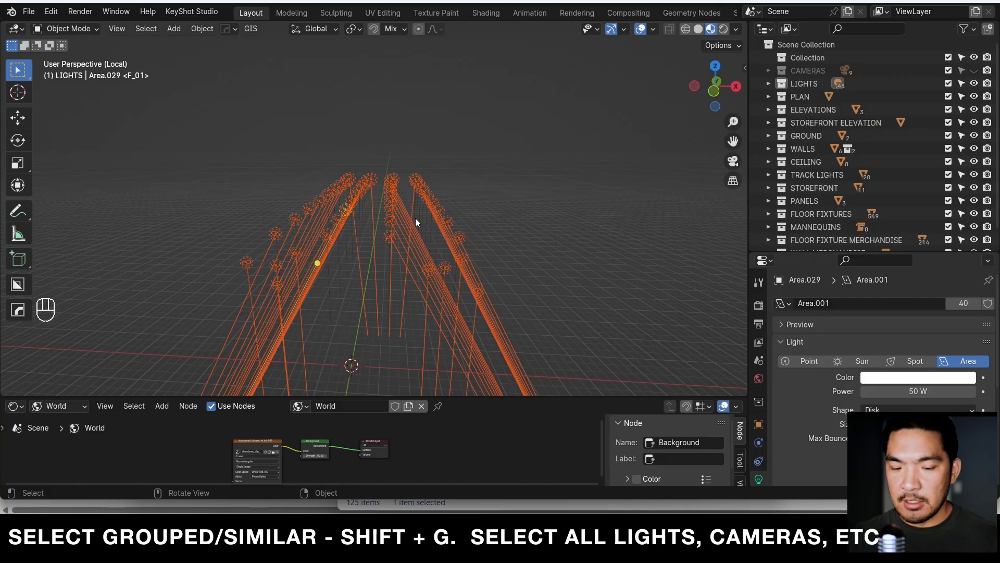
{"action": "middle_click_drag", "start_coordinate": [415, 217], "coordinate": [430, 183], "text": "shift"}
{"action": "key", "text": "alt+q"}
{"action": "scroll", "coordinate": [410, 166], "scroll_direction": "down", "scroll_amount": 2}
{"action": "key", "text": "alt+q"}
{"action": "scroll", "coordinate": [351, 283], "scroll_direction": "up", "scroll_amount": 1}
- Select a single area light and review its power, shape and size settings
{"action": "left_click", "coordinate": [353, 287]}
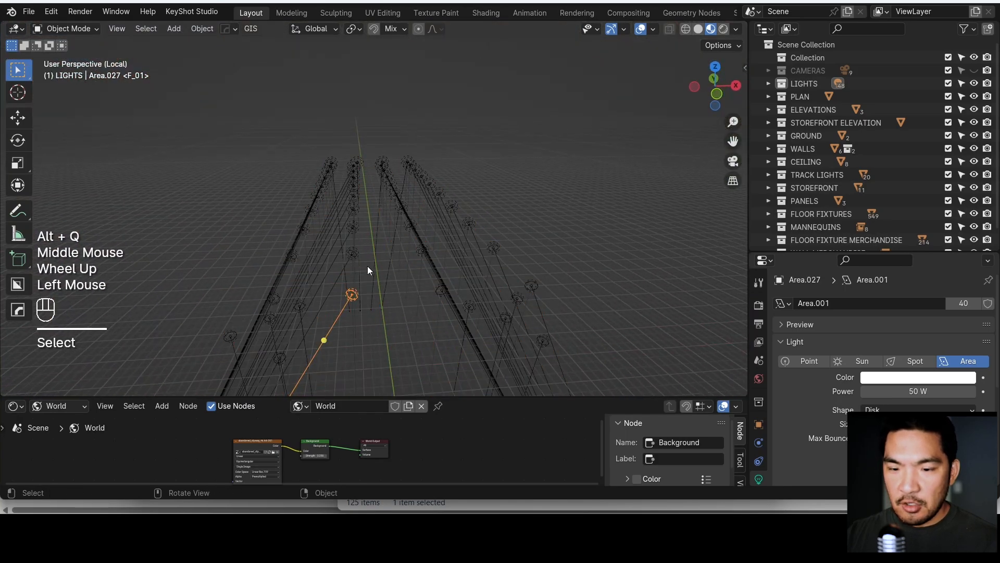
{"action": "scroll", "coordinate": [474, 267], "scroll_direction": "up", "scroll_amount": 2}
{"action": "middle_click_drag", "start_coordinate": [367, 270], "coordinate": [411, 230]}
{"action": "key", "text": "z"}
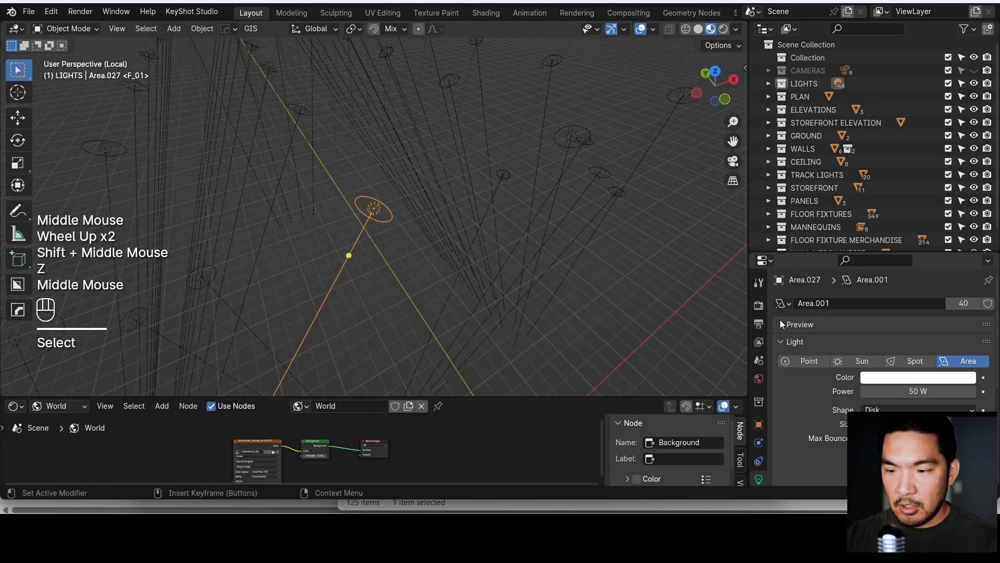
{"action": "scroll", "coordinate": [920, 326], "scroll_direction": "down", "scroll_amount": 1}
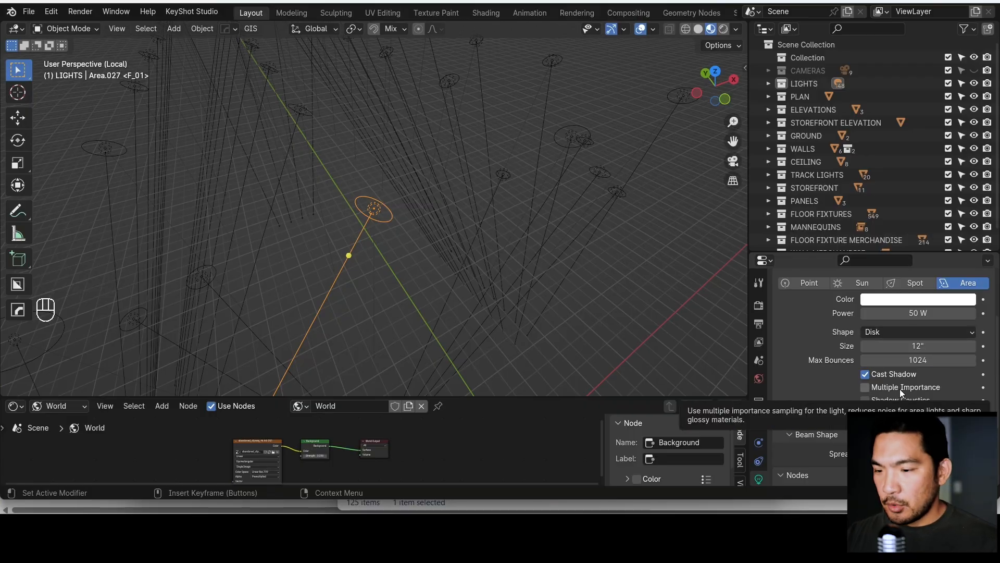
- Isolate an area light together with its track light fixtures in local view and select the fixtures
{"action": "middle_click_drag", "start_coordinate": [490, 286], "coordinate": [483, 283], "text": "shift"}
{"action": "key", "text": "alt+q"}
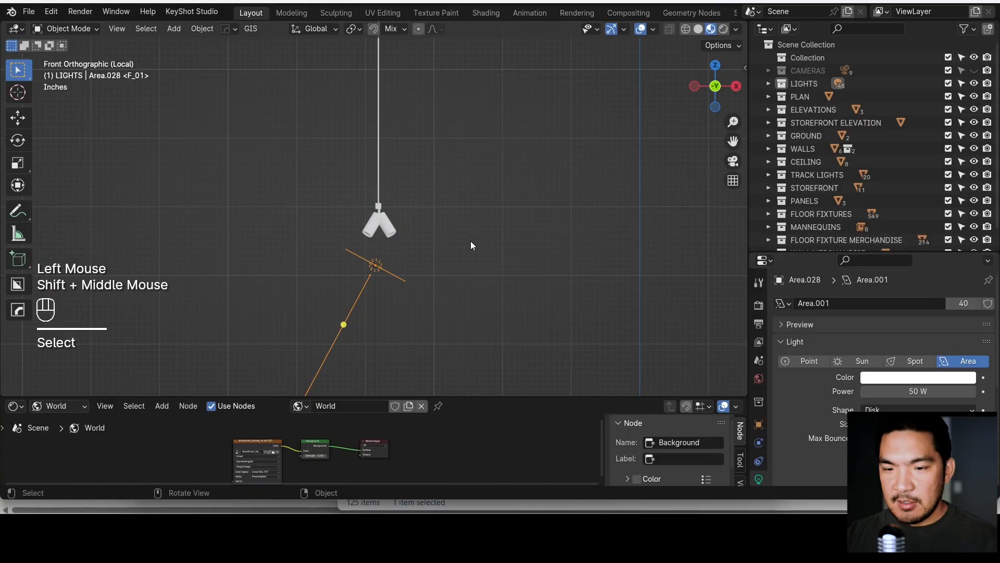
{"action": "scroll", "coordinate": [470, 245], "scroll_direction": "down", "scroll_amount": 2}
{"action": "middle_click_drag", "start_coordinate": [470, 245], "coordinate": [389, 179]}
{"action": "scroll", "coordinate": [389, 179], "scroll_direction": "up", "scroll_amount": 1}
{"action": "scroll", "coordinate": [442, 163], "scroll_direction": "up", "scroll_amount": 1}
{"action": "left_click", "coordinate": [440, 159]}
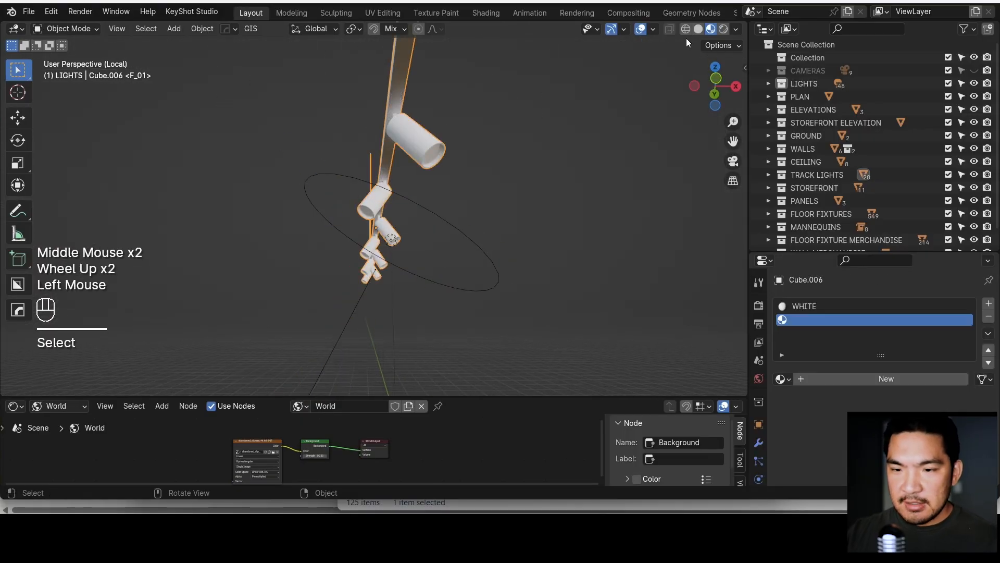
- Preview the isolated track lights in rendered shading and find the LED material in the asset library
{"action": "left_click", "coordinate": [724, 29]}
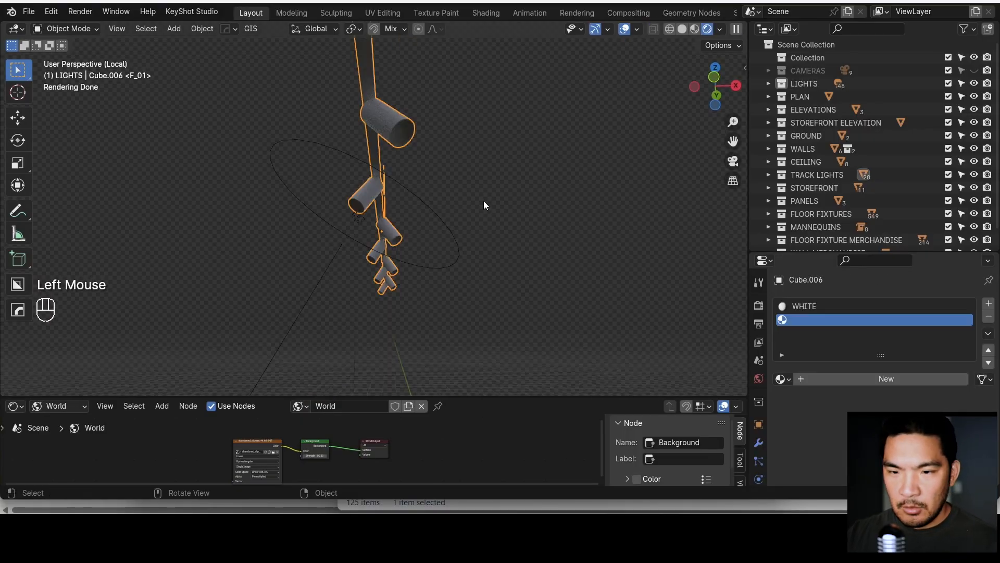
{"action": "left_click", "coordinate": [398, 120]}
{"action": "left_click", "coordinate": [15, 406]}
{"action": "left_click", "coordinate": [452, 323]}
{"action": "scroll", "coordinate": [517, 449], "scroll_direction": "down", "scroll_amount": 2}
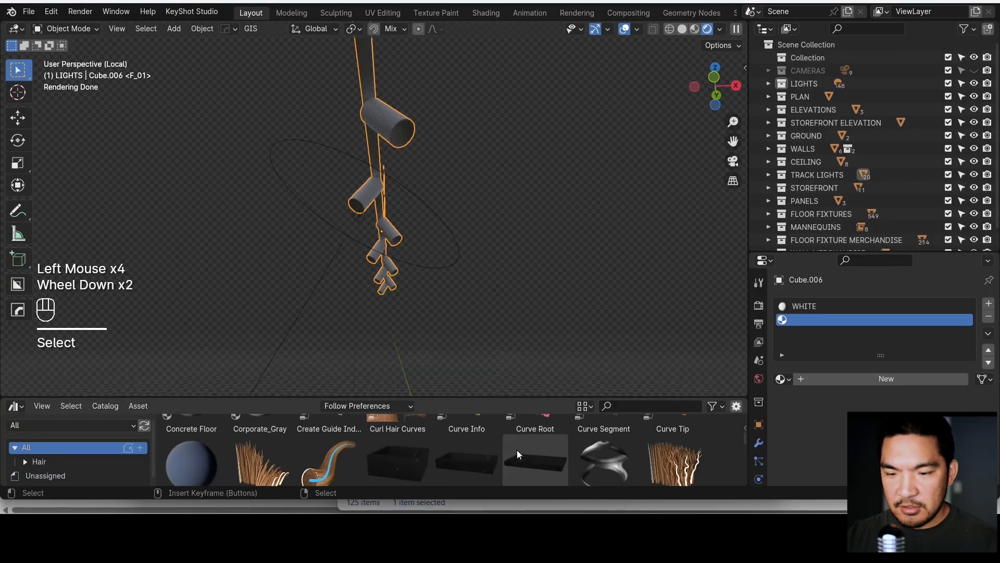
{"action": "scroll", "coordinate": [514, 450], "scroll_direction": "down", "scroll_amount": 2}
{"action": "scroll", "coordinate": [514, 450], "scroll_direction": "down", "scroll_amount": 1}
{"action": "scroll", "coordinate": [514, 450], "scroll_direction": "up", "scroll_amount": 1}
- Bring the LED material into the file by applying it to a temporary plane, and delete the plane
{"action": "right_click", "coordinate": [450, 283], "text": "shift"}
{"action": "key", "text": "shift+a"}
{"action": "left_click_drag", "start_coordinate": [260, 443], "coordinate": [487, 281]}
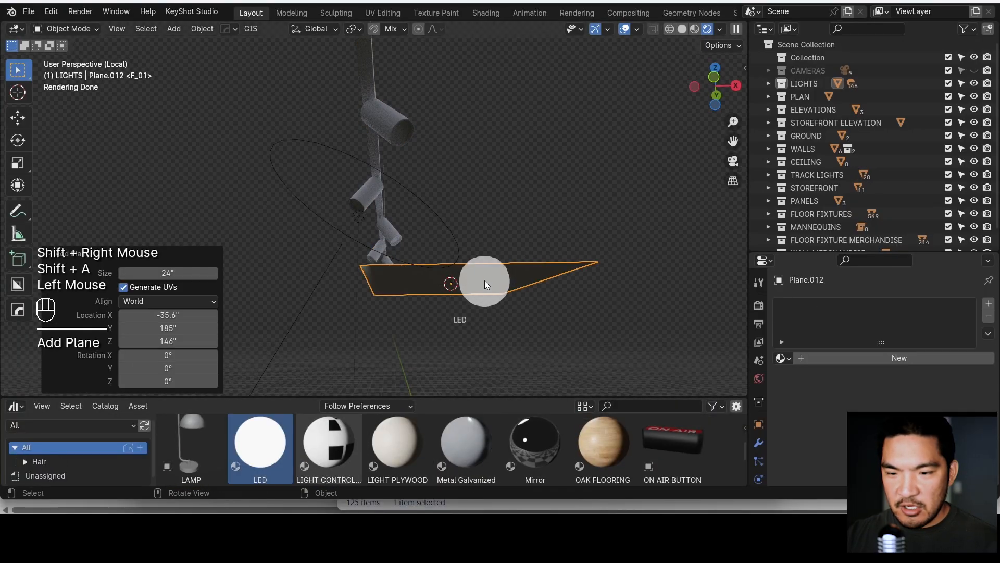
{"action": "left_click", "coordinate": [484, 282]}
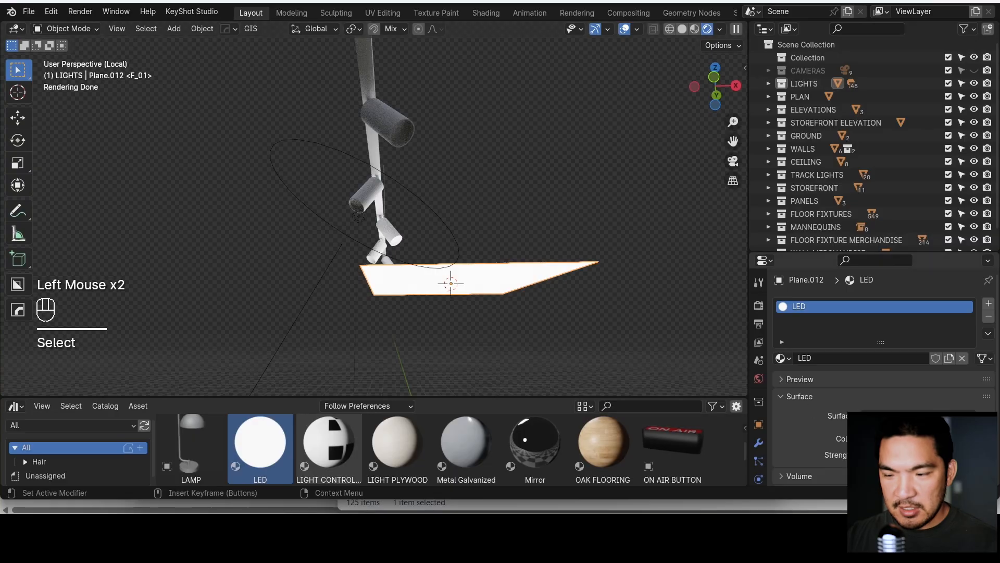
{"action": "middle_click_drag", "start_coordinate": [519, 305], "coordinate": [514, 291], "text": "shift"}
{"action": "key", "text": "x"}
- Assign the LED material to the empty second slot of the track light fixtures and return to the full store
{"action": "left_click", "coordinate": [394, 125]}
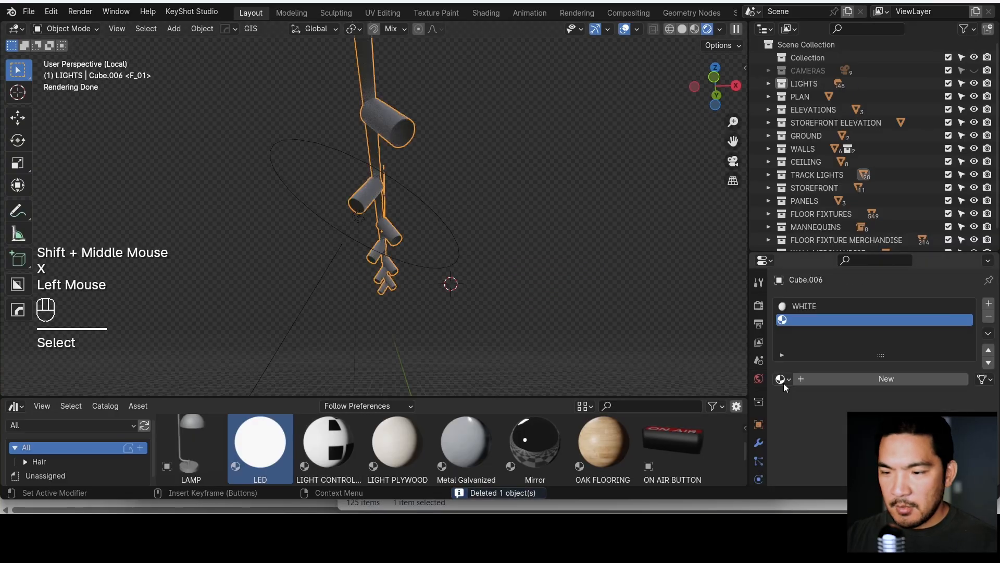
{"action": "left_click", "coordinate": [783, 380]}
{"action": "type", "text": "LED"}
{"action": "left_click", "coordinate": [819, 229]}
{"action": "scroll", "coordinate": [418, 111], "scroll_direction": "up", "scroll_amount": 2}
{"action": "scroll", "coordinate": [418, 110], "scroll_direction": "down", "scroll_amount": 1}
{"action": "scroll", "coordinate": [418, 110], "scroll_direction": "up", "scroll_amount": 1}
{"action": "mouse_move", "coordinate": [425, 98]}
{"action": "middle_mouse_down", "text": "shift"}
{"action": "mouse_move", "coordinate": [418, 110]}
{"action": "mouse_move", "coordinate": [437, 96]}
{"action": "mouse_move", "coordinate": [438, 109]}
{"action": "middle_mouse_up", "text": "shift"}
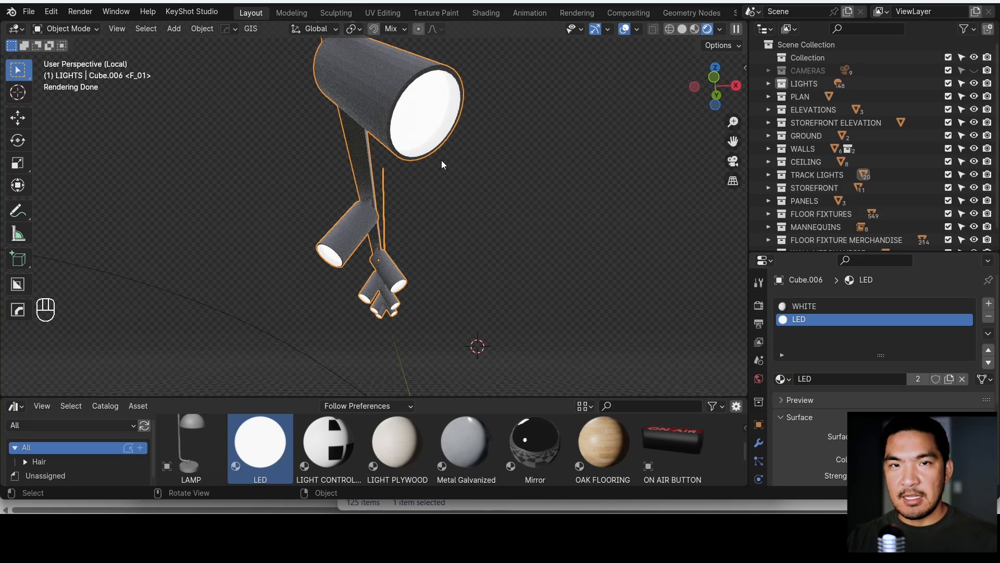
{"action": "scroll", "coordinate": [443, 159], "scroll_direction": "down", "scroll_amount": 2}
{"action": "key", "text": "alt+q"}
- Hide overlays and the LIGHTS collection to test the emission strength of the LED material alone, and show both again
{"action": "key", "text": "shift+alt+z"}
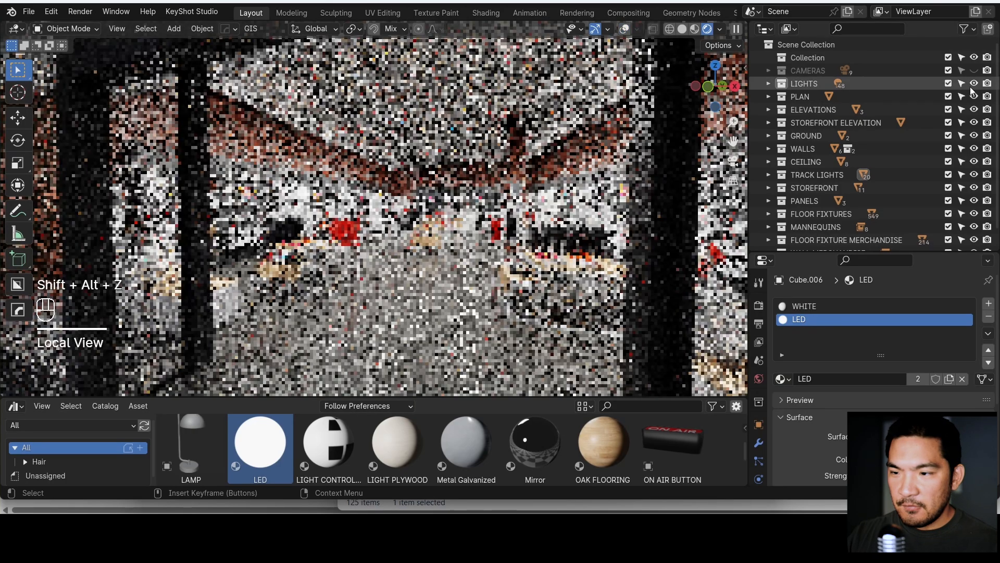
{"action": "left_click", "coordinate": [975, 84]}
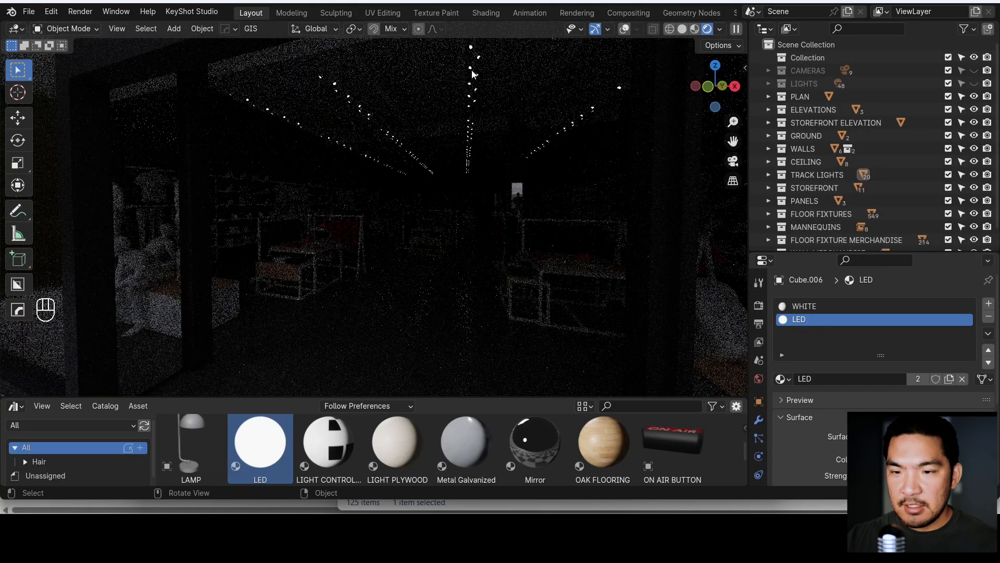
{"action": "left_click", "coordinate": [908, 475]}
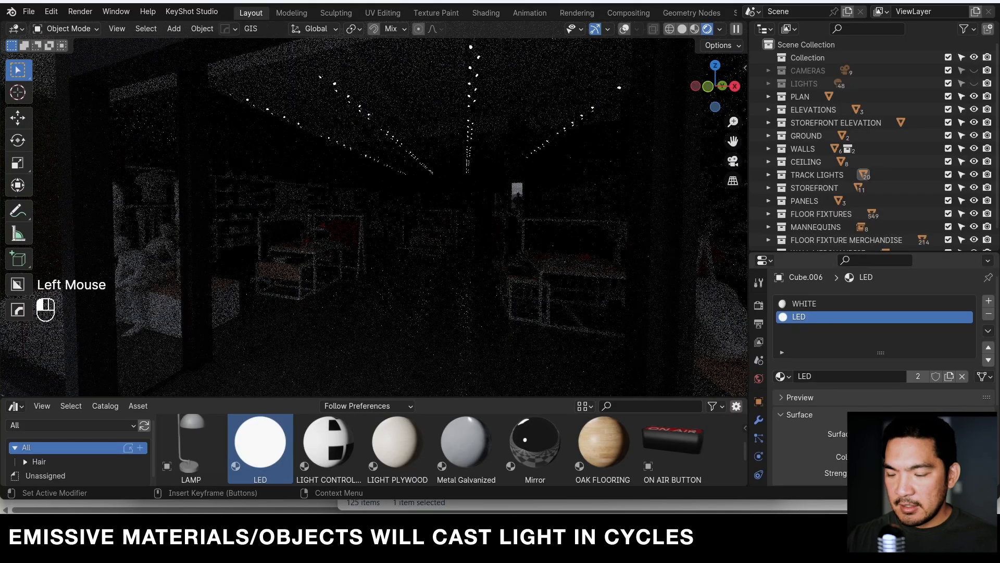
{"action": "key", "text": "KP_0"}
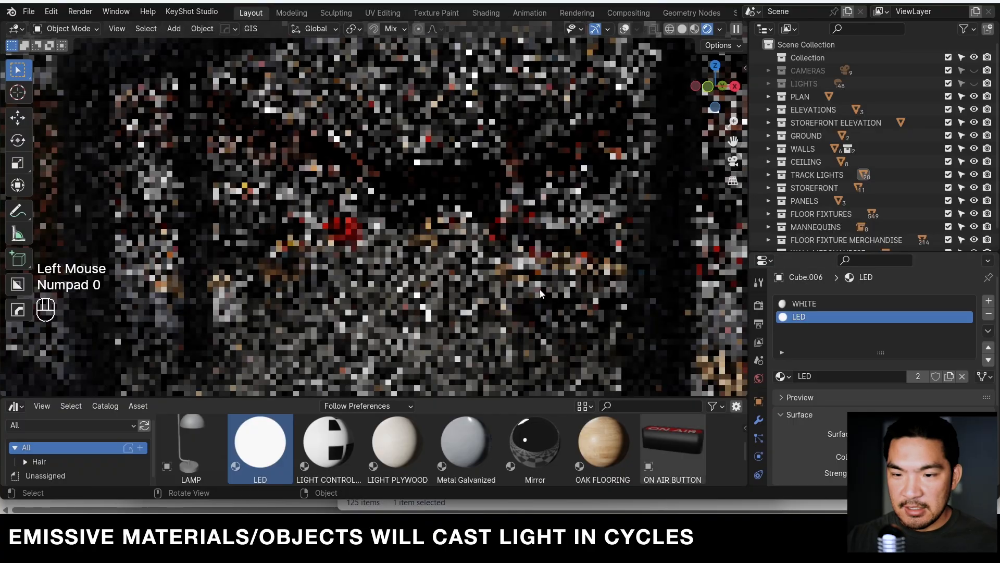
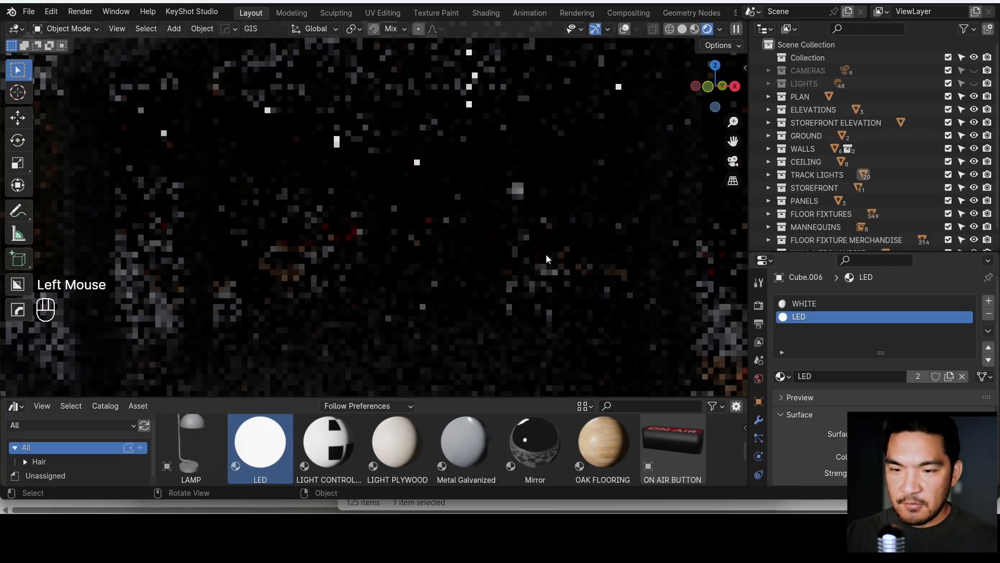
{"action": "left_click", "coordinate": [547, 258]}
{"action": "left_click", "coordinate": [973, 85]}
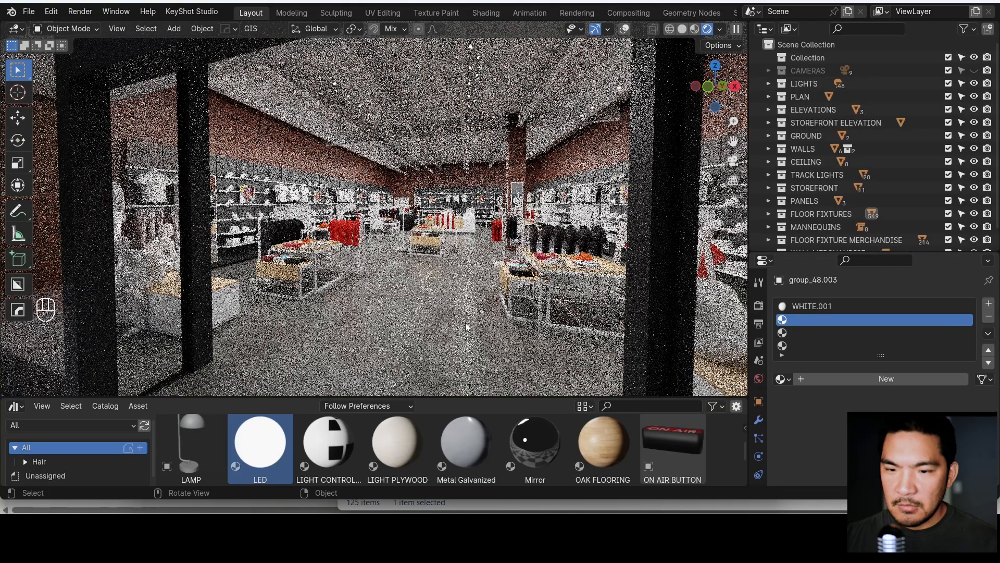
{"action": "key", "text": "shift+alt+z"}
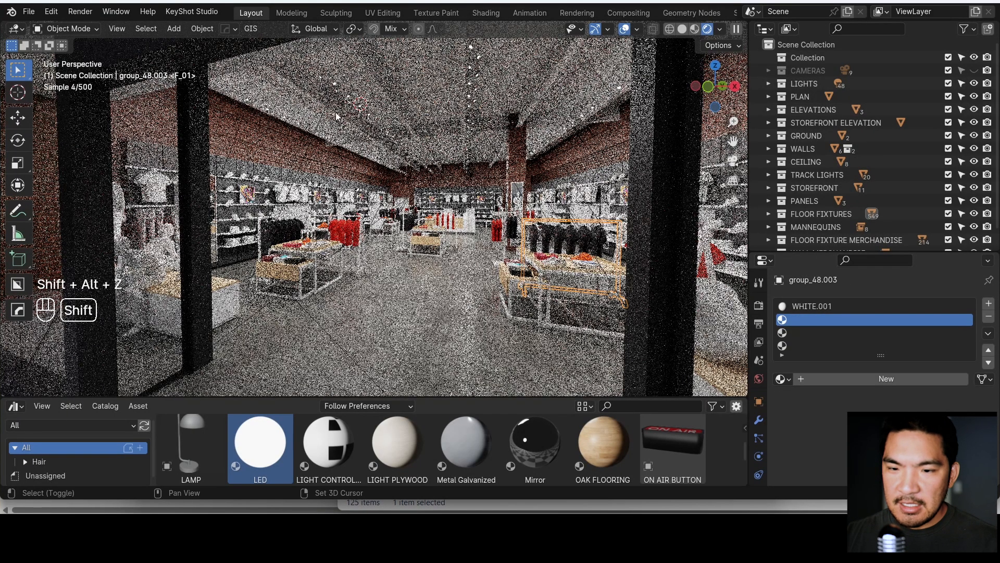
- Select ceiling area lights and inspect their layout in wireframe from the top and front views
{"action": "left_click", "coordinate": [357, 131], "text": "alt+shift"}
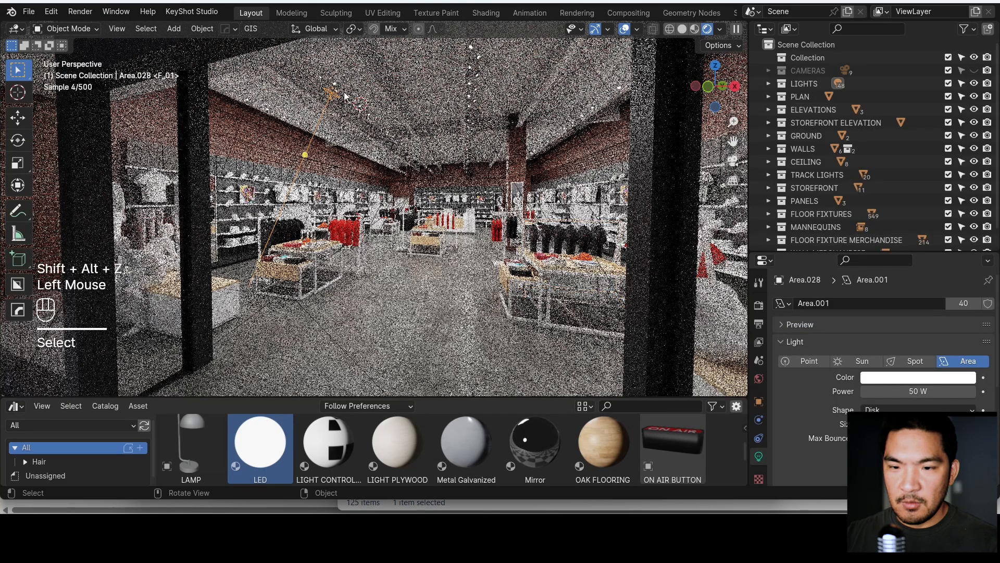
{"action": "left_click", "coordinate": [376, 138]}
{"action": "middle_click", "coordinate": [430, 166]}
{"action": "key", "text": "KP_7"}
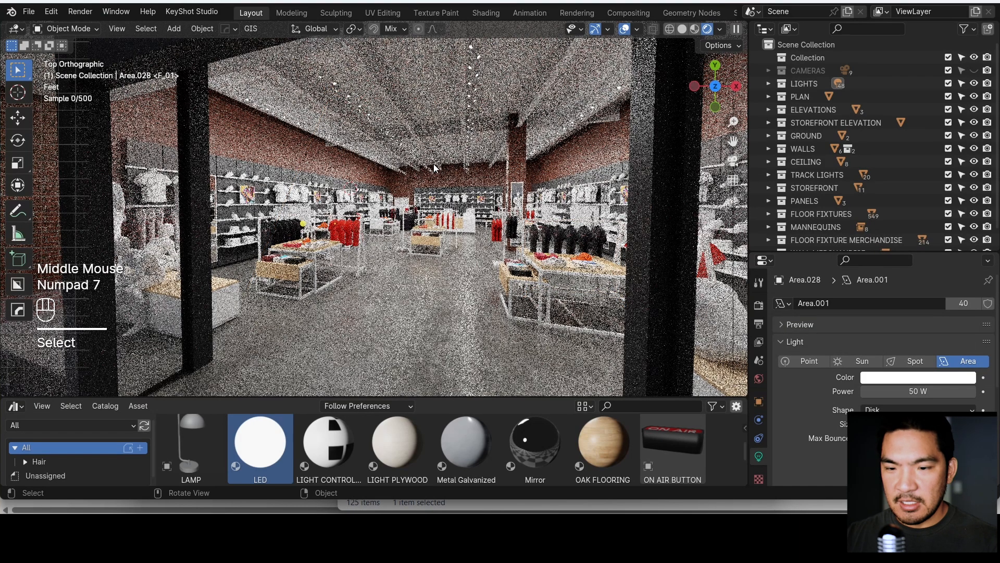
{"action": "key", "text": "shift+z"}
{"action": "scroll", "coordinate": [339, 220], "scroll_direction": "down", "scroll_amount": 2}
{"action": "middle_click_drag", "start_coordinate": [339, 220], "coordinate": [555, 248], "text": "shift"}
{"action": "scroll", "coordinate": [554, 251], "scroll_direction": "up", "scroll_amount": 1}
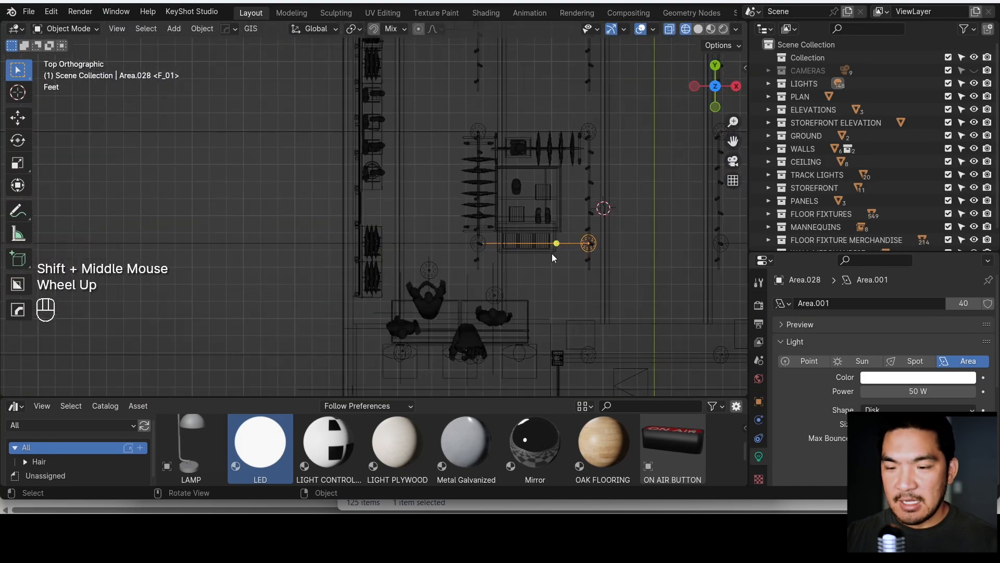
{"action": "left_click", "coordinate": [436, 242]}
{"action": "key", "text": "KP_1"}
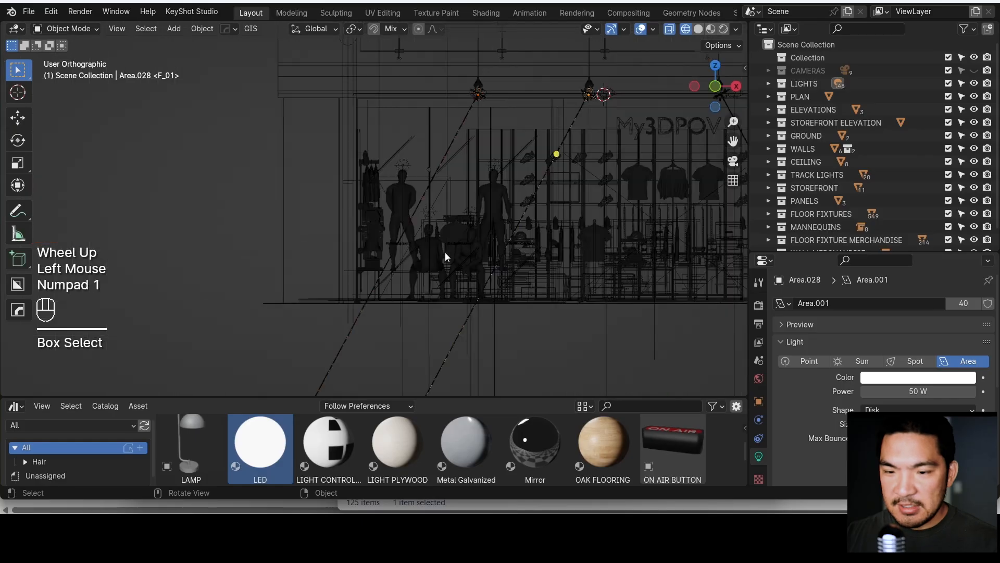
- Box-select individual rows of area lights in the front view to examine the direction they are aimed
{"action": "left_click", "coordinate": [464, 124]}
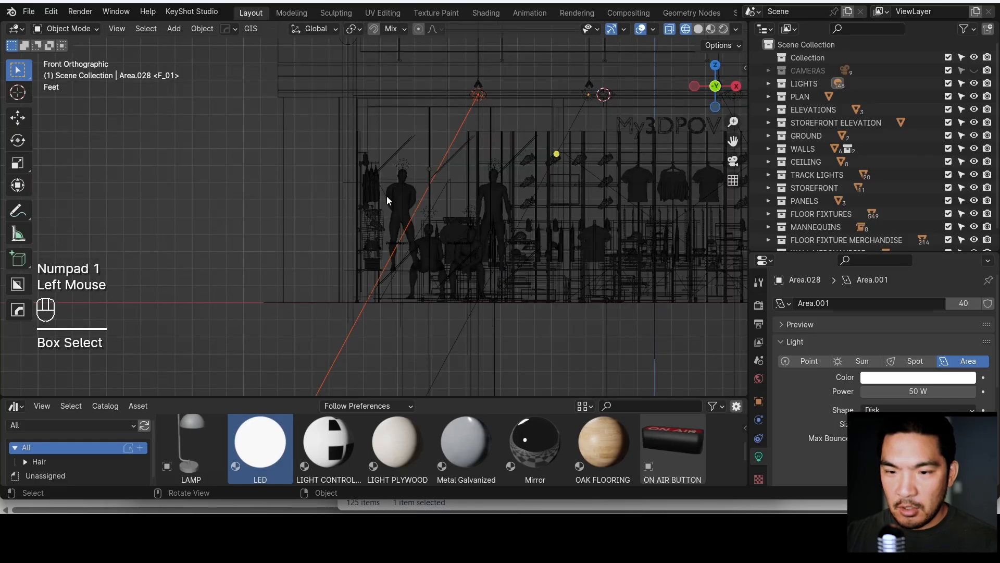
{"action": "middle_click_drag", "start_coordinate": [590, 78], "coordinate": [280, 85], "text": "shift"}
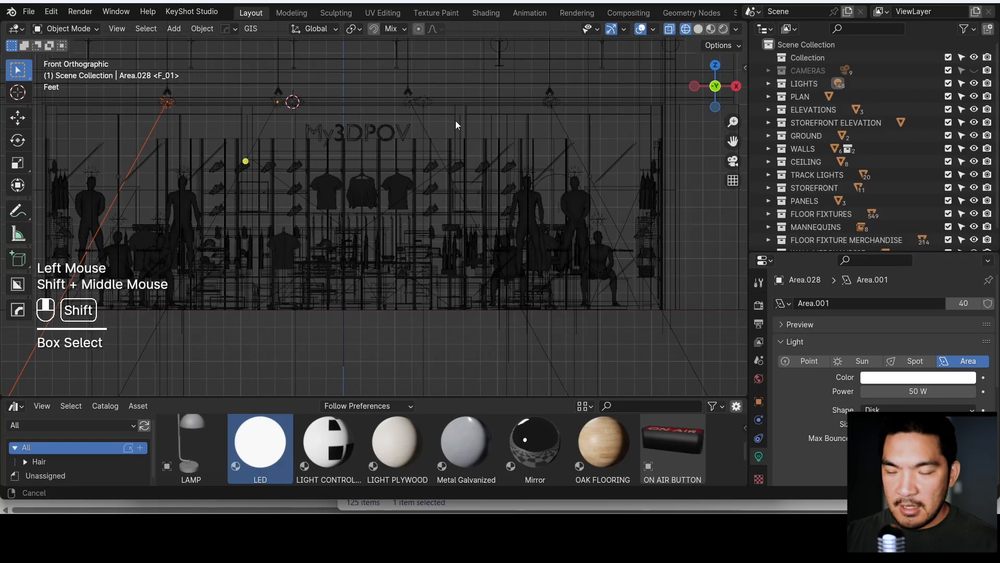
{"action": "left_click", "coordinate": [264, 123]}
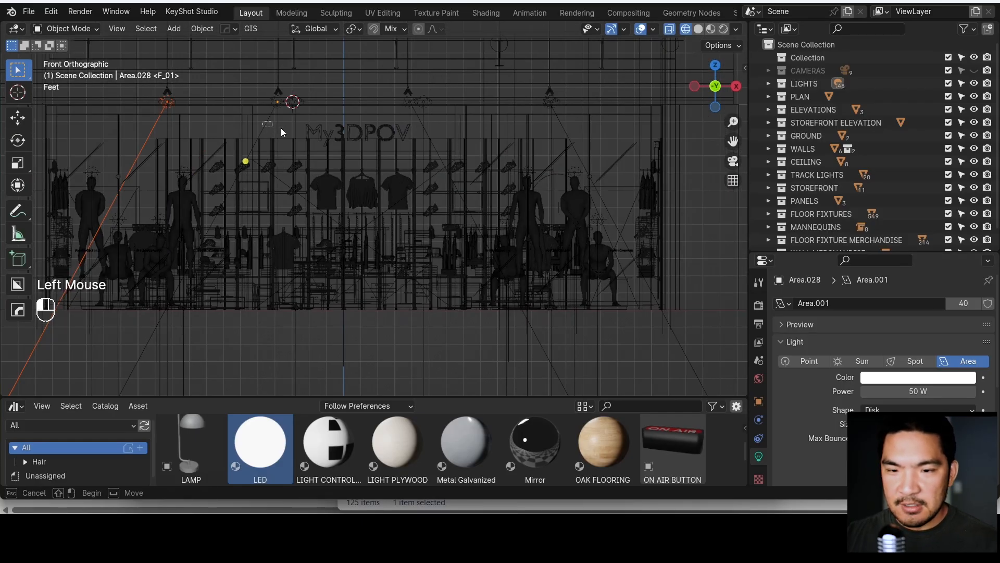
{"action": "left_click", "coordinate": [573, 140]}
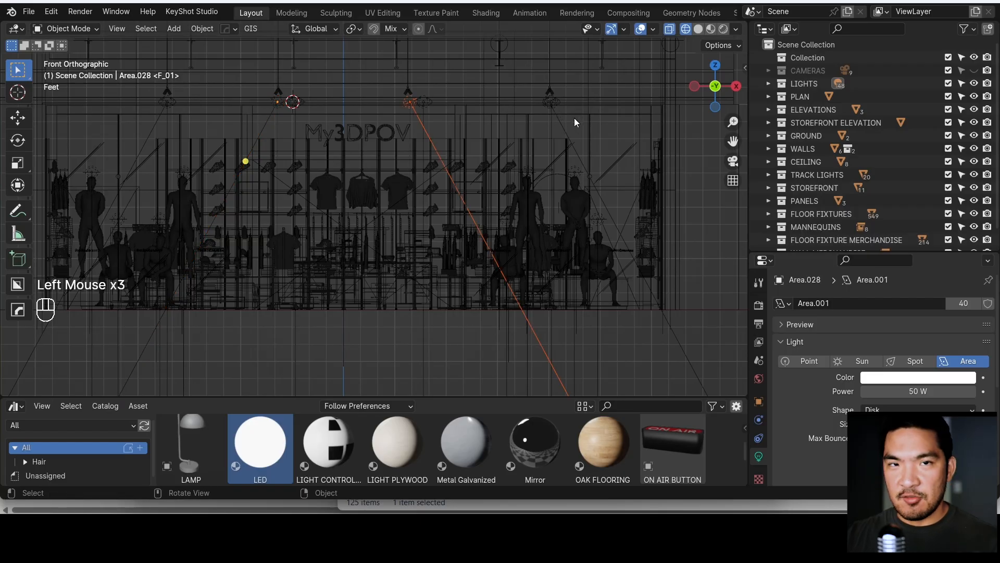
{"action": "scroll", "coordinate": [556, 206], "scroll_direction": "down", "scroll_amount": 2}
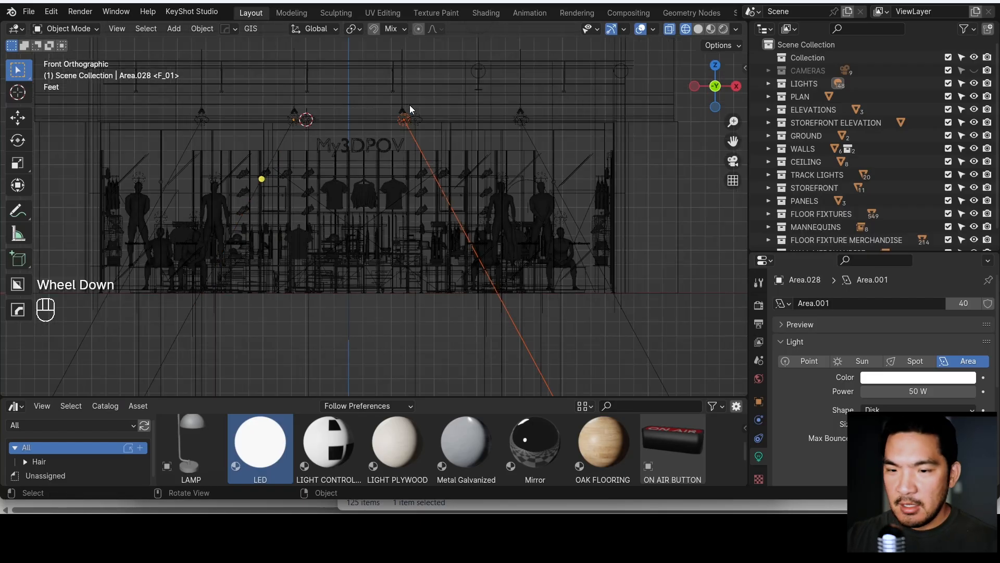
{"action": "middle_click_drag", "start_coordinate": [430, 214], "coordinate": [419, 255]}
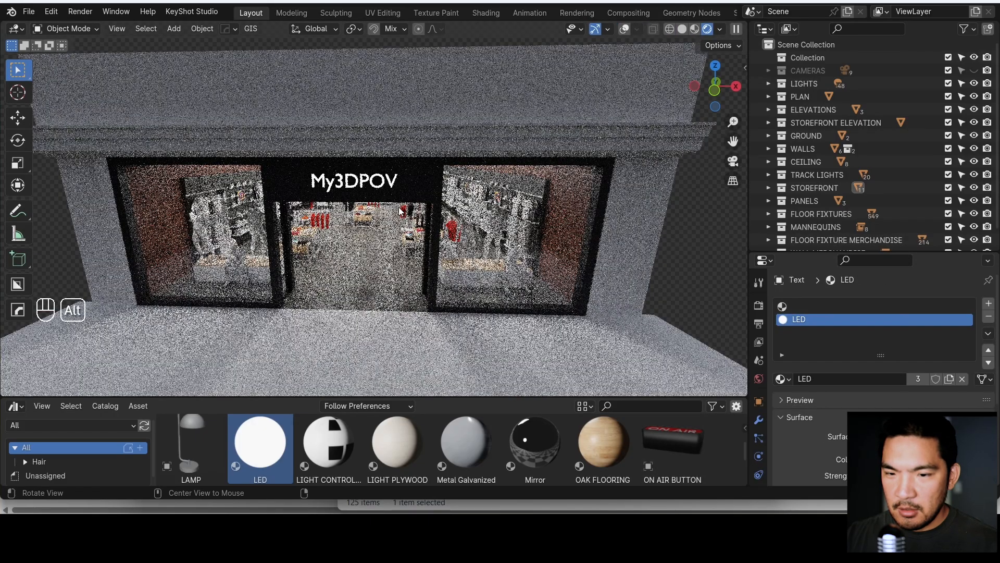
- Isolate the My3DPOV storefront sign in local view and review its two material slots on the sides and faces
{"action": "key", "text": "alt+q"}
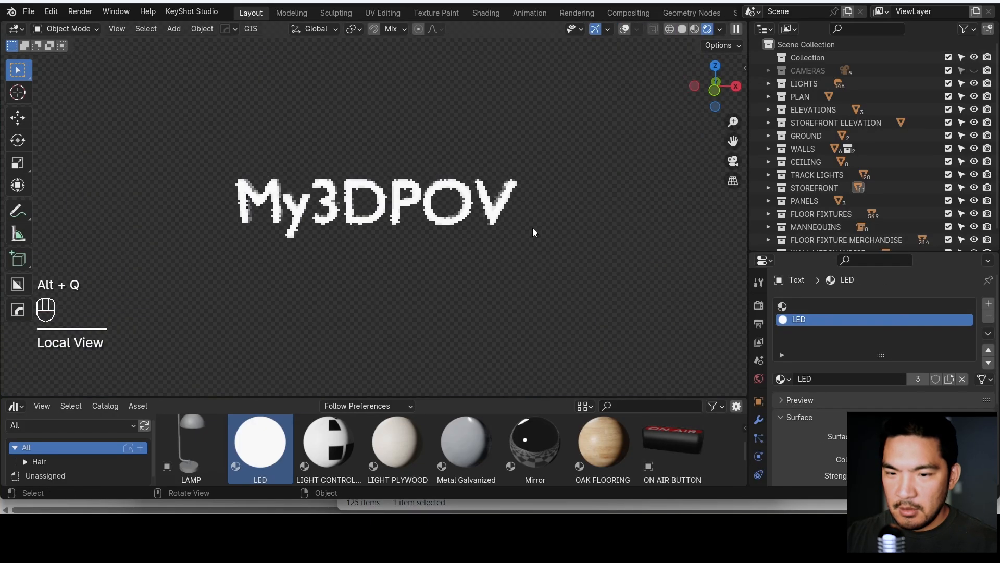
{"action": "middle_click_drag", "start_coordinate": [578, 240], "coordinate": [429, 236]}
{"action": "scroll", "coordinate": [429, 237], "scroll_direction": "up", "scroll_amount": 1}
{"action": "key", "text": "shift+alt+z"}
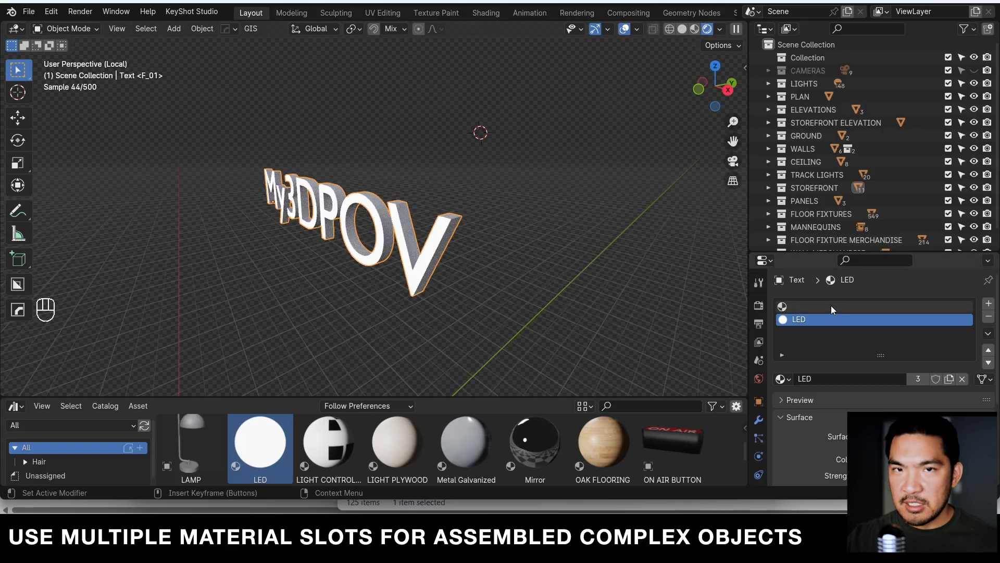
{"action": "scroll", "coordinate": [367, 233], "scroll_direction": "up", "scroll_amount": 3}
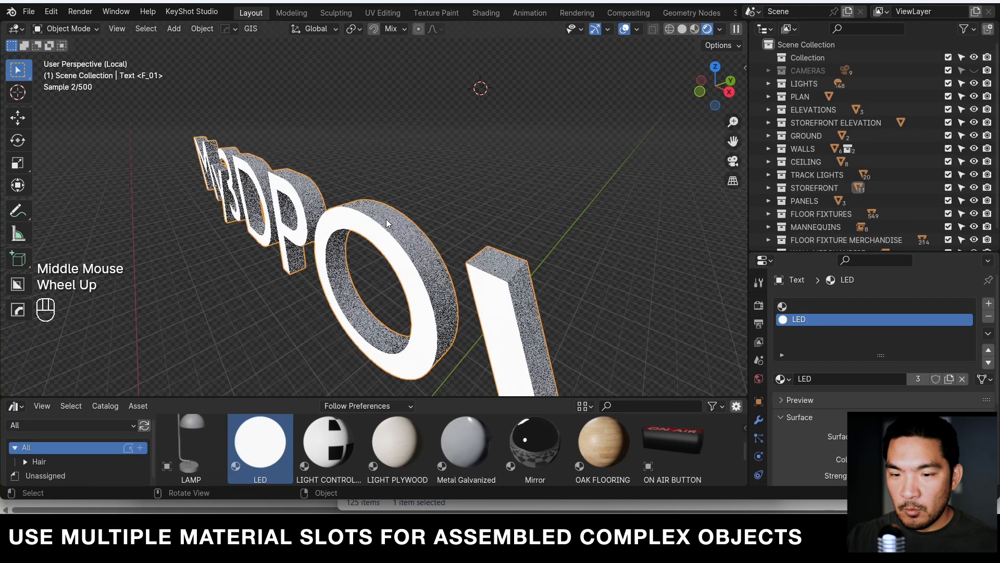
{"action": "left_click", "coordinate": [817, 307]}
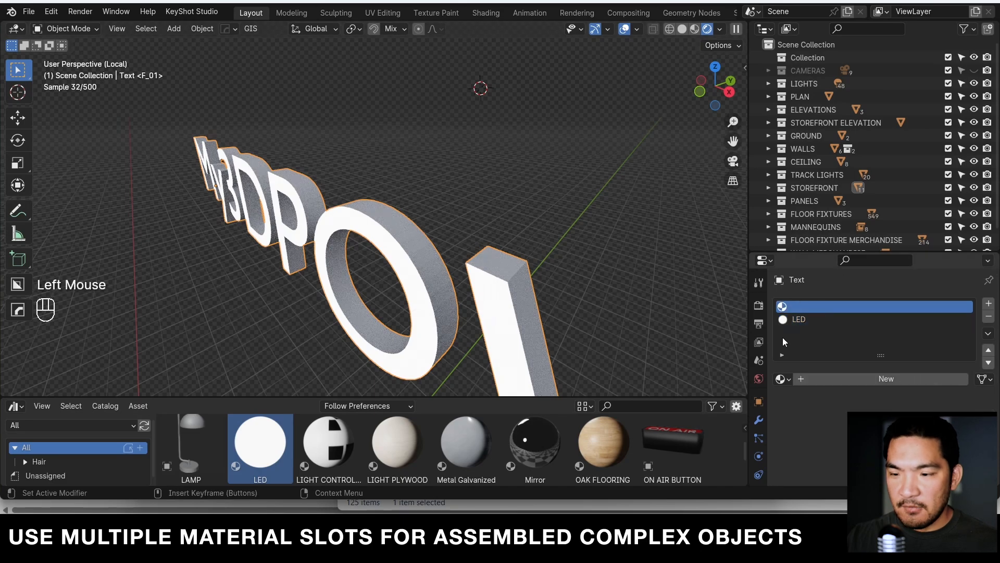
{"action": "left_click", "coordinate": [830, 318]}
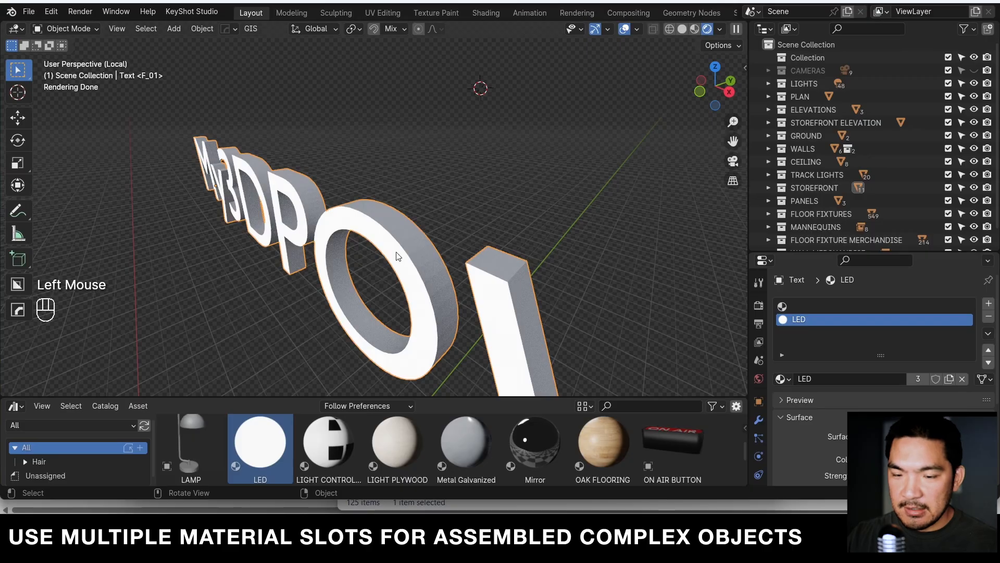
- Assign the existing black material to the sign's empty first slot and inspect the letter sides
{"action": "left_click", "coordinate": [846, 307]}
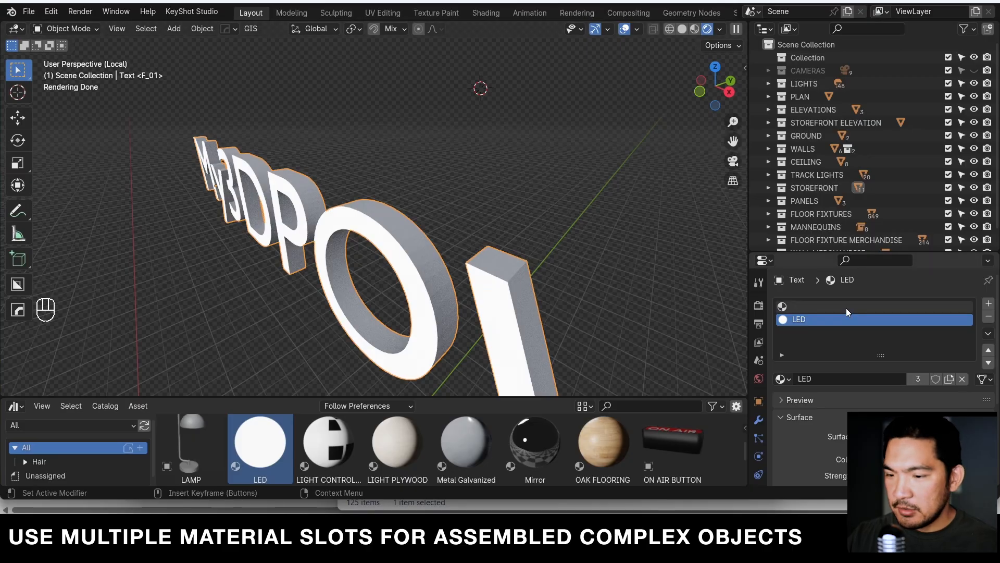
{"action": "left_click", "coordinate": [784, 379]}
{"action": "type", "text": "b"}
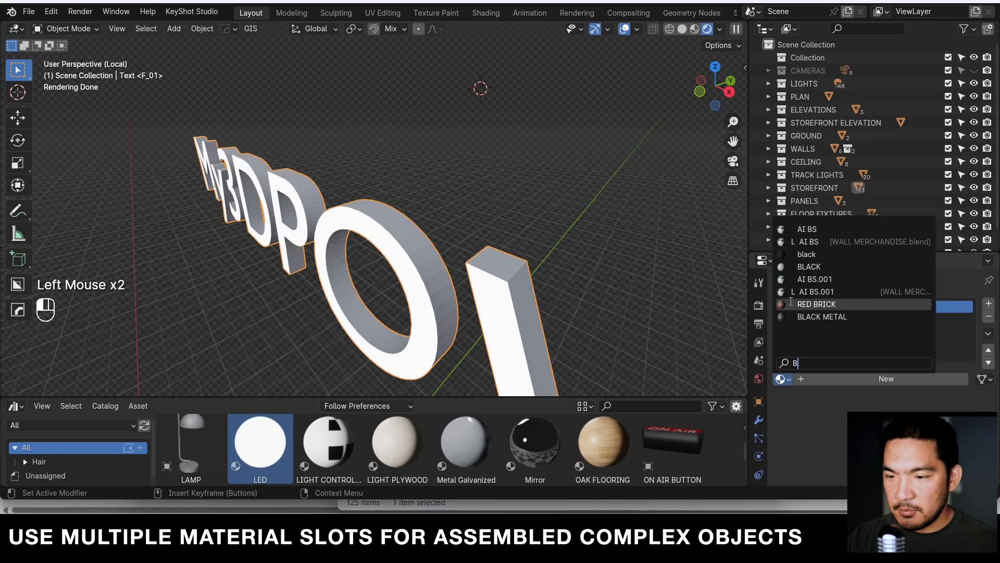
{"action": "left_click", "coordinate": [827, 256]}
{"action": "middle_click_drag", "start_coordinate": [495, 354], "coordinate": [334, 238]}
- Make a separate copy of the sign's black material and change its base color to green
{"action": "left_click", "coordinate": [835, 312]}
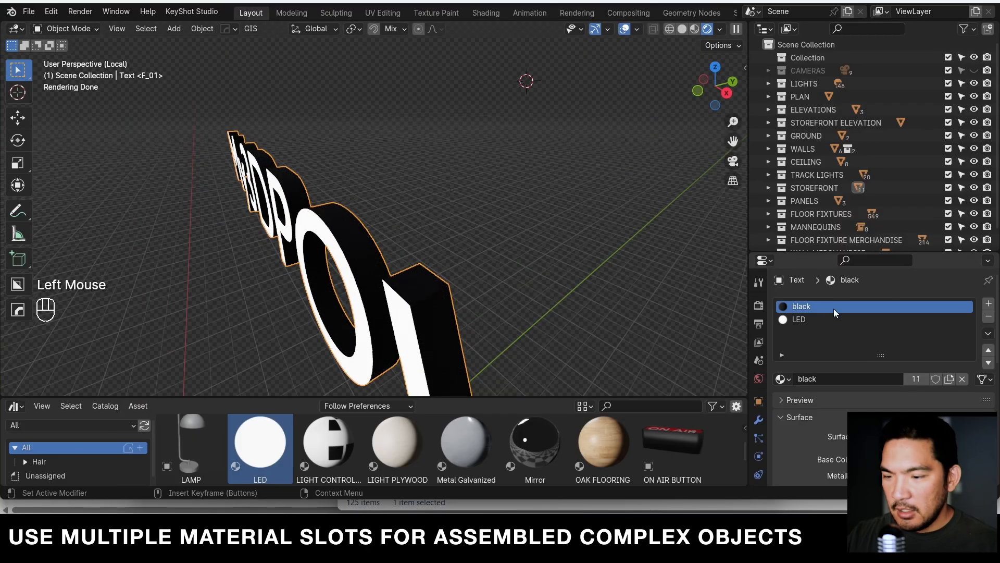
{"action": "left_click", "coordinate": [949, 379]}
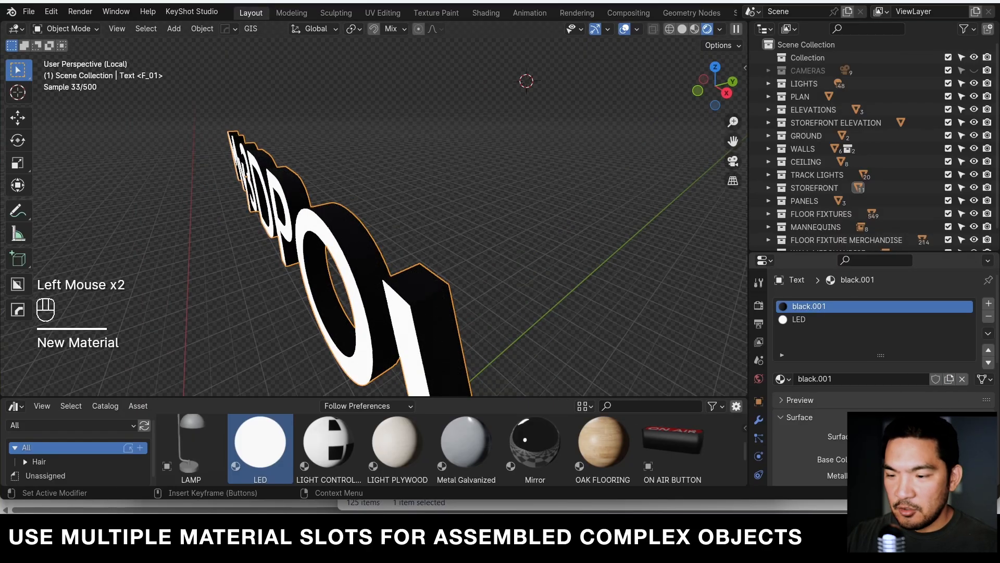
{"action": "left_click", "coordinate": [912, 459]}
{"action": "left_click_drag", "start_coordinate": [966, 314], "coordinate": [965, 258]}
{"action": "left_click_drag", "start_coordinate": [939, 301], "coordinate": [844, 315]}
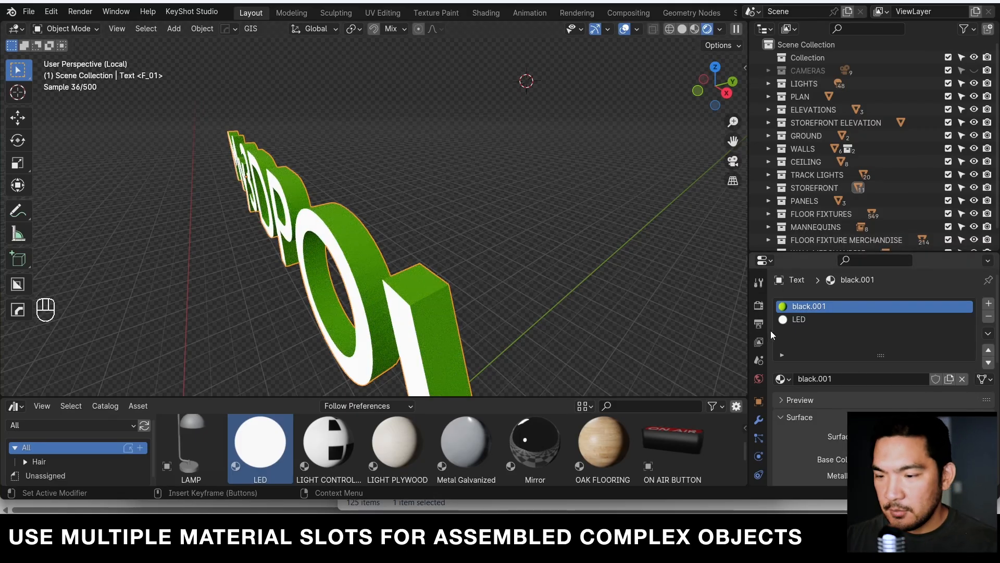
- Undo the green color, the material copy and the black material assignment on the sign
{"action": "key", "text": "ctrl+z"}
{"action": "key", "text": "ctrl+z"}
{"action": "key", "text": "ctrl+z"}
{"action": "key", "text": "ctrl+z"}
- Return to the full store with overlays shown and unhide the CAMERAS collection
{"action": "key", "text": "shift+alt+z"}
{"action": "key", "text": "shift+alt+z"}
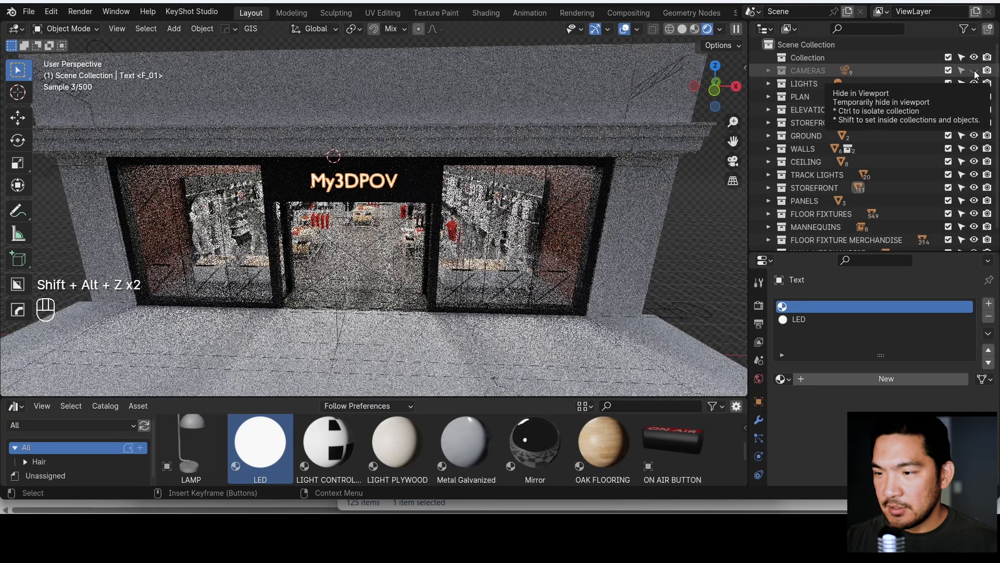
{"action": "left_click", "coordinate": [974, 70]}
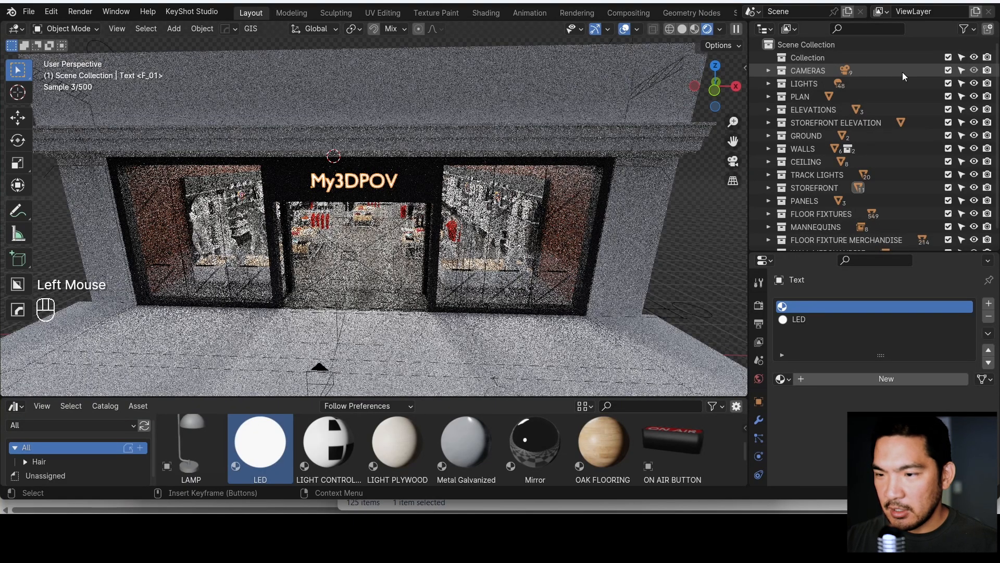
- Select all cameras in the CAMERAS collection, isolate them in a maximized top view and examine their placement
{"action": "right_click", "coordinate": [886, 71]}
{"action": "left_click", "coordinate": [771, 170]}
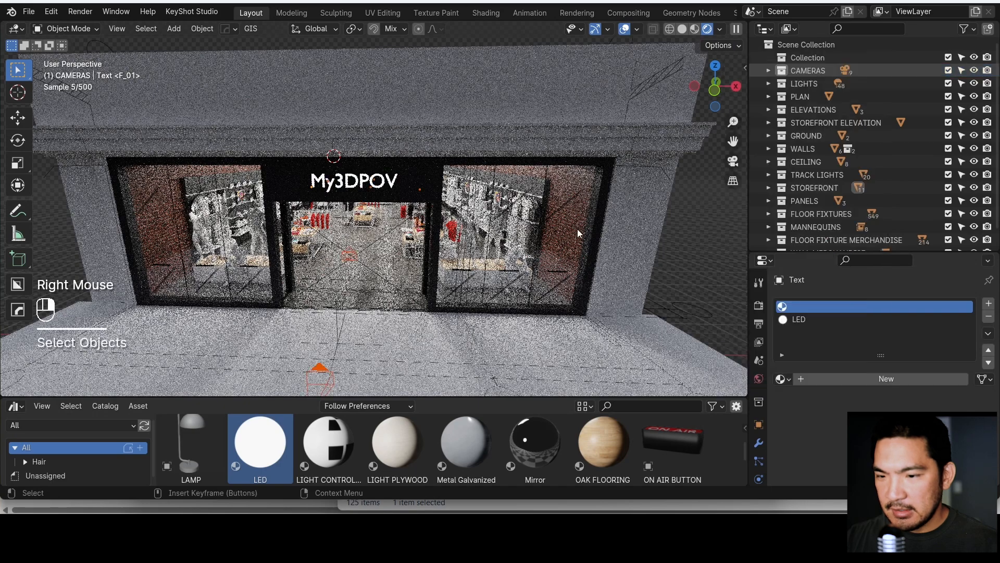
{"action": "key", "text": "alt+q"}
{"action": "scroll", "coordinate": [393, 237], "scroll_direction": "up", "scroll_amount": 2}
{"action": "key", "text": "KP_7"}
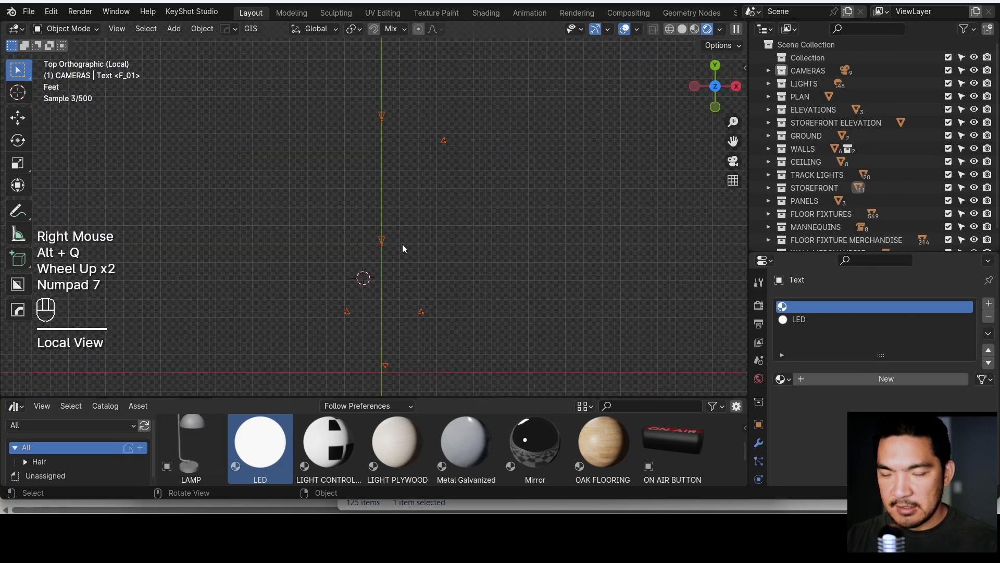
{"action": "middle_click_drag", "start_coordinate": [442, 247], "coordinate": [466, 245], "text": "shift"}
{"action": "key", "text": "ctrl+space"}
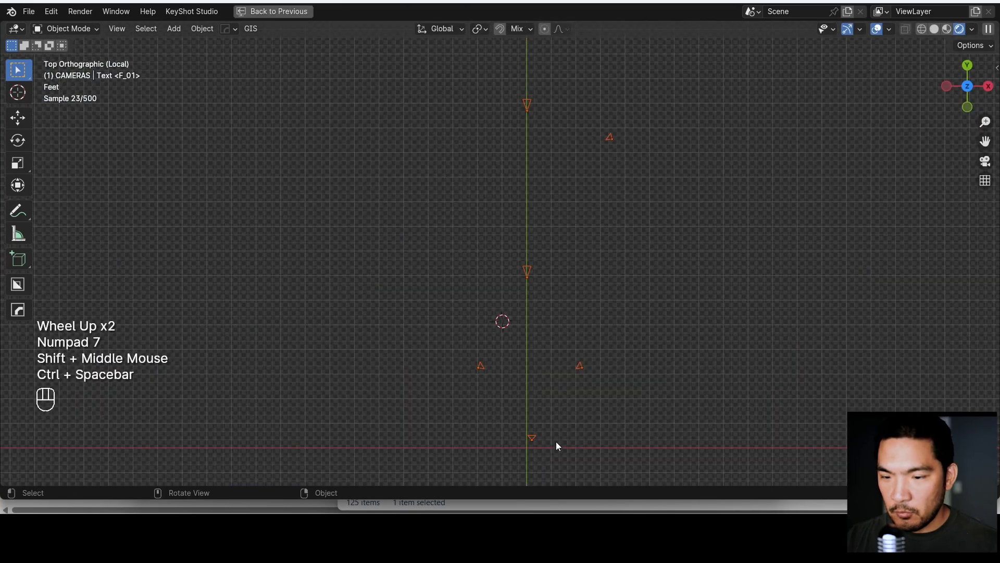
{"action": "scroll", "coordinate": [523, 180], "scroll_direction": "down", "scroll_amount": 4}
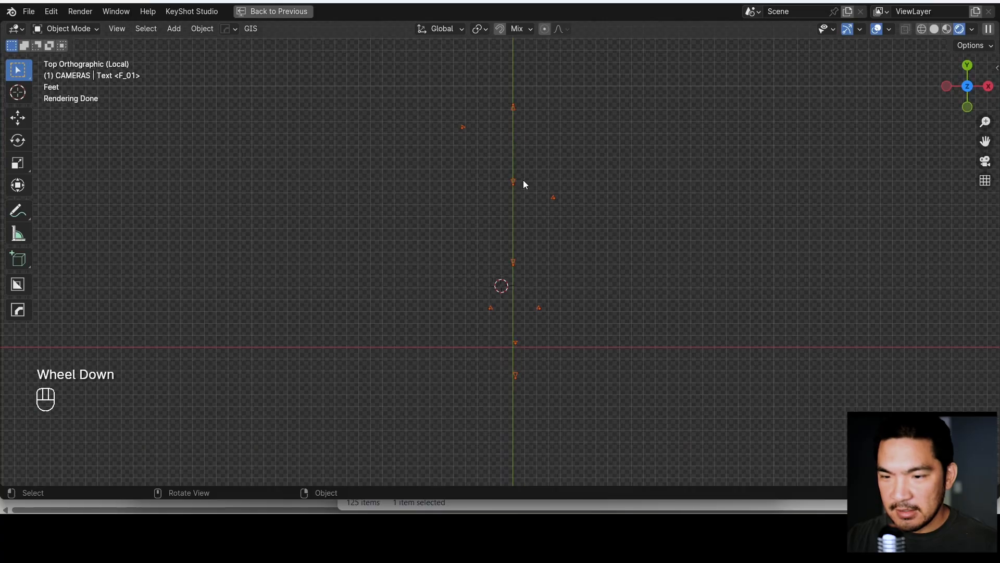
{"action": "middle_click_drag", "start_coordinate": [521, 221], "coordinate": [527, 233], "text": "shift"}
{"action": "scroll", "coordinate": [532, 335], "scroll_direction": "up", "scroll_amount": 1}
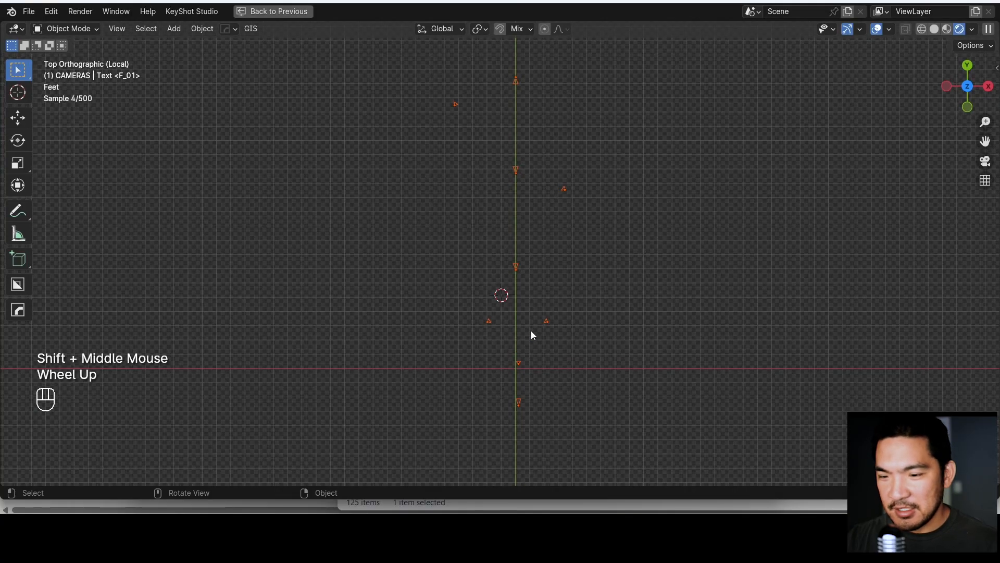
{"action": "middle_click_drag", "start_coordinate": [531, 335], "coordinate": [527, 353], "text": "shift"}
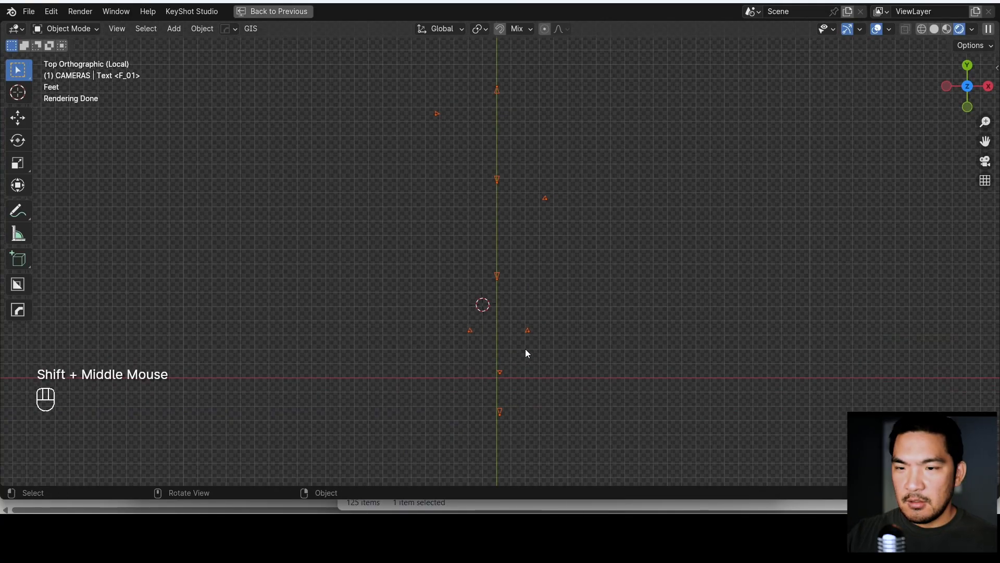
{"action": "middle_click", "coordinate": [572, 335], "text": "shift"}
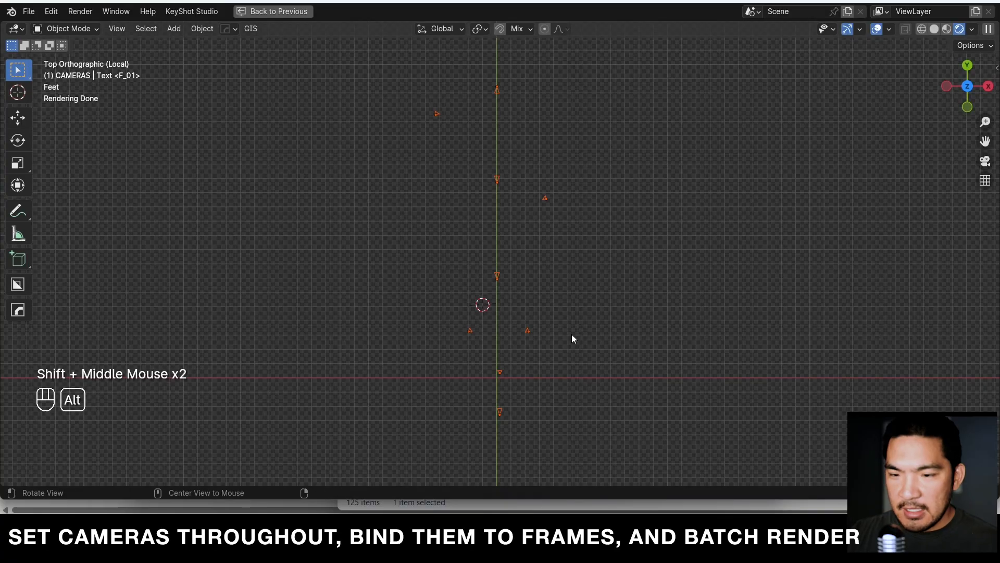
- Look through the active camera in the full store and replace the Asset Browser with a Timeline showing the camera markers
{"action": "key", "text": "alt+q"}
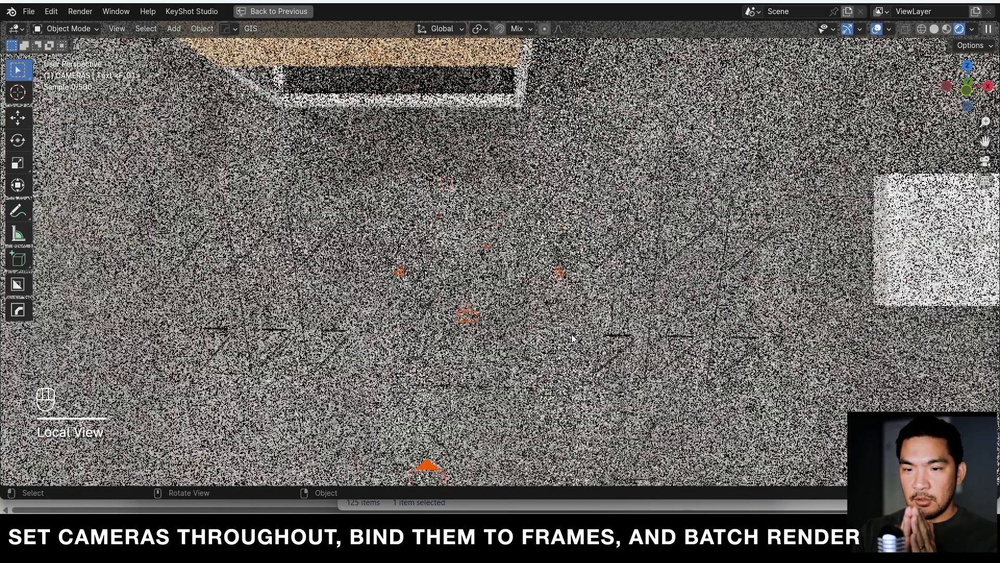
{"action": "key", "text": "KP_0"}
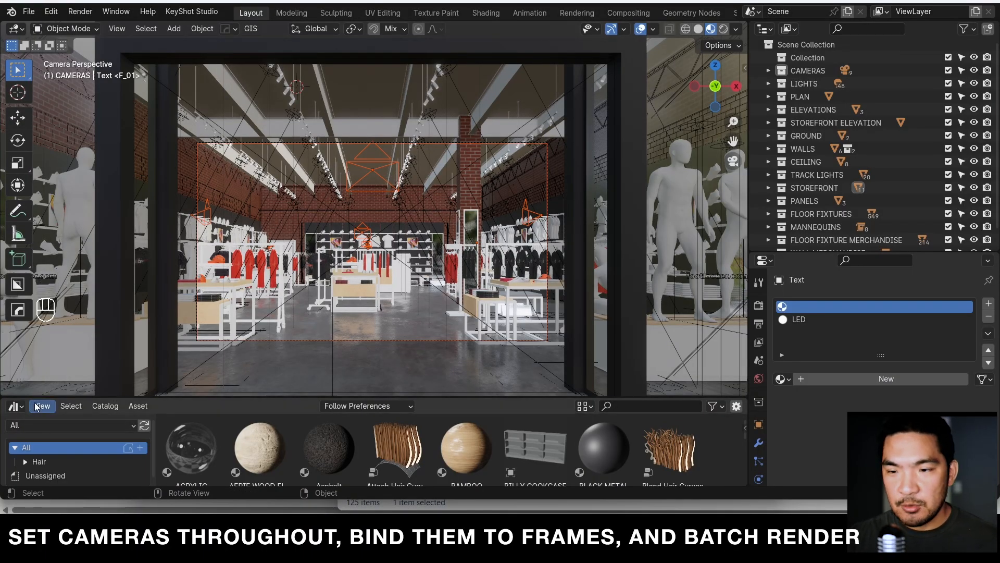
{"action": "left_click", "coordinate": [15, 406]}
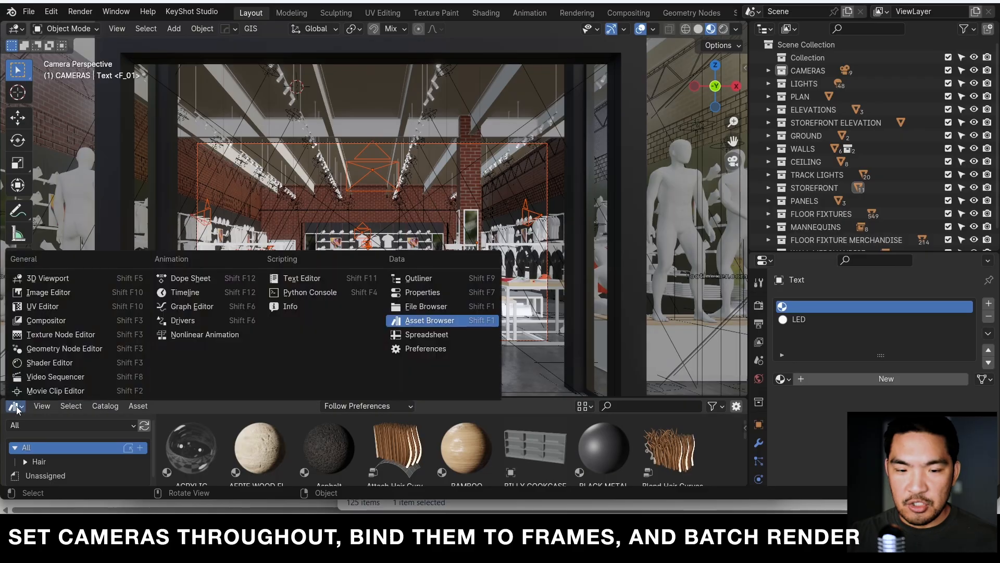
{"action": "left_click", "coordinate": [185, 292]}
{"action": "scroll", "coordinate": [499, 442], "scroll_direction": "up", "scroll_amount": 2}
{"action": "middle_click_drag", "start_coordinate": [534, 445], "coordinate": [563, 442]}
{"action": "scroll", "coordinate": [369, 438], "scroll_direction": "up", "scroll_amount": 1}
{"action": "middle_click_drag", "start_coordinate": [369, 437], "coordinate": [349, 438]}
- Set the timeline's frame range to start at 1 and end at 9, and go to frame 9
{"action": "left_click", "coordinate": [659, 407]}
{"action": "type", "text": "1"}
{"action": "key", "text": "Return"}
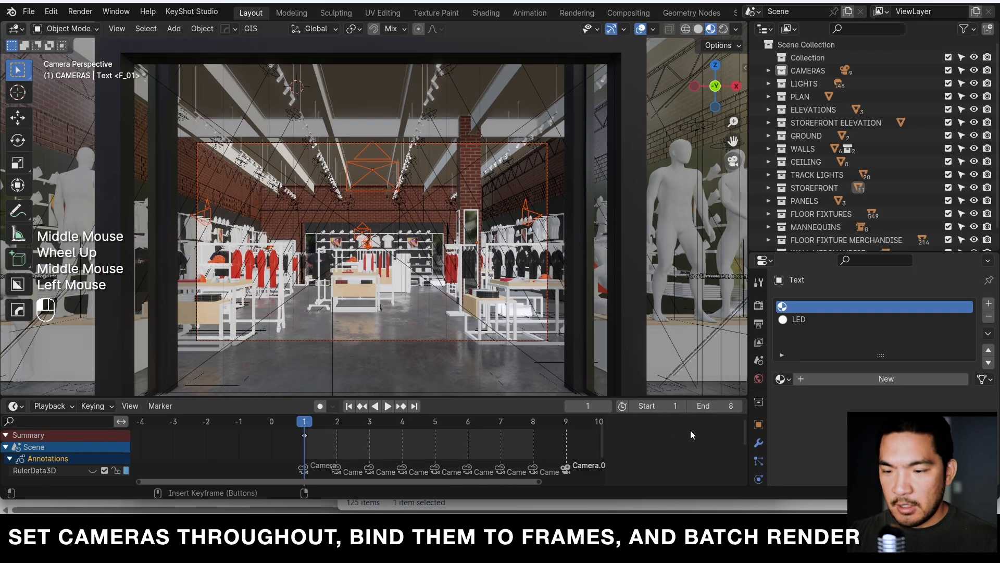
{"action": "left_click", "coordinate": [567, 423]}
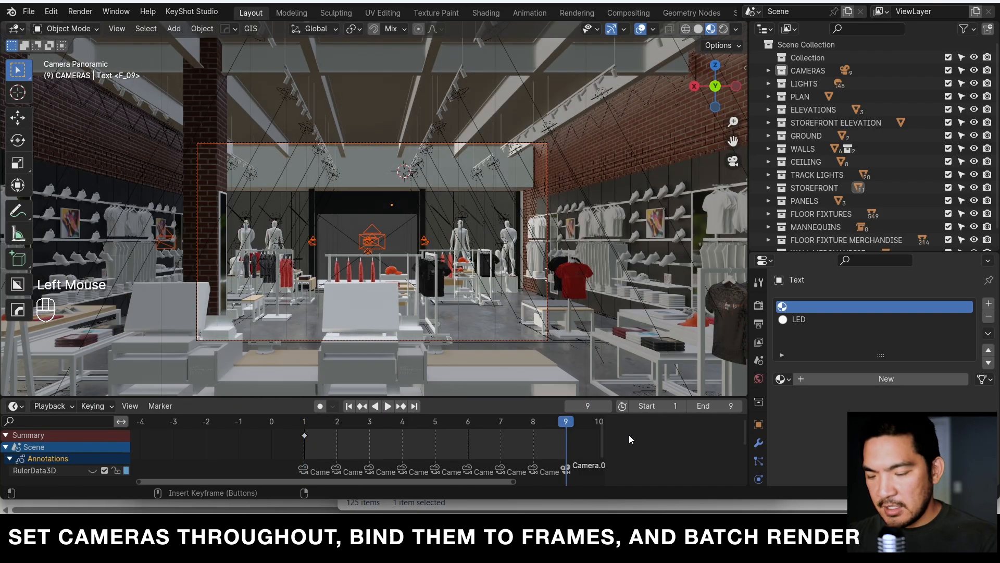
- Jump between the first and last frames to compare their bound camera views
{"action": "key", "text": "shift+Left"}
{"action": "middle_click_drag", "start_coordinate": [620, 444], "coordinate": [618, 444]}
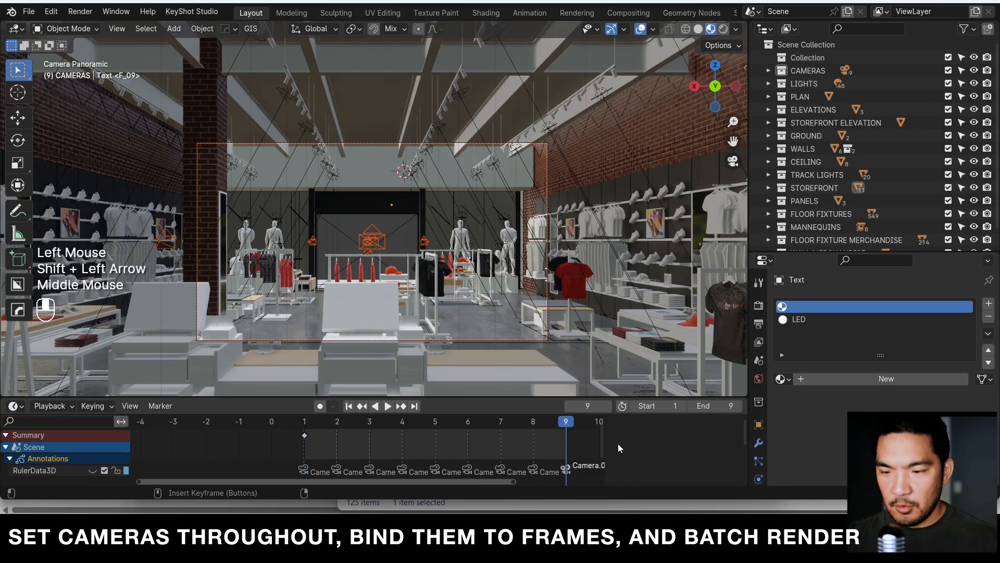
{"action": "key", "text": "shift+Left"}
{"action": "left_click", "coordinate": [278, 439]}
{"action": "key", "text": "shift+Left"}
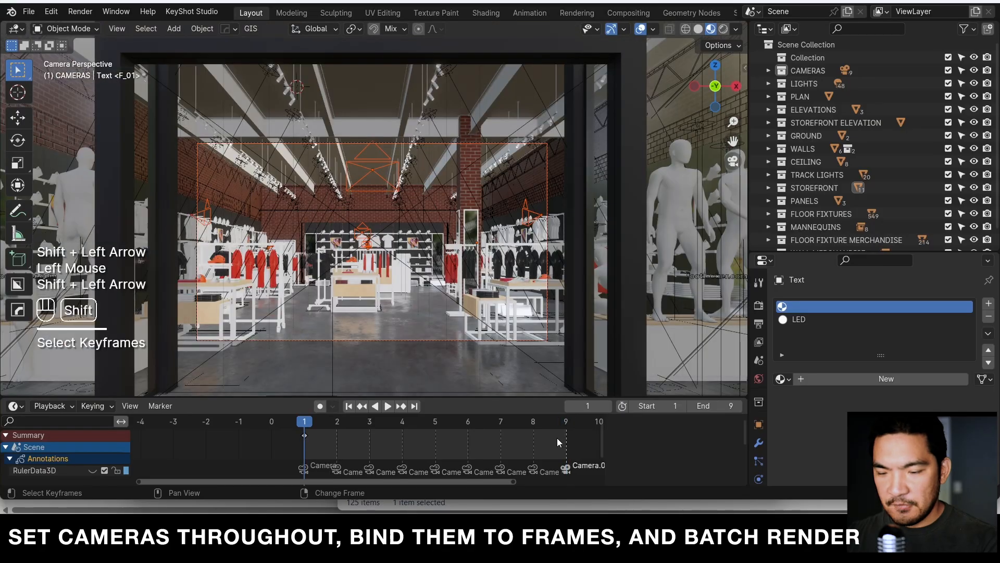
{"action": "key", "text": "shift+Right"}
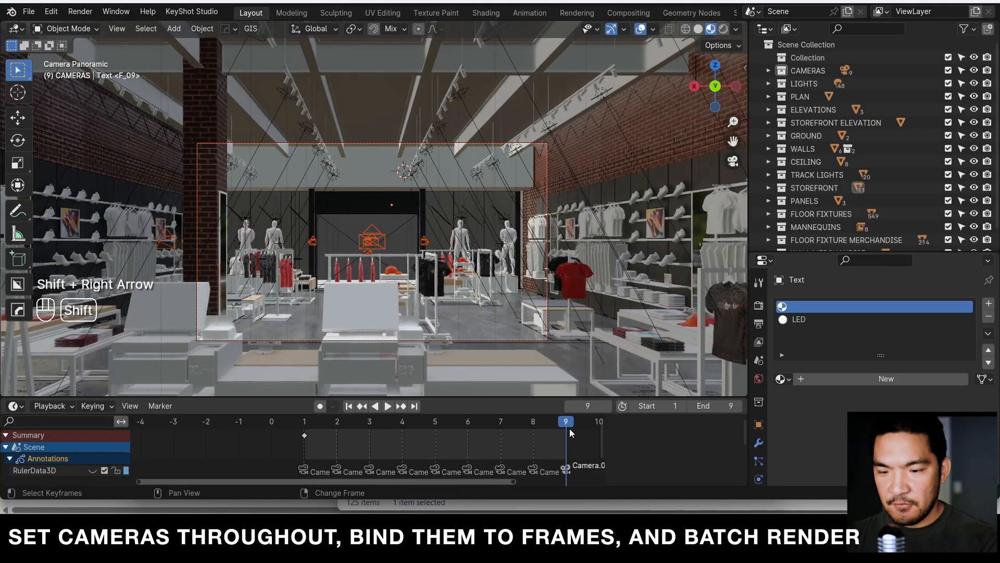
- Step back from frame 9 through the bound camera views, then forward to frame 7
{"action": "key", "text": "Left"}
{"action": "key", "text": "Left"}
{"action": "key", "text": "Left"}
{"action": "key", "text": "Left"}
{"action": "key", "text": "Left"}
{"action": "key", "text": "Right"}
{"action": "key", "text": "Right"}
{"action": "key", "text": "Right"}
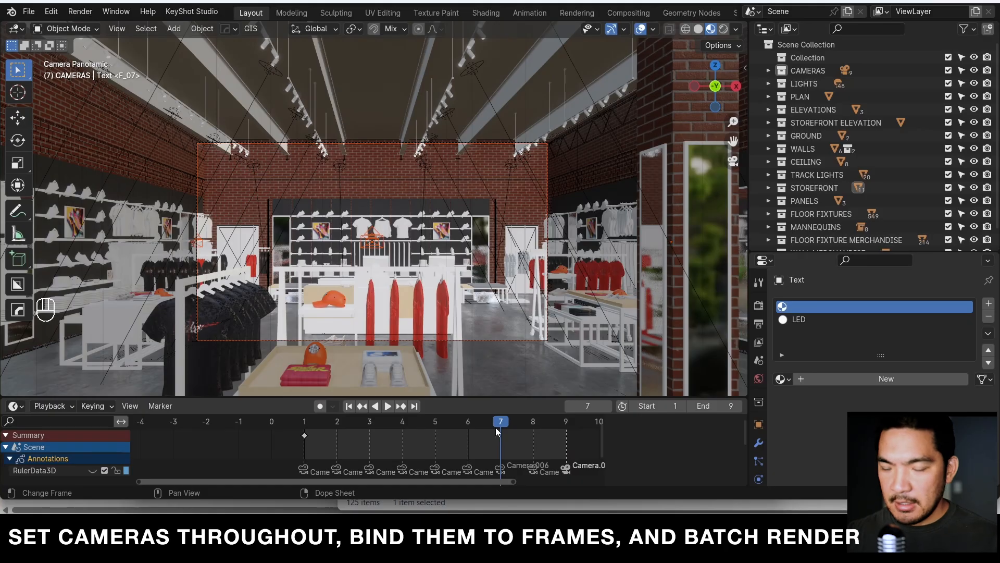
- Hide the viewport overlays, reframe the camera view and step back through the camera views to frame 2
{"action": "key", "text": "shift+alt+z"}
{"action": "middle_click_drag", "start_coordinate": [478, 301], "coordinate": [439, 254], "text": "shift"}
{"action": "scroll", "coordinate": [440, 254], "scroll_direction": "up", "scroll_amount": 1}
{"action": "key", "text": "Left"}
{"action": "key", "text": "Left"}
{"action": "key", "text": "Left"}
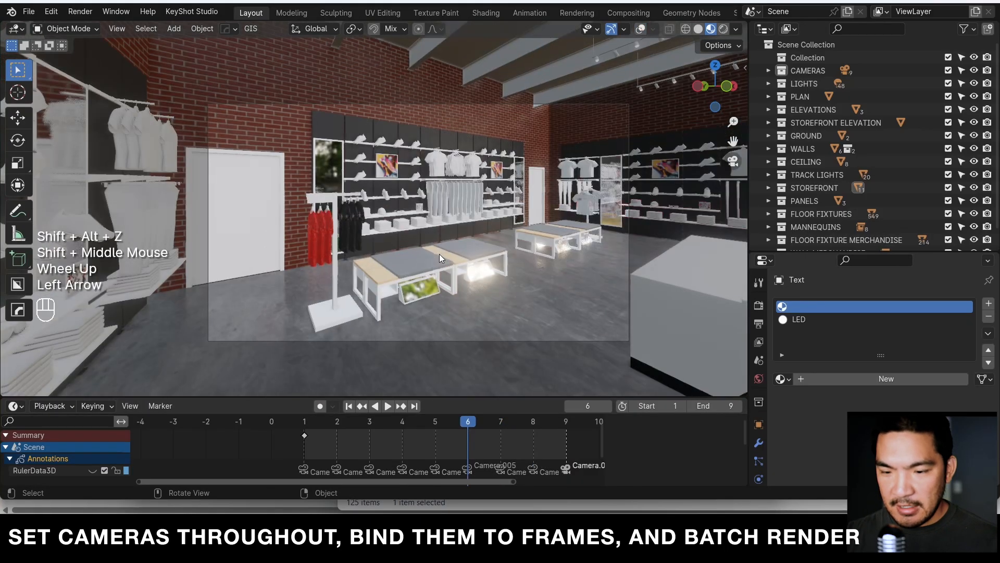
{"action": "key", "text": "Left"}
{"action": "key", "text": "Left"}
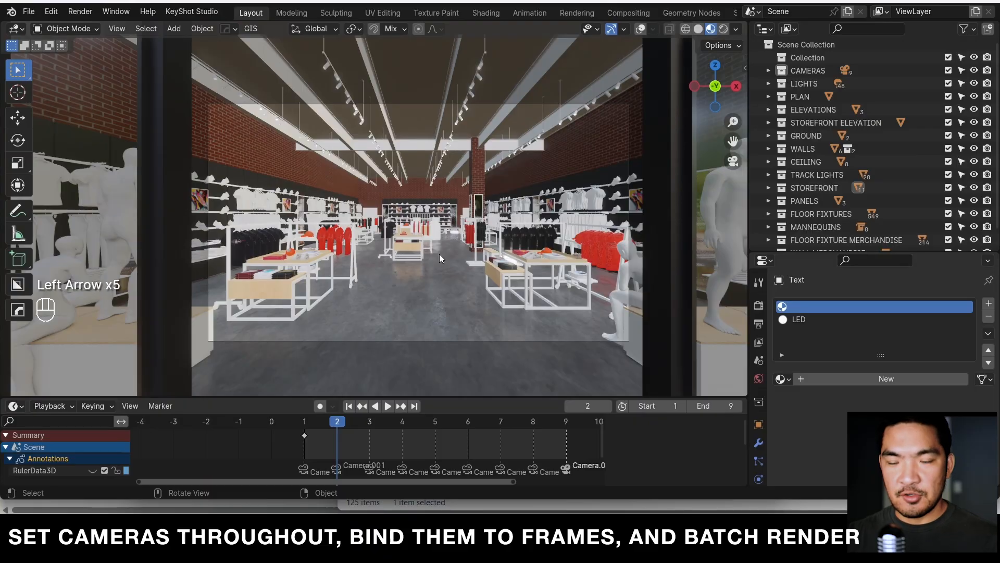
- Step from frame 1 to frame 5, play the timeline through the camera views and stop at frame 8
{"action": "key", "text": "Left"}
{"action": "key", "text": "Right"}
{"action": "key", "text": "Right"}
{"action": "key", "text": "Right"}
{"action": "key", "text": "Right"}
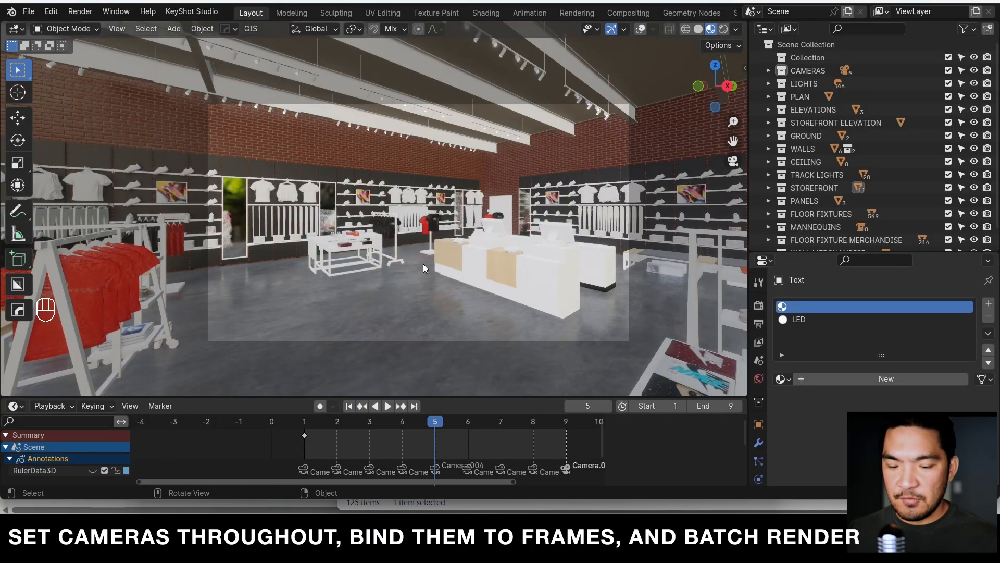
{"action": "key", "text": "space"}
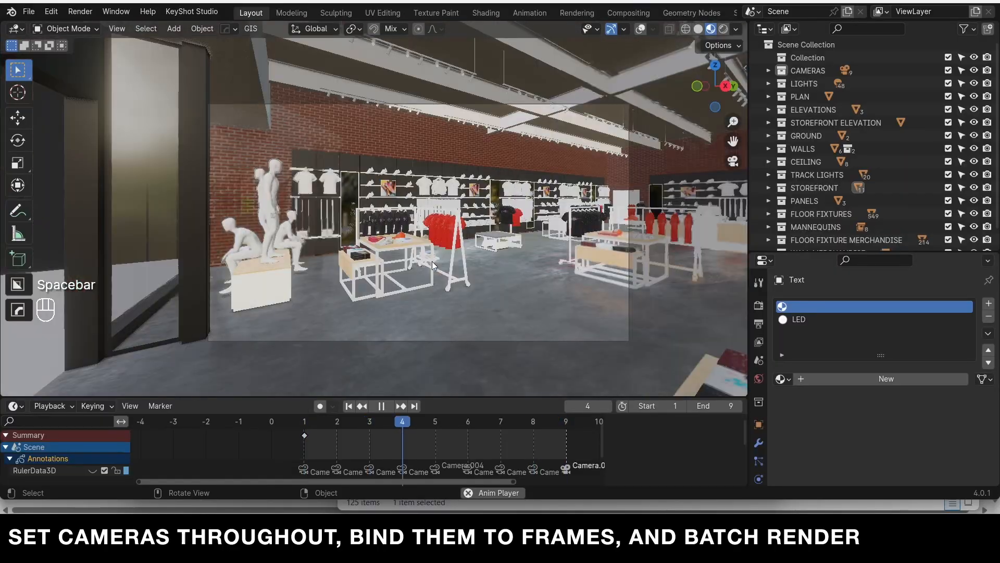
{"action": "key", "text": "space"}
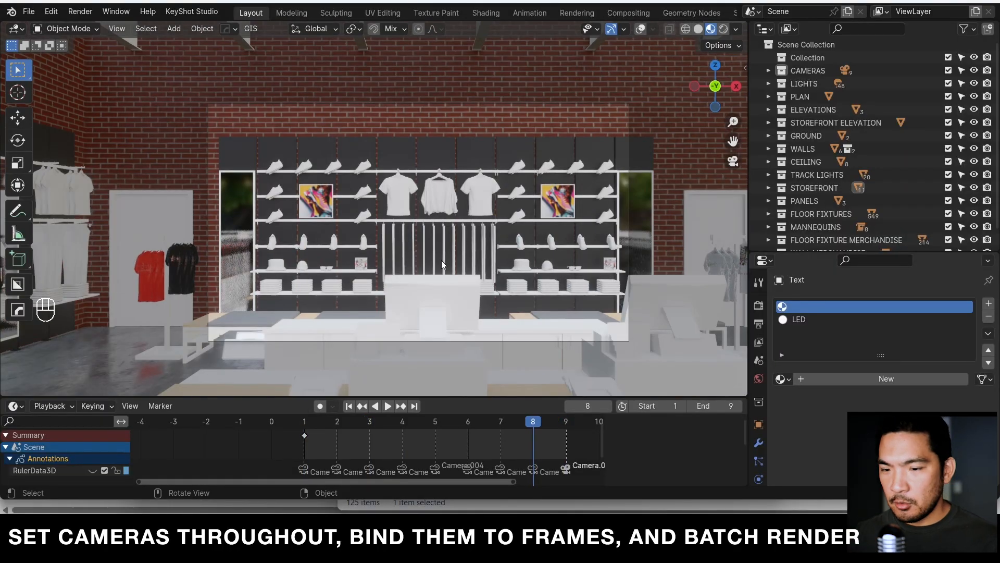
- Step back to frame 1 and examine each bound camera view forward to frame 5
{"action": "key", "text": "Left"}
{"action": "key", "text": "Left"}
{"action": "key", "text": "Left"}
{"action": "key", "text": "Left"}
{"action": "key", "text": "Left"}
{"action": "key", "text": "Left"}
{"action": "key", "text": "Left"}
{"action": "key", "text": "Left"}
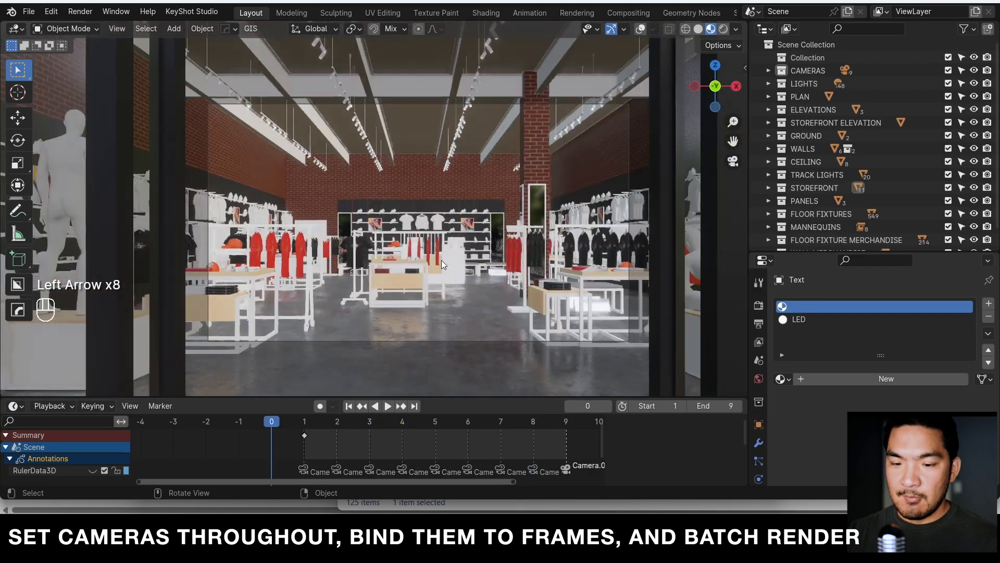
{"action": "key", "text": "Right"}
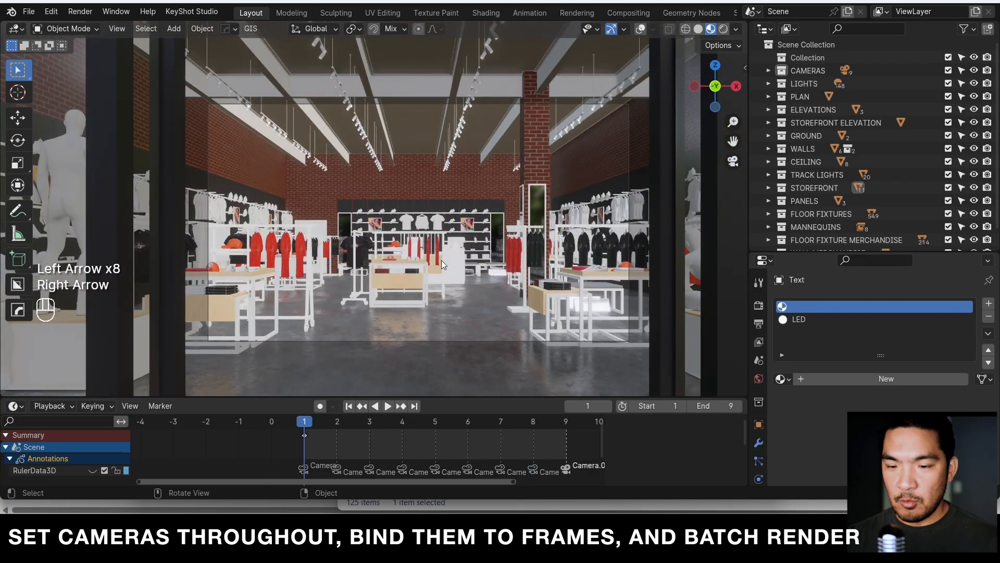
{"action": "key", "text": "Right"}
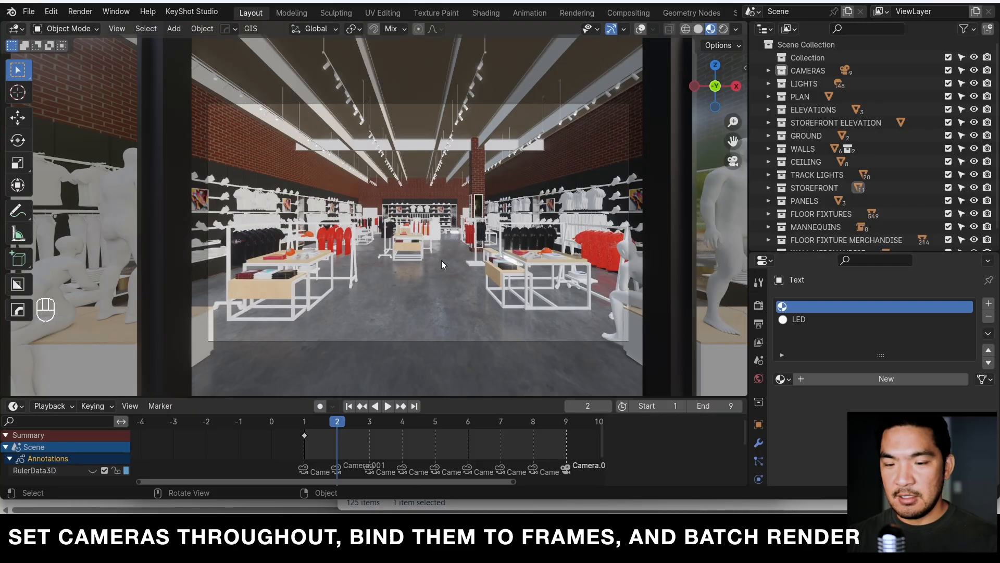
{"action": "key", "text": "Right"}
{"action": "key", "text": "Right"}
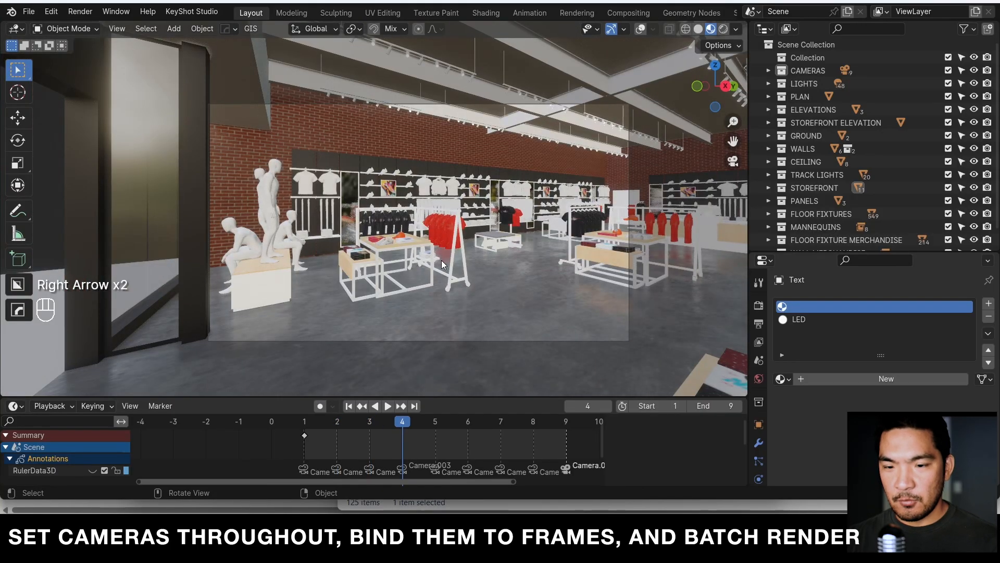
{"action": "key", "text": "Right"}
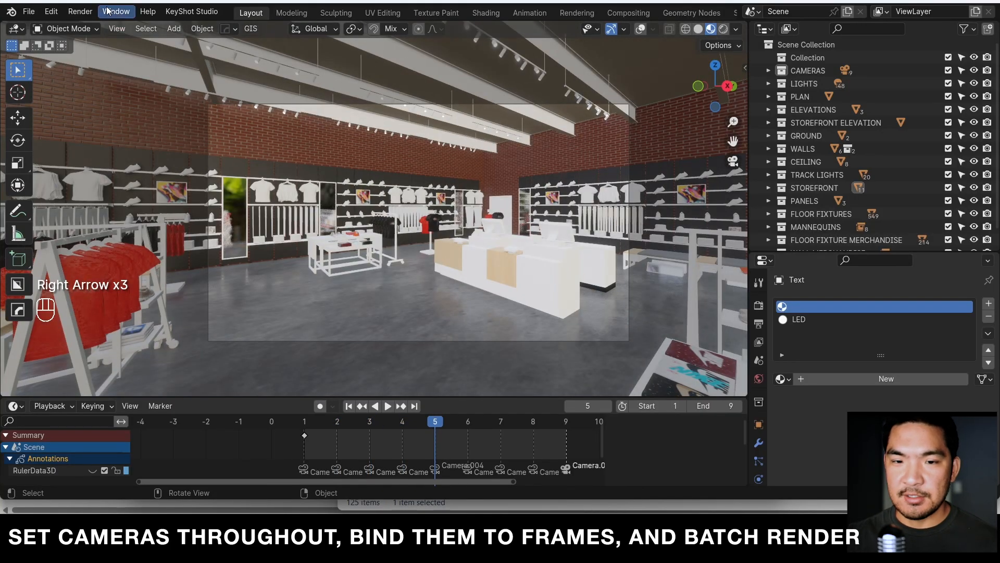
- Create a new folder named 081226 inside RENDER OUTPUT and set it as the render output path
{"action": "left_click", "coordinate": [80, 10]}
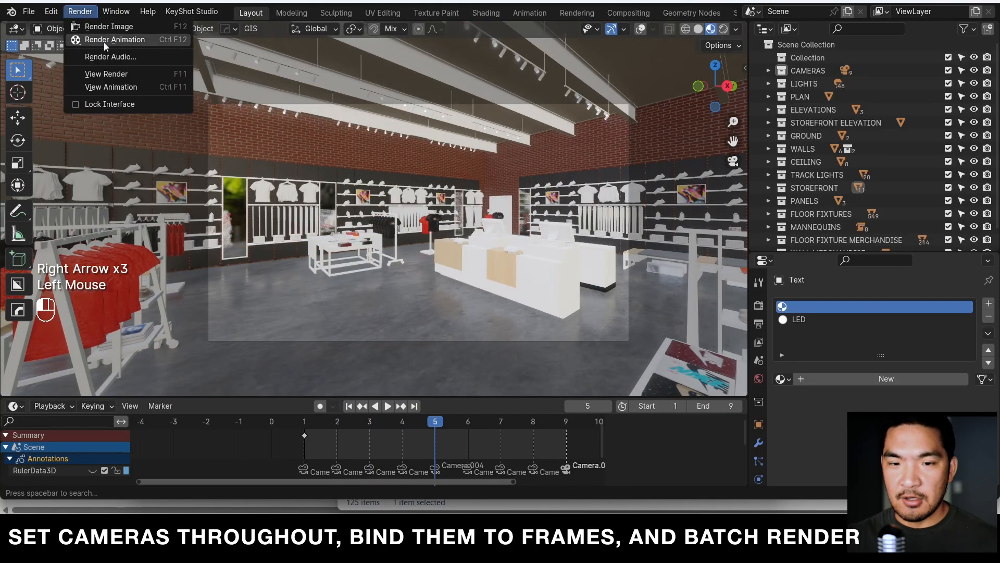
{"action": "left_click", "coordinate": [758, 324]}
{"action": "scroll", "coordinate": [837, 362], "scroll_direction": "down", "scroll_amount": 3}
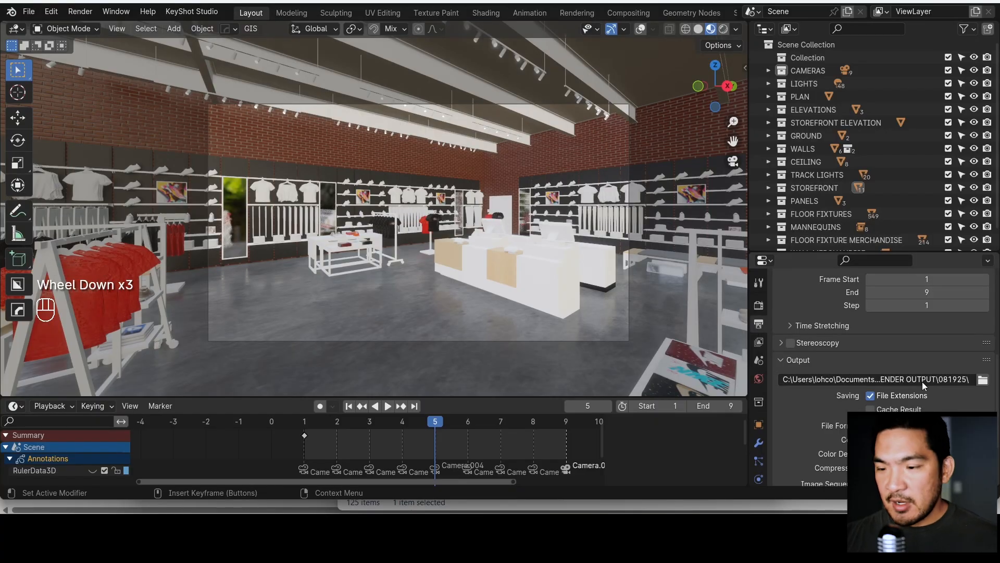
{"action": "left_click", "coordinate": [984, 379]}
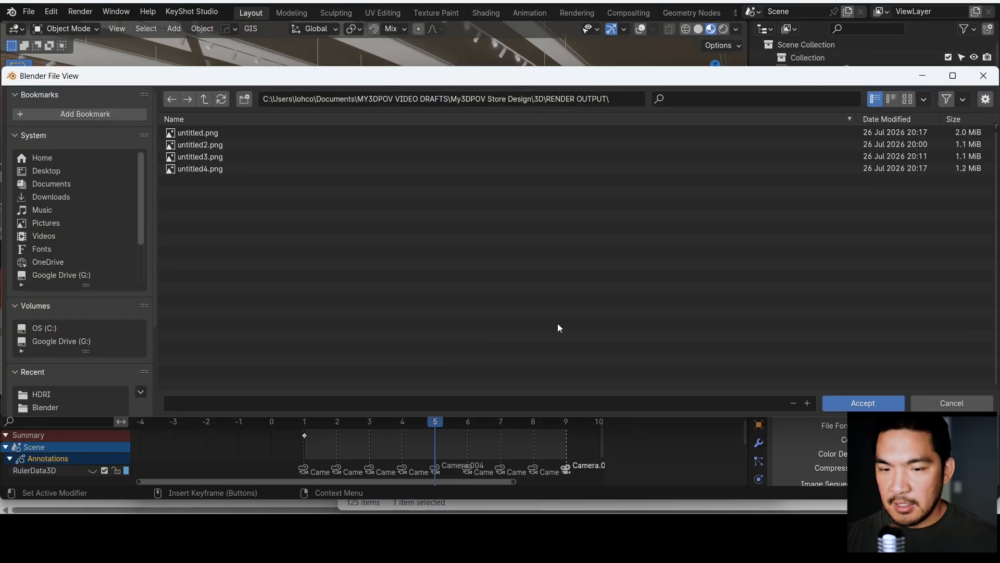
{"action": "left_click", "coordinate": [206, 99]}
{"action": "key", "text": "BackSpace"}
{"action": "right_click", "coordinate": [230, 347]}
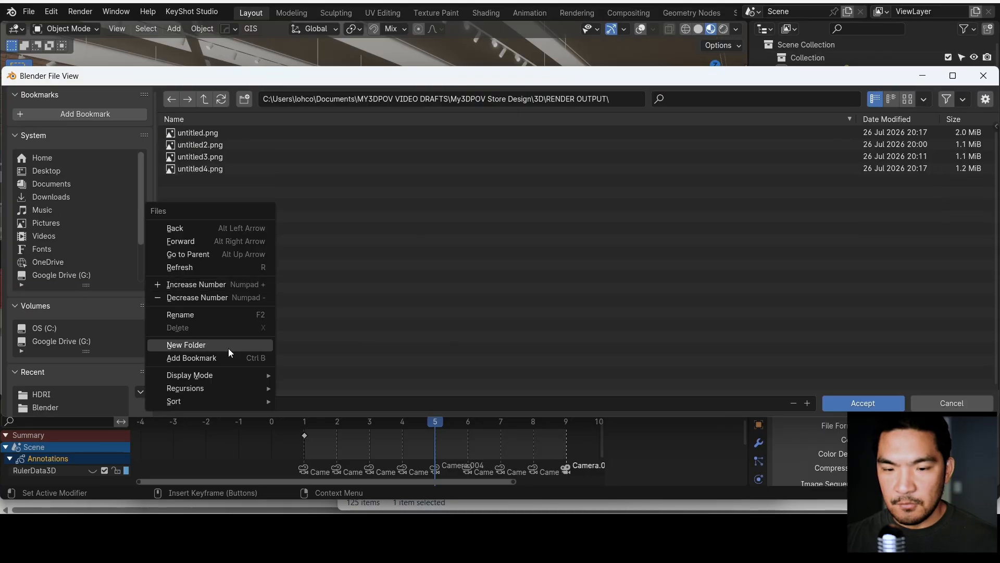
{"action": "left_click", "coordinate": [230, 347]}
{"action": "type", "text": "081226"}
{"action": "key", "text": "Return"}
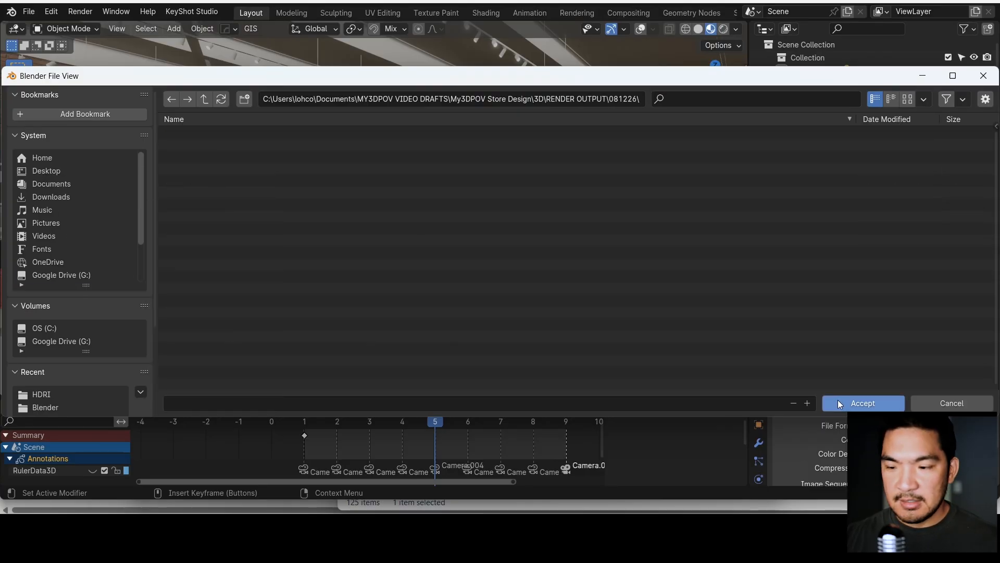
{"action": "left_click", "coordinate": [854, 402]}
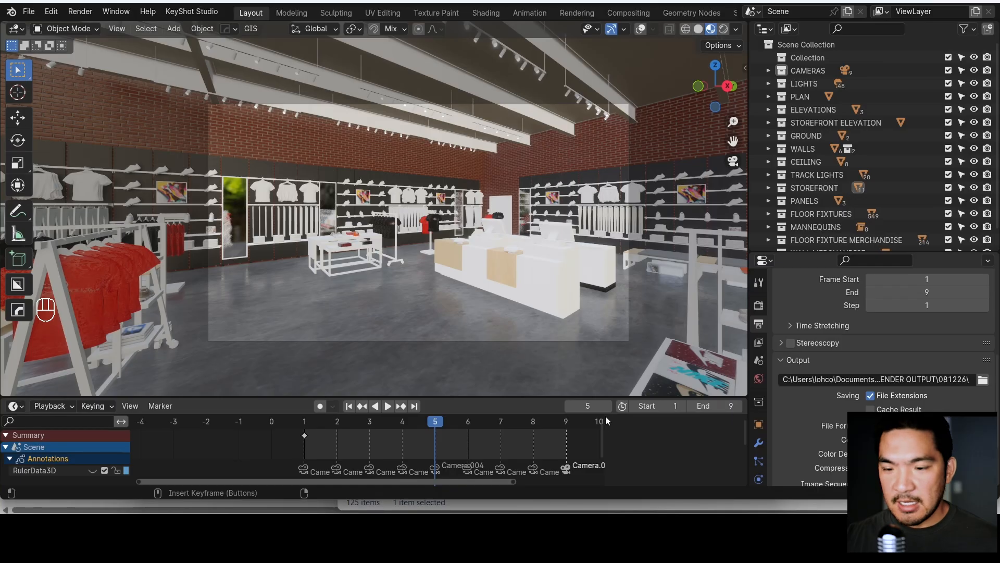
- Return to frame 1 and render the animation to batch render all camera views
{"action": "key", "text": "shift+Left"}
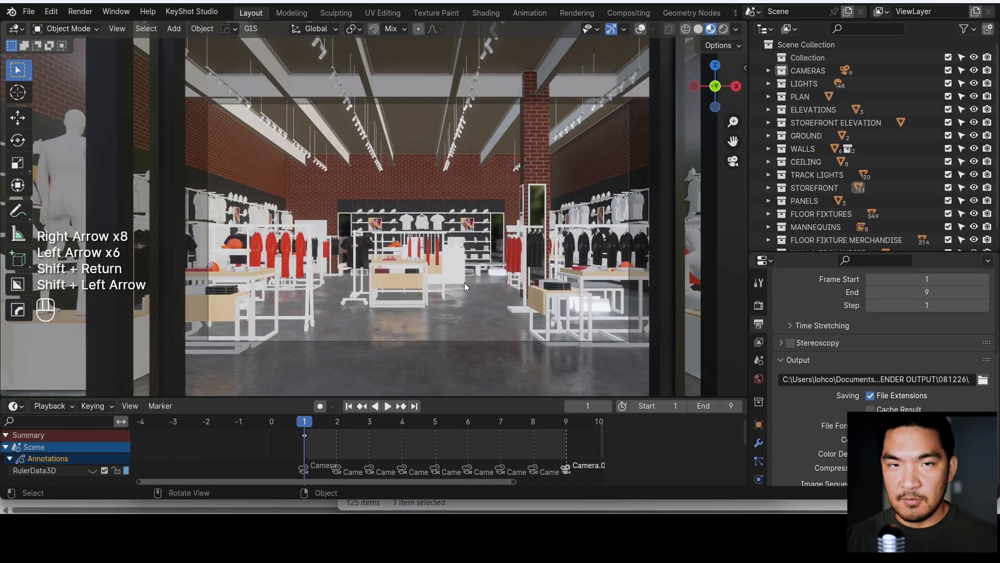
{"action": "left_click", "coordinate": [80, 11]}
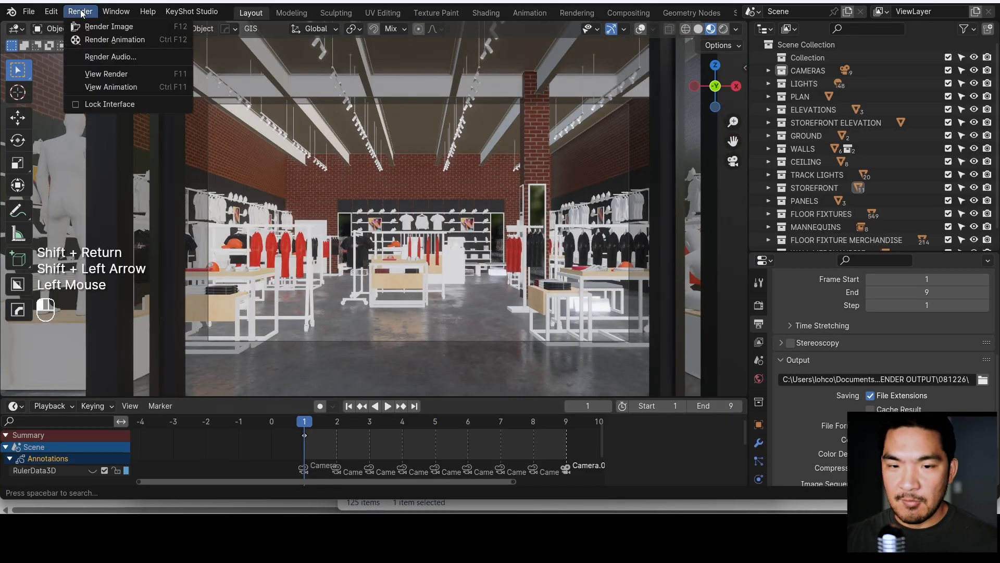
{"action": "left_click", "coordinate": [116, 38]}
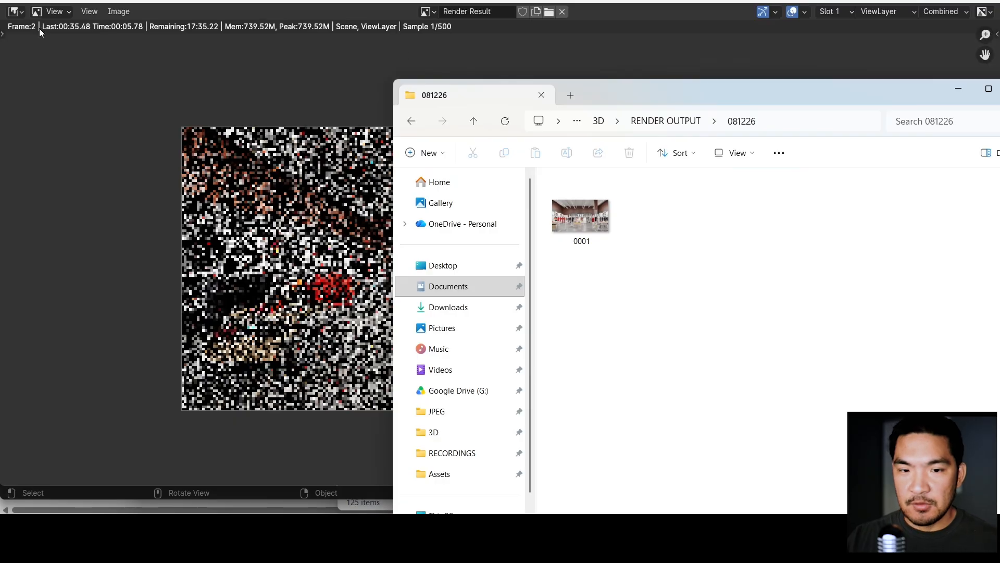
- Check the images saved in the 081226 output folder against the progress of the batch render
{"action": "left_click", "coordinate": [225, 76]}
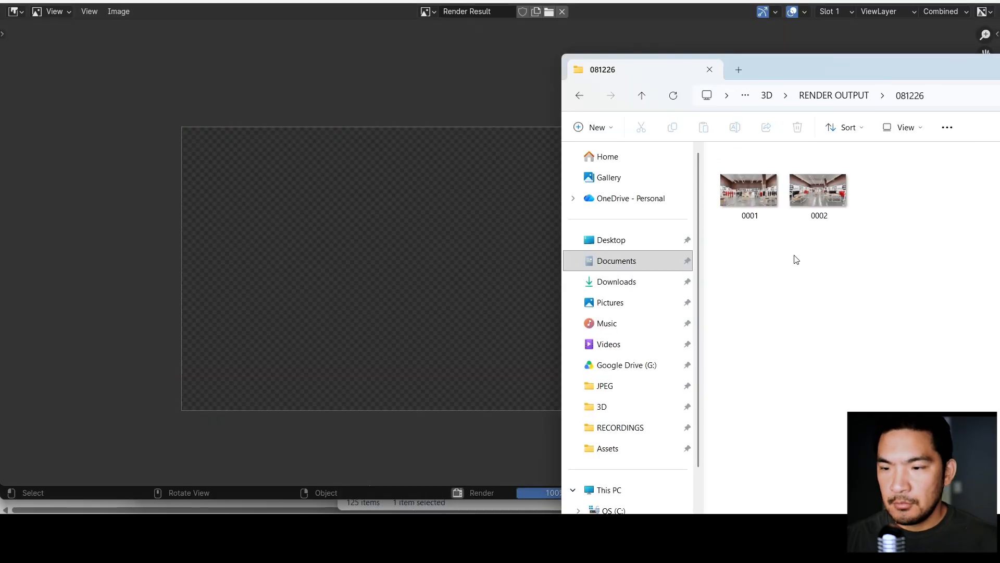
{"action": "left_click", "coordinate": [826, 217]}
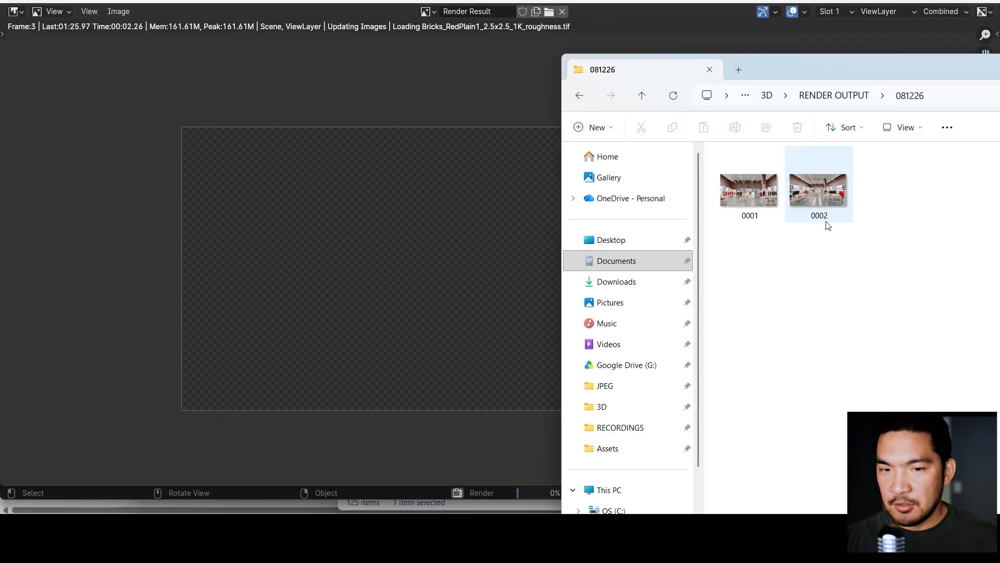
{"action": "left_click", "coordinate": [364, 165]}
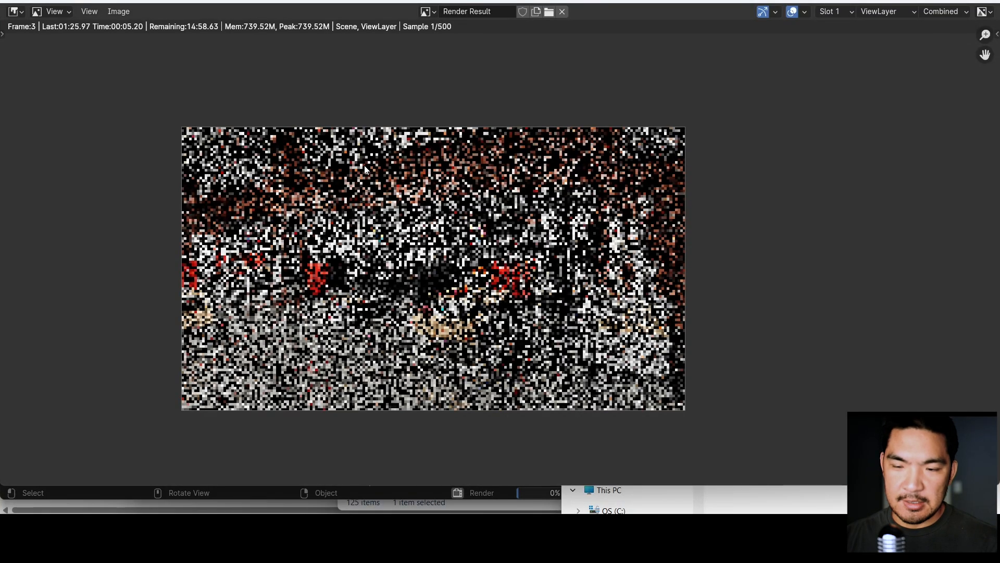
- Switch to the MY 3D POV STORE 6 project and hide the overlays in the frame 1 camera view
{"action": "key", "text": "alt+Tab"}
{"action": "key", "text": "alt+Tab"}
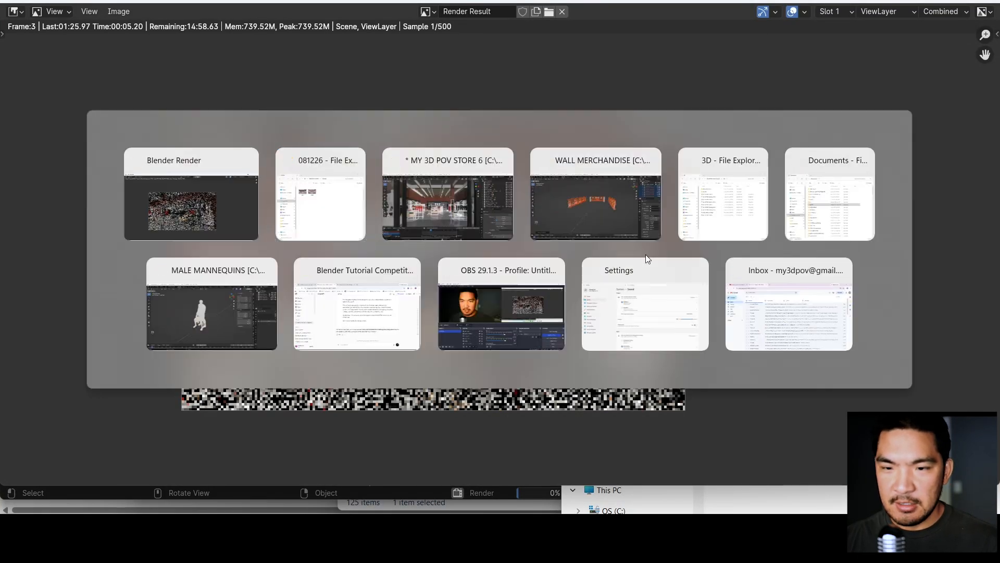
{"action": "left_click", "coordinate": [553, 340]}
{"action": "key", "text": "shift+alt+z"}
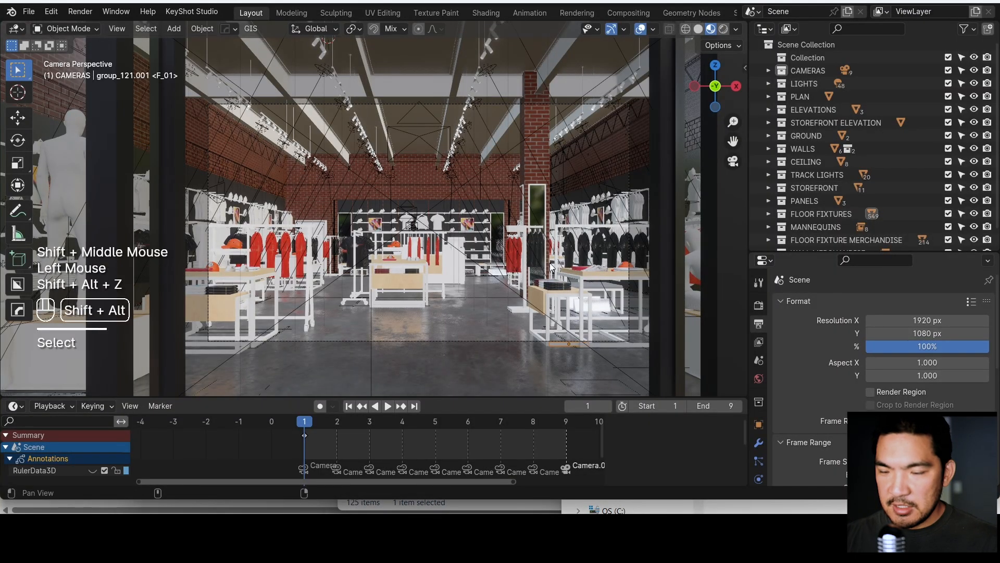
{"action": "scroll", "coordinate": [445, 198], "scroll_direction": "down", "scroll_amount": 2}
{"action": "key", "text": "shift+alt+z"}
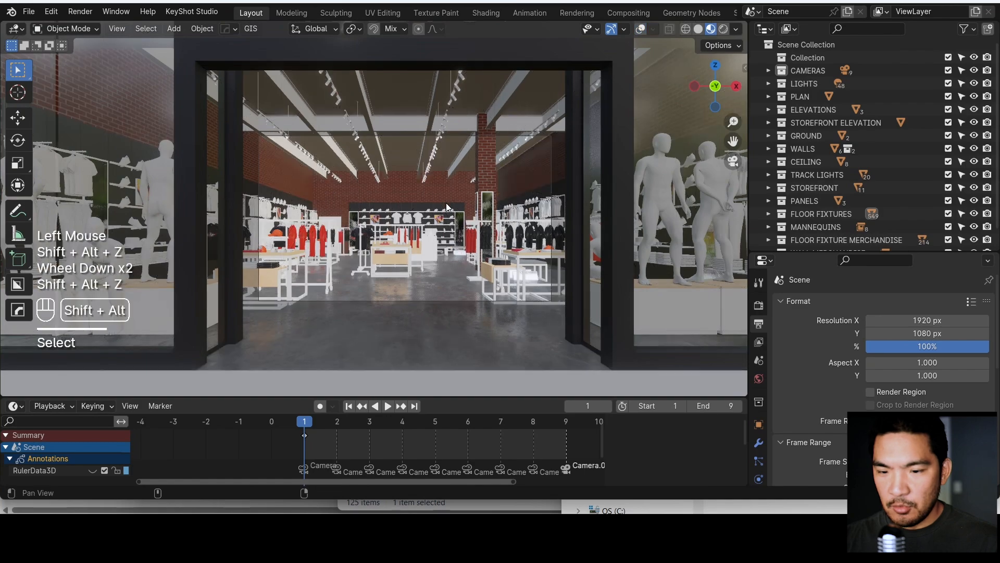
- Step the timeline forward from frame 1 to the camera view at frame 7, with the overlays hidden
{"action": "scroll", "coordinate": [446, 202], "scroll_direction": "down", "scroll_amount": 4, "text": "alt"}
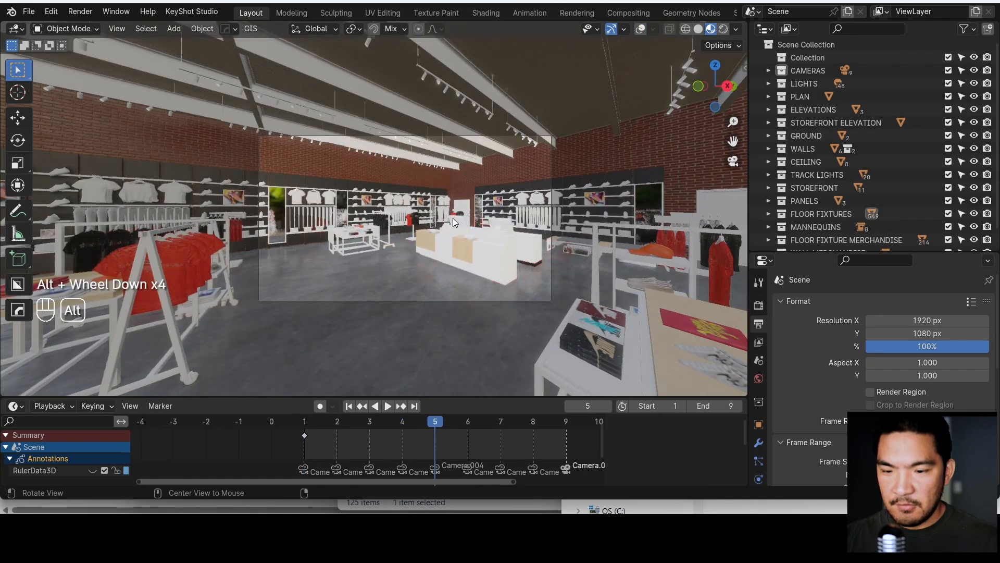
{"action": "scroll", "coordinate": [503, 213], "scroll_direction": "down", "scroll_amount": 1, "text": "alt"}
{"action": "key", "text": "shift+alt+z"}
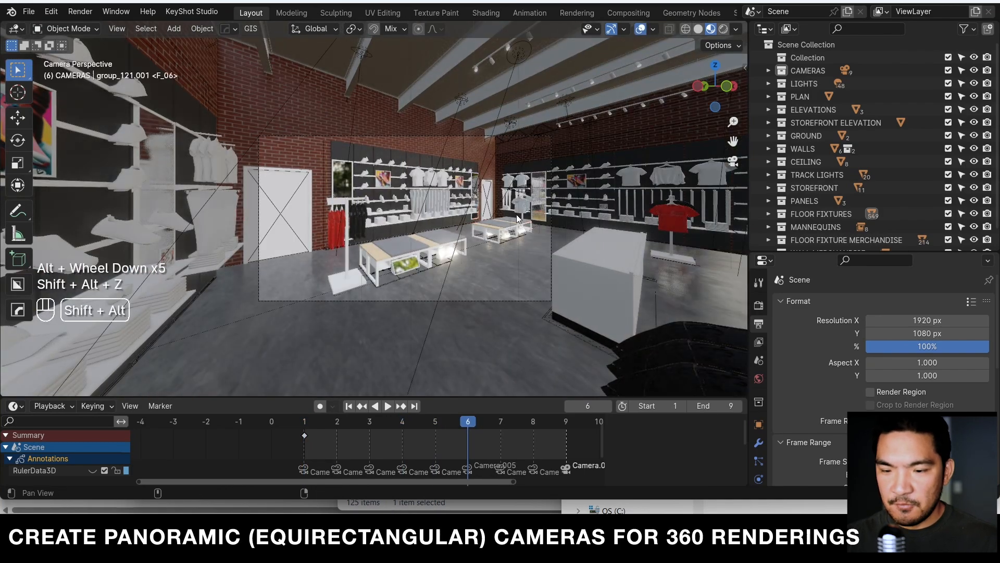
{"action": "scroll", "coordinate": [517, 214], "scroll_direction": "down", "scroll_amount": 1, "text": "alt"}
{"action": "key", "text": "shift+alt+z"}
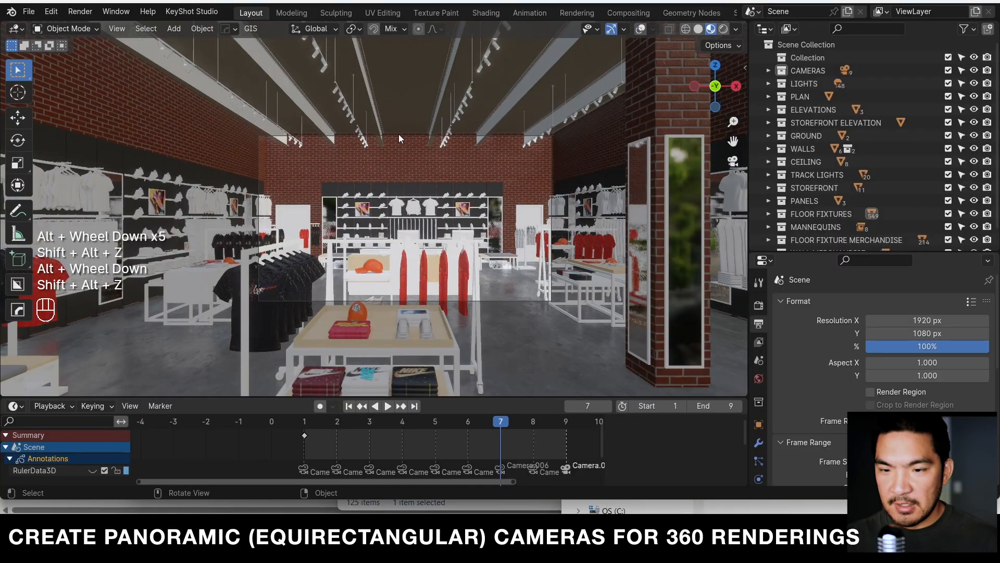
- Show the overlays, select the frame 7 camera, and examine its Panoramic Equirectangular lens settings against the frame 6 view
{"action": "key", "text": "shift+alt+z"}
{"action": "left_click", "coordinate": [399, 135]}
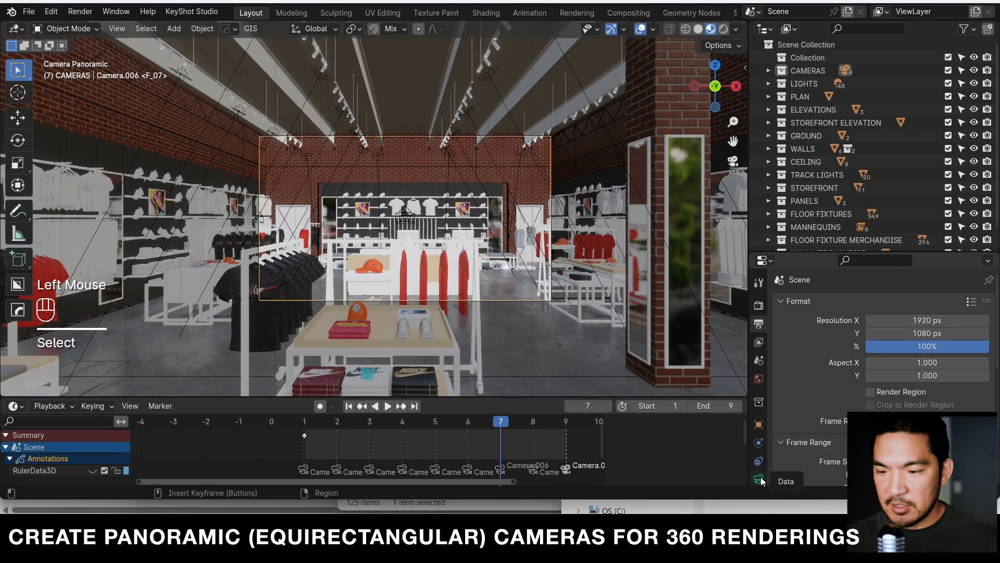
{"action": "left_click", "coordinate": [759, 479]}
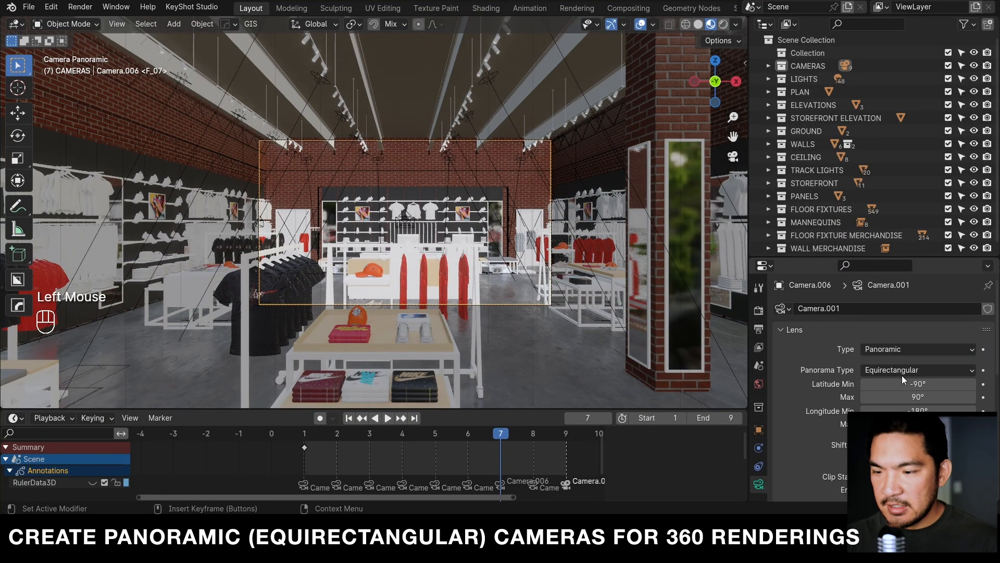
{"action": "scroll", "coordinate": [521, 311], "scroll_direction": "up", "scroll_amount": 1, "text": "alt"}
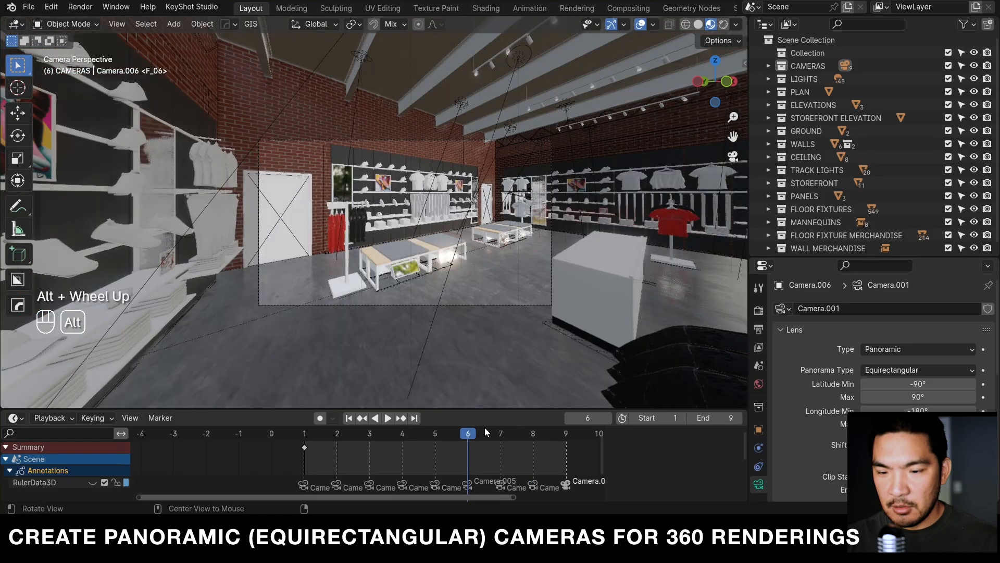
{"action": "left_click", "coordinate": [519, 305]}
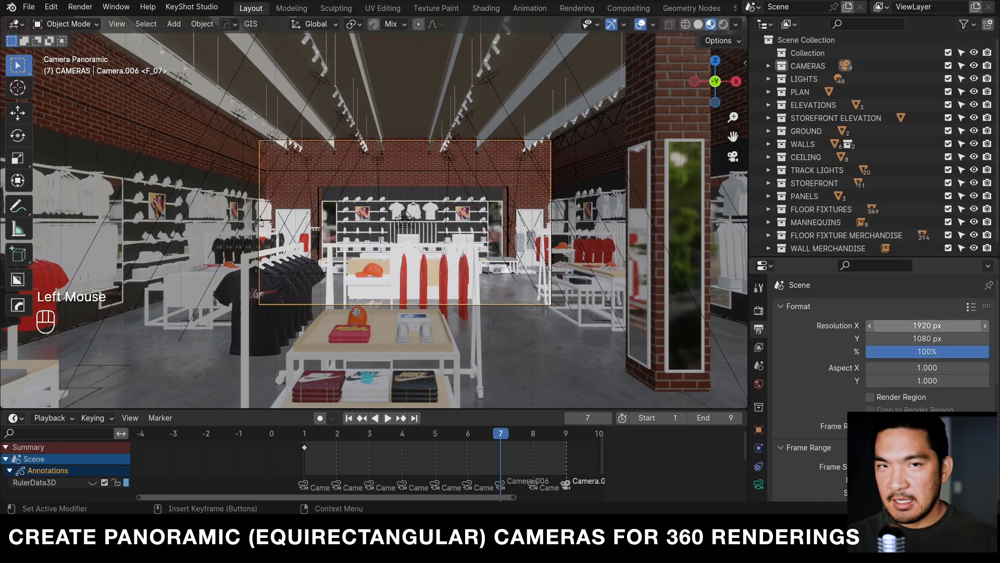
- Set the render resolution to 4000 px in X and 2000 px in Y
{"action": "double_click", "coordinate": [925, 326]}
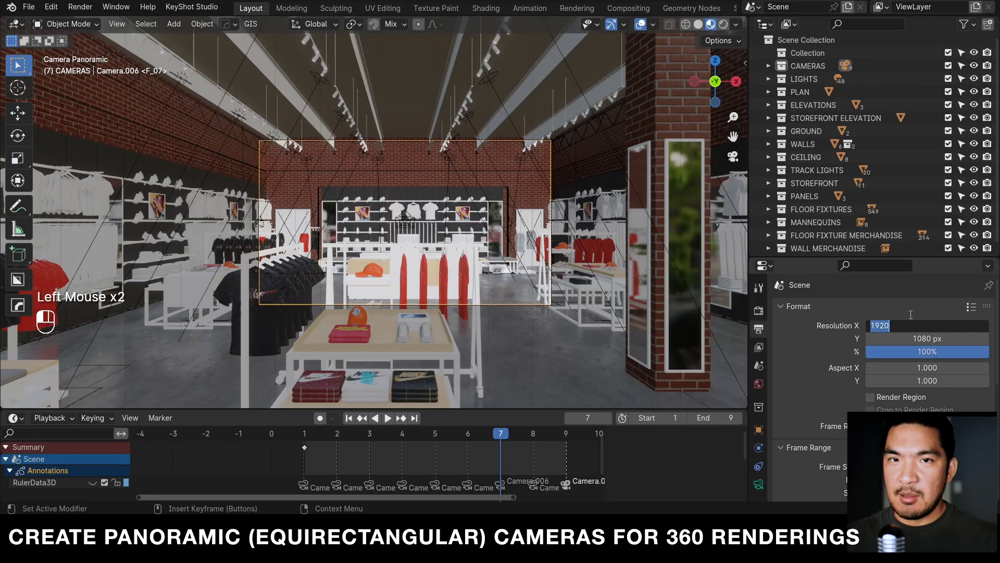
{"action": "type", "text": "4000"}
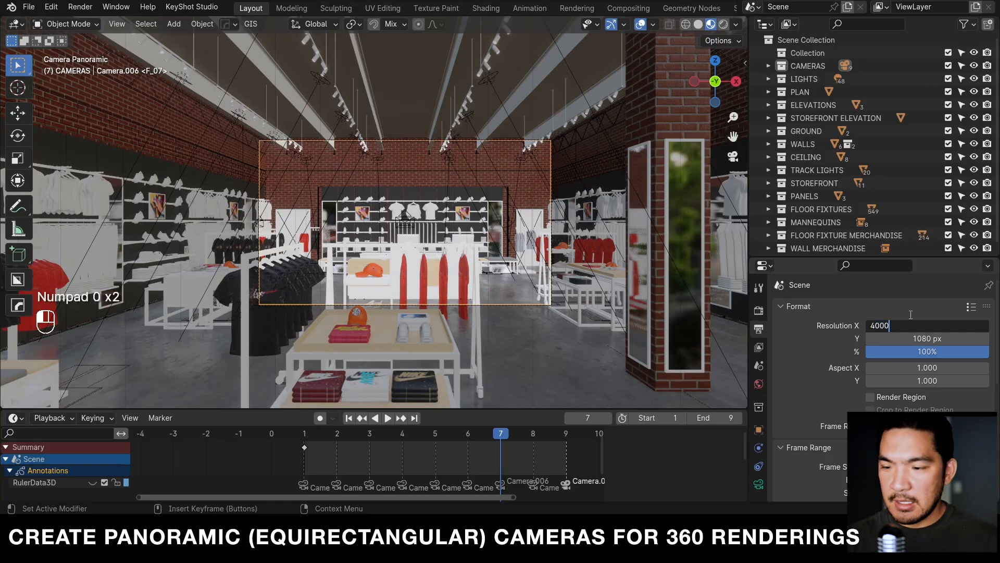
{"action": "key", "text": "Tab"}
{"action": "type", "text": "200"}
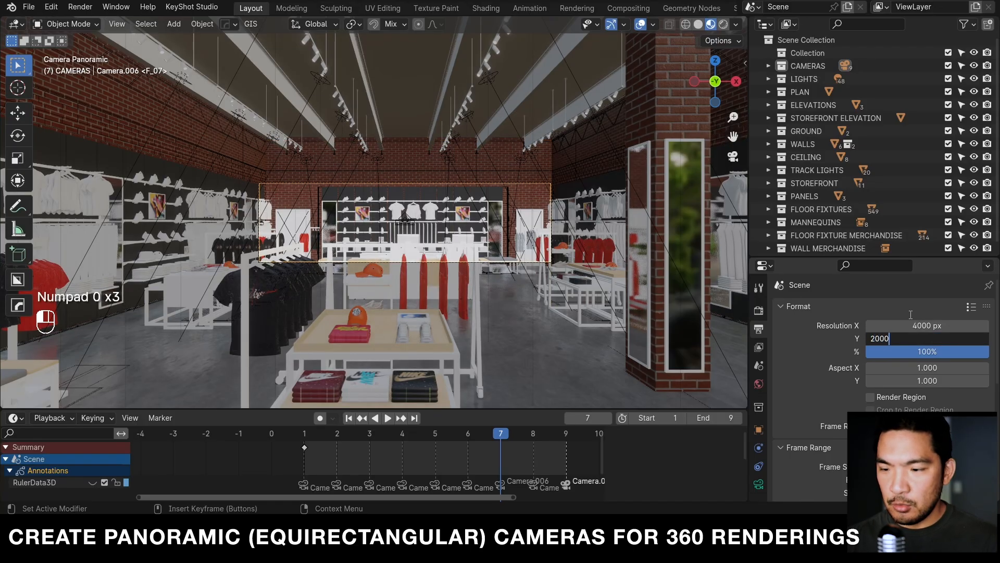
{"action": "key", "text": "Tab"}
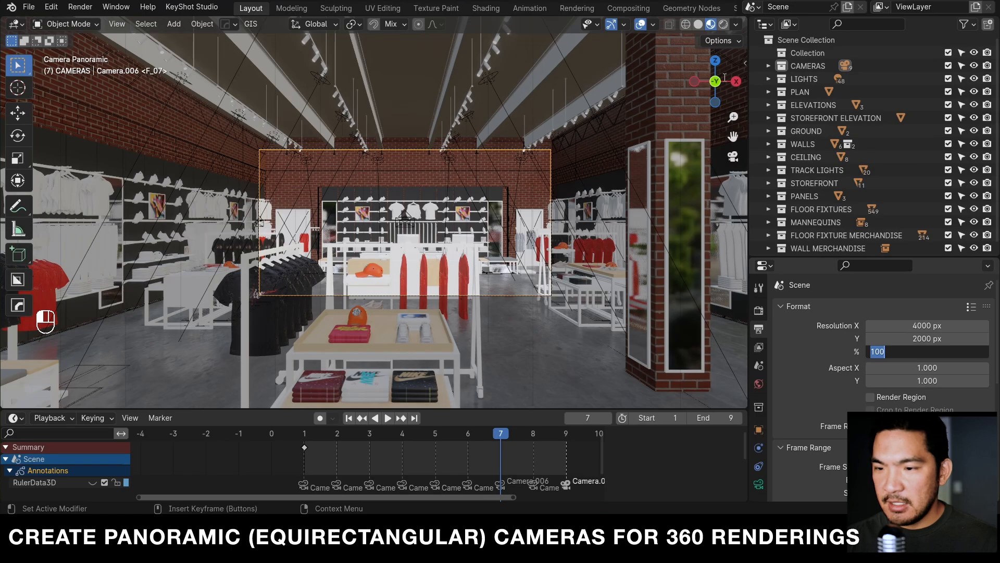
- Preview the panoramic cameras at frames 7, 8 and 9 in rendered shading with the overlays hidden
{"action": "left_click", "coordinate": [723, 24]}
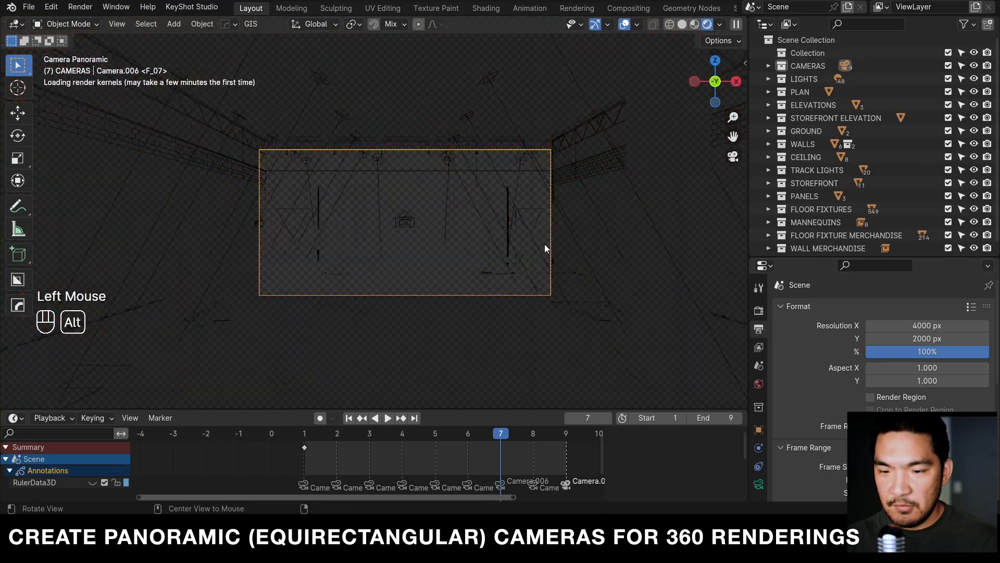
{"action": "key", "text": "shift+alt+z"}
{"action": "scroll", "coordinate": [417, 224], "scroll_direction": "up", "scroll_amount": 2}
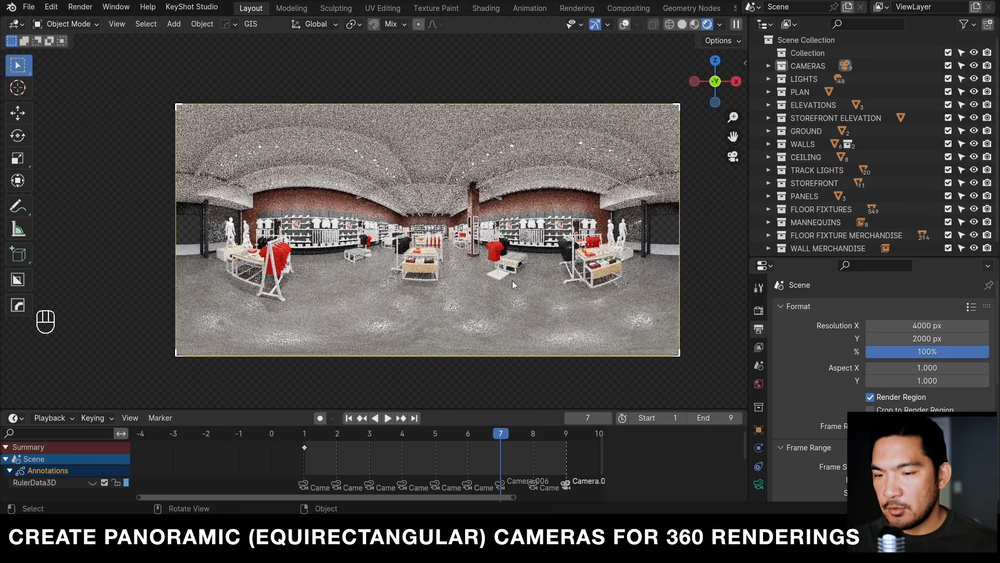
{"action": "key", "text": "Right"}
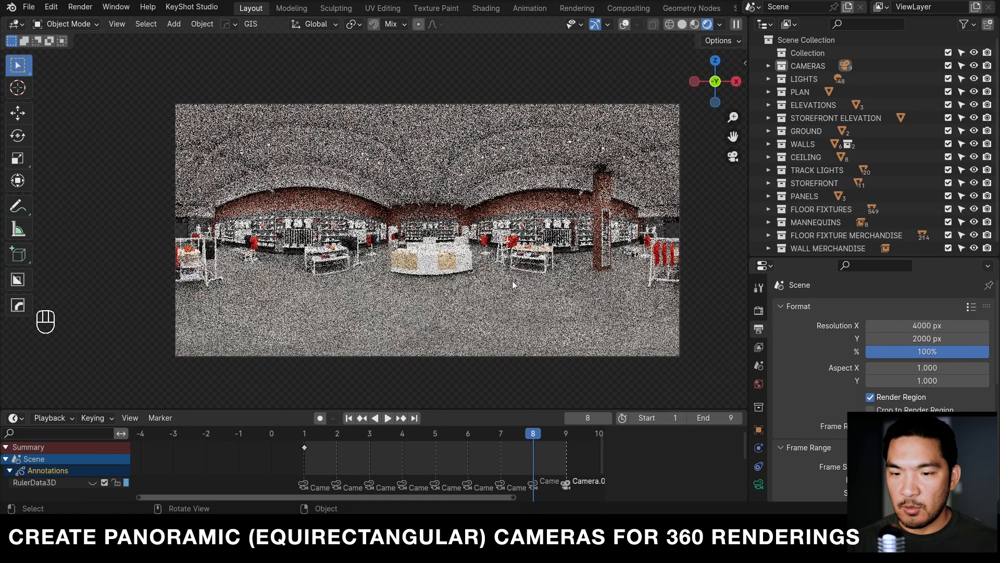
{"action": "key", "text": "Right"}
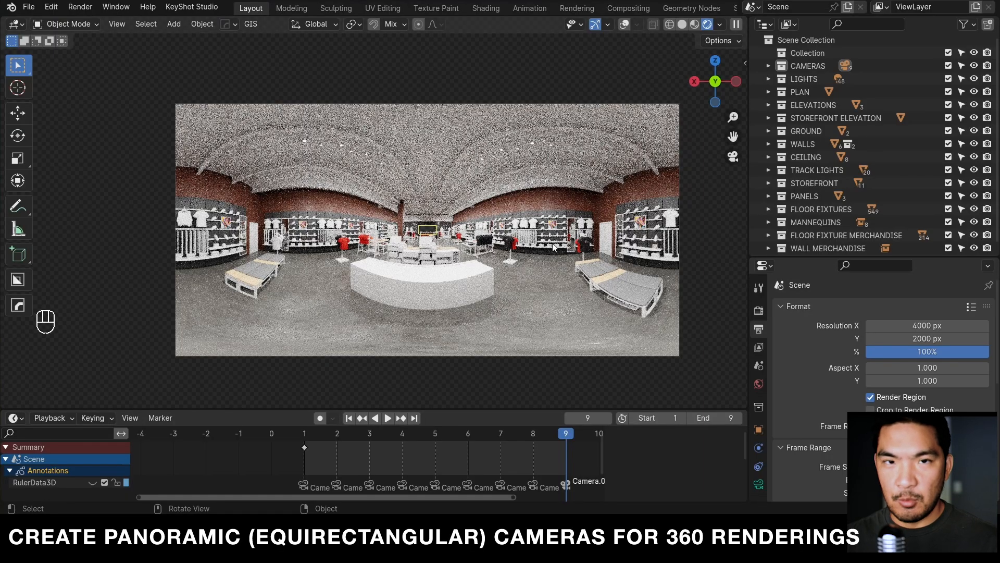
- Switch to the Kuula tour in the browser, look around the first store panorama, and open the second and third panoramas
{"action": "key", "text": "alt"}
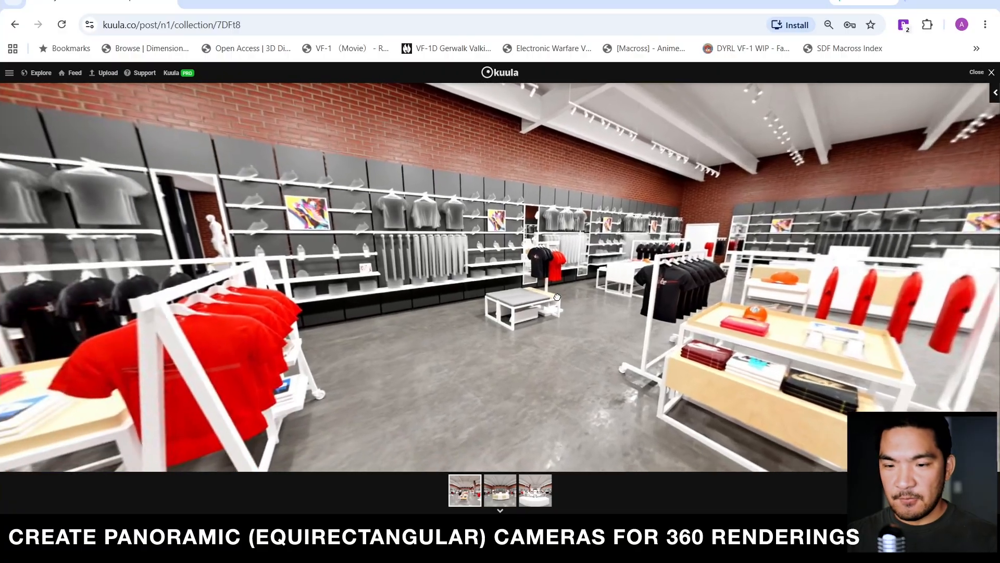
{"action": "mouse_move", "coordinate": [557, 297]}
{"action": "left_mouse_down"}
{"action": "mouse_move", "coordinate": [654, 333]}
{"action": "mouse_move", "coordinate": [565, 294]}
{"action": "left_mouse_up"}
{"action": "left_click_drag", "start_coordinate": [690, 206], "coordinate": [443, 224]}
{"action": "left_click_drag", "start_coordinate": [641, 233], "coordinate": [477, 231]}
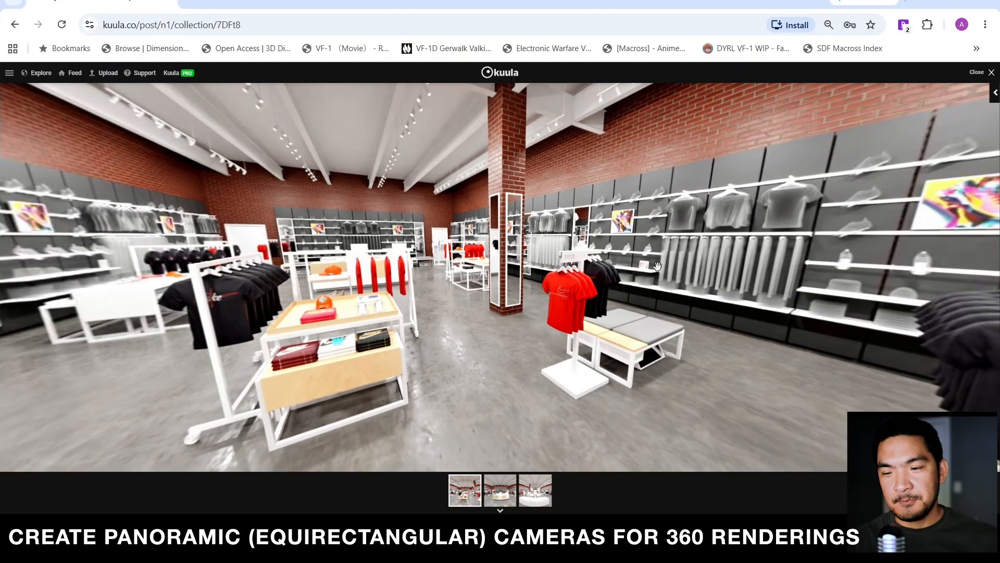
{"action": "left_click_drag", "start_coordinate": [689, 269], "coordinate": [729, 302]}
{"action": "scroll", "coordinate": [676, 299], "scroll_direction": "down", "scroll_amount": 5}
{"action": "scroll", "coordinate": [730, 302], "scroll_direction": "up", "scroll_amount": 5}
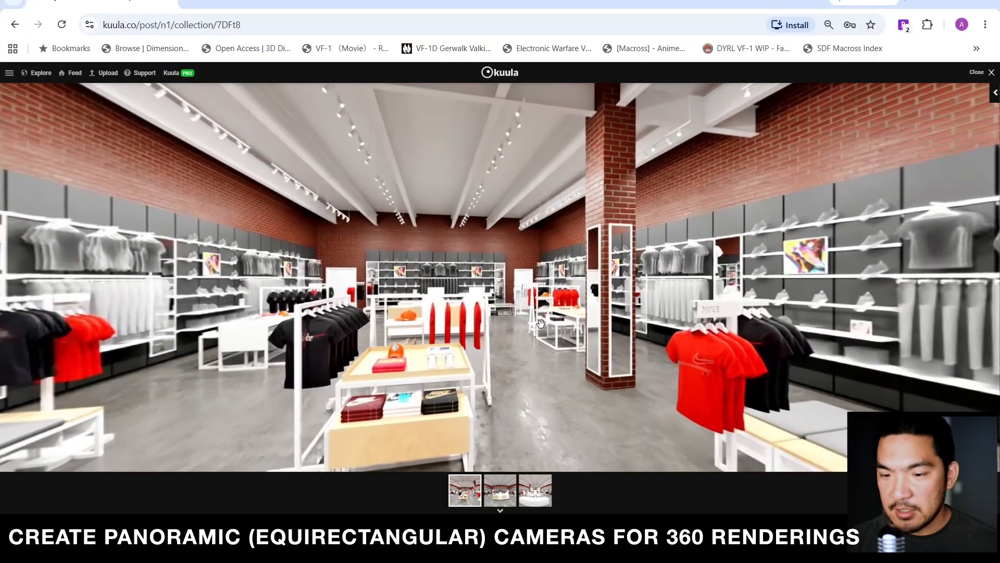
{"action": "left_click", "coordinate": [500, 490]}
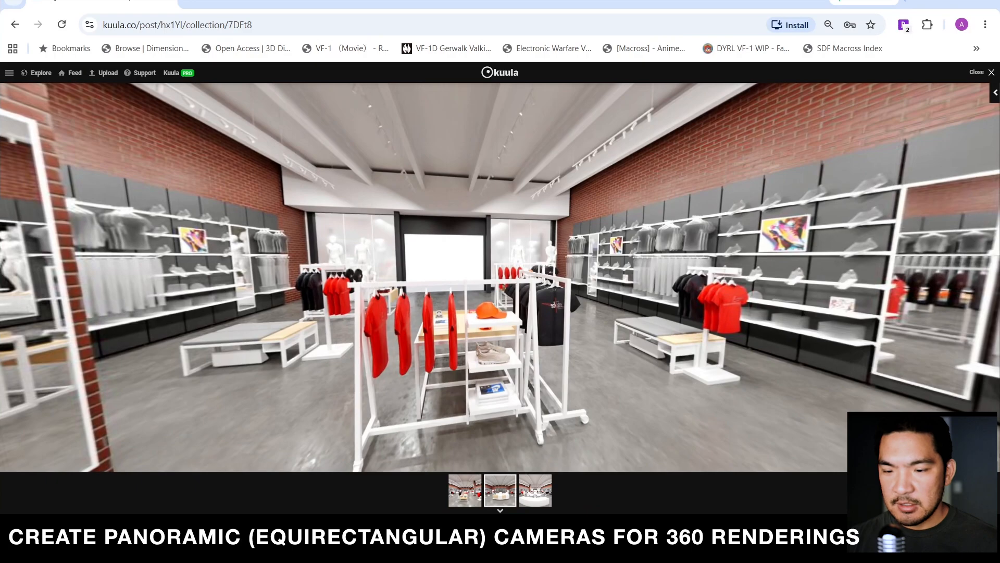
{"action": "left_click", "coordinate": [535, 490]}
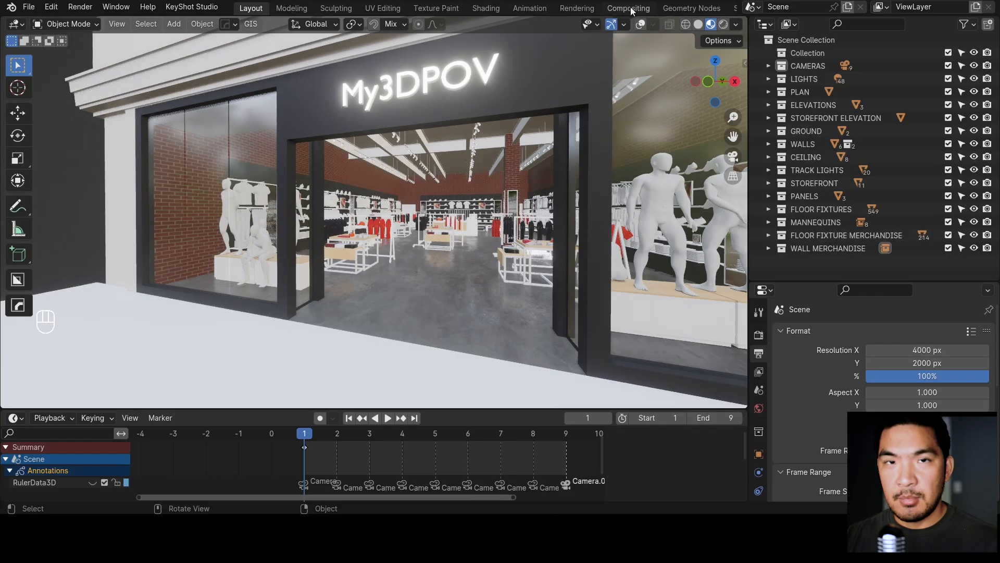
- Open the Compositing workspace and turn the Denoising Data pass off and on to compare the Render Layers outputs
{"action": "left_click", "coordinate": [631, 9]}
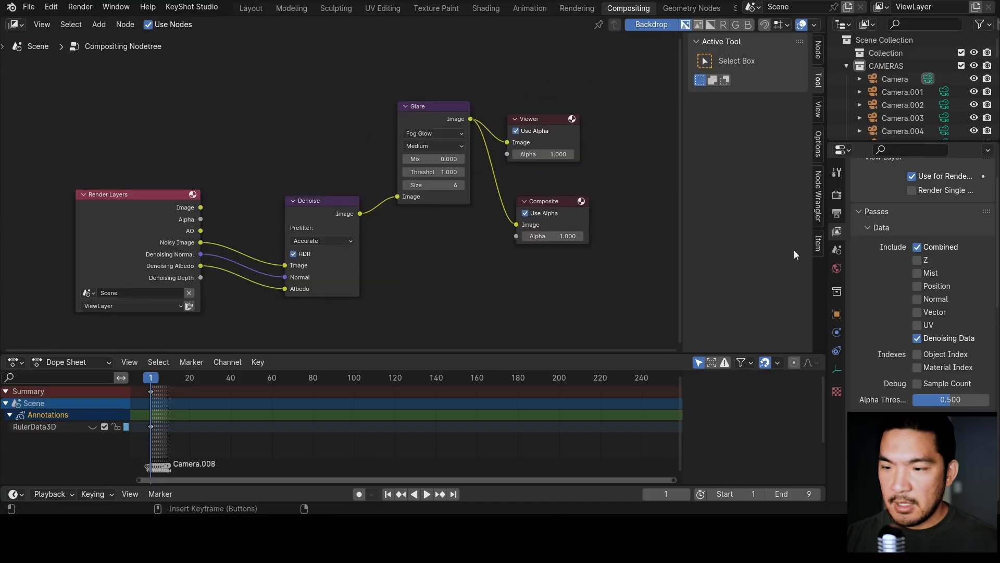
{"action": "left_click", "coordinate": [930, 340]}
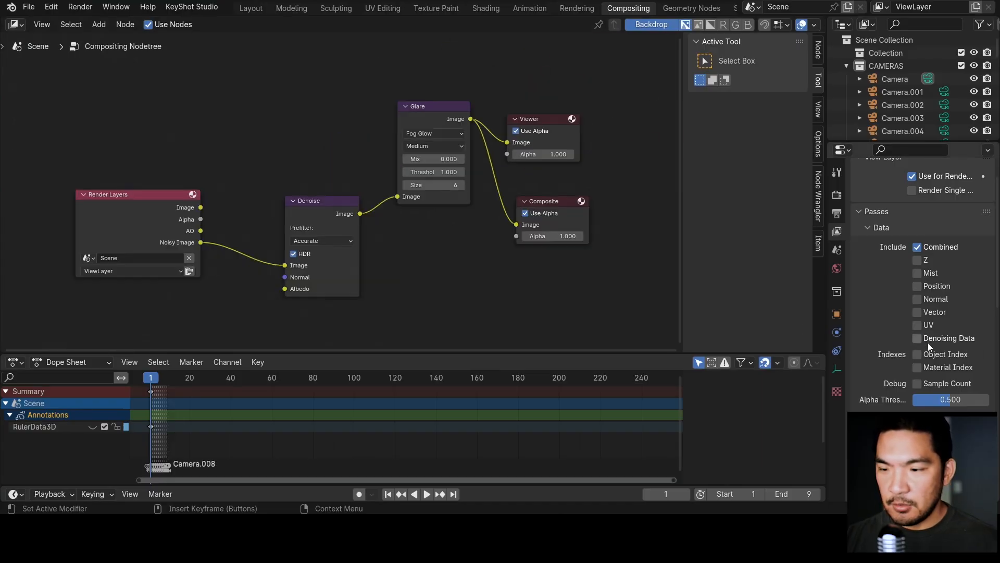
{"action": "left_click", "coordinate": [929, 340]}
{"action": "scroll", "coordinate": [896, 281], "scroll_direction": "up", "scroll_amount": 2}
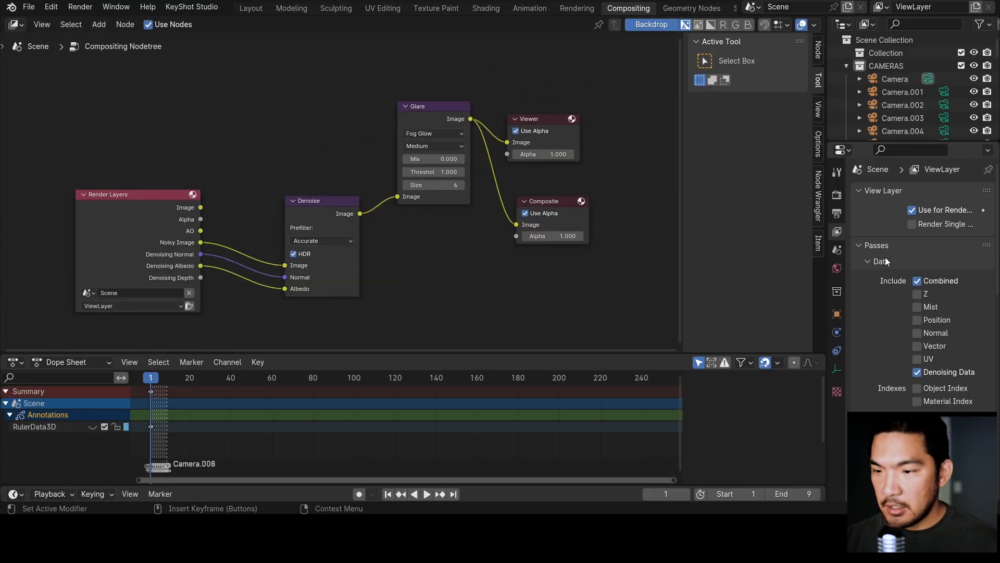
{"action": "left_click", "coordinate": [941, 371]}
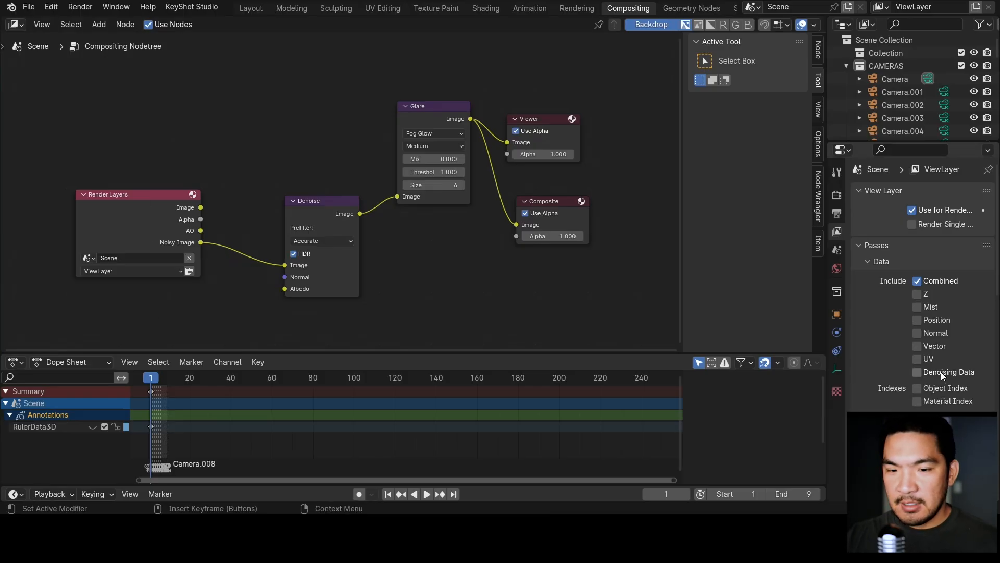
{"action": "left_click", "coordinate": [941, 371]}
- Examine the compositing nodes from Render Layers through Denoise and Glare to Viewer and Composite
{"action": "scroll", "coordinate": [174, 262], "scroll_direction": "up", "scroll_amount": 2}
{"action": "middle_click_drag", "start_coordinate": [206, 247], "coordinate": [330, 174]}
{"action": "middle_click_drag", "start_coordinate": [528, 269], "coordinate": [373, 334]}
{"action": "scroll", "coordinate": [275, 198], "scroll_direction": "down", "scroll_amount": 1}
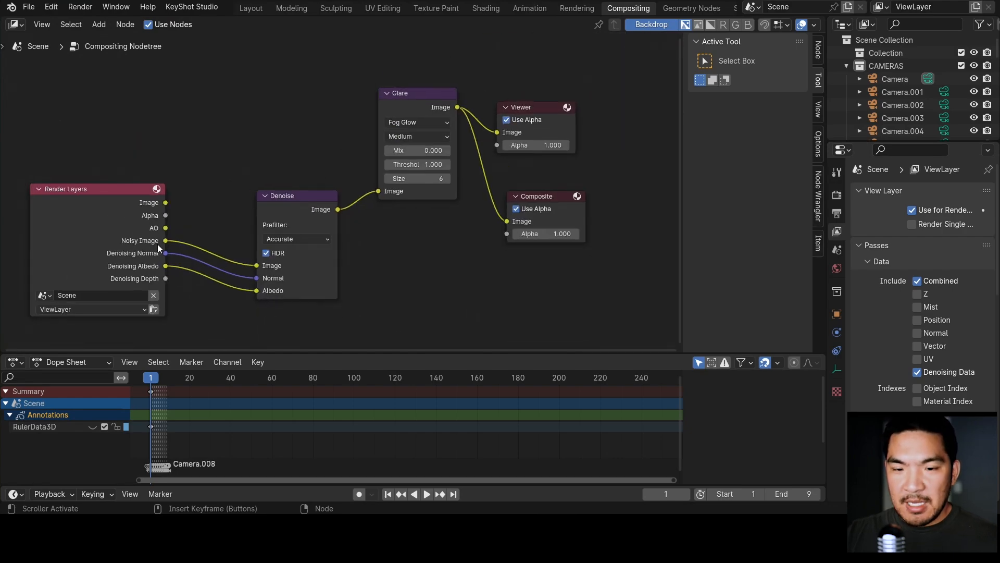
{"action": "middle_click_drag", "start_coordinate": [370, 260], "coordinate": [317, 286]}
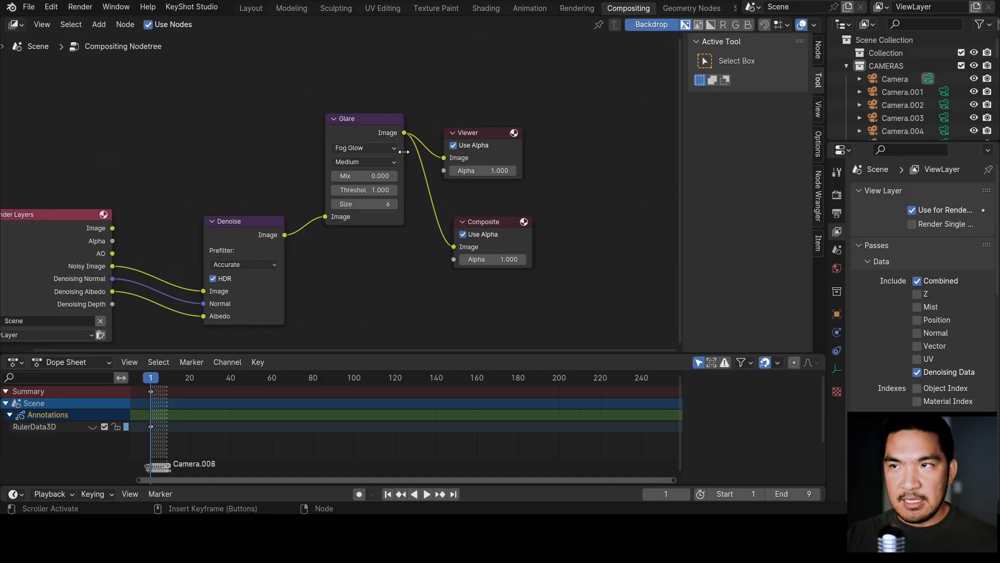
- Return to the Layout workspace, select the My3DPOV sign text on the storefront, and show the overlays
{"action": "left_click", "coordinate": [251, 8]}
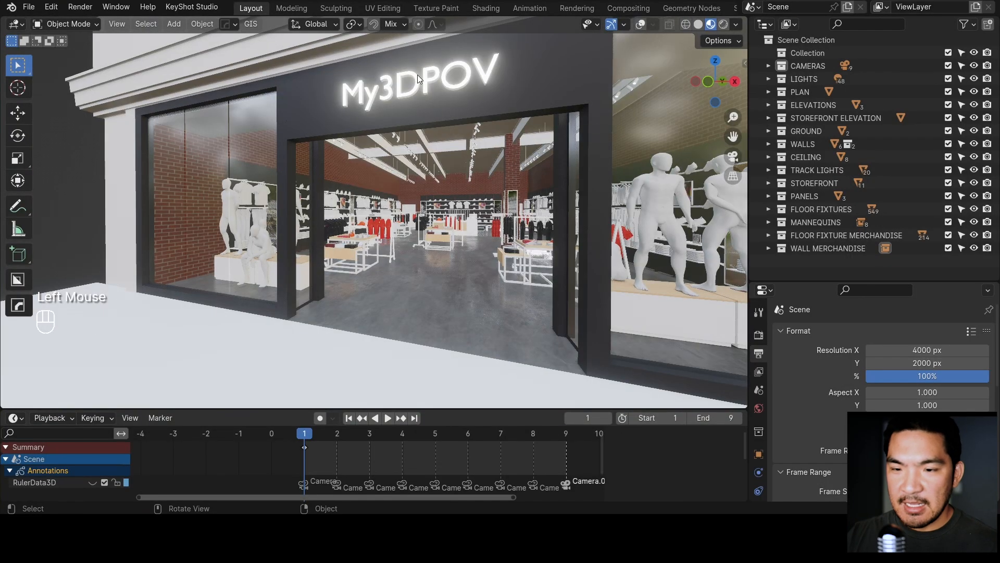
{"action": "scroll", "coordinate": [419, 84], "scroll_direction": "up", "scroll_amount": 3}
{"action": "middle_click_drag", "start_coordinate": [422, 91], "coordinate": [423, 117], "text": "shift"}
{"action": "scroll", "coordinate": [423, 125], "scroll_direction": "down", "scroll_amount": 4}
{"action": "left_click", "coordinate": [422, 152]}
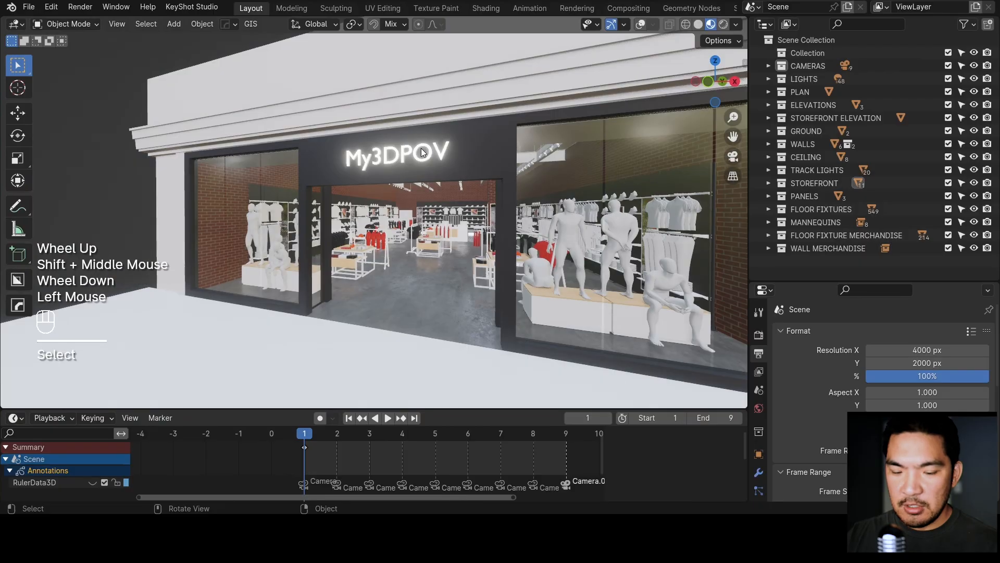
{"action": "key", "text": "z"}
{"action": "key", "text": "shift+alt+z"}
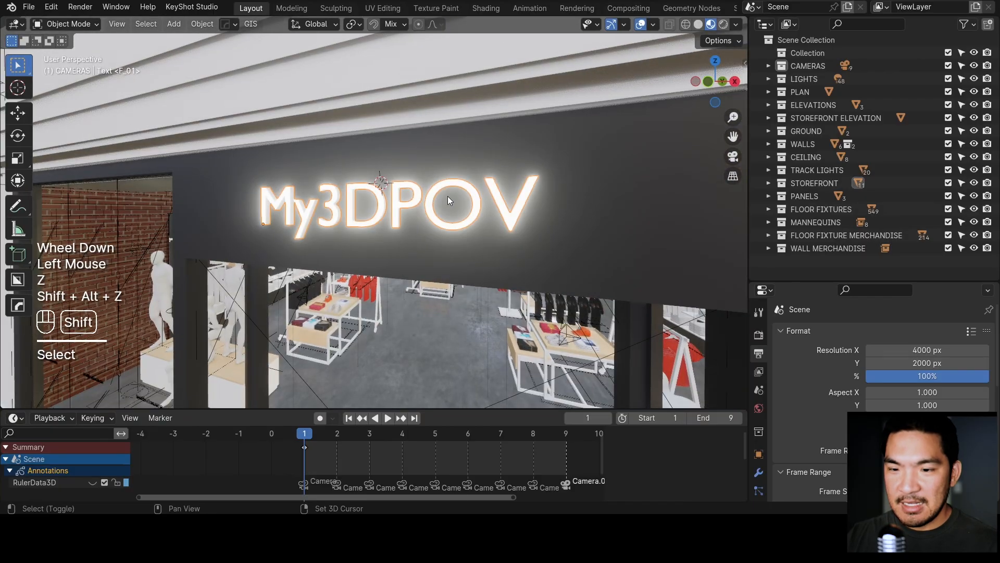
- Open the Compositing workspace and line up the Viewer and Composite nodes beside the Glare node
{"action": "left_click", "coordinate": [627, 9]}
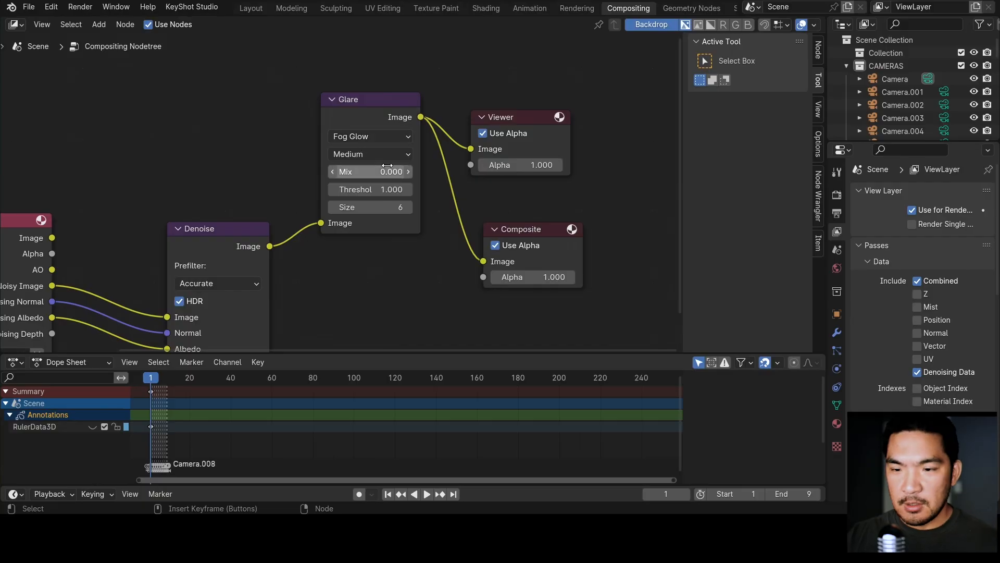
{"action": "left_click_drag", "start_coordinate": [535, 130], "coordinate": [556, 120]}
{"action": "left_click", "coordinate": [521, 230]}
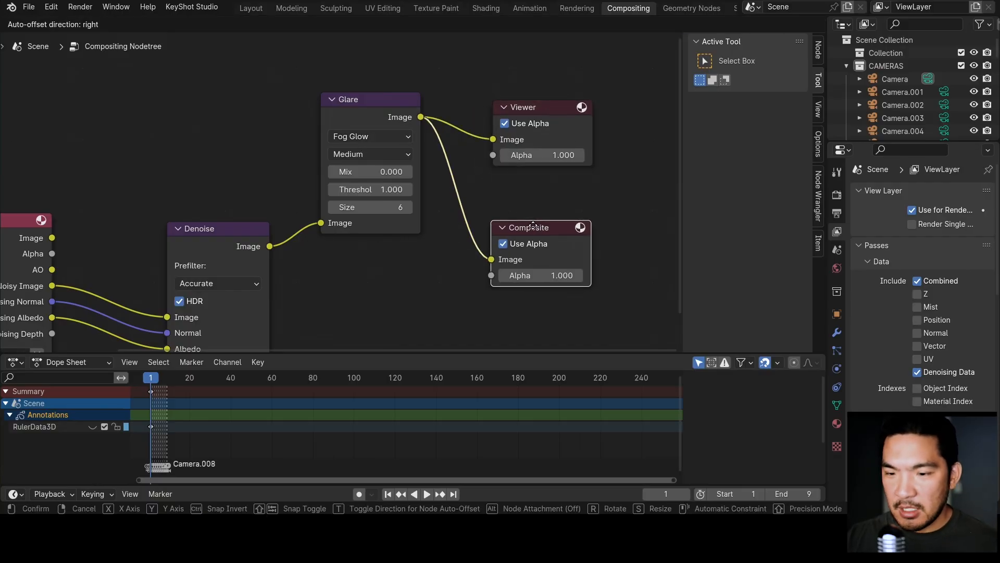
{"action": "key", "text": "Home"}
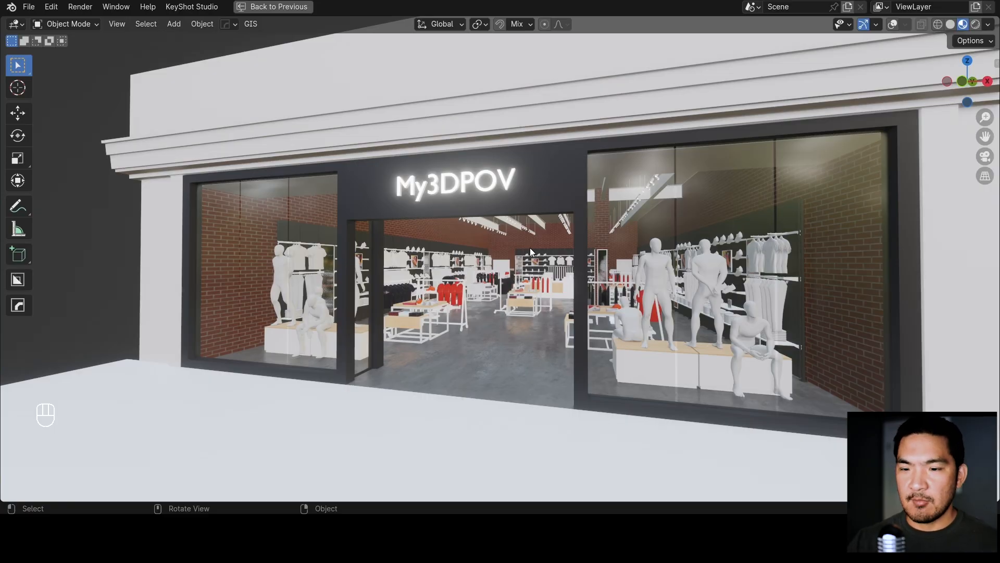
- Look around the storefront in the maximized viewport, then restore the full Layout workspace with overlays shown
{"action": "key", "text": "shift+grave"}
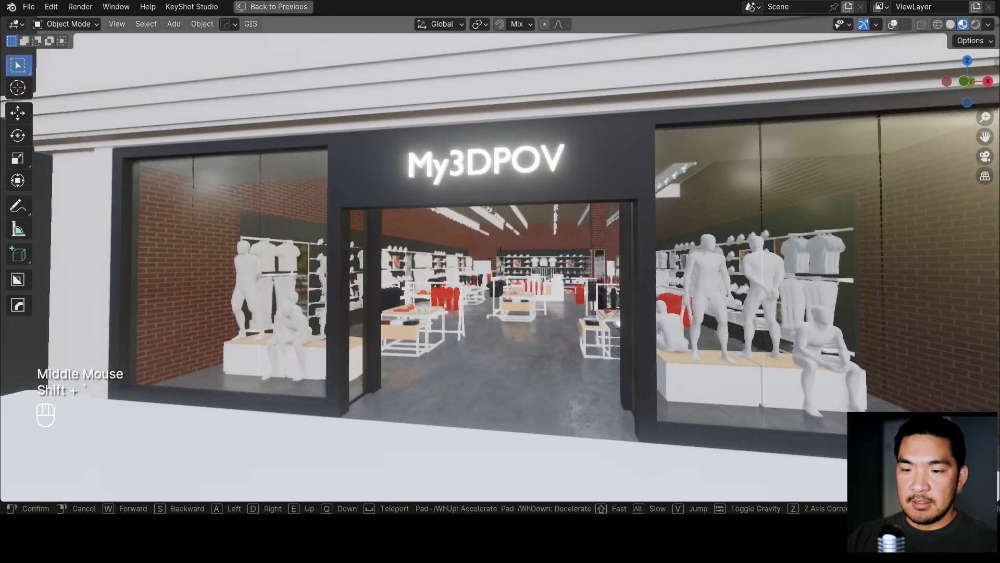
{"action": "right_click", "coordinate": [475, 249]}
{"action": "key", "text": "ctrl+space"}
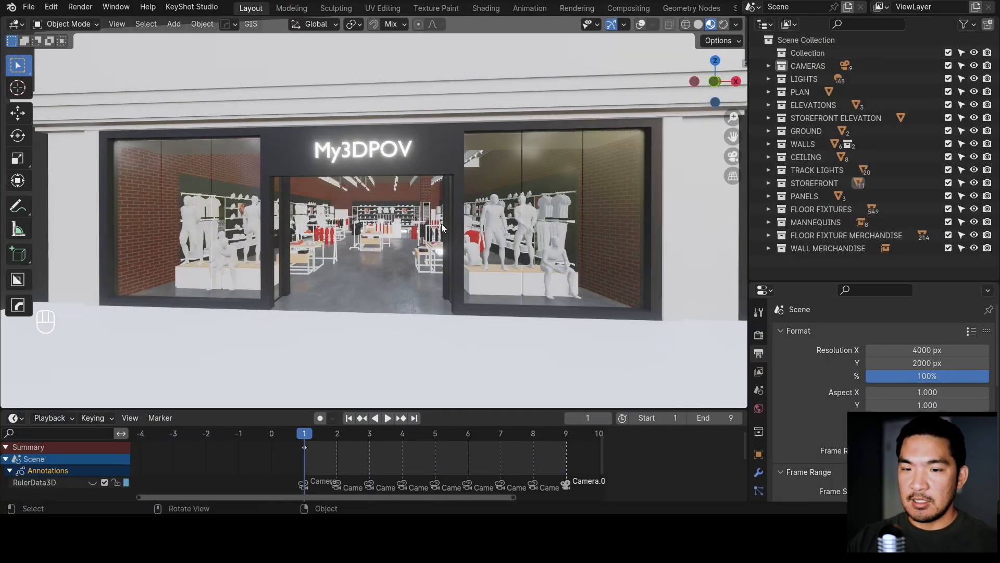
{"action": "scroll", "coordinate": [441, 228], "scroll_direction": "down", "scroll_amount": 2}
{"action": "middle_click_drag", "start_coordinate": [516, 191], "coordinate": [504, 223]}
{"action": "scroll", "coordinate": [527, 209], "scroll_direction": "down", "scroll_amount": 2}
{"action": "key", "text": "shift+alt+z"}
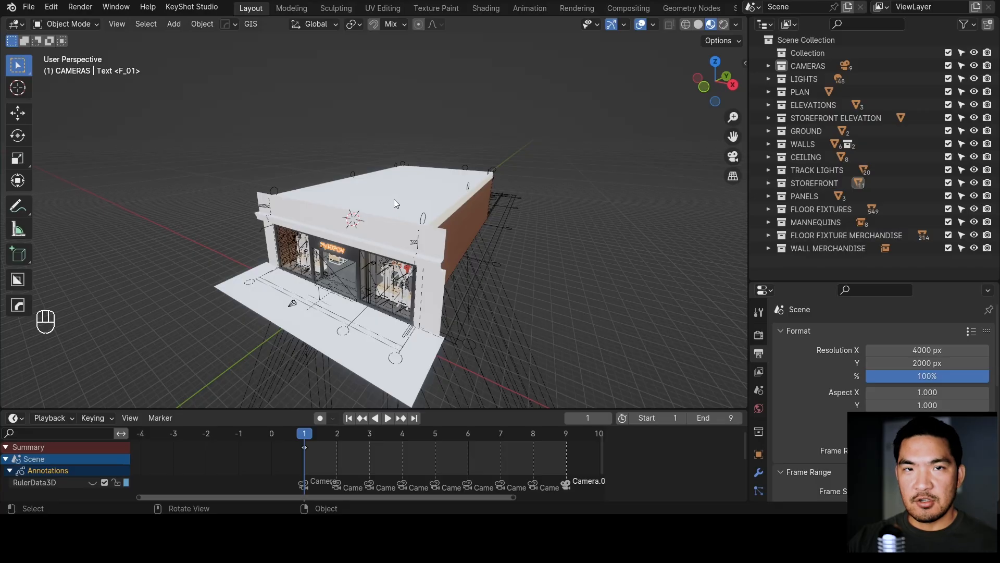
- Hide the CEILING and TRACK LIGHTS collections to view the store interior from above
{"action": "middle_click_drag", "start_coordinate": [490, 178], "coordinate": [454, 173]}
{"action": "scroll", "coordinate": [459, 193], "scroll_direction": "up", "scroll_amount": 3}
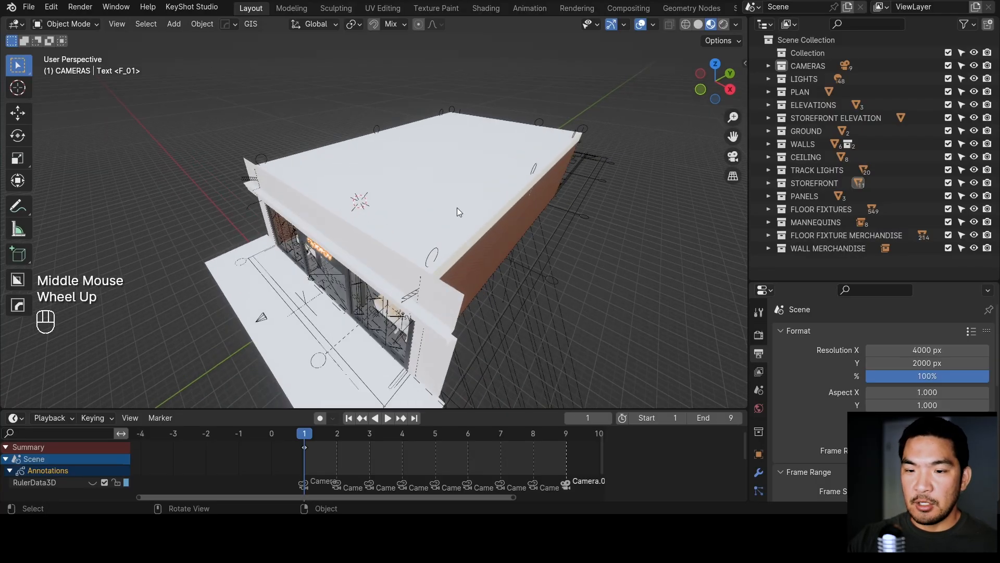
{"action": "left_click", "coordinate": [974, 157]}
{"action": "middle_click_drag", "start_coordinate": [578, 180], "coordinate": [529, 226]}
{"action": "left_click", "coordinate": [975, 170]}
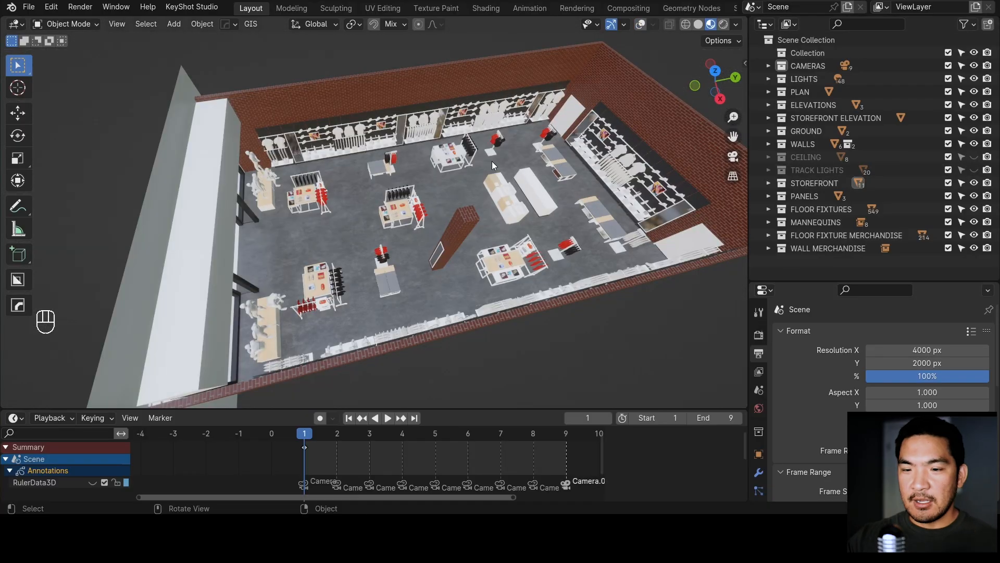
{"action": "middle_click_drag", "start_coordinate": [495, 175], "coordinate": [491, 209], "text": "shift"}
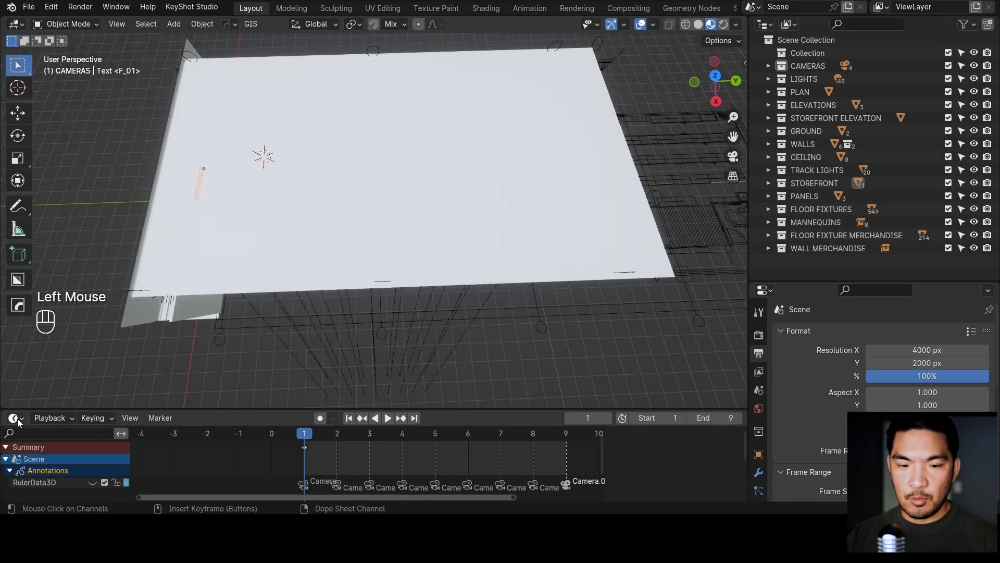
- Change the Timeline area to the Shader Editor showing the World nodes
{"action": "left_click", "coordinate": [15, 418]}
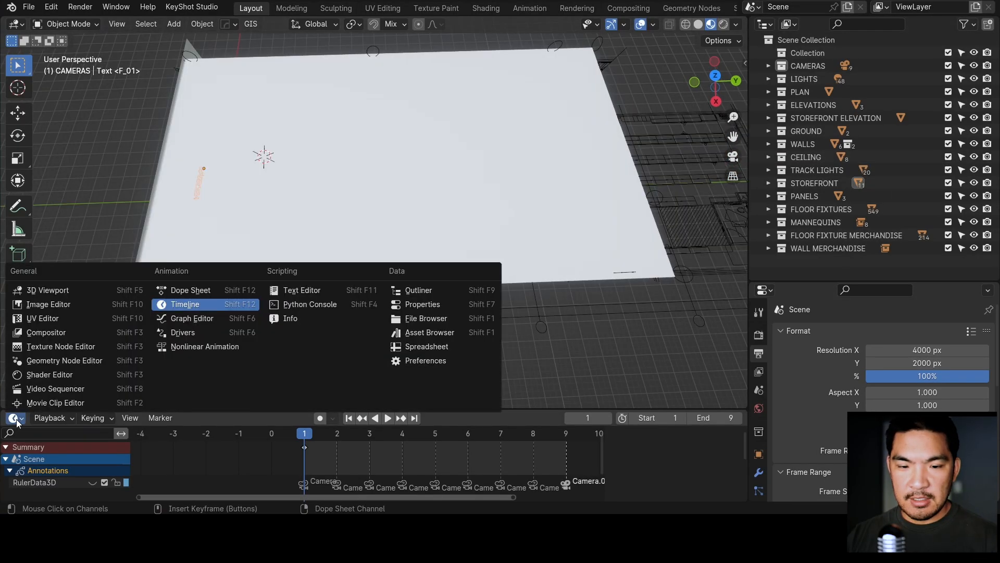
{"action": "left_click", "coordinate": [54, 375]}
{"action": "mouse_move", "coordinate": [201, 454]}
{"action": "middle_mouse_down"}
{"action": "mouse_move", "coordinate": [211, 459]}
{"action": "mouse_move", "coordinate": [198, 462]}
{"action": "middle_mouse_up"}
{"action": "scroll", "coordinate": [198, 462], "scroll_direction": "up", "scroll_amount": 2}
{"action": "mouse_move", "coordinate": [198, 462]}
{"action": "middle_mouse_down"}
{"action": "mouse_move", "coordinate": [172, 465]}
{"action": "mouse_move", "coordinate": [189, 451]}
{"action": "middle_mouse_up"}
{"action": "scroll", "coordinate": [189, 451], "scroll_direction": "up", "scroll_amount": 1}
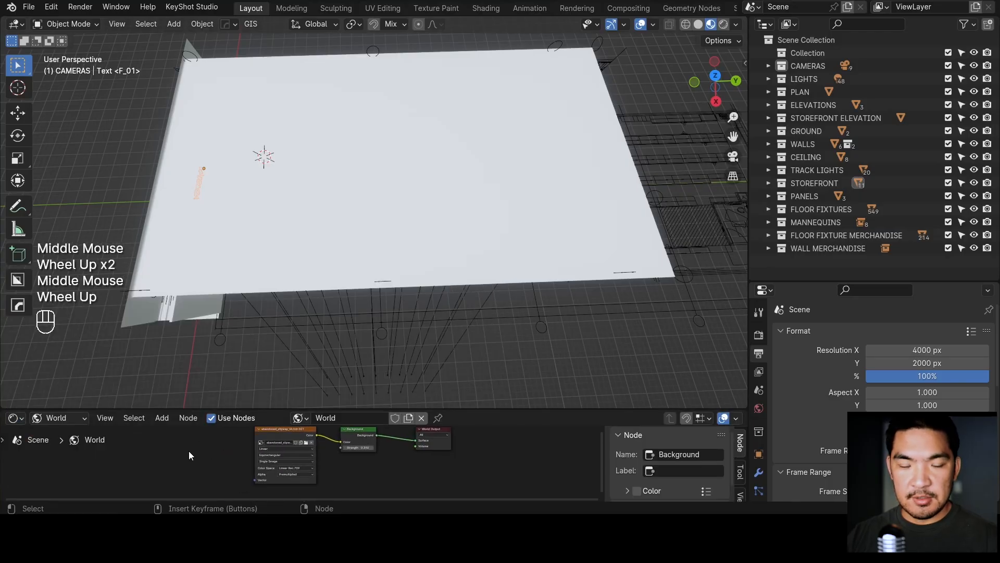
- Maximize the World node editor, examine the abandoned_slipway_4k environment texture linked to the Background node, and restore the layout
{"action": "key", "text": "ctrl+space"}
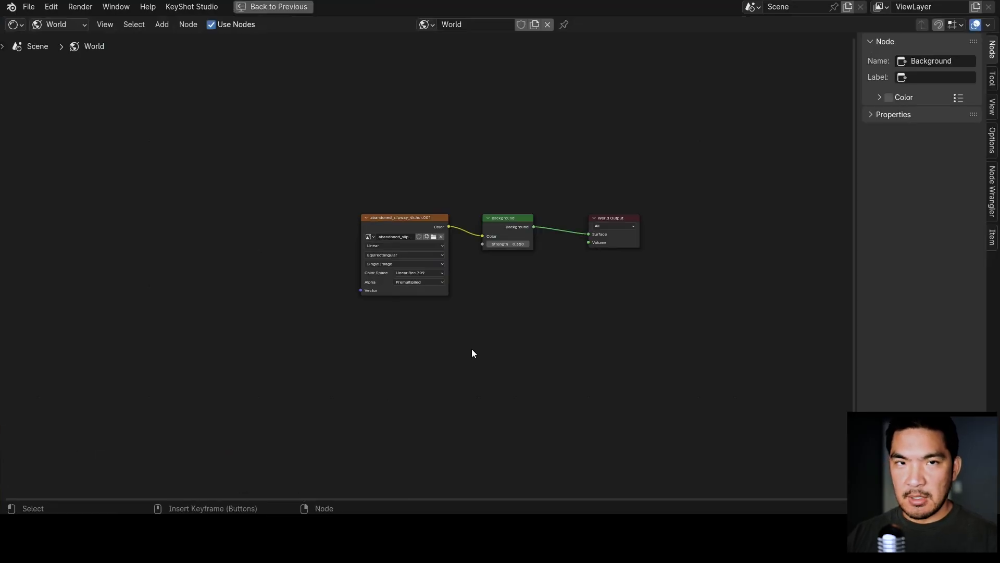
{"action": "scroll", "coordinate": [490, 329], "scroll_direction": "up", "scroll_amount": 9}
{"action": "scroll", "coordinate": [493, 301], "scroll_direction": "down", "scroll_amount": 2}
{"action": "middle_click_drag", "start_coordinate": [493, 301], "coordinate": [383, 338]}
{"action": "scroll", "coordinate": [281, 210], "scroll_direction": "up", "scroll_amount": 3}
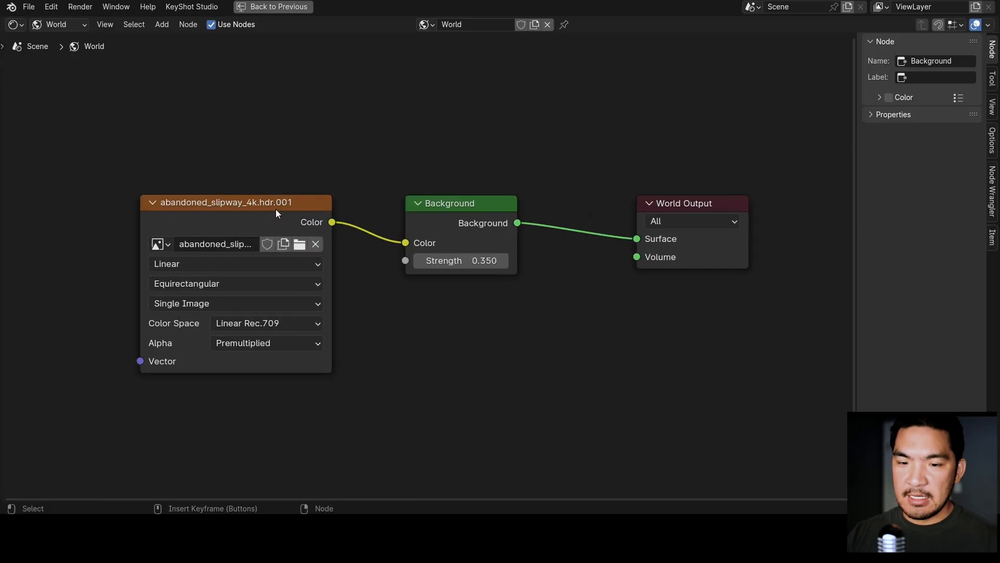
{"action": "left_click", "coordinate": [258, 204]}
{"action": "left_click", "coordinate": [215, 247]}
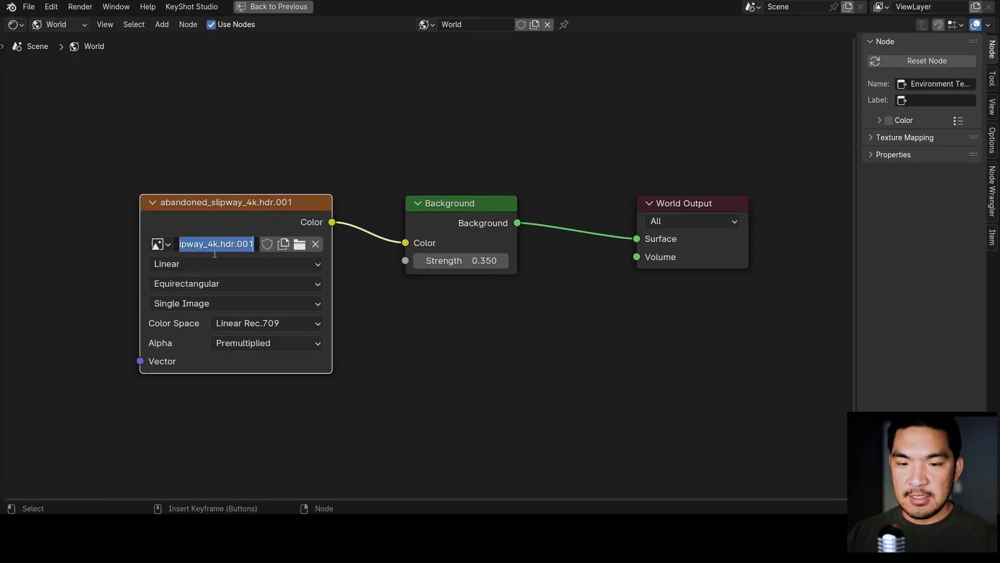
{"action": "left_click", "coordinate": [418, 317]}
{"action": "key", "text": "ctrl+space"}
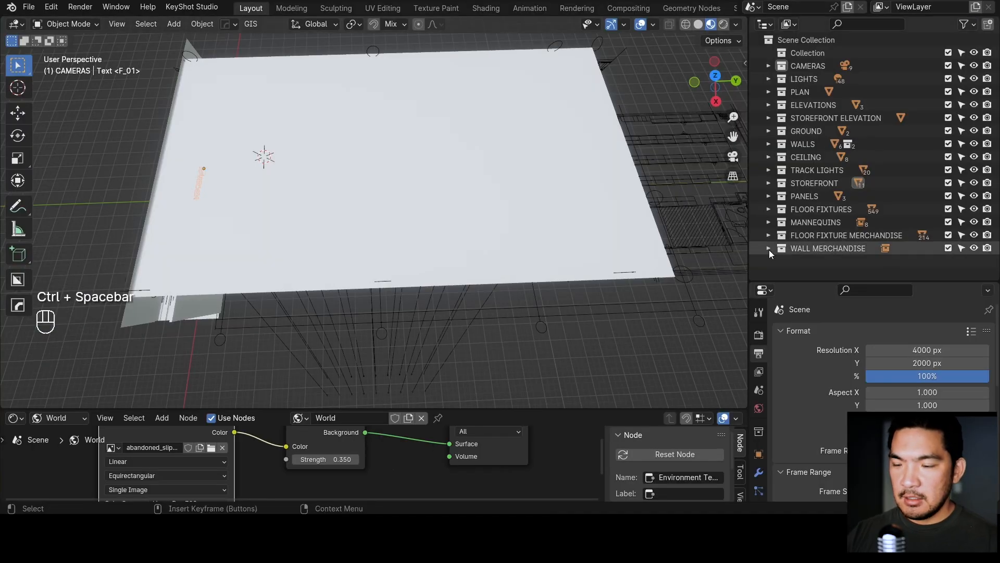
- Switch the viewport over the store roof to Rendered shading and open the Render properties
{"action": "left_click", "coordinate": [308, 459]}
{"action": "scroll", "coordinate": [308, 459], "scroll_direction": "up", "scroll_amount": 2}
{"action": "scroll", "coordinate": [335, 468], "scroll_direction": "up", "scroll_amount": 2}
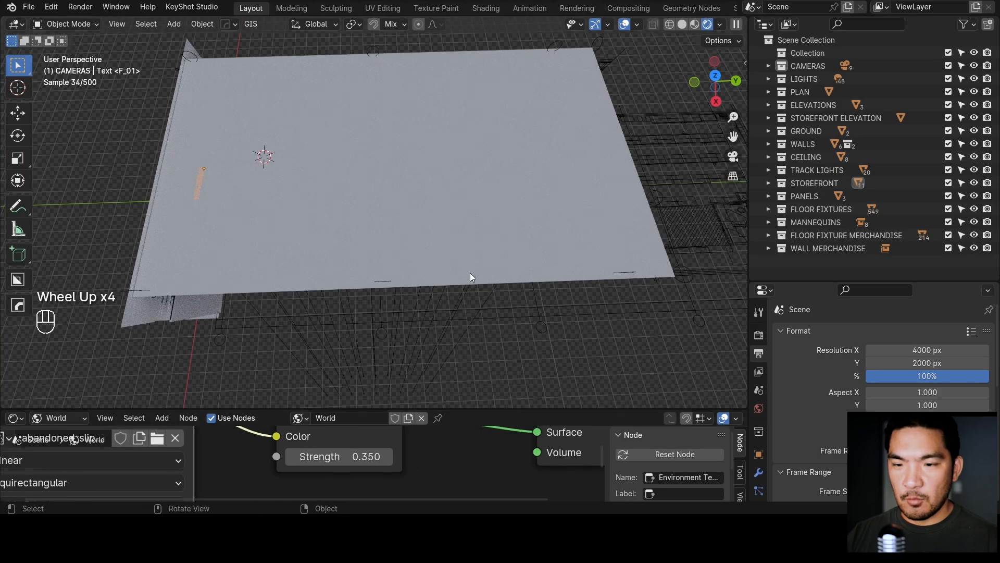
{"action": "middle_click_drag", "start_coordinate": [603, 262], "coordinate": [609, 266], "text": "shift"}
{"action": "left_click", "coordinate": [758, 335]}
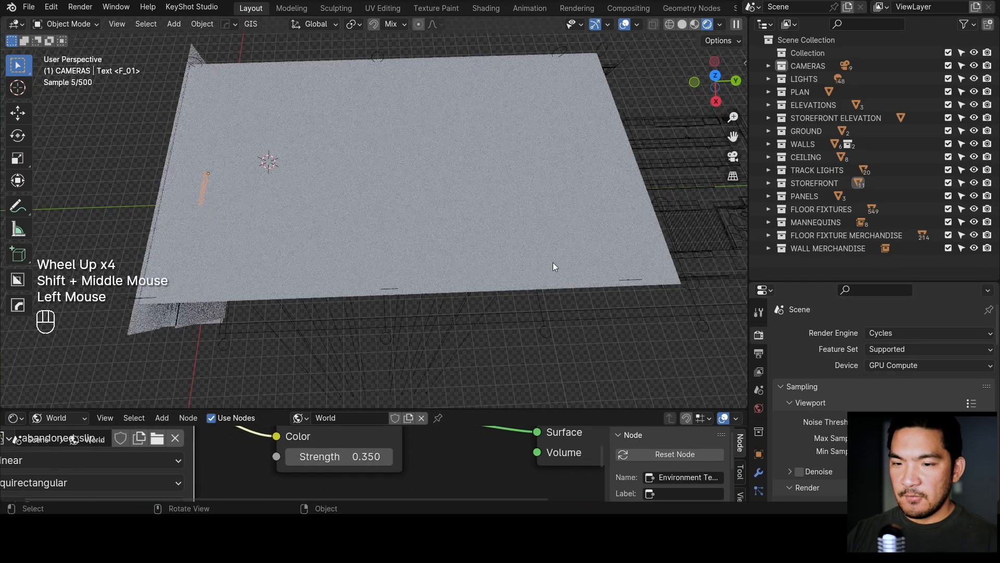
{"action": "key", "text": "shift+grave"}
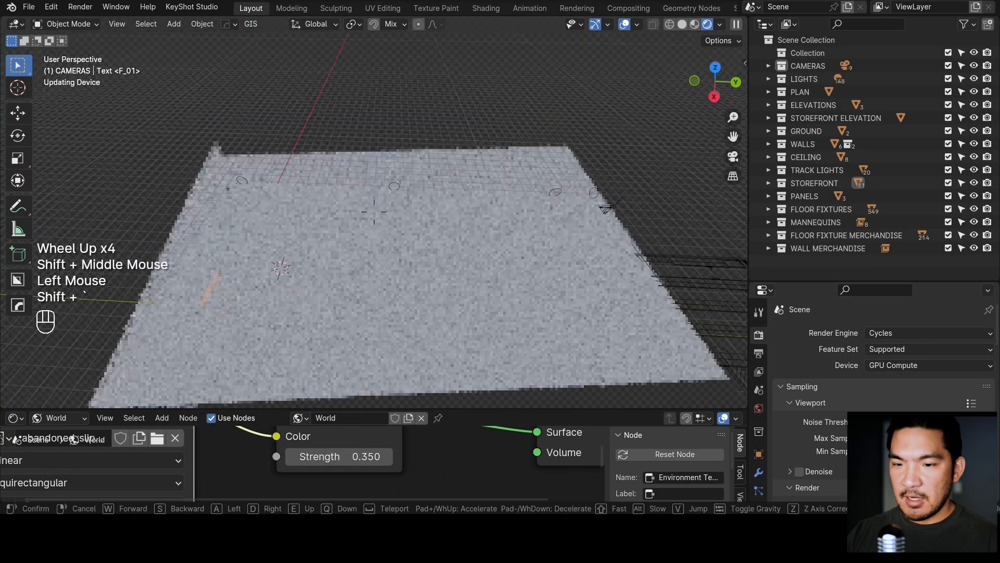
{"action": "scroll", "coordinate": [599, 271], "scroll_direction": "down", "scroll_amount": 5, "text": "shift"}
- Expand the Film settings and turn off Transparent to show the HDRI in the background
{"action": "scroll", "coordinate": [821, 404], "scroll_direction": "down", "scroll_amount": 7}
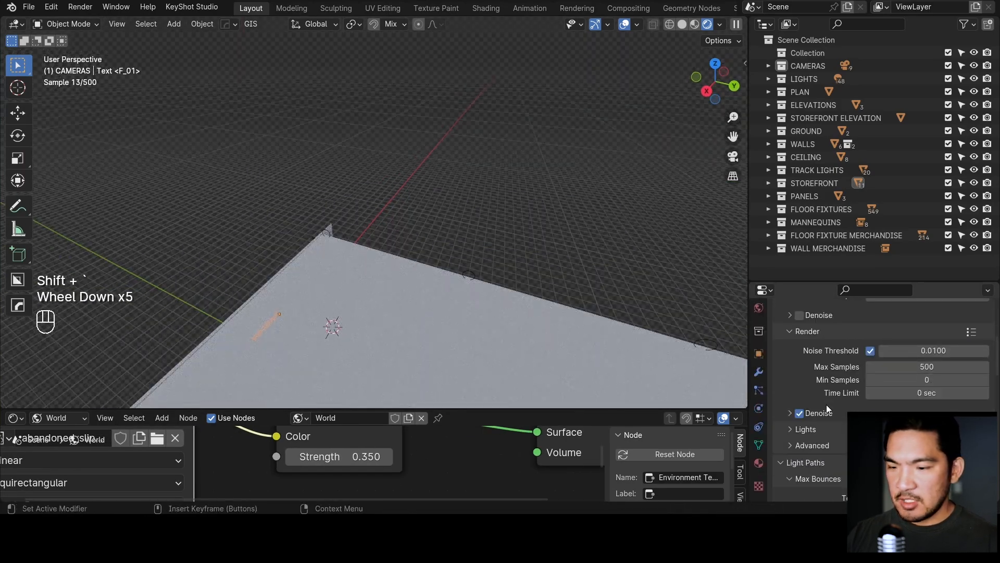
{"action": "scroll", "coordinate": [758, 337], "scroll_direction": "up", "scroll_amount": 7}
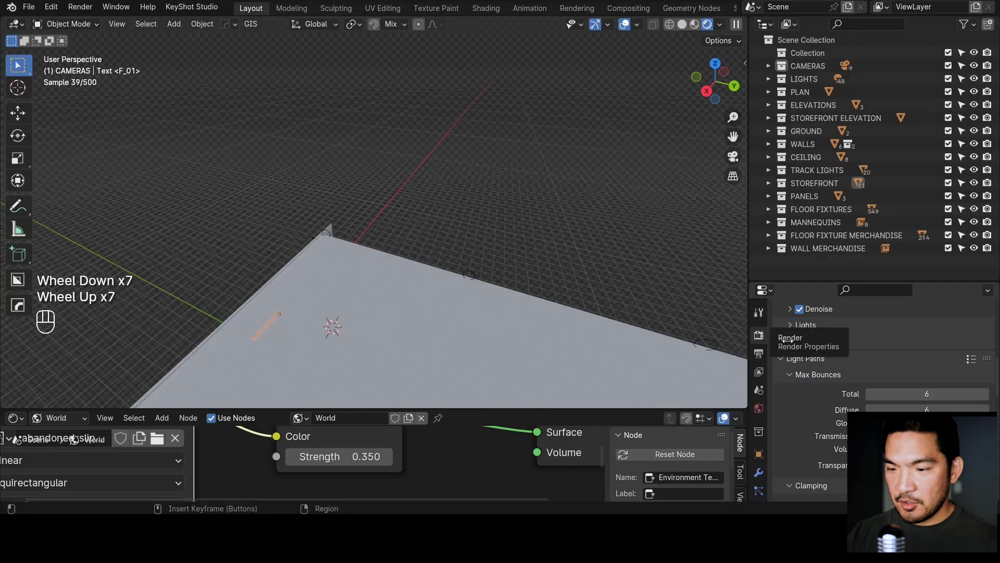
{"action": "scroll", "coordinate": [833, 352], "scroll_direction": "down", "scroll_amount": 2}
{"action": "scroll", "coordinate": [834, 351], "scroll_direction": "down", "scroll_amount": 4}
{"action": "left_click", "coordinate": [781, 406]}
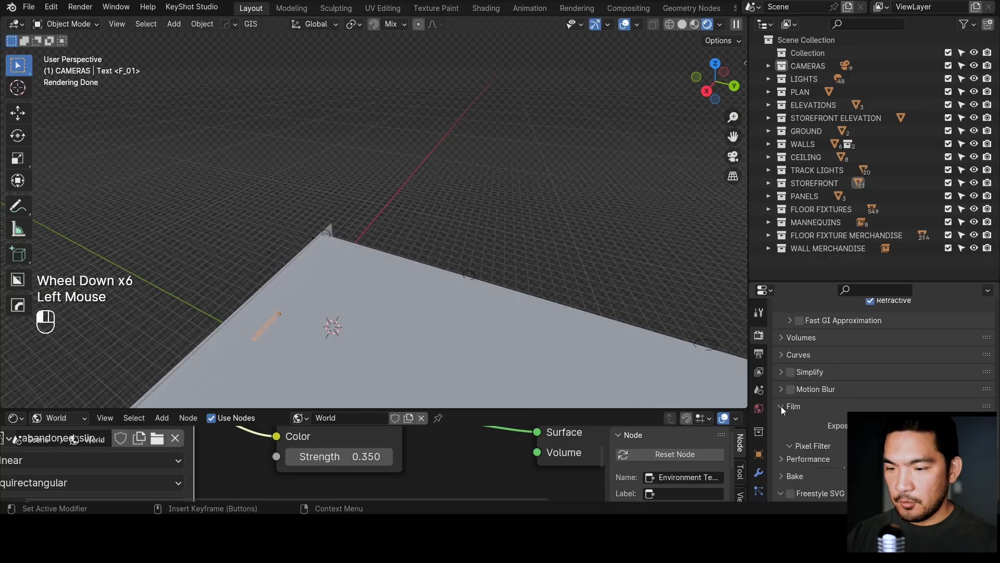
{"action": "scroll", "coordinate": [802, 402], "scroll_direction": "down", "scroll_amount": 2}
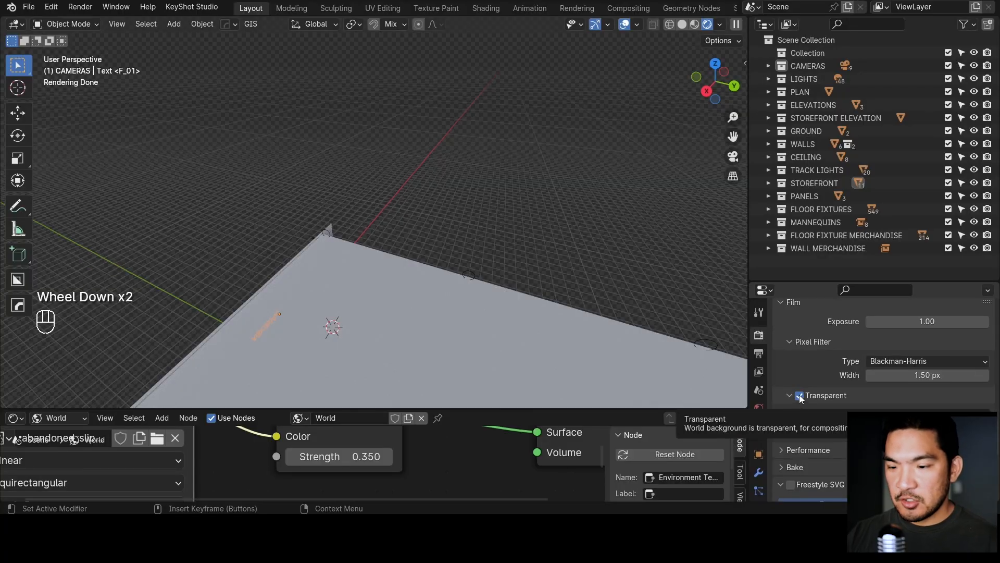
{"action": "left_click", "coordinate": [799, 396]}
- Hide the overlays and look around the HDRI surroundings of the store
{"action": "middle_click_drag", "start_coordinate": [532, 261], "coordinate": [532, 261], "text": "shift"}
{"action": "key", "text": "shift+alt+z"}
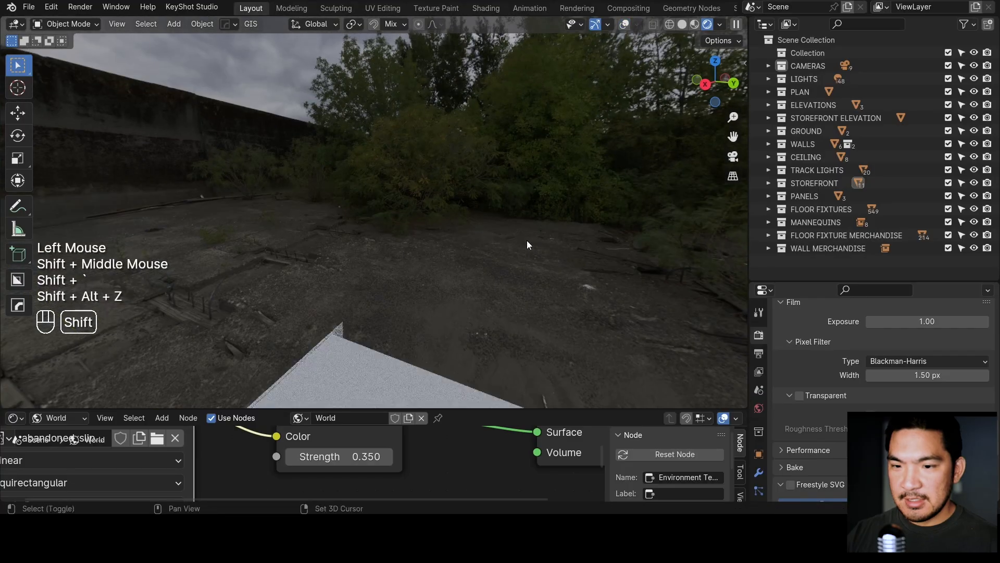
{"action": "key", "text": "shift+grave"}
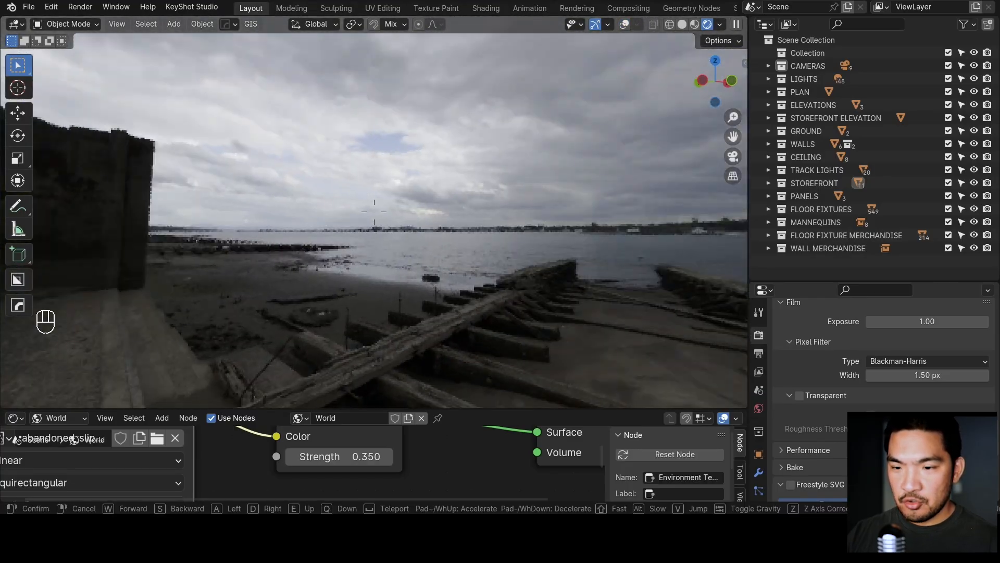
{"action": "left_click", "coordinate": [524, 240]}
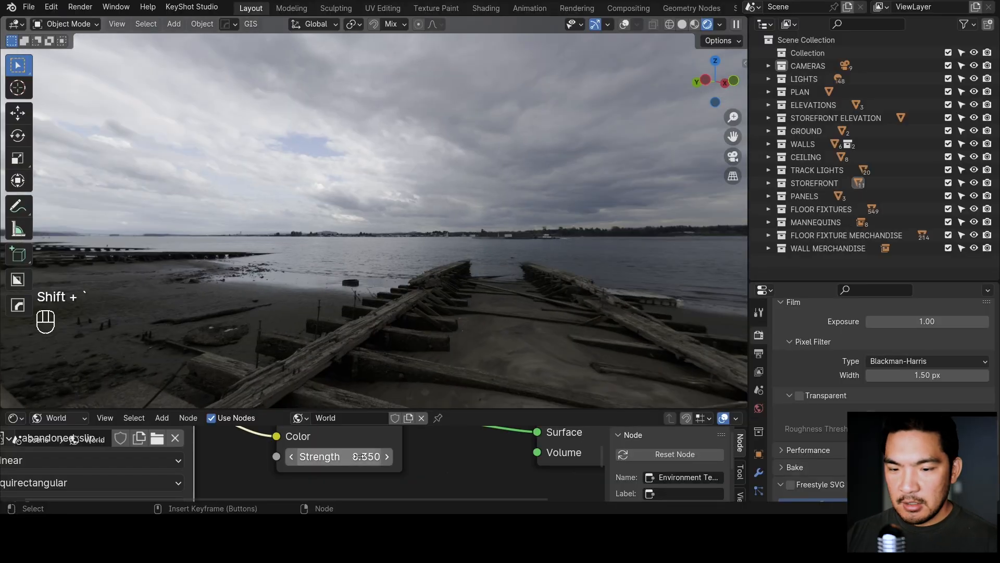
- Set the World Background node's Strength to 1 and look around the brighter surroundings
{"action": "left_click", "coordinate": [362, 449]}
{"action": "type", "text": "1"}
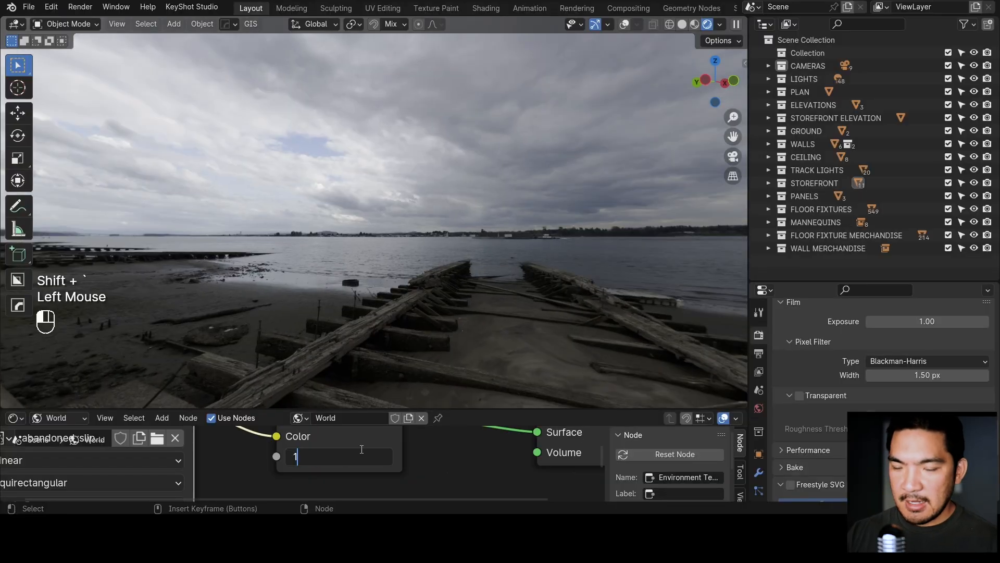
{"action": "key", "text": "Return"}
{"action": "key", "text": "shift+grave"}
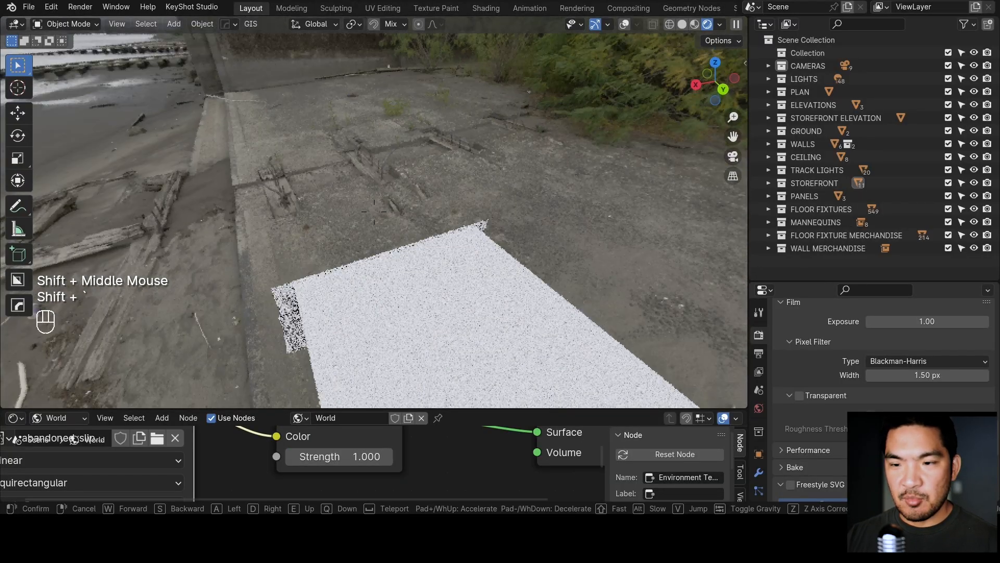
{"action": "left_click", "coordinate": [374, 211]}
- Turn the Film's Transparent option back on to hide the HDRI behind the store
{"action": "scroll", "coordinate": [808, 407], "scroll_direction": "down", "scroll_amount": 2}
{"action": "scroll", "coordinate": [802, 435], "scroll_direction": "down", "scroll_amount": 4}
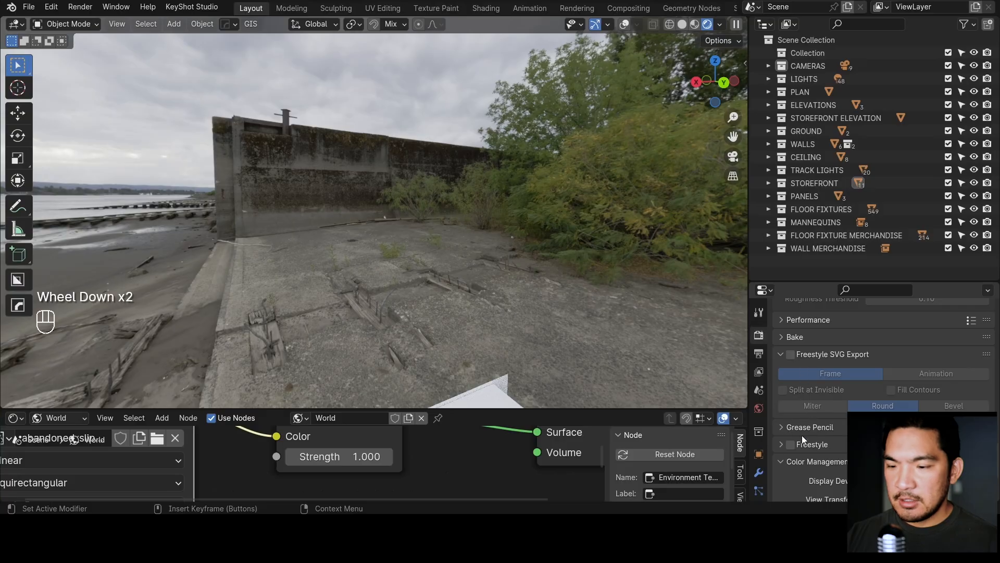
{"action": "scroll", "coordinate": [800, 426], "scroll_direction": "up", "scroll_amount": 4}
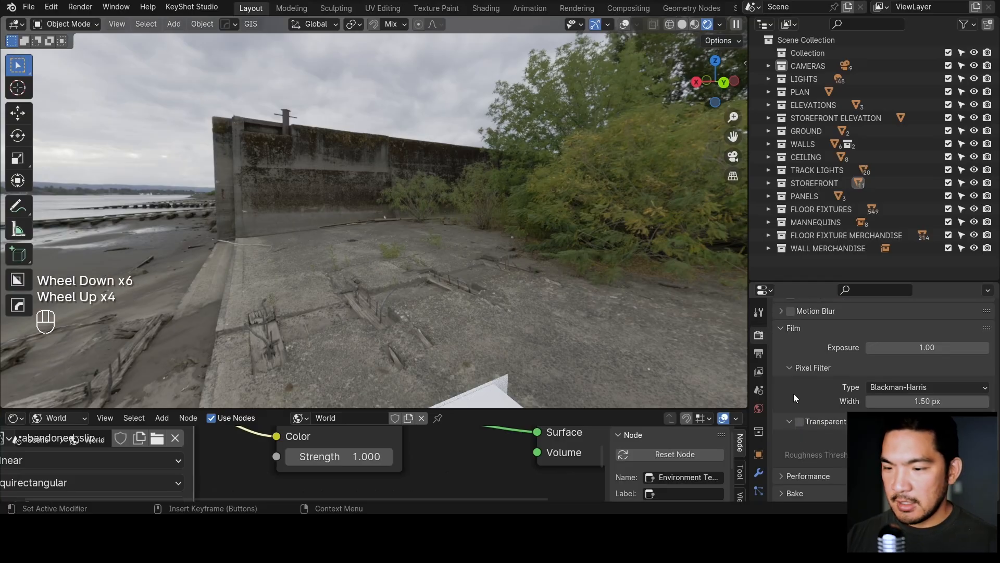
{"action": "left_click", "coordinate": [799, 421]}
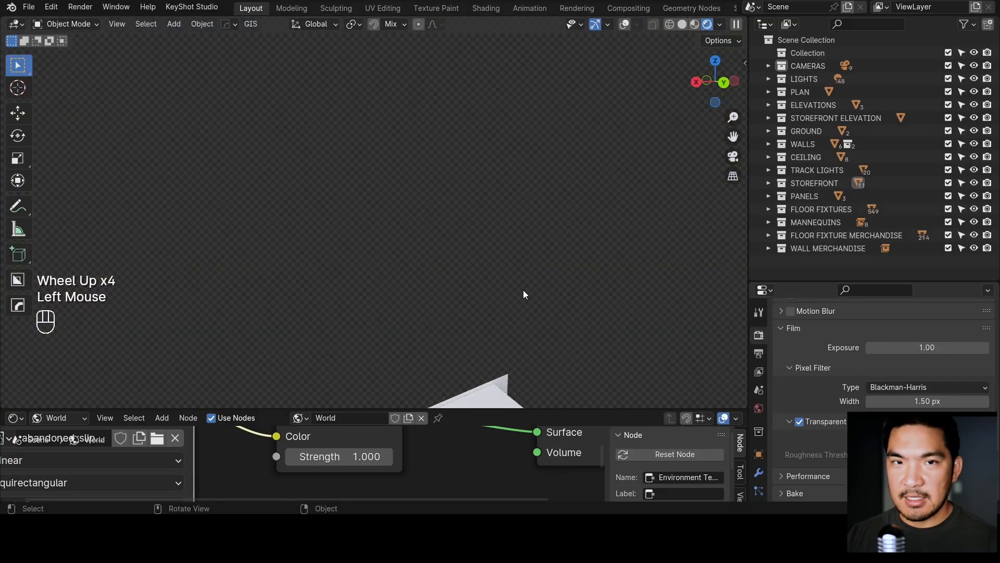
{"action": "middle_click_drag", "start_coordinate": [523, 290], "coordinate": [548, 173], "text": "shift"}
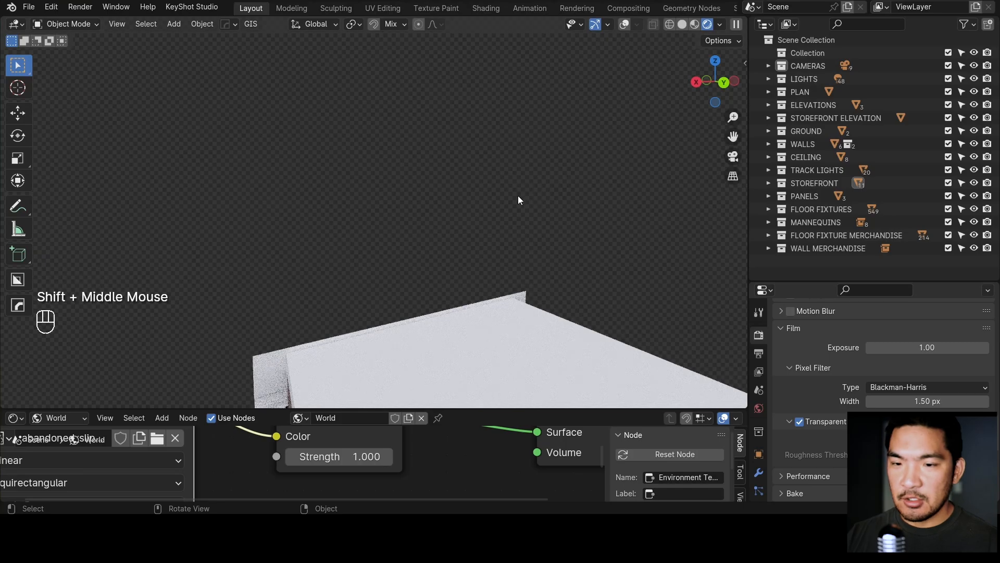